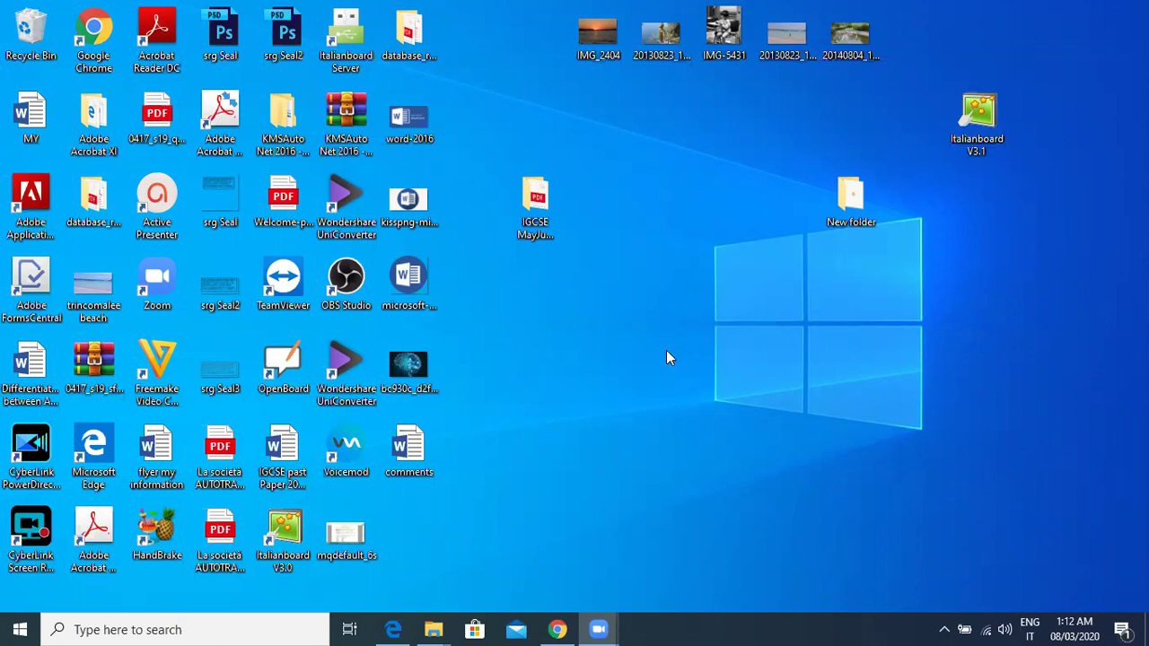
# Check the import task in the past paper PDF in Edge and launch Access 2016.
pyautogui.click(395, 629)
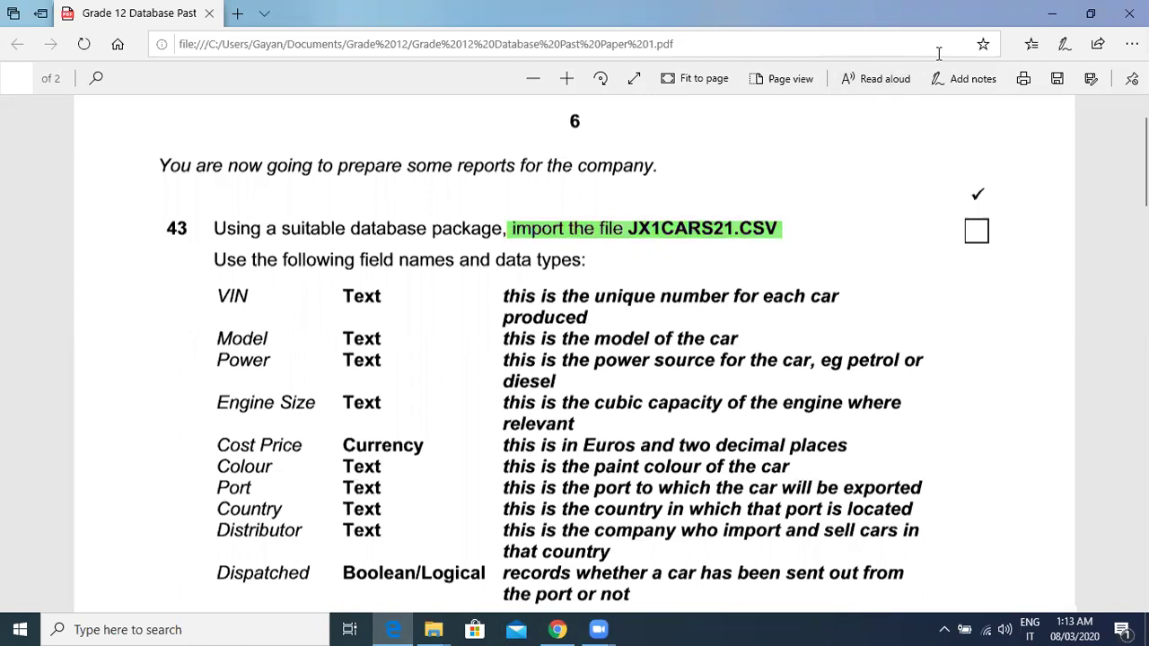
pyautogui.click(1053, 16)
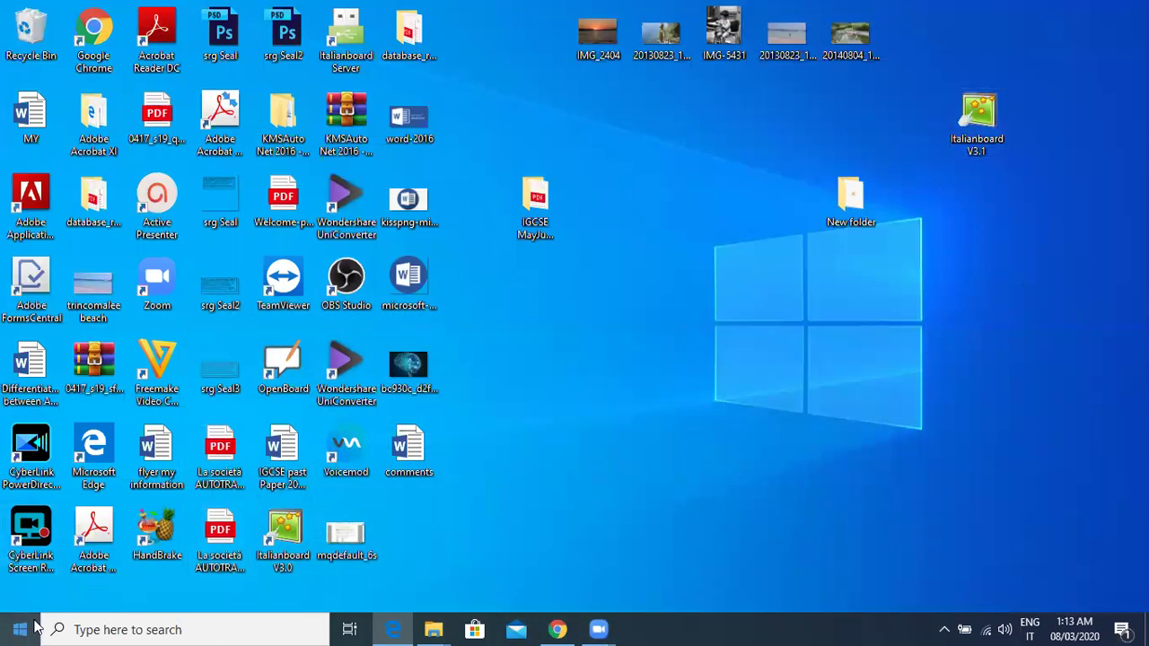
pyautogui.click(93, 627)
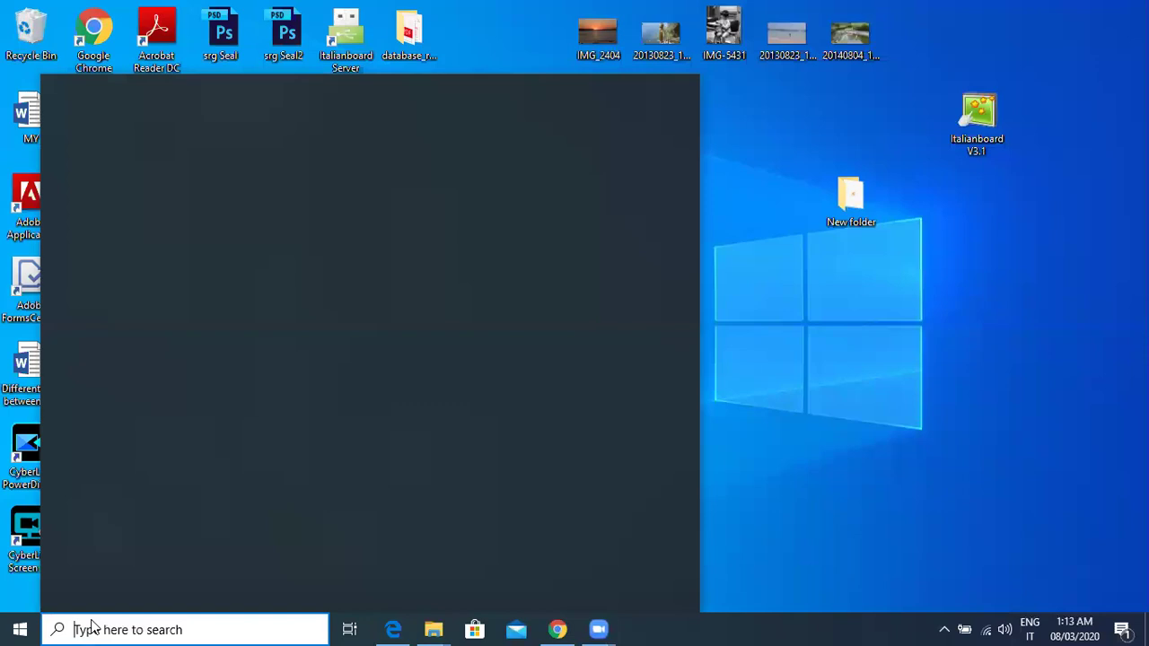
pyautogui.write('ac')
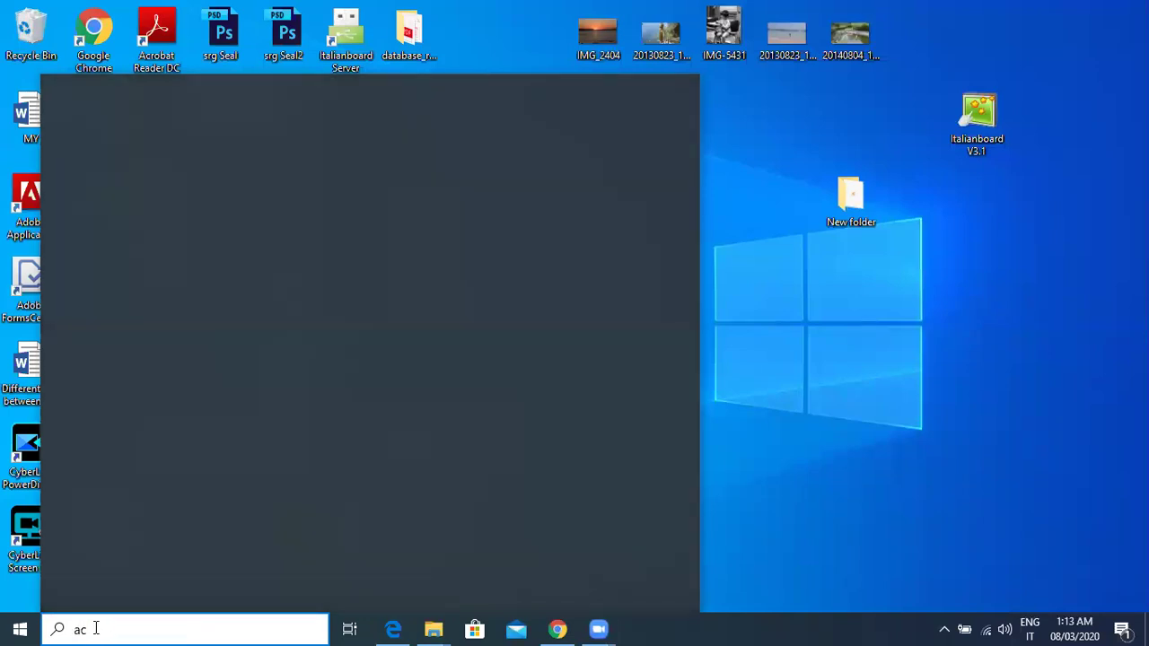
pyautogui.write('c')
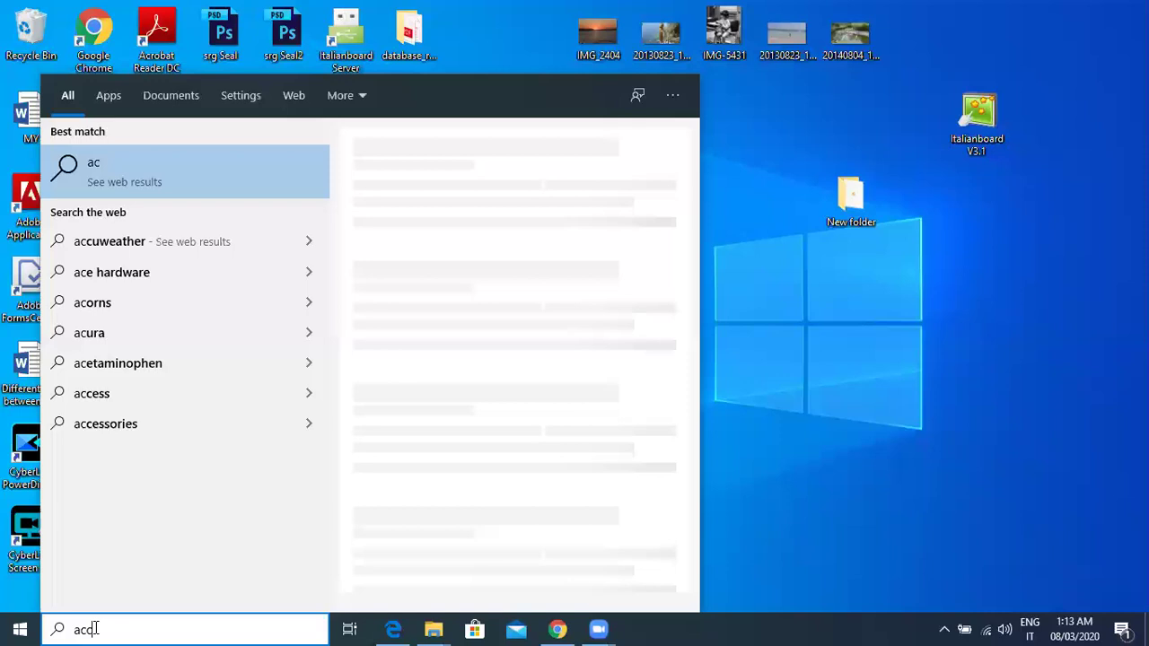
pyautogui.write('es')
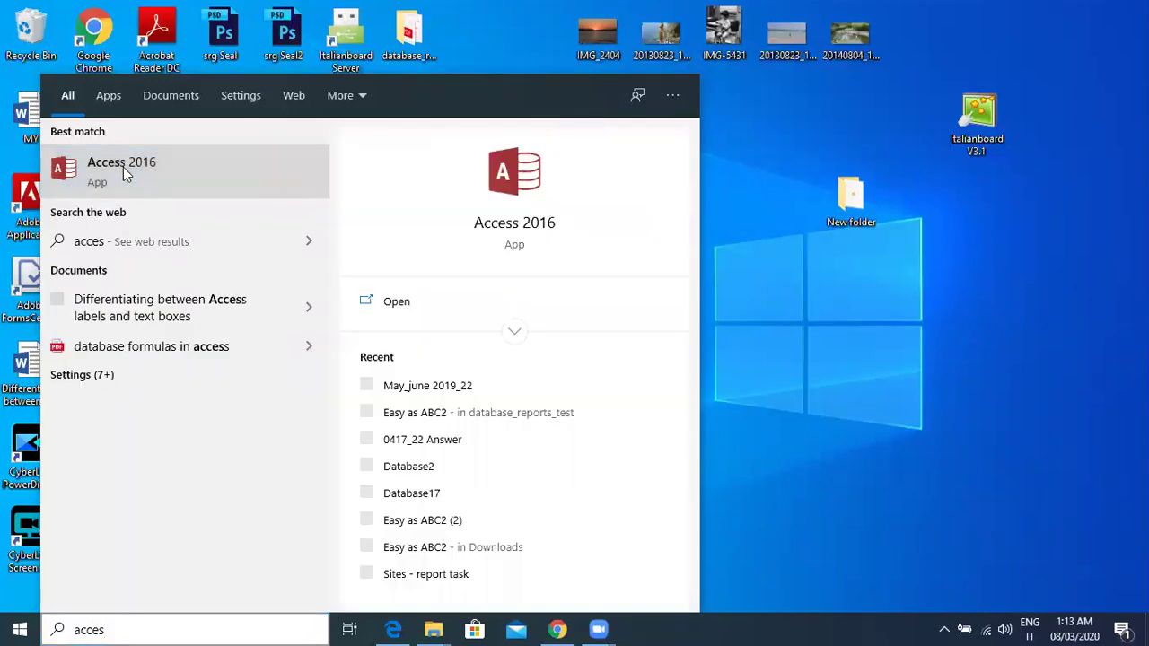
pyautogui.click(123, 169)
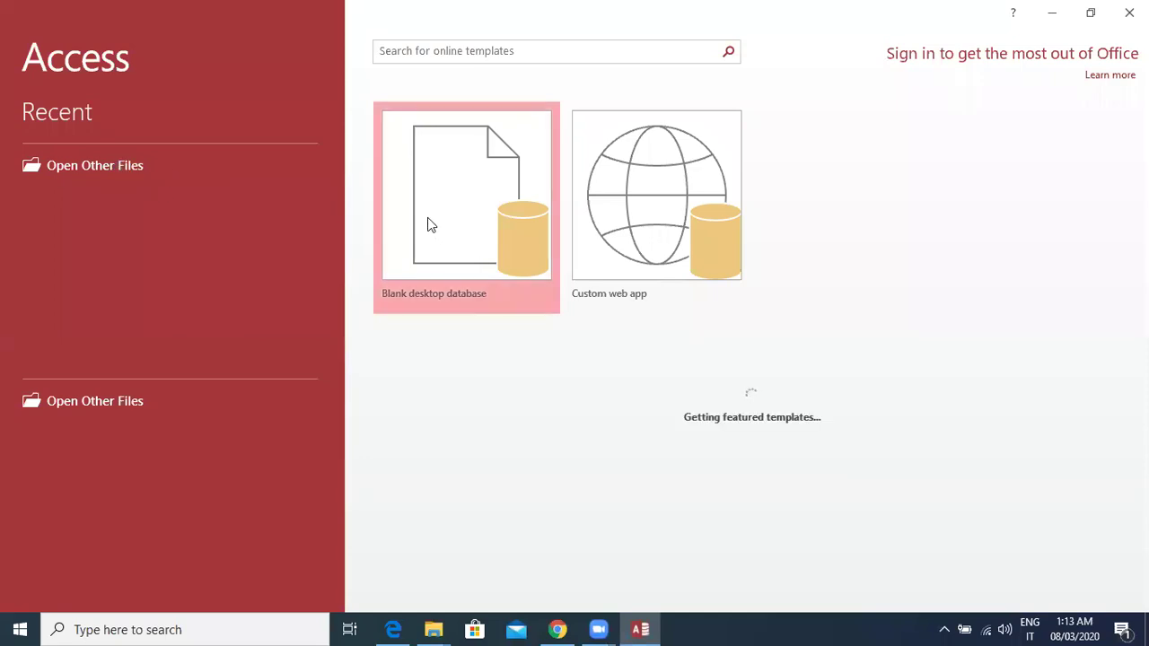
# Create a blank desktop database named Database1 and close its empty starting table.
pyautogui.click(429, 225)
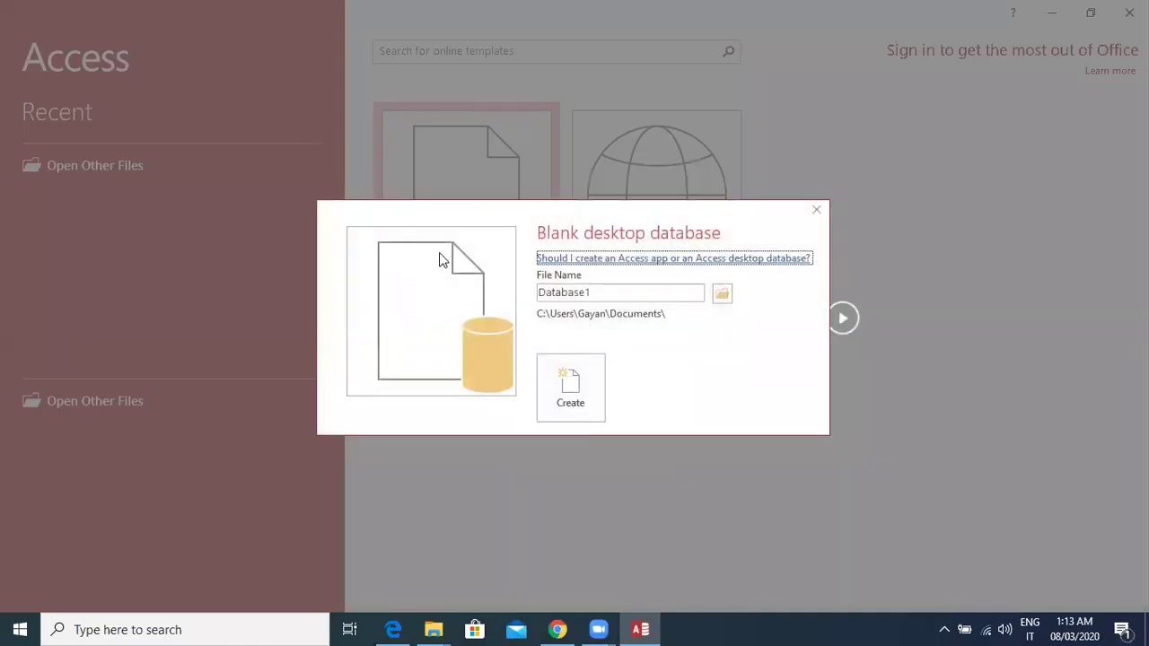
pyautogui.click(563, 401)
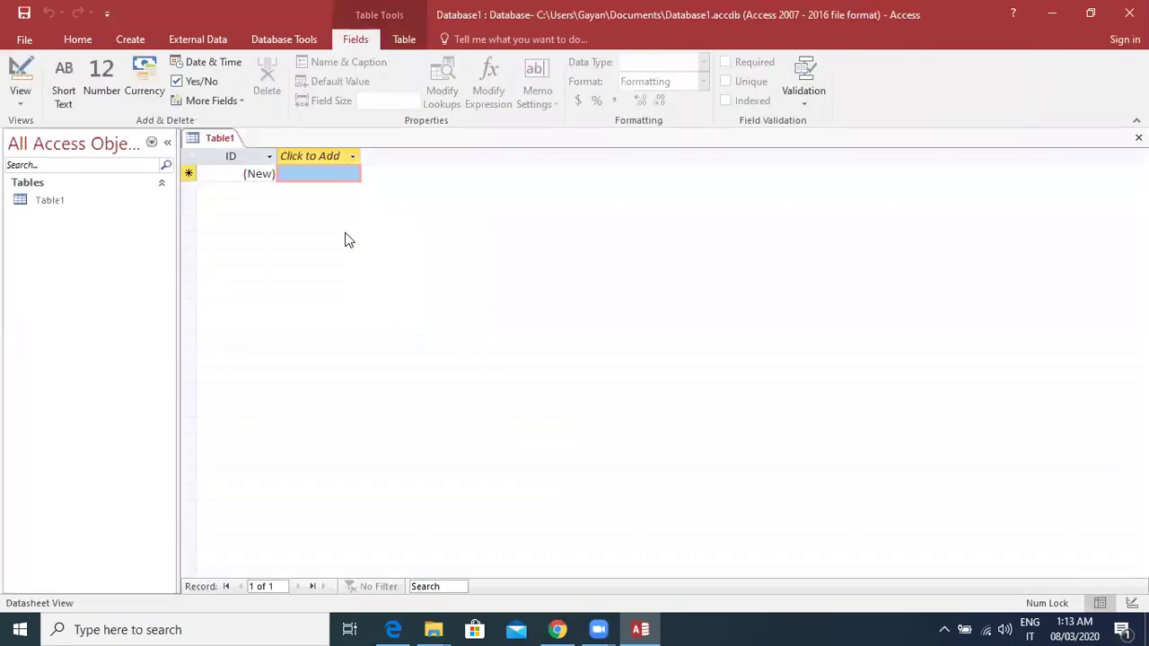
pyautogui.rightClick(219, 140)
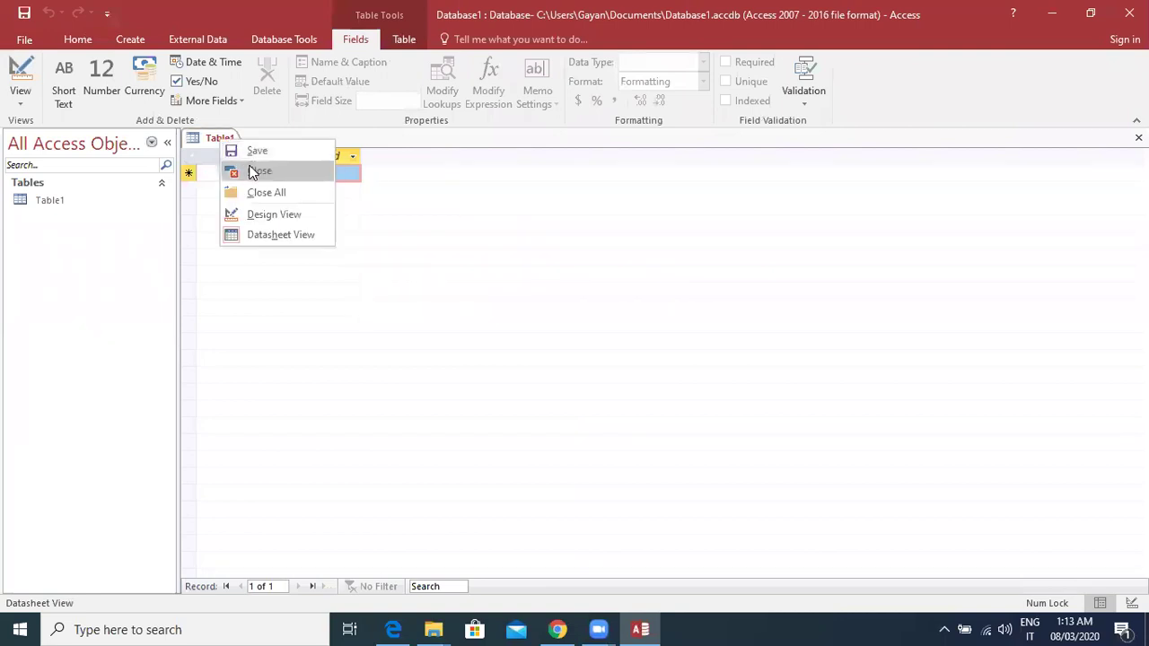
pyautogui.click(252, 171)
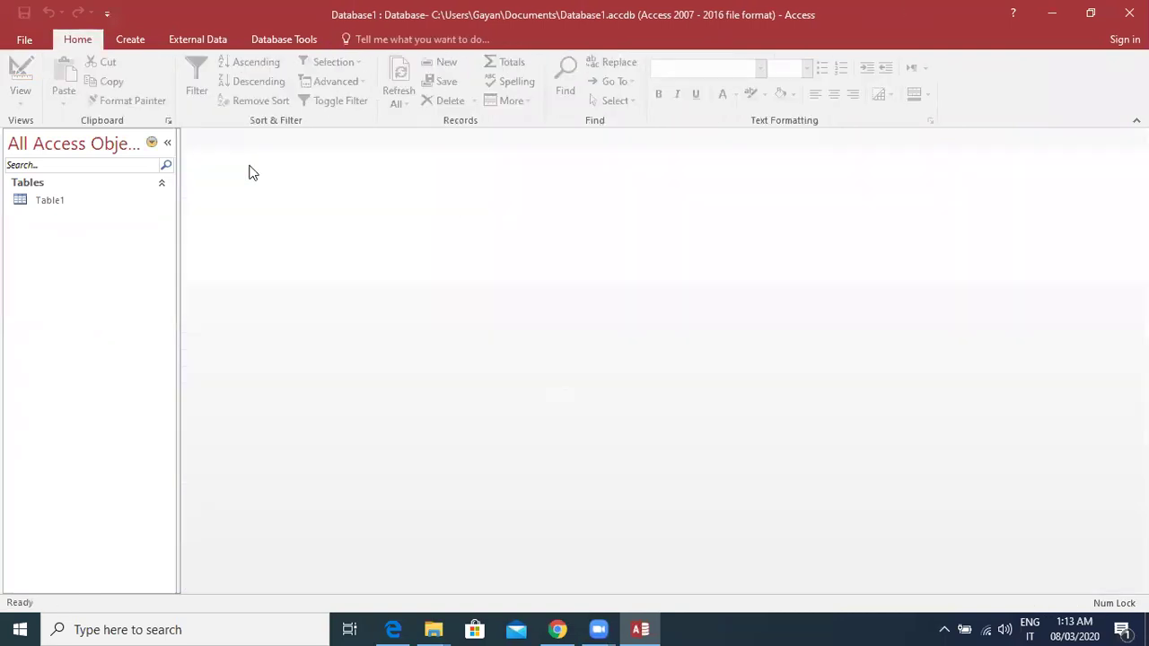
# Start a text file import into a new table using JX1CARS21 from Documents > Grade 12 > 0417_Paper_21_June_2011.
pyautogui.click(204, 42)
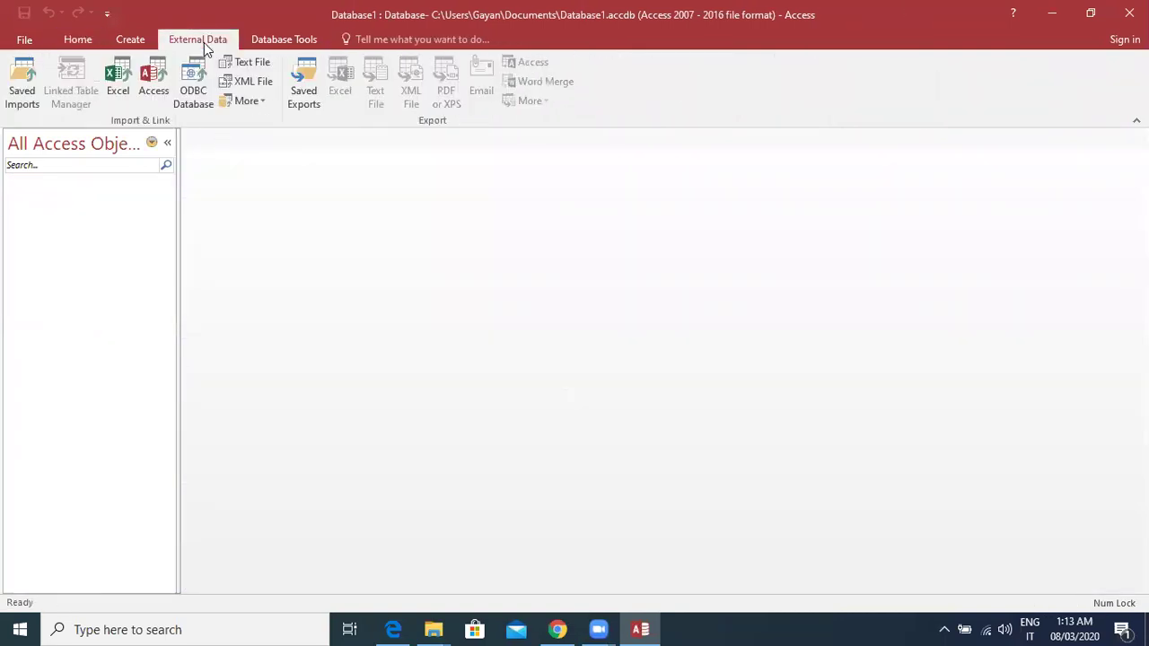
pyautogui.click(244, 70)
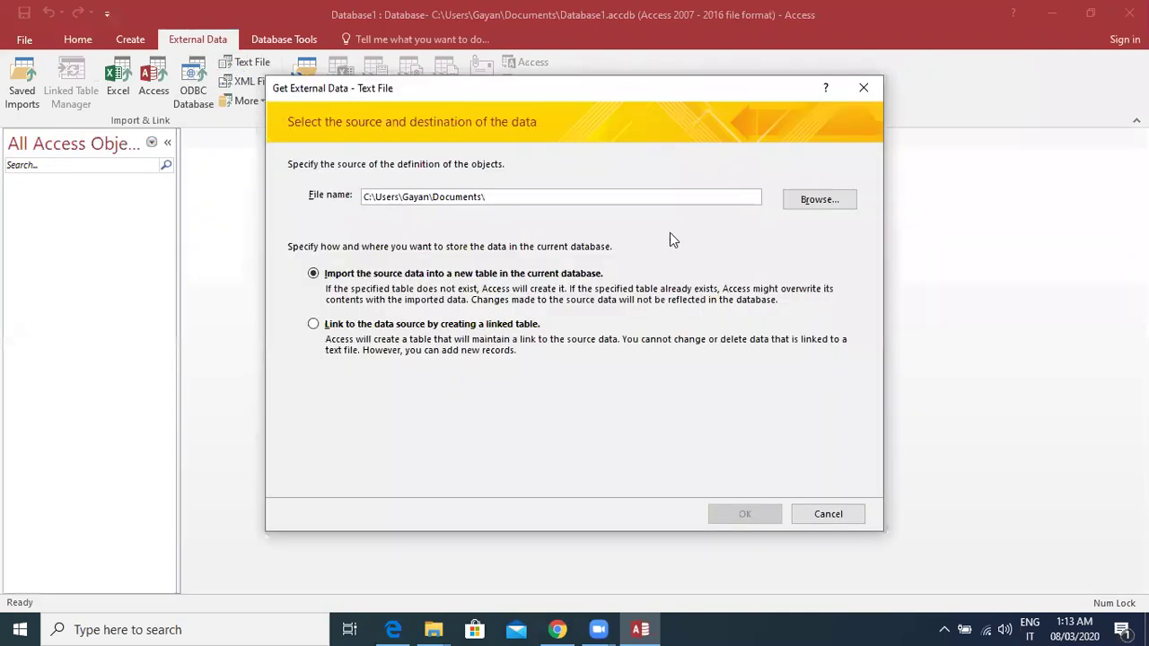
pyautogui.click(825, 208)
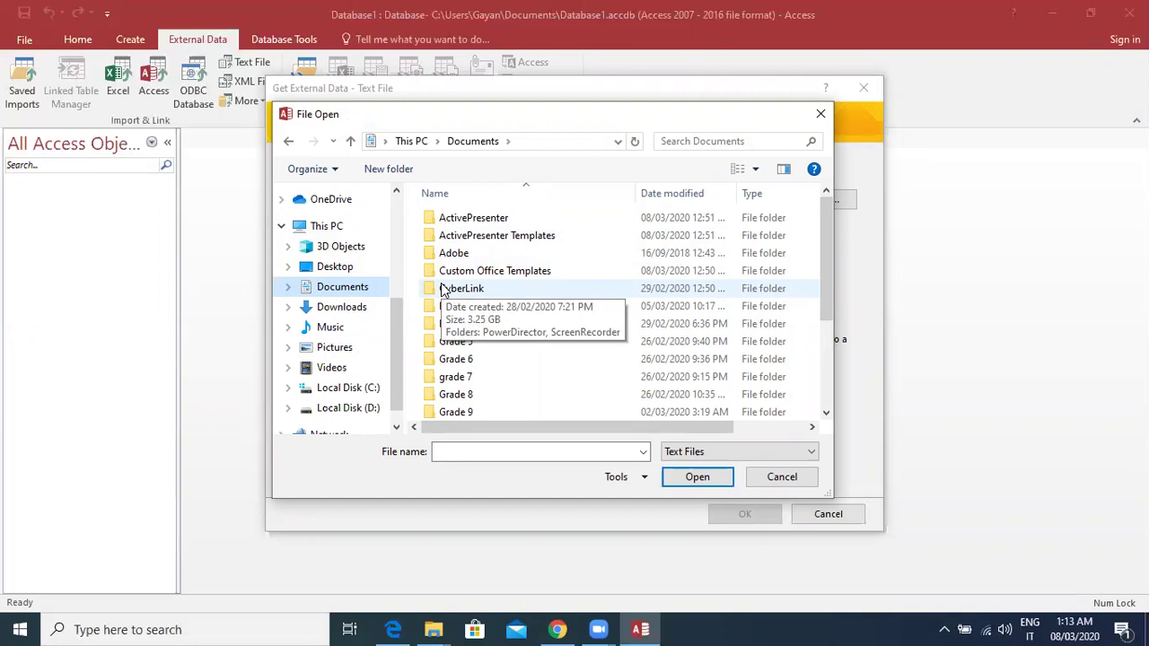
pyautogui.scroll(-1, 455, 372)
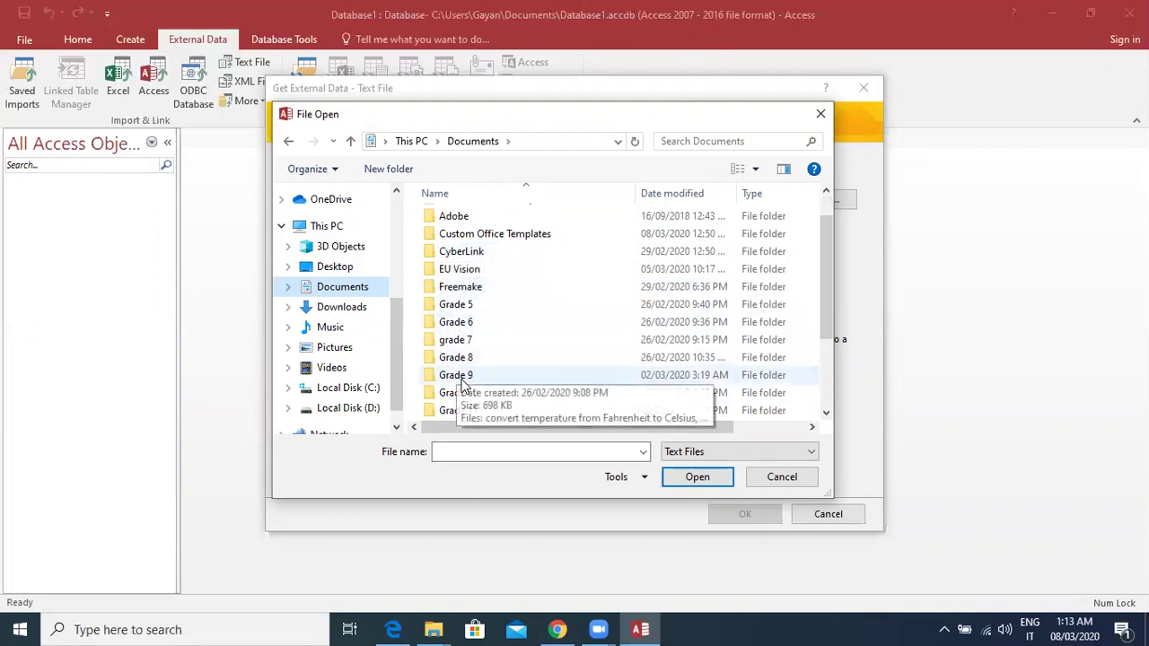
pyautogui.scroll(-1, 458, 396)
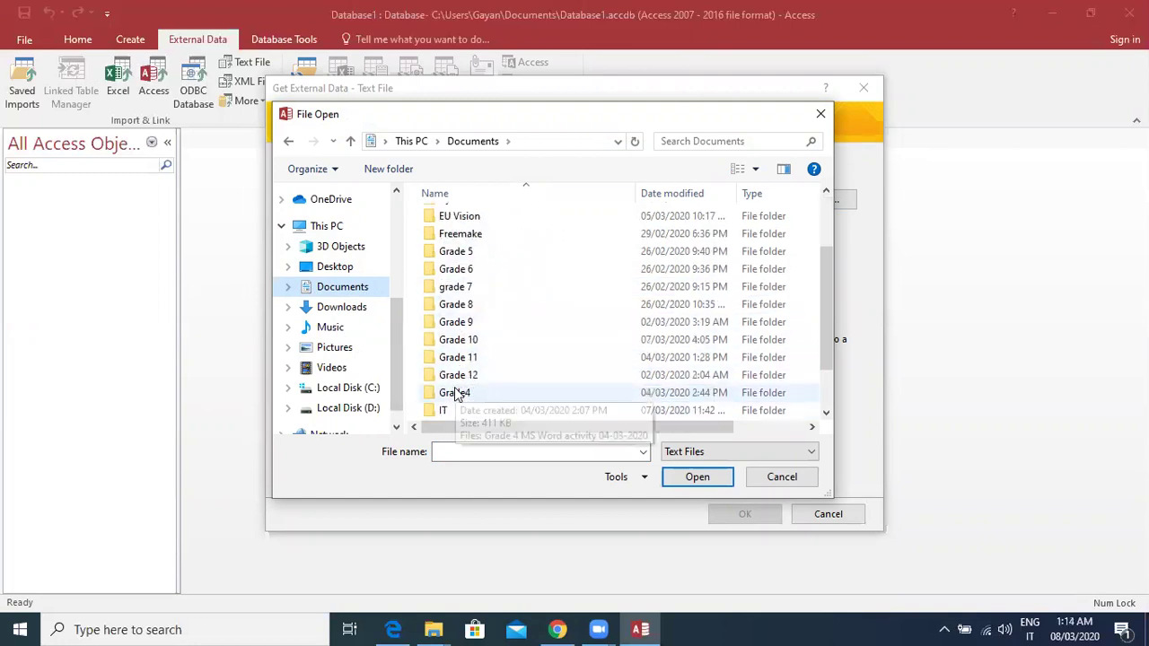
pyautogui.doubleClick(456, 375)
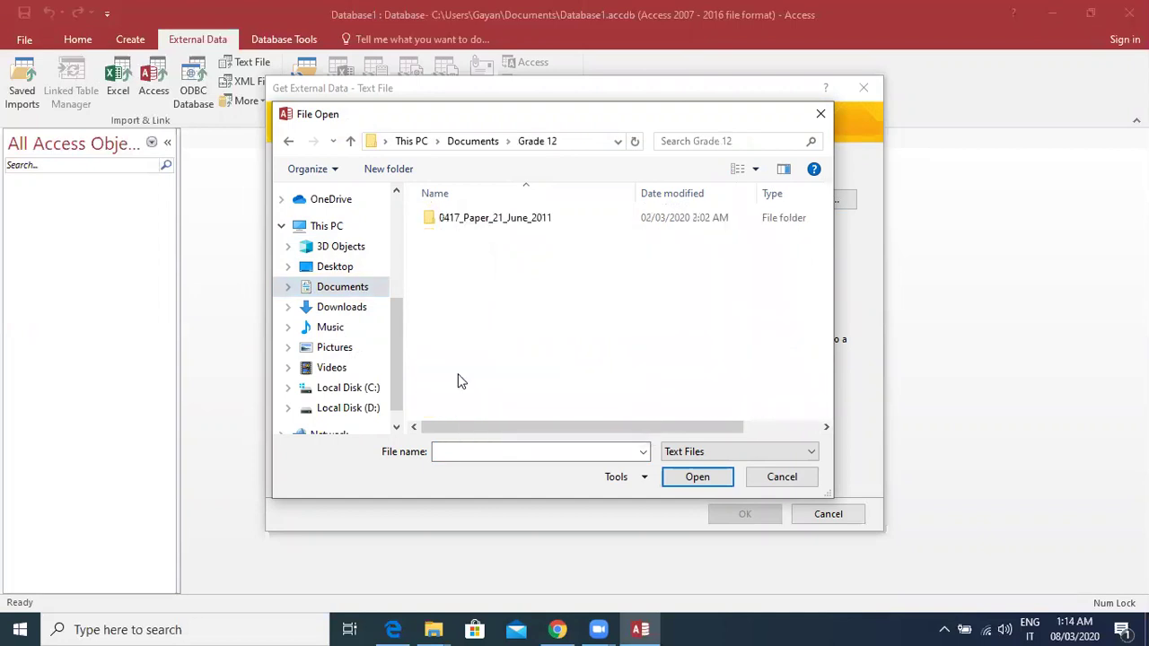
pyautogui.doubleClick(492, 224)
pyautogui.click(468, 219)
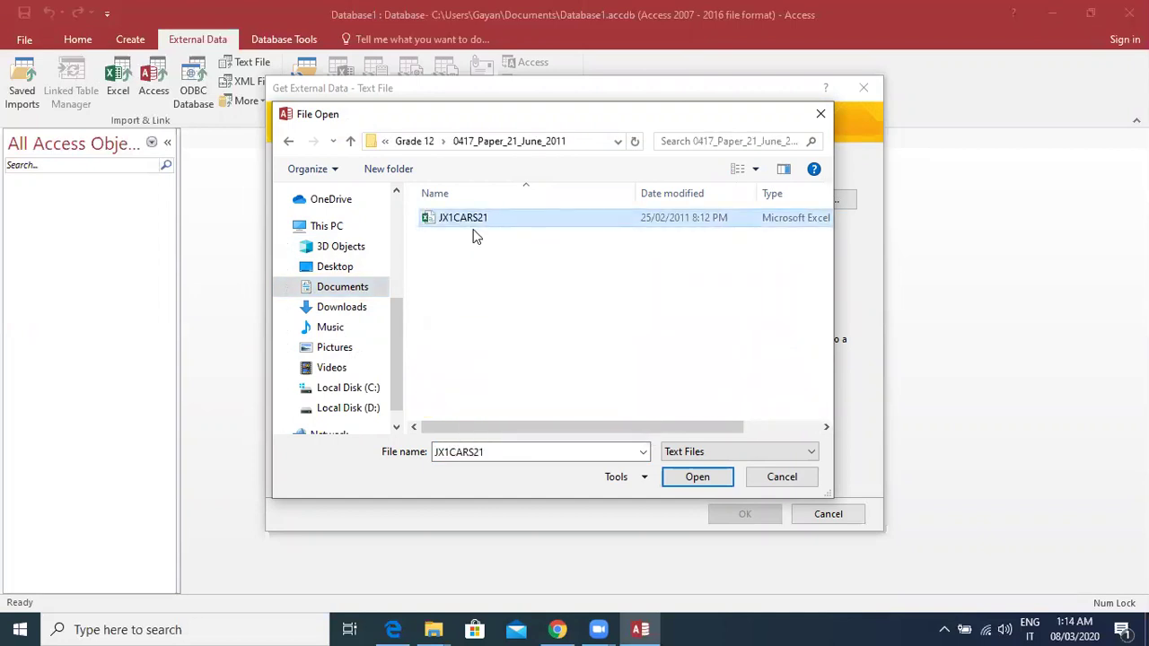
pyautogui.click(696, 477)
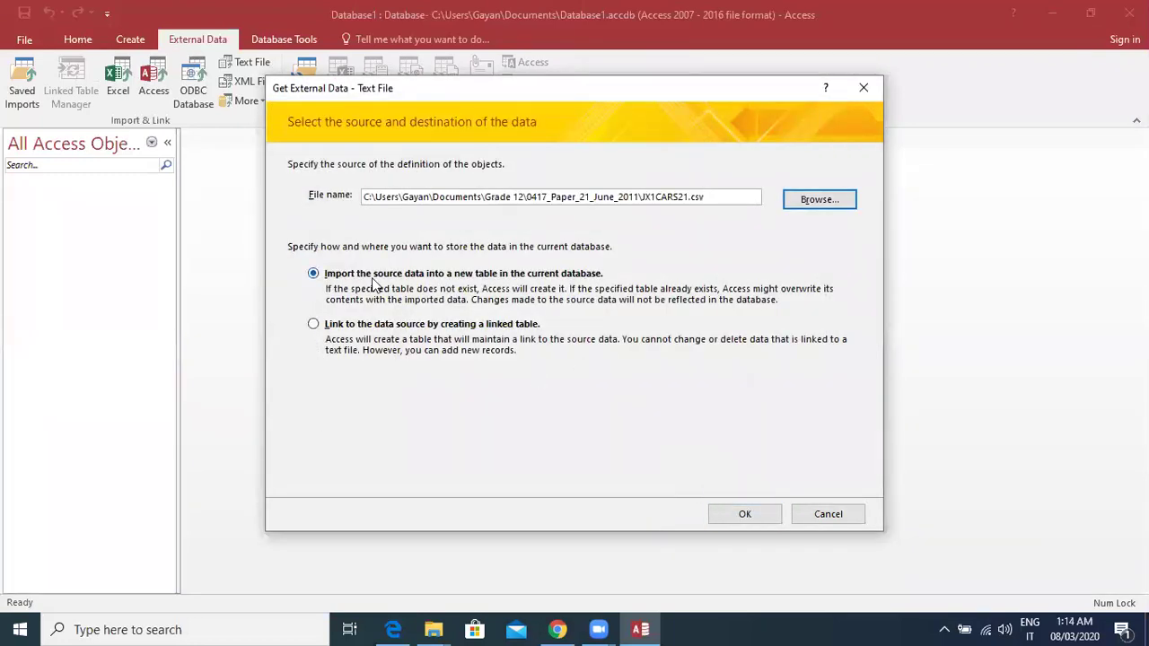
pyautogui.click(749, 513)
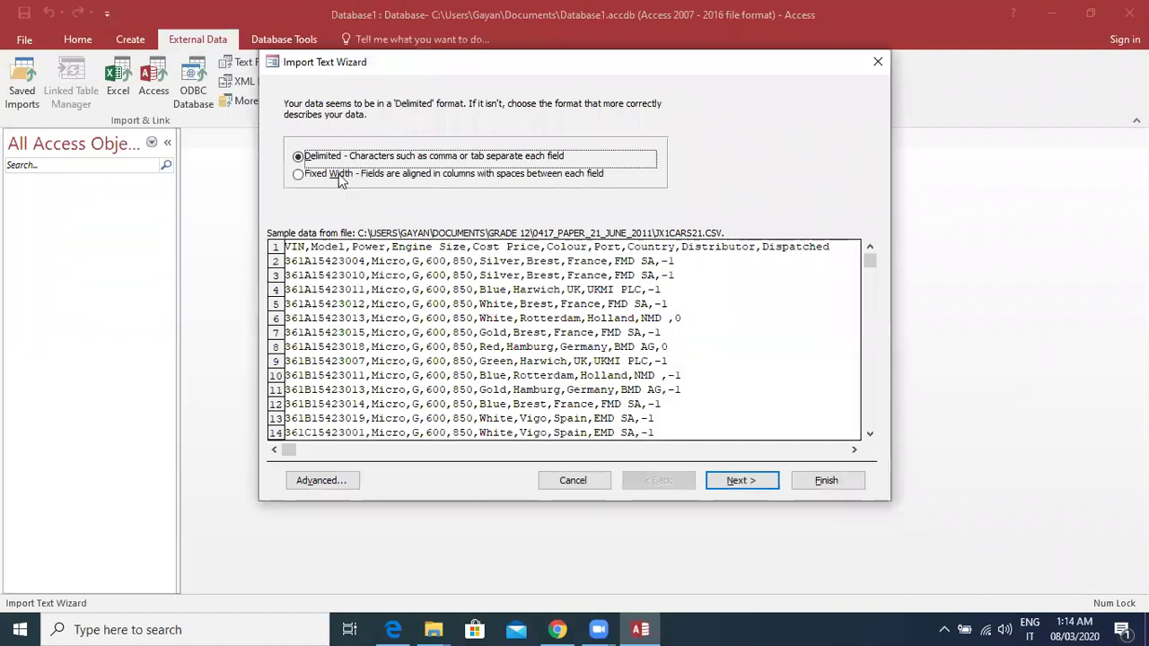
# Keep the delimited, comma-separated format, mark the first row as field names, and open the advanced import specification.
pyautogui.click(723, 483)
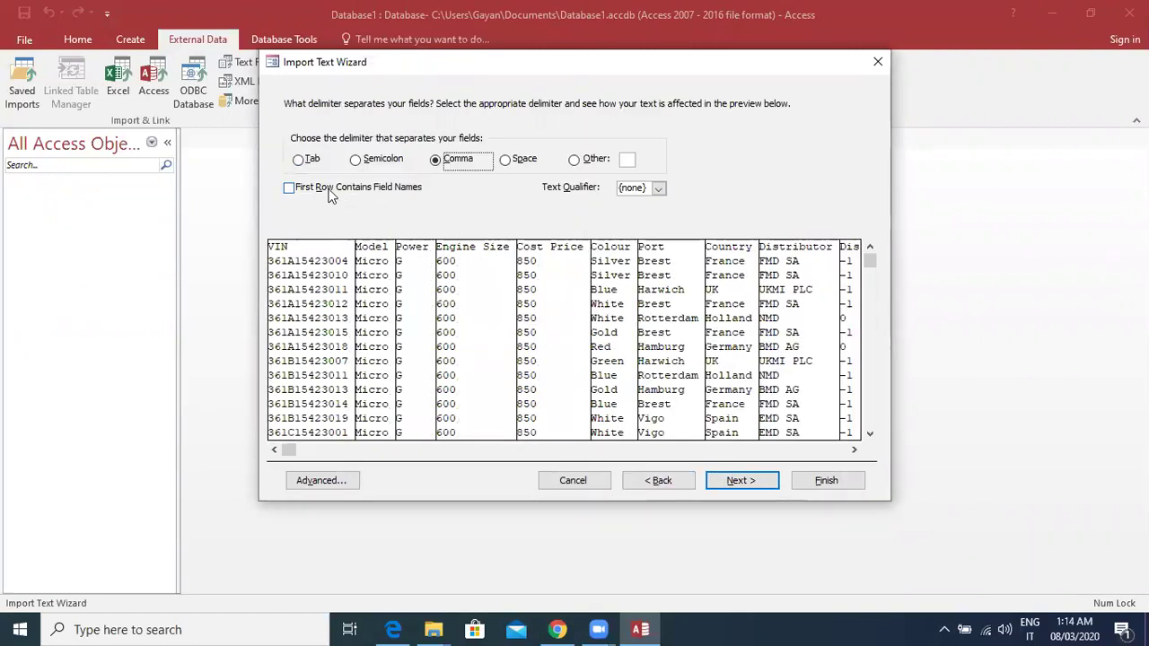
pyautogui.click(330, 189)
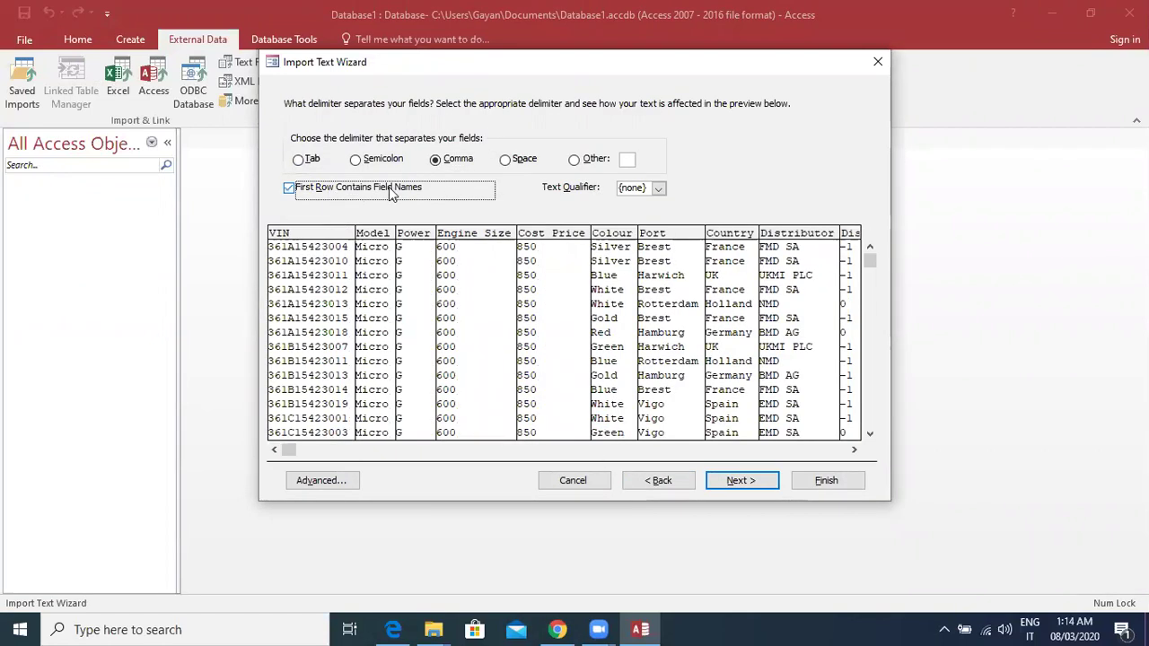
pyautogui.click(745, 483)
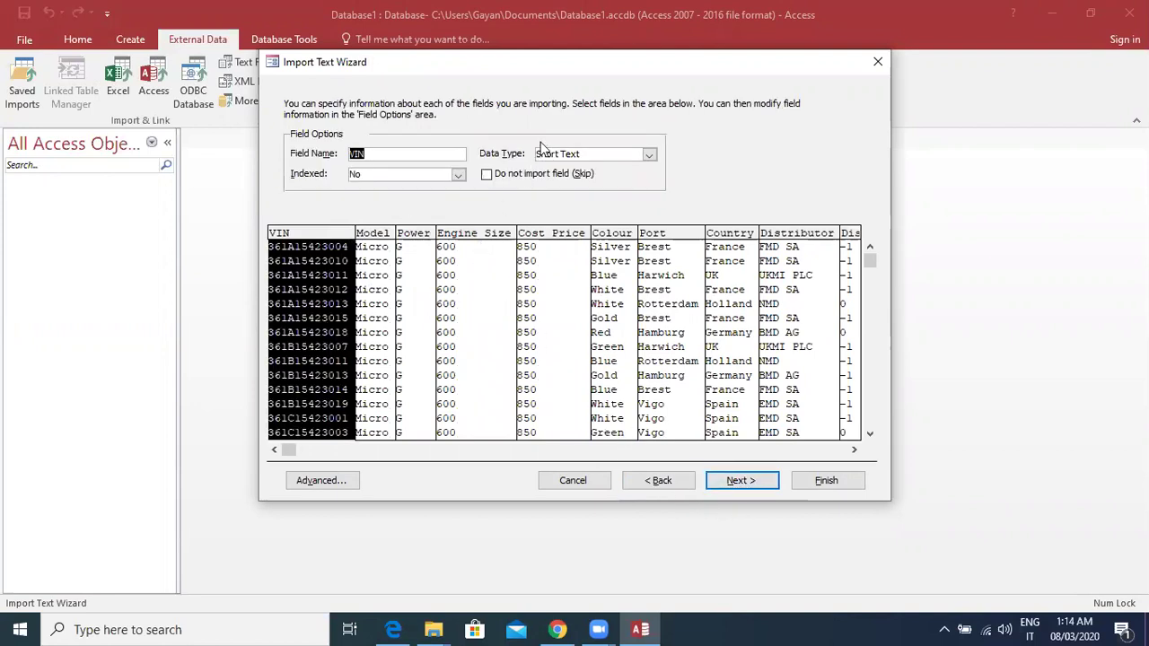
pyautogui.click(335, 483)
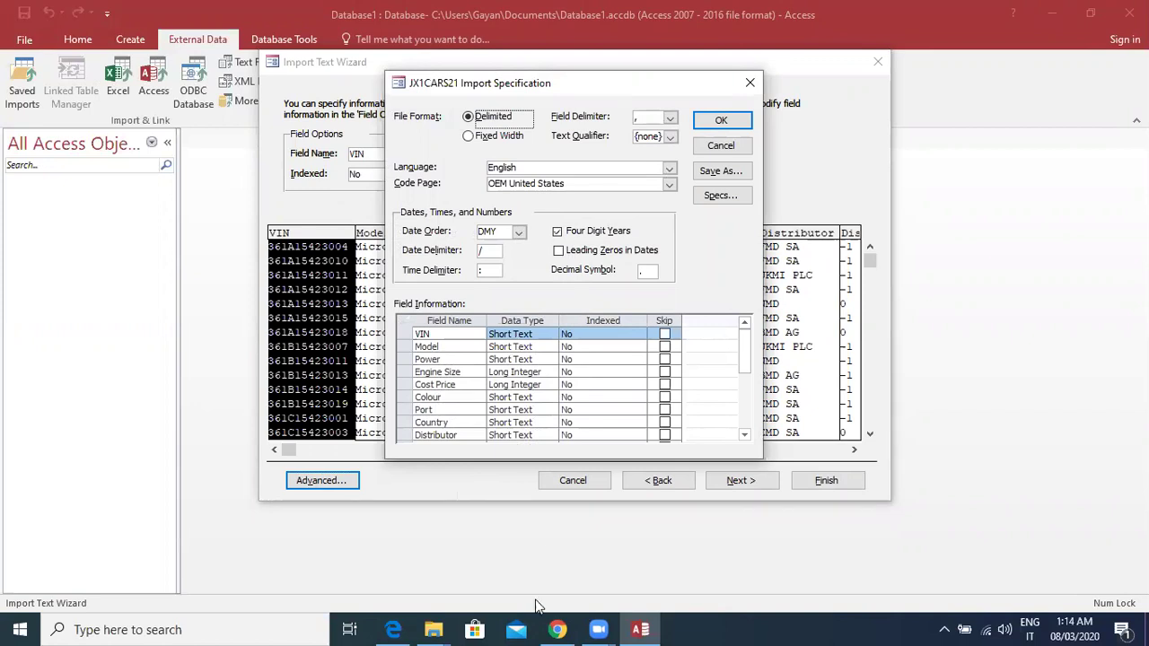
# Switch to Chrome and review the required field names and data types in the Grade 12 Database Past Paper 1 PDF.
pyautogui.click(558, 629)
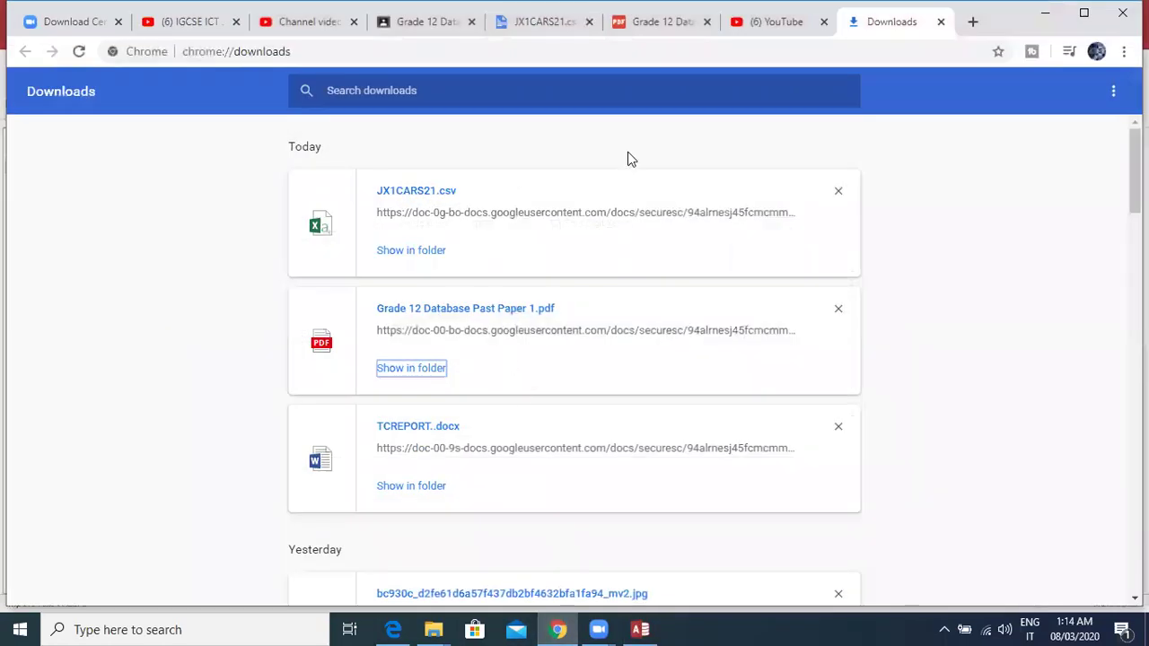
pyautogui.click(640, 34)
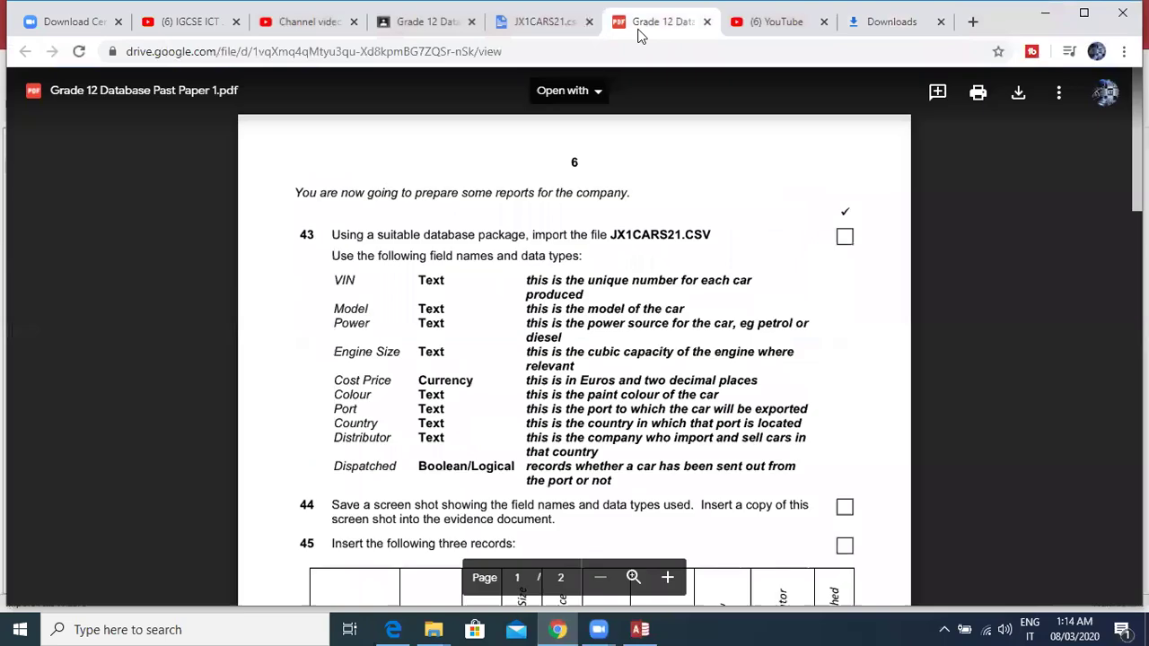
pyautogui.doubleClick(431, 281)
pyautogui.click(402, 308)
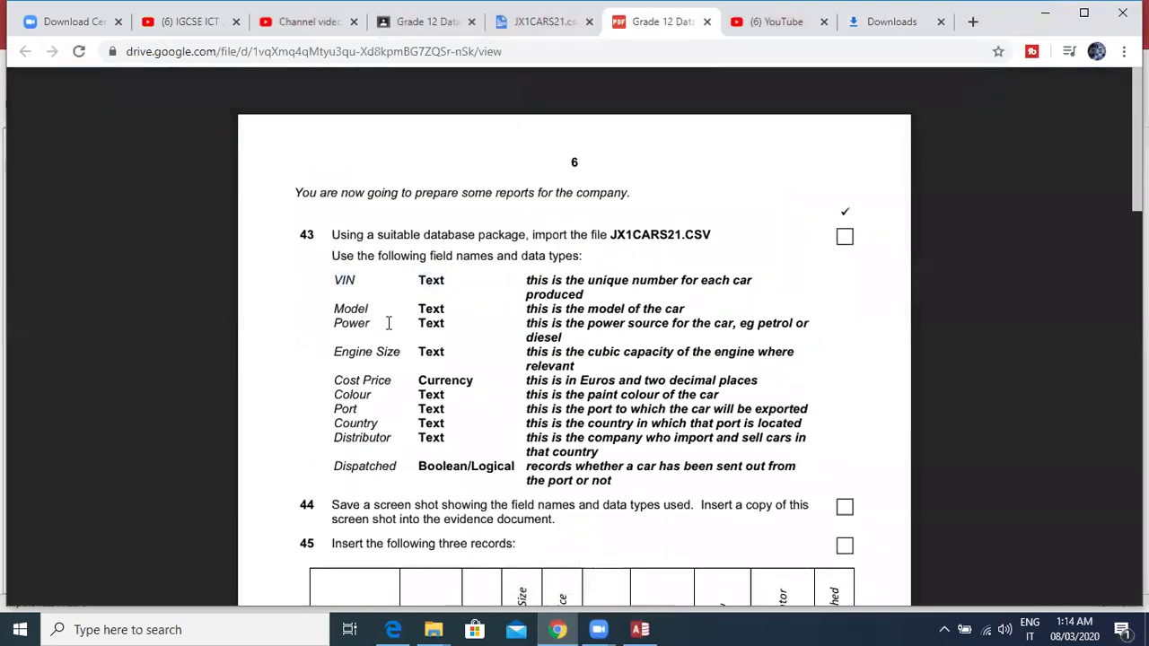
pyautogui.doubleClick(423, 358)
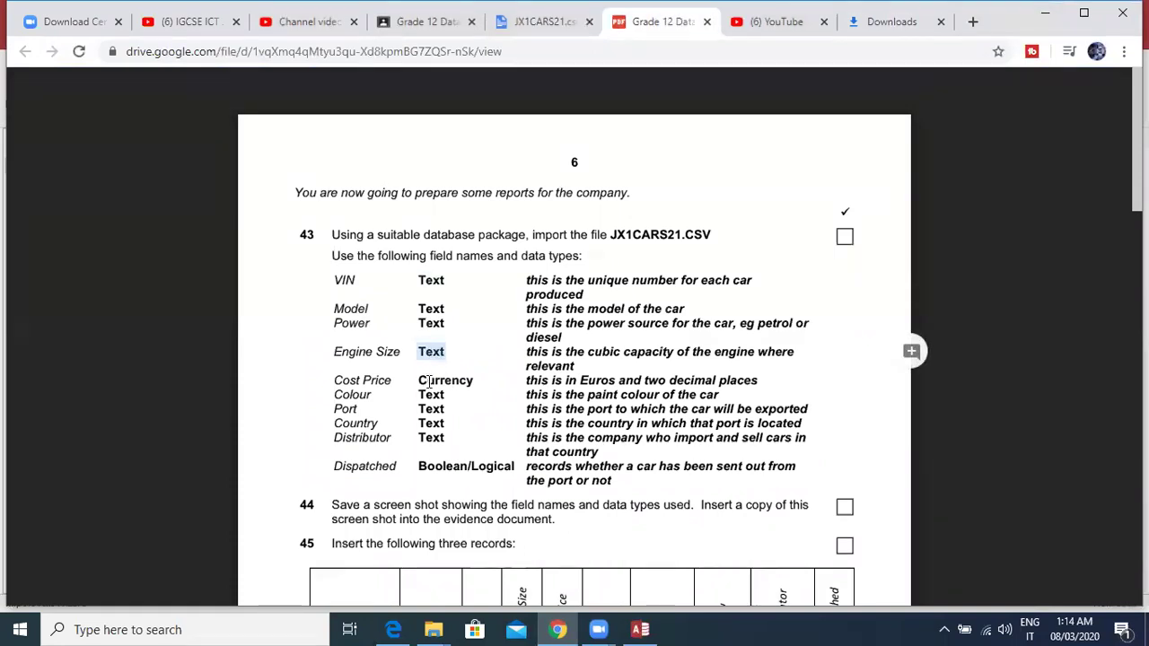
pyautogui.moveTo(422, 381); pyautogui.dragTo(478, 382)
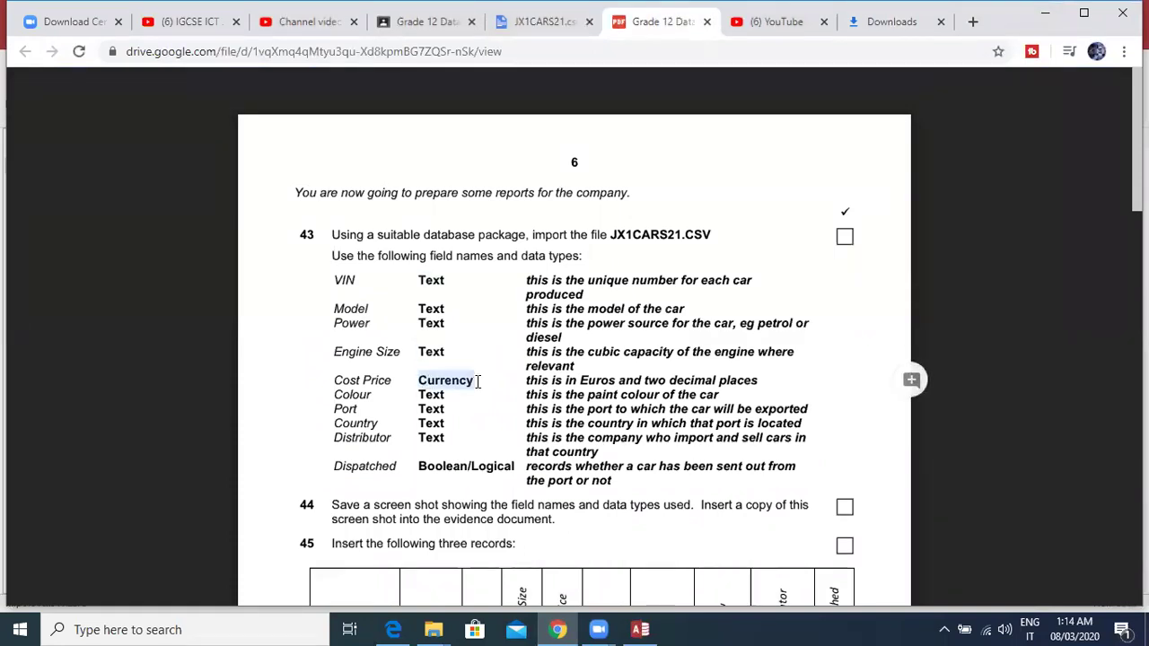
pyautogui.doubleClick(429, 397)
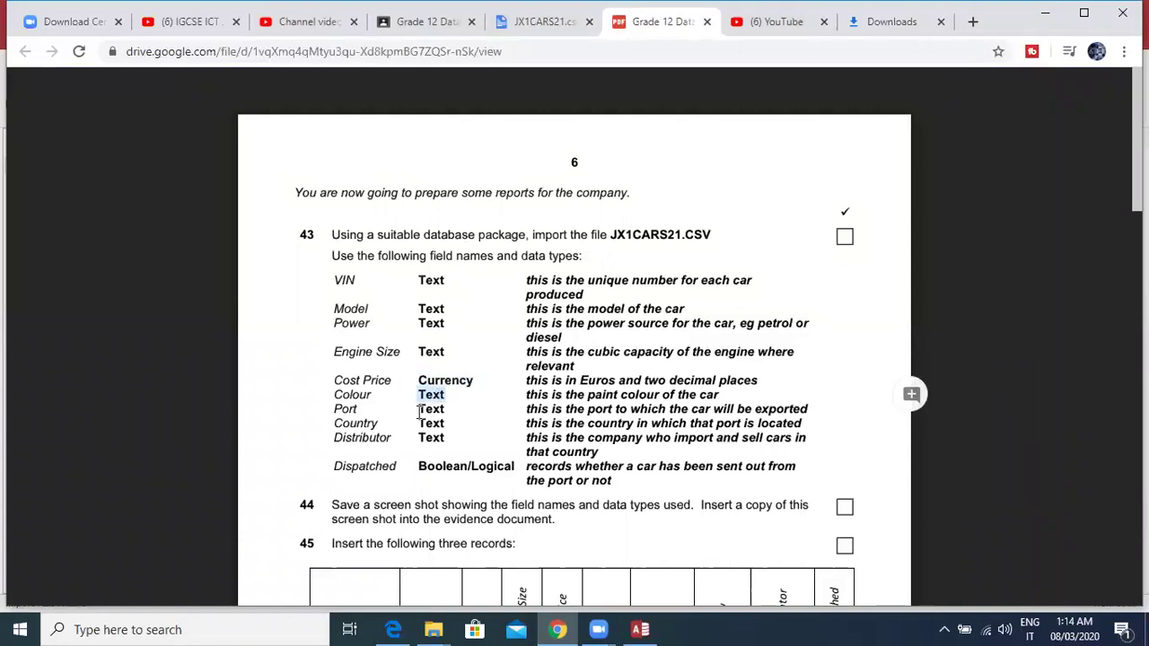
pyautogui.moveTo(420, 411); pyautogui.dragTo(445, 410)
pyautogui.click(414, 470)
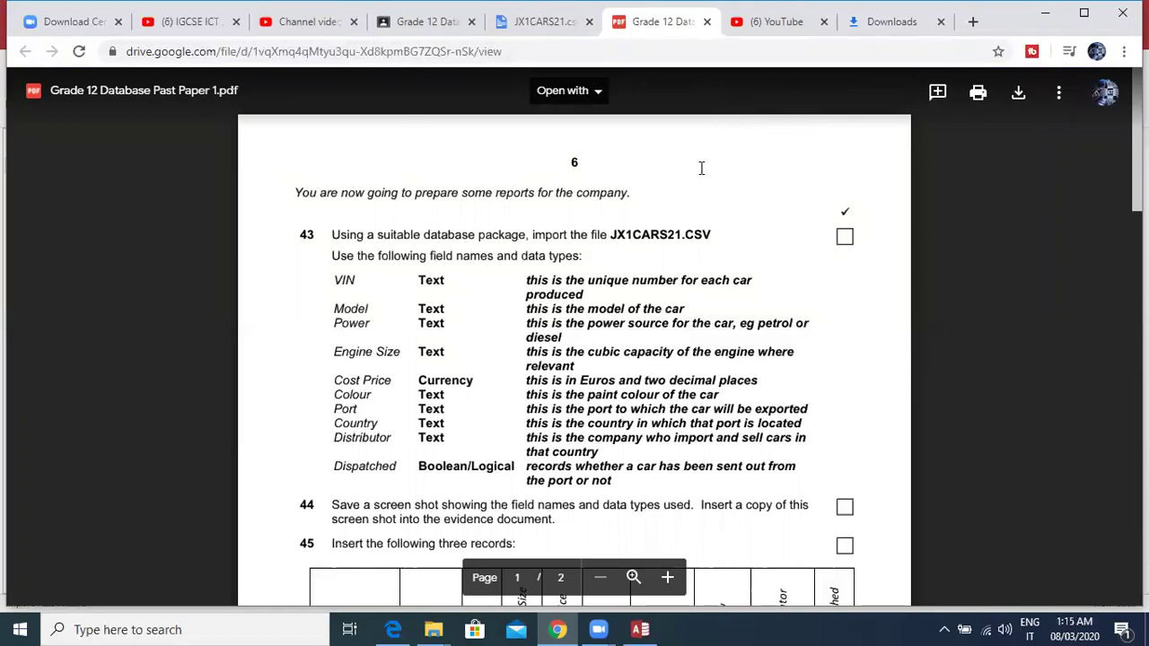
pyautogui.scroll(-2, 684, 222)
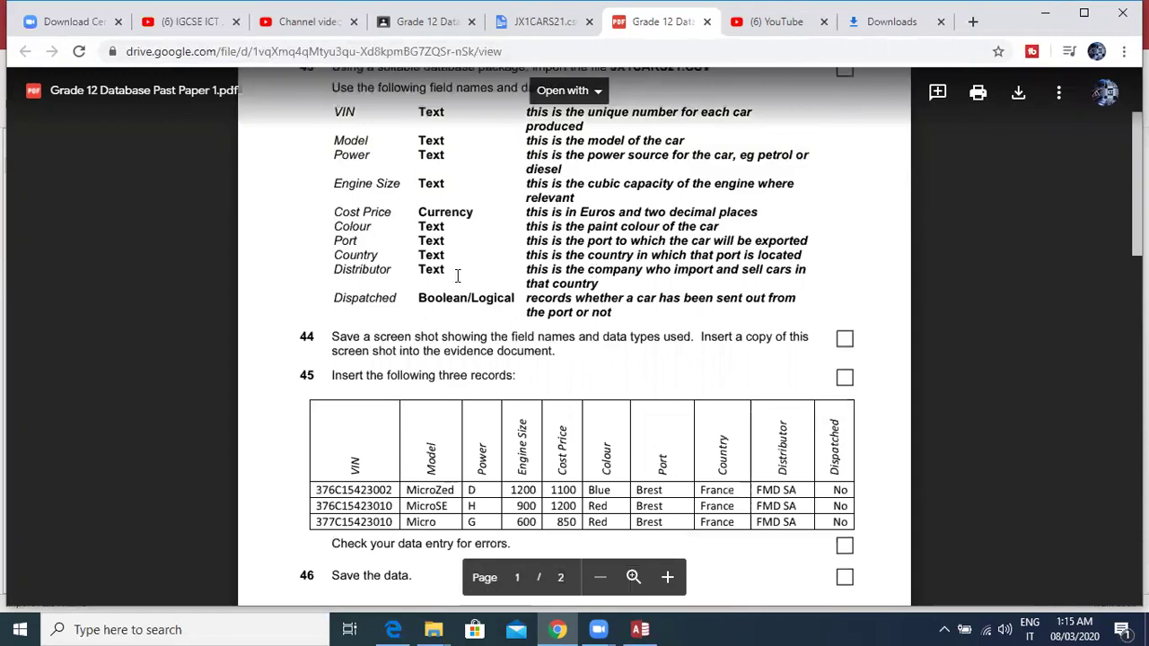
pyautogui.doubleClick(568, 268)
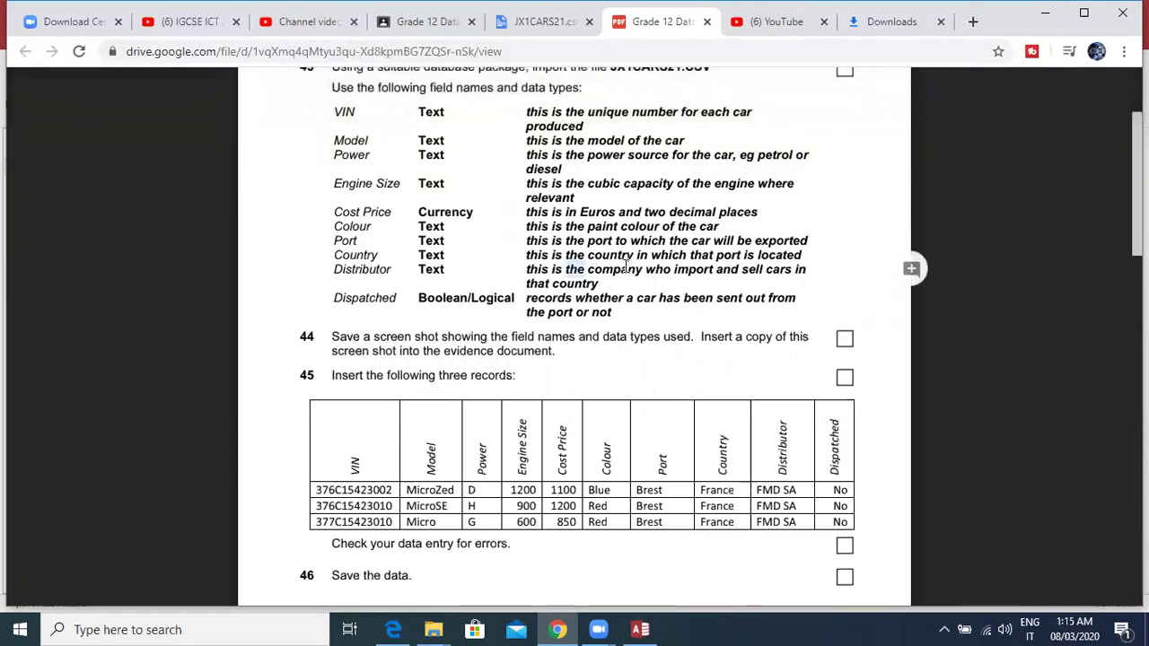
# Switch to the Edge copy of the past paper and select the Cost Price line with its Currency data type.
pyautogui.click(393, 630)
pyautogui.scroll(-2, 489, 476)
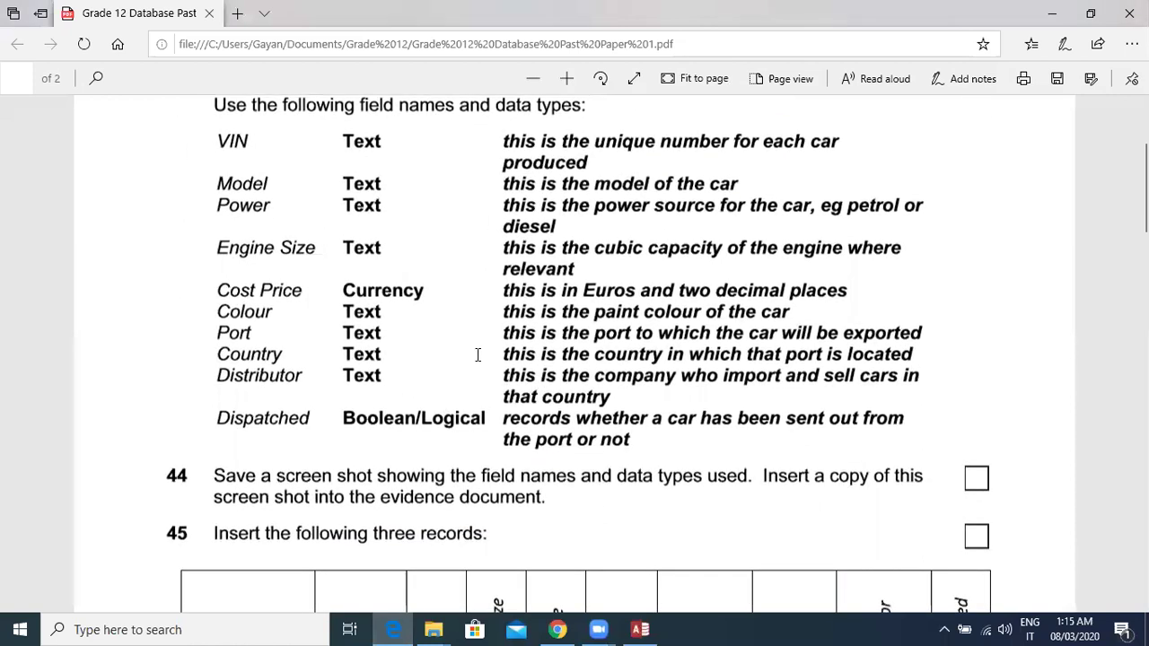
pyautogui.moveTo(219, 288); pyautogui.dragTo(422, 283)
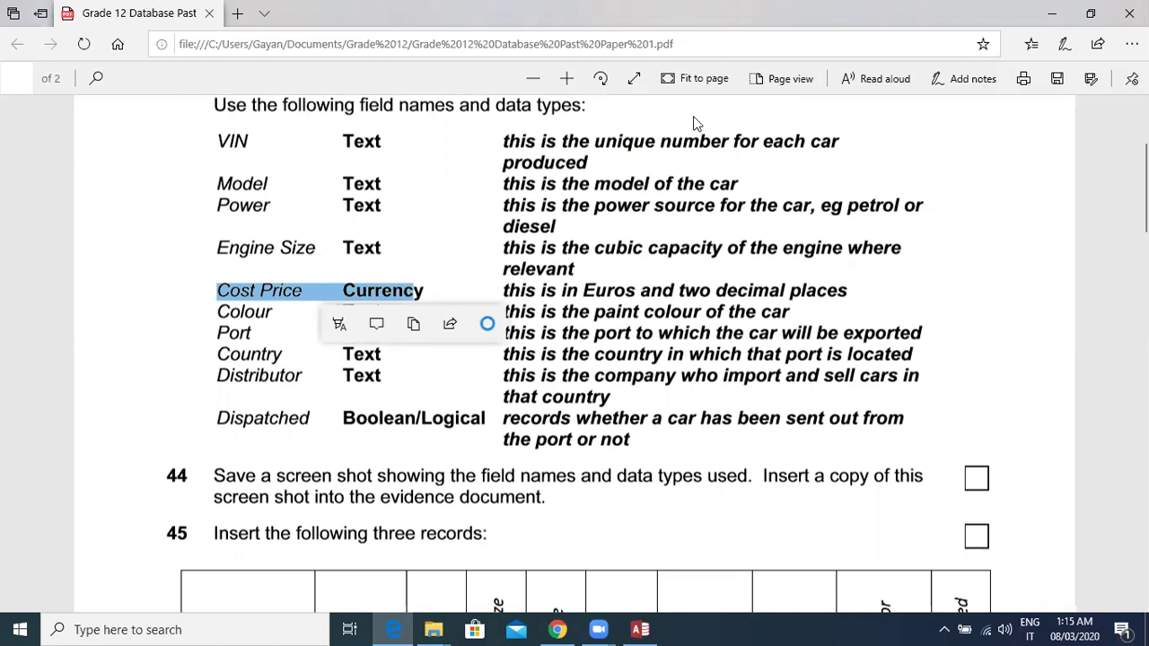
# Highlight the Cost Price Currency line in green and the Dispatched Boolean/Logical line in blue in the past paper.
pyautogui.click(340, 325)
pyautogui.click(344, 396)
pyautogui.moveTo(226, 422); pyautogui.dragTo(483, 413)
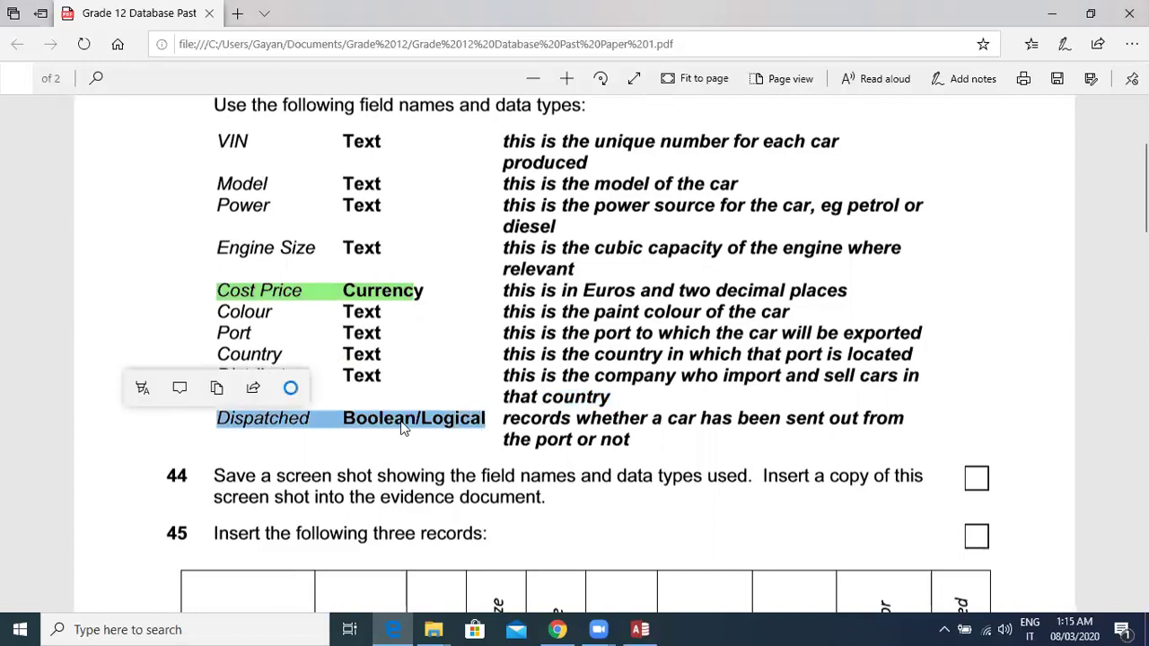
pyautogui.click(144, 388)
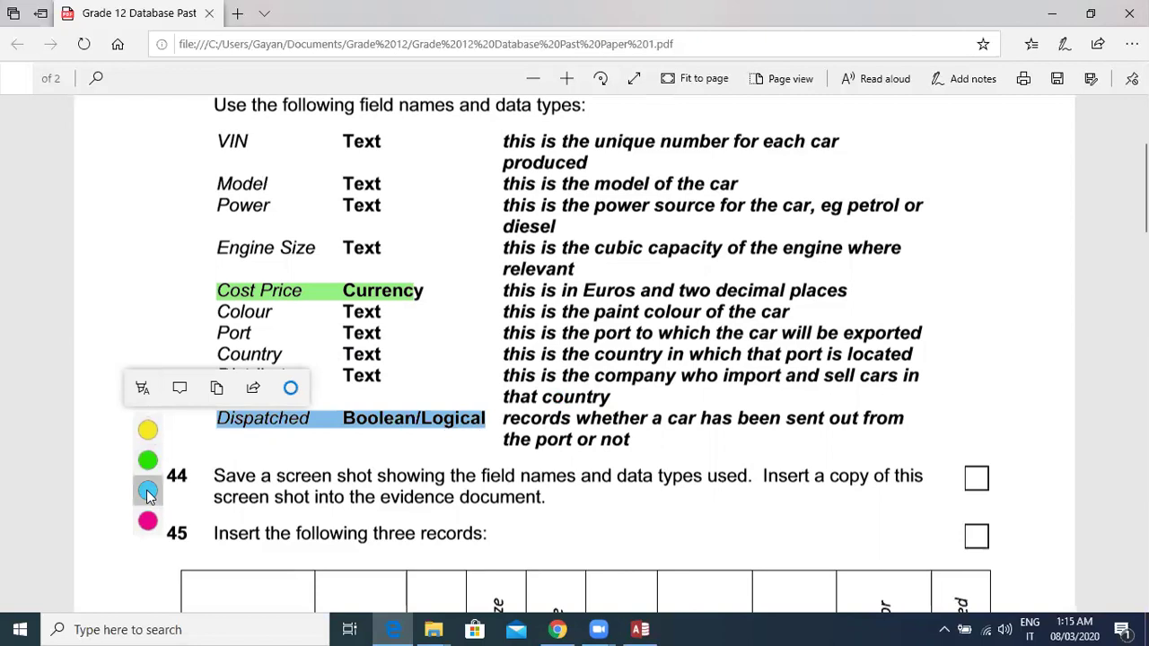
pyautogui.click(148, 490)
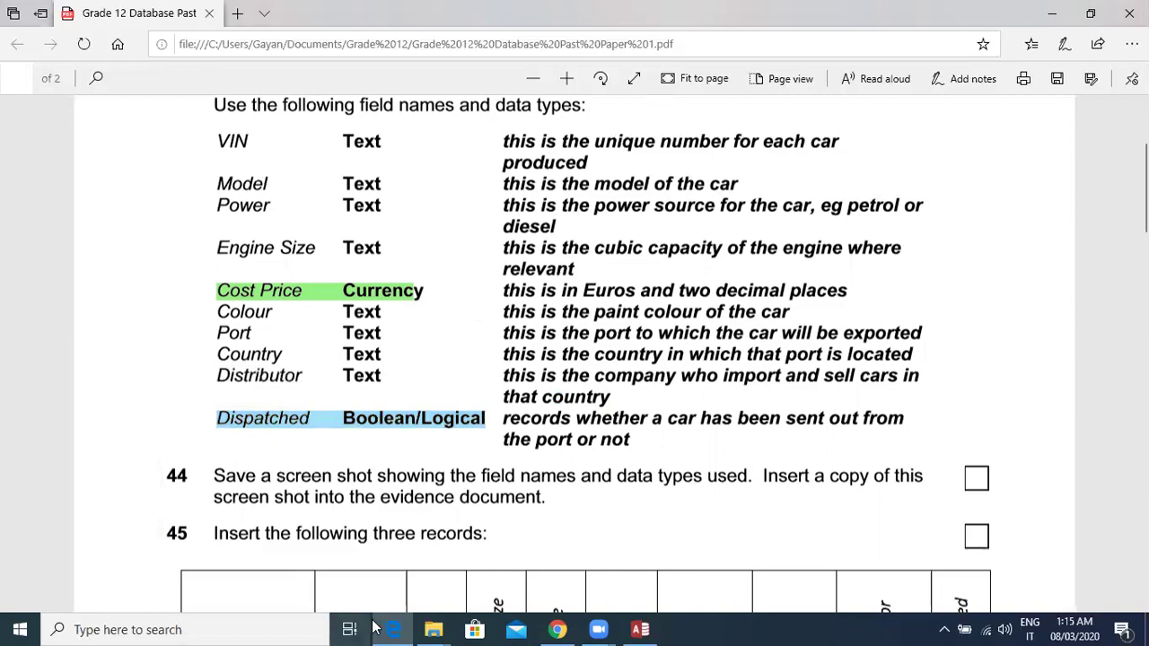
# Switch back to Access and set the import data type of Engine Size to Short Text and Cost Price to Currency.
pyautogui.click(557, 630)
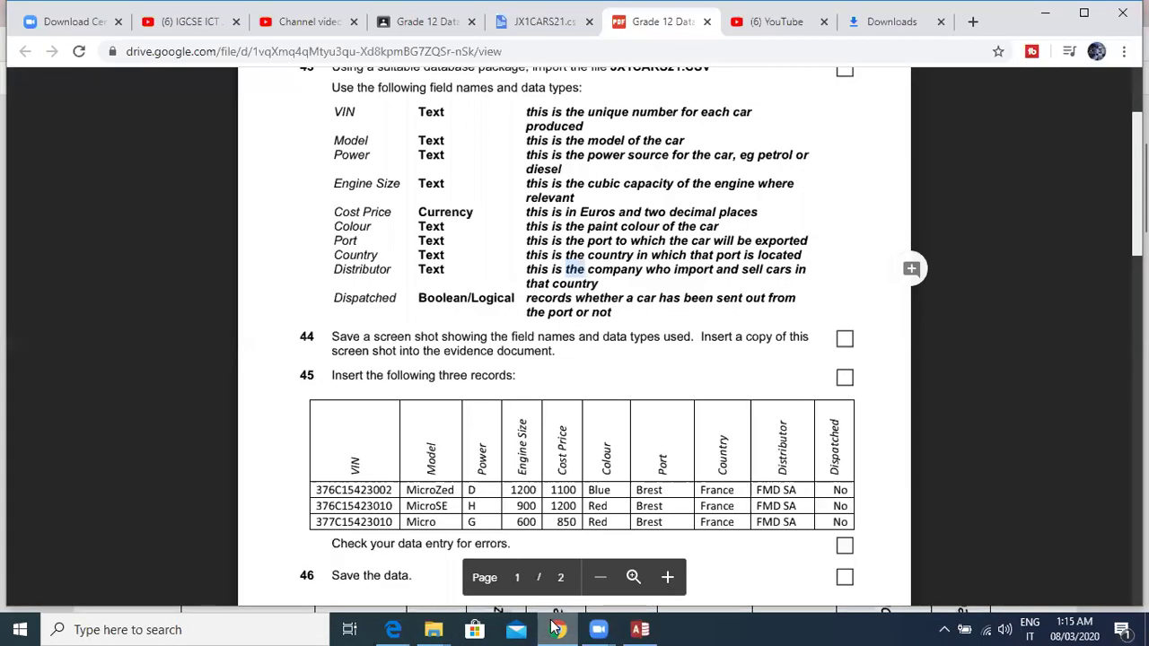
pyautogui.click(640, 630)
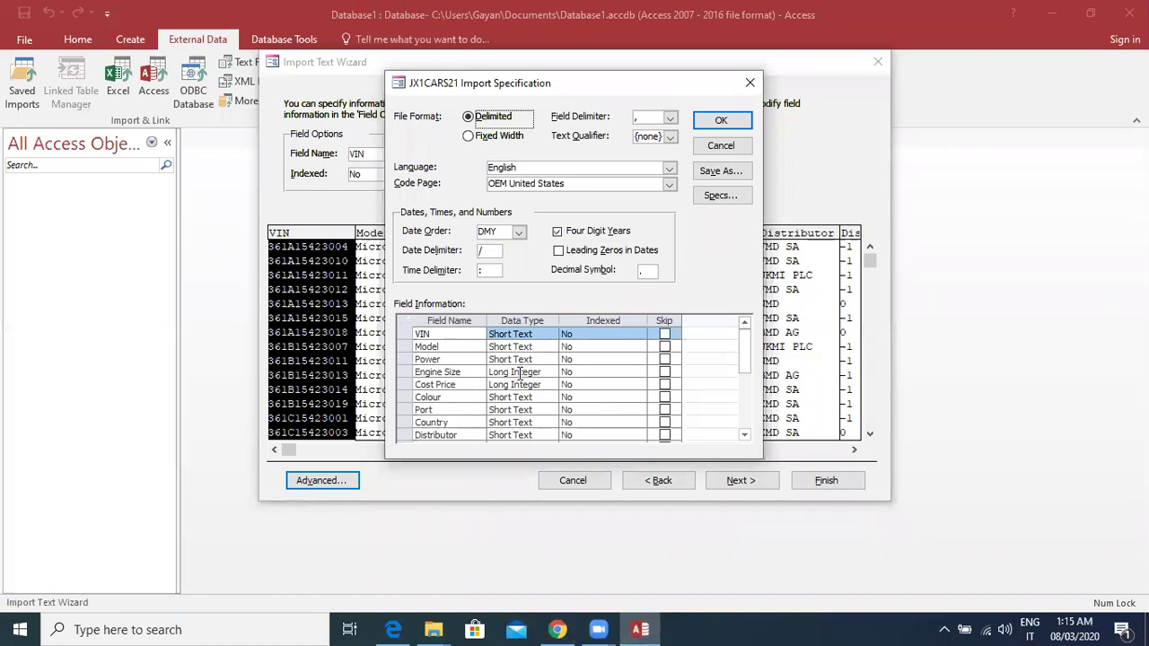
pyautogui.click(392, 630)
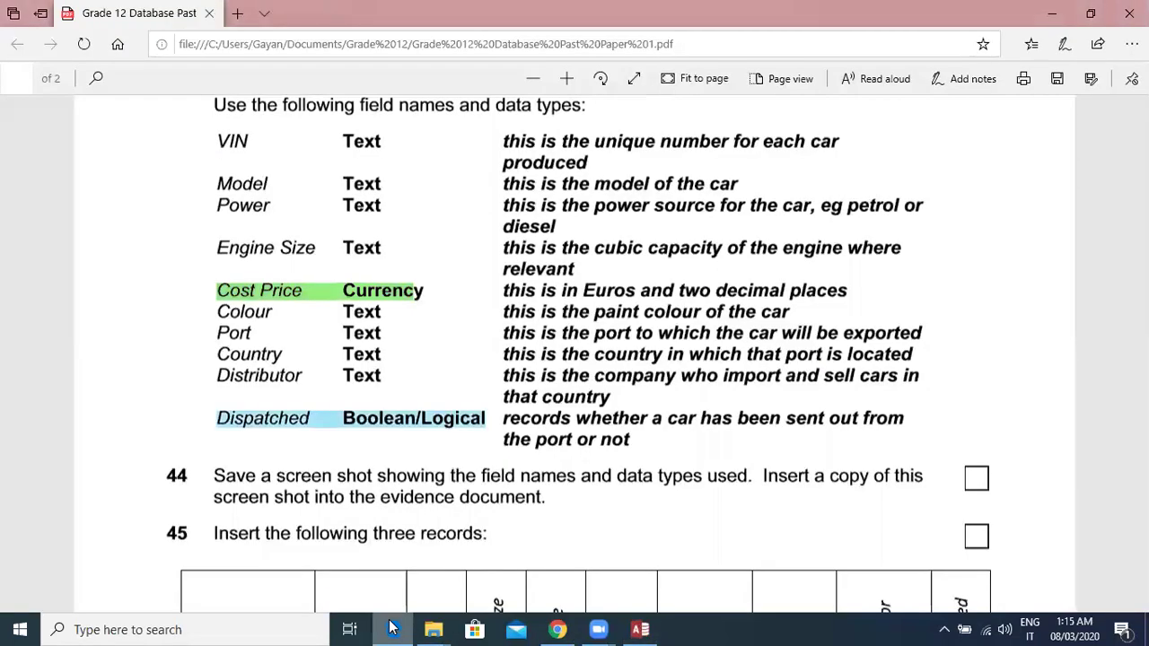
pyautogui.click(392, 629)
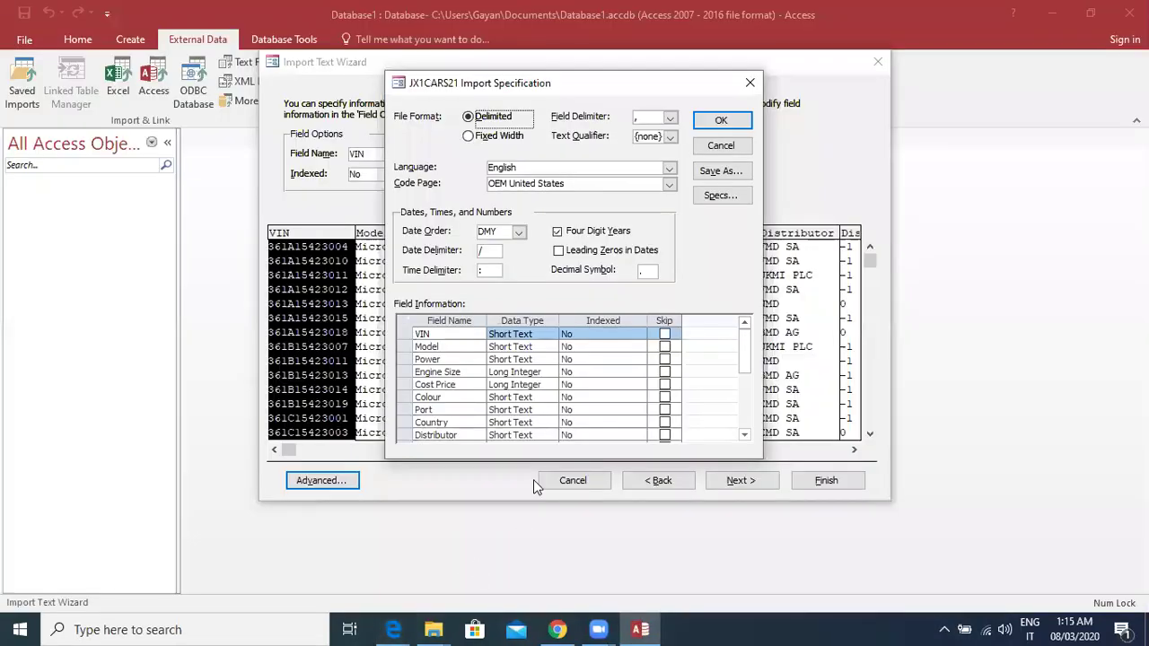
pyautogui.click(539, 375)
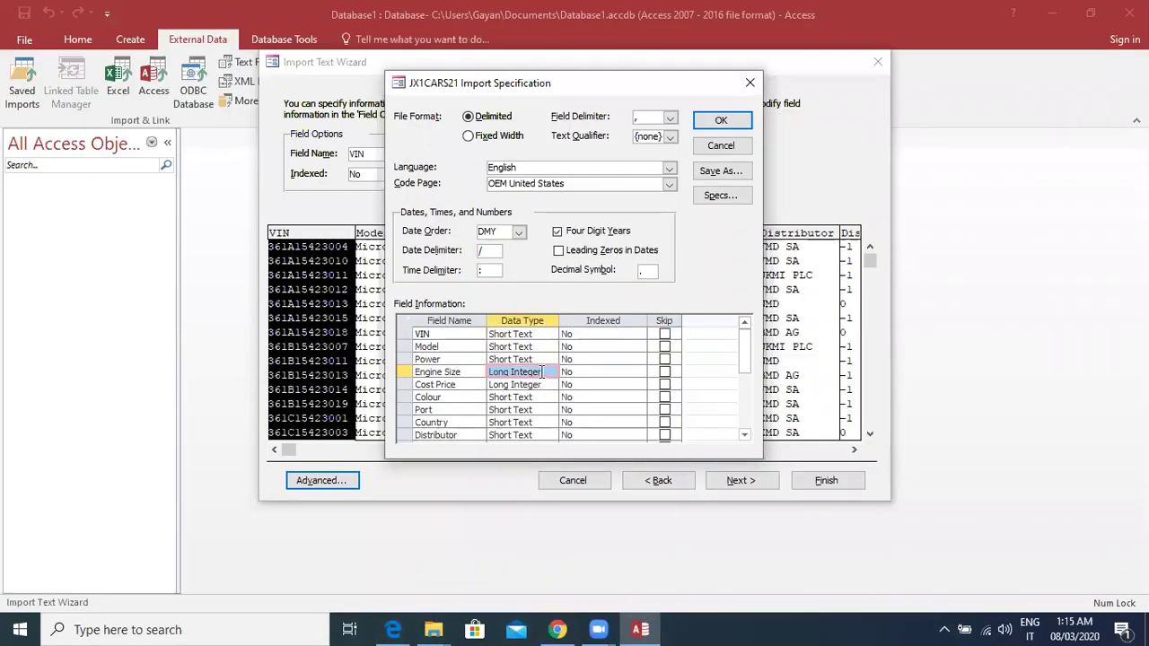
pyautogui.click(540, 371)
pyautogui.click(550, 373)
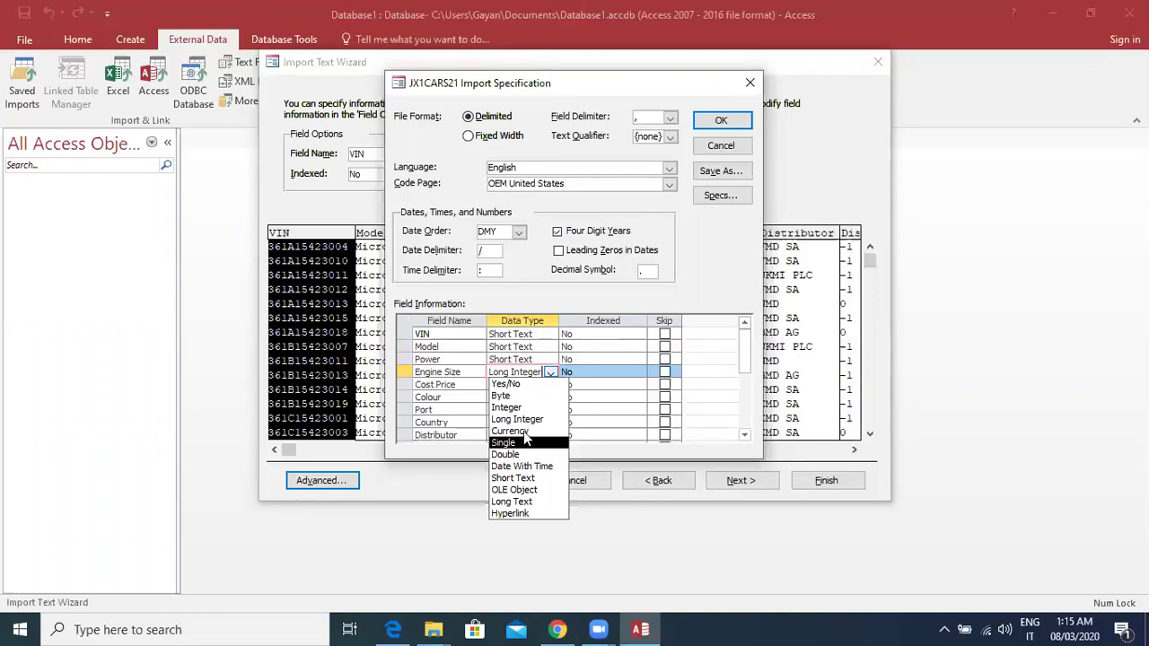
pyautogui.click(530, 479)
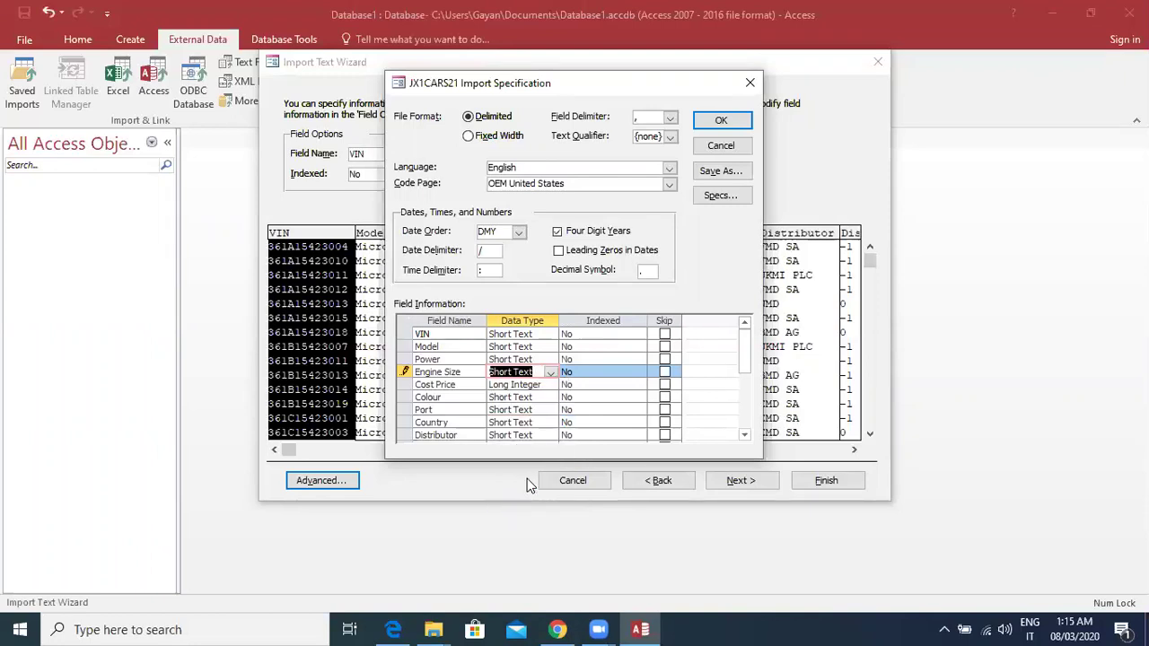
pyautogui.click(525, 386)
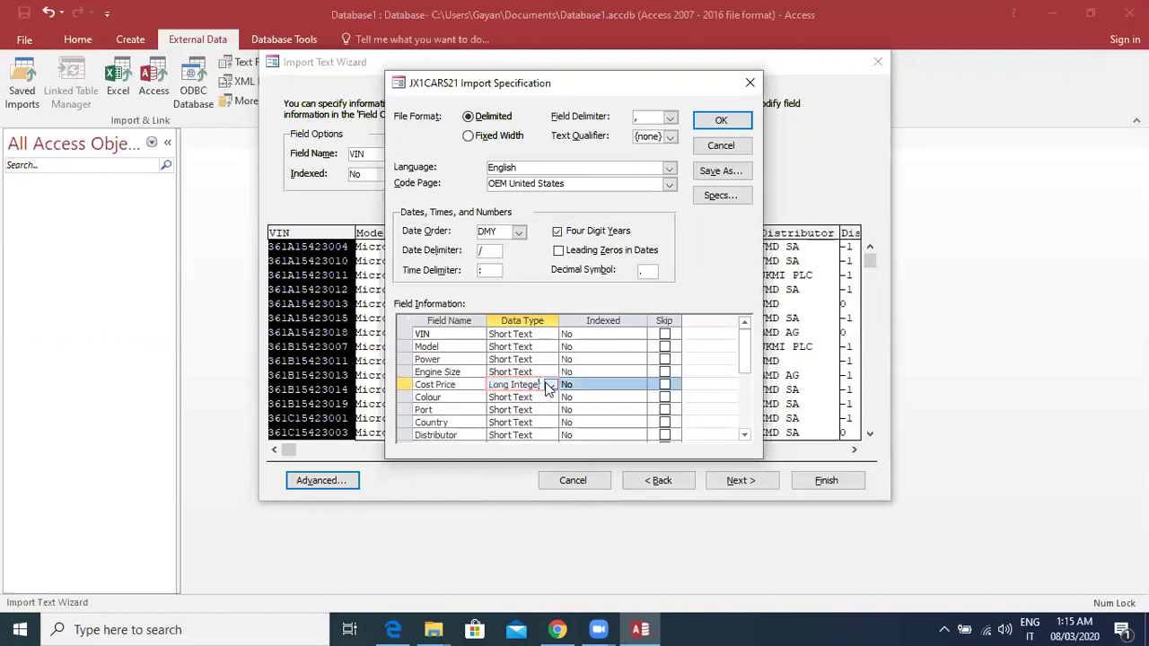
pyautogui.click(552, 384)
pyautogui.click(525, 444)
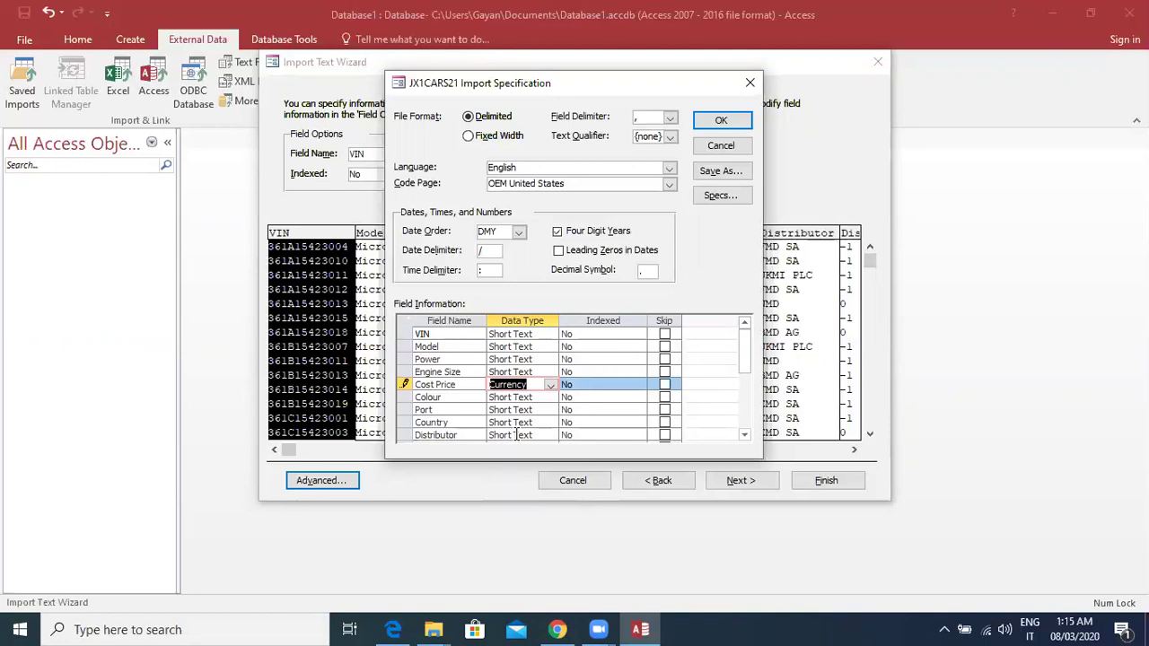
# Set the Distributor field's data type to Yes/No, then accept the import specification and continue to the primary key options.
pyautogui.click(514, 435)
pyautogui.click(551, 435)
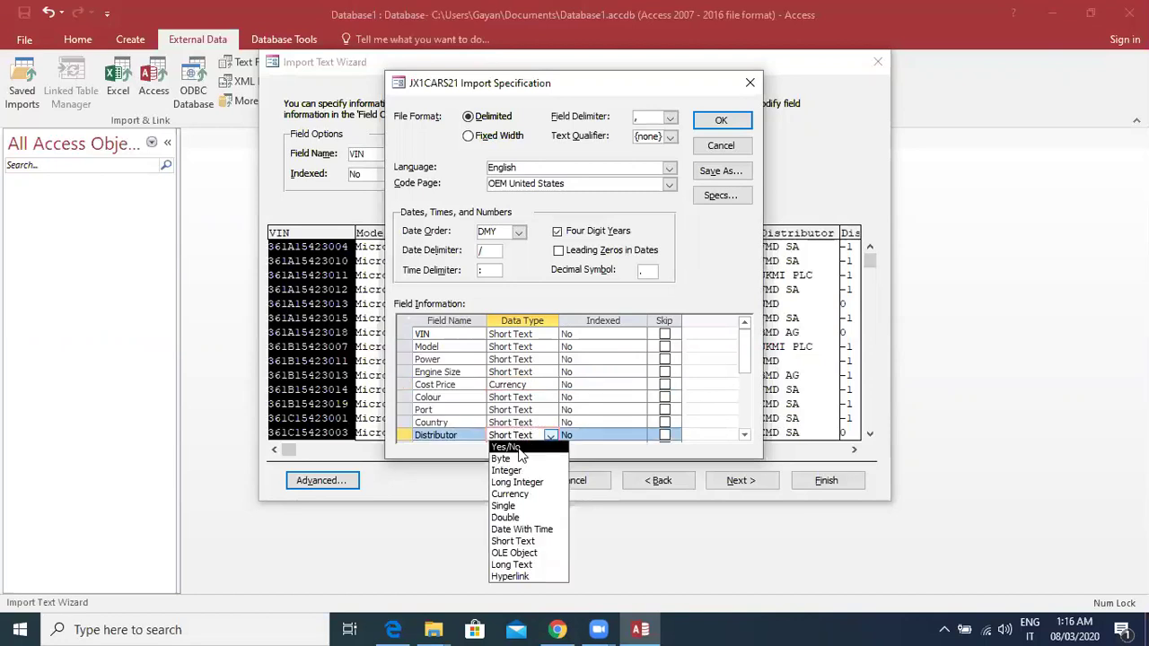
pyautogui.click(519, 448)
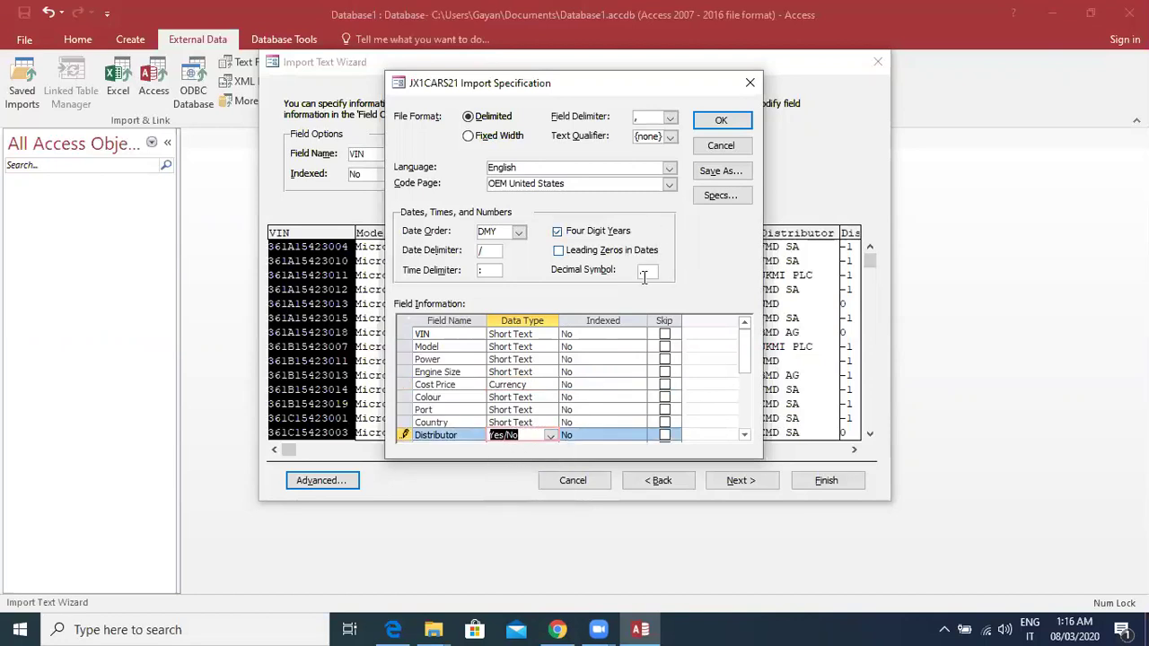
pyautogui.click(723, 122)
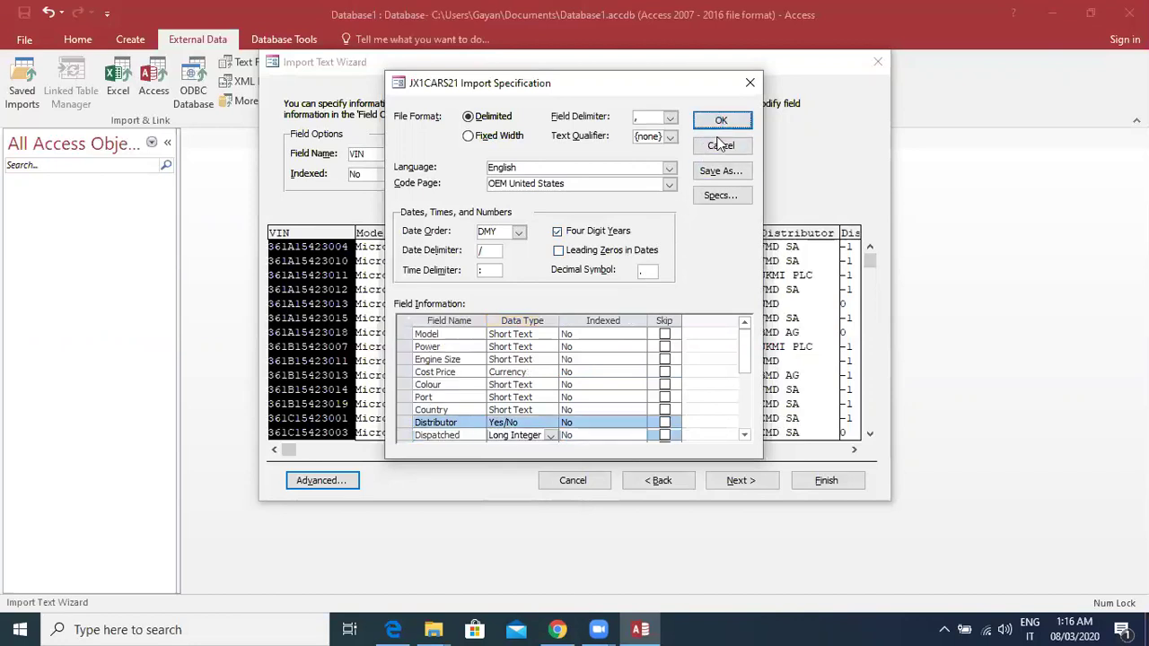
pyautogui.click(737, 480)
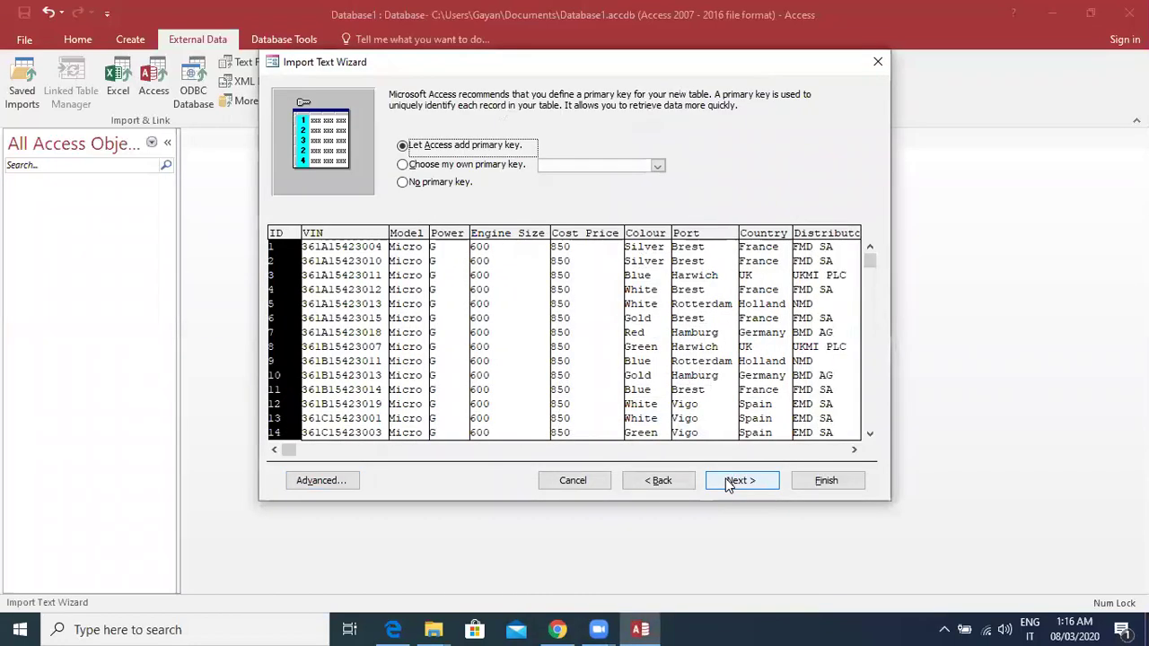
# Switch to the past paper in Edge, review tasks 44 and 45 on the screenshot and three new records, and return to Access.
pyautogui.click(394, 630)
pyautogui.scroll(-3, 395, 417)
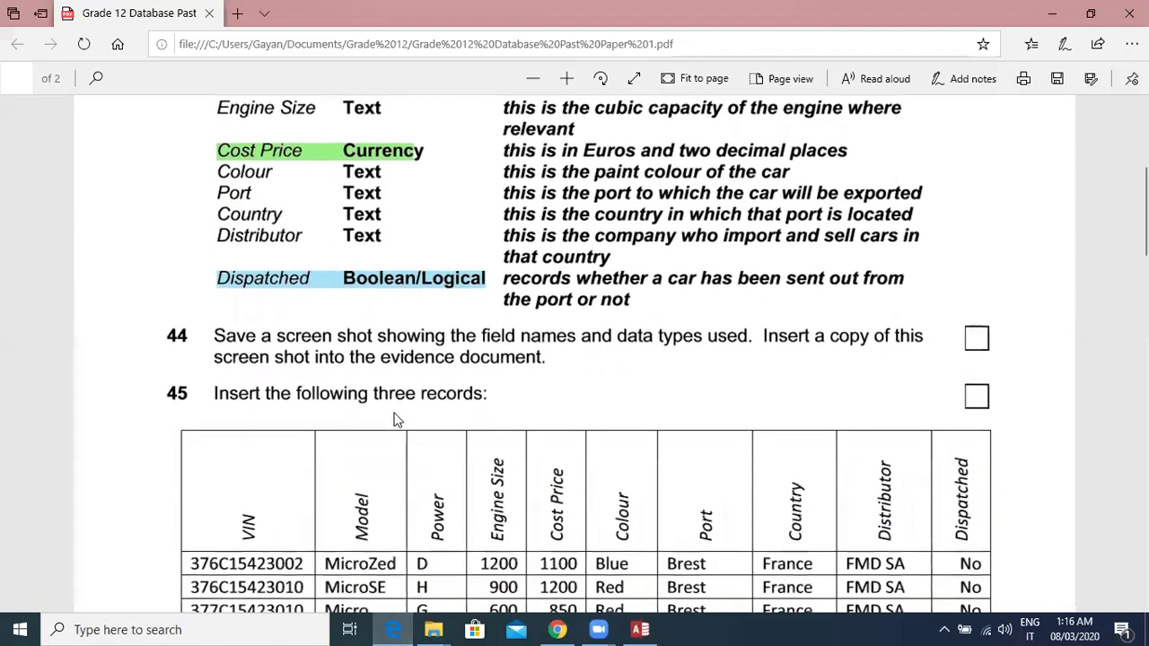
pyautogui.moveTo(763, 323); pyautogui.dragTo(907, 334)
pyautogui.moveTo(216, 343); pyautogui.dragTo(543, 344)
pyautogui.moveTo(239, 380); pyautogui.dragTo(486, 381)
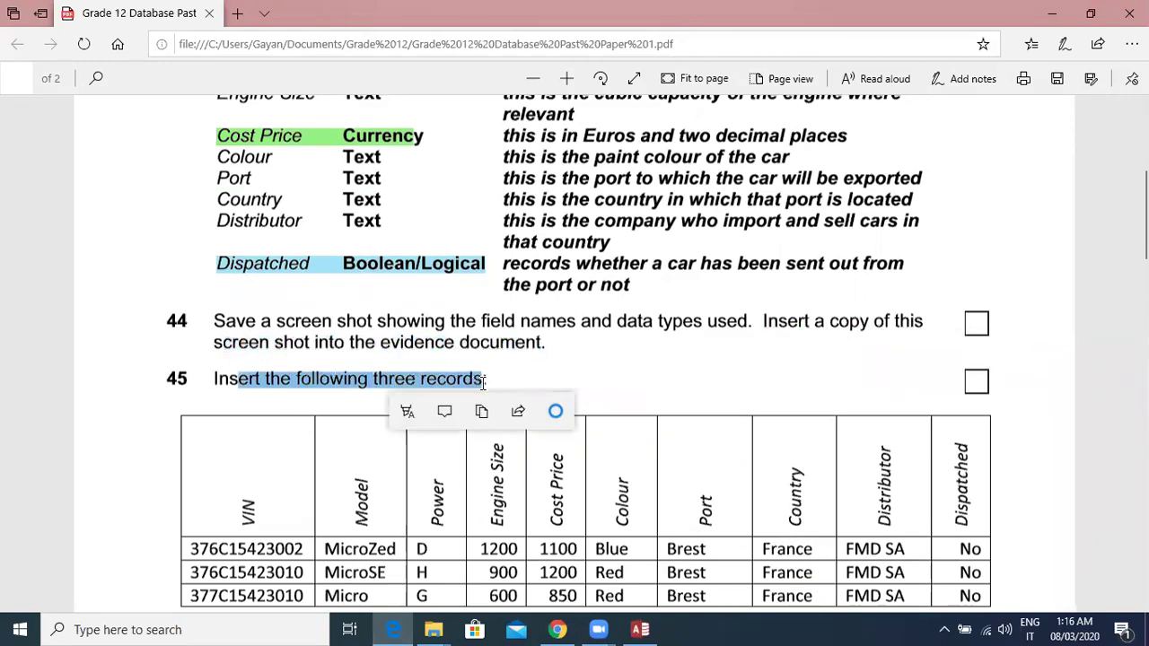
pyautogui.click(1052, 13)
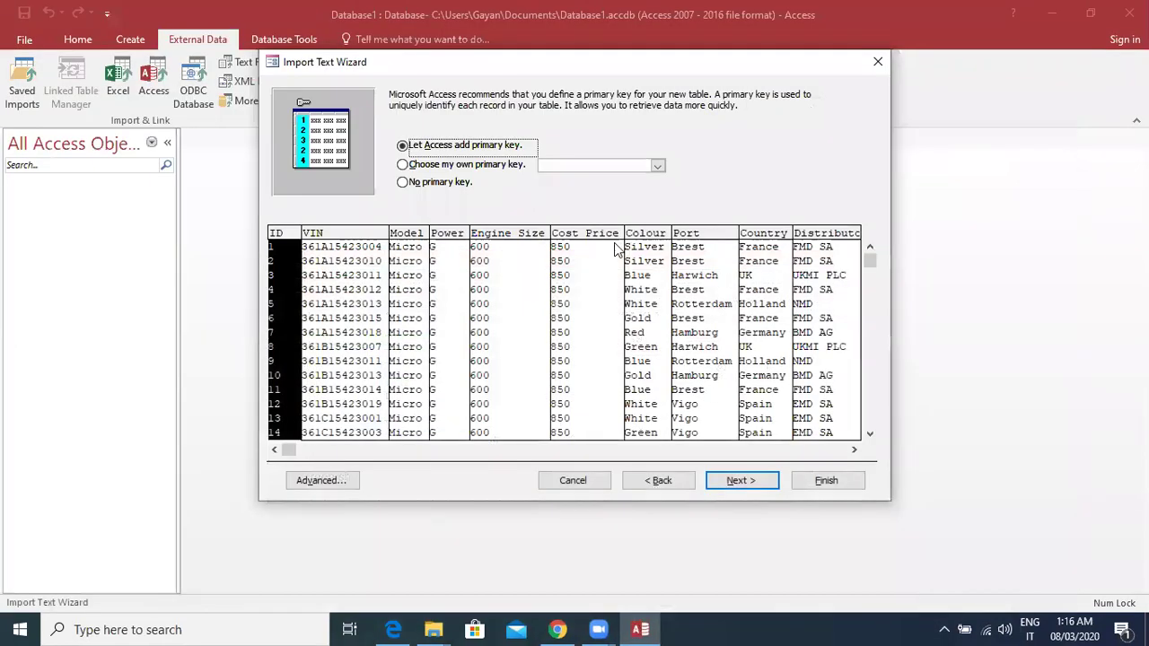
# Choose VIN as the primary key and finish the import into a table named CARS21 without saving the import steps.
pyautogui.click(461, 165)
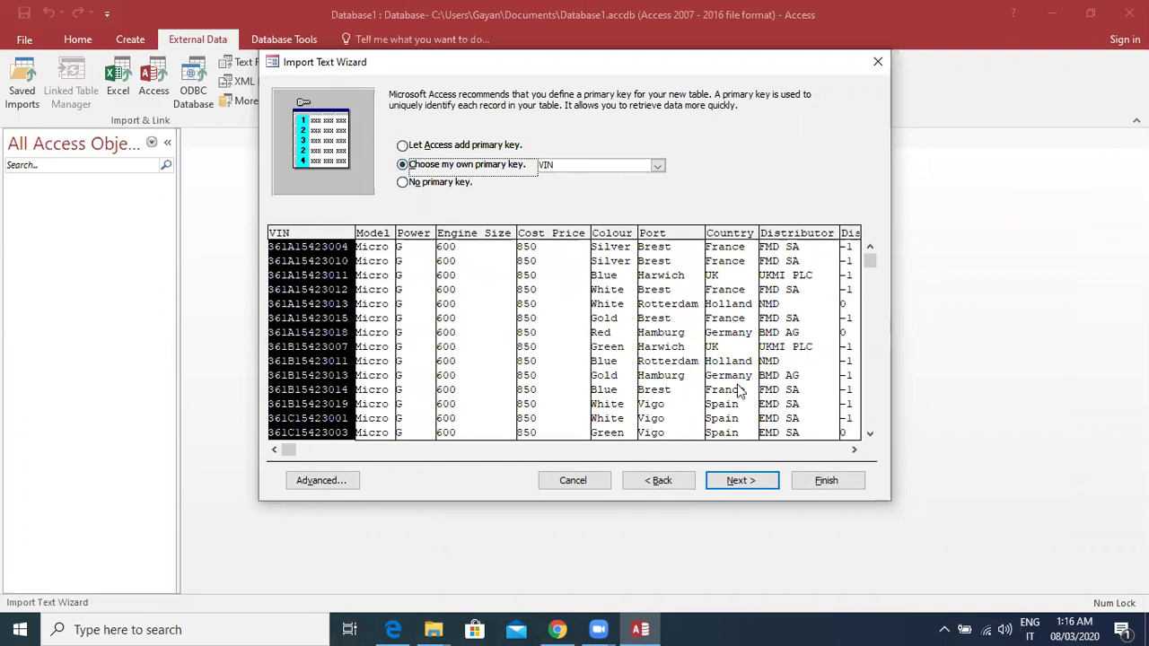
pyautogui.click(757, 480)
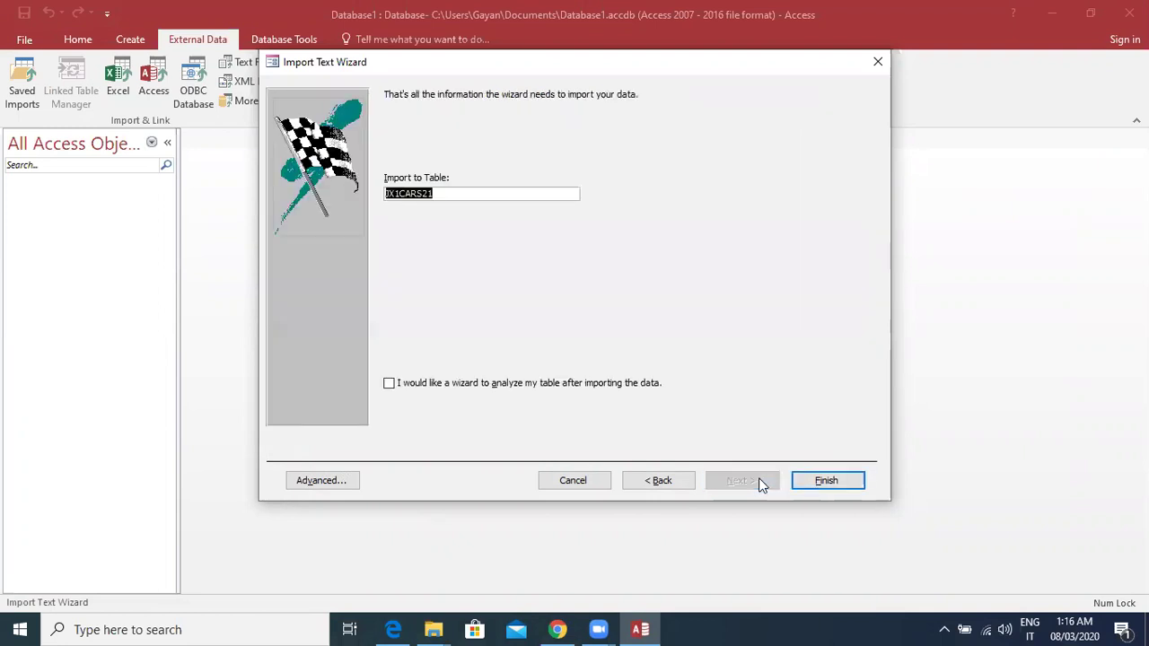
pyautogui.click(400, 194)
pyautogui.hotkey('shift', 'Home')
pyautogui.hotkey('shift', 'End')
pyautogui.press('BackSpace')
pyautogui.press('BackSpace')
pyautogui.press('BackSpace')
pyautogui.press('Return')
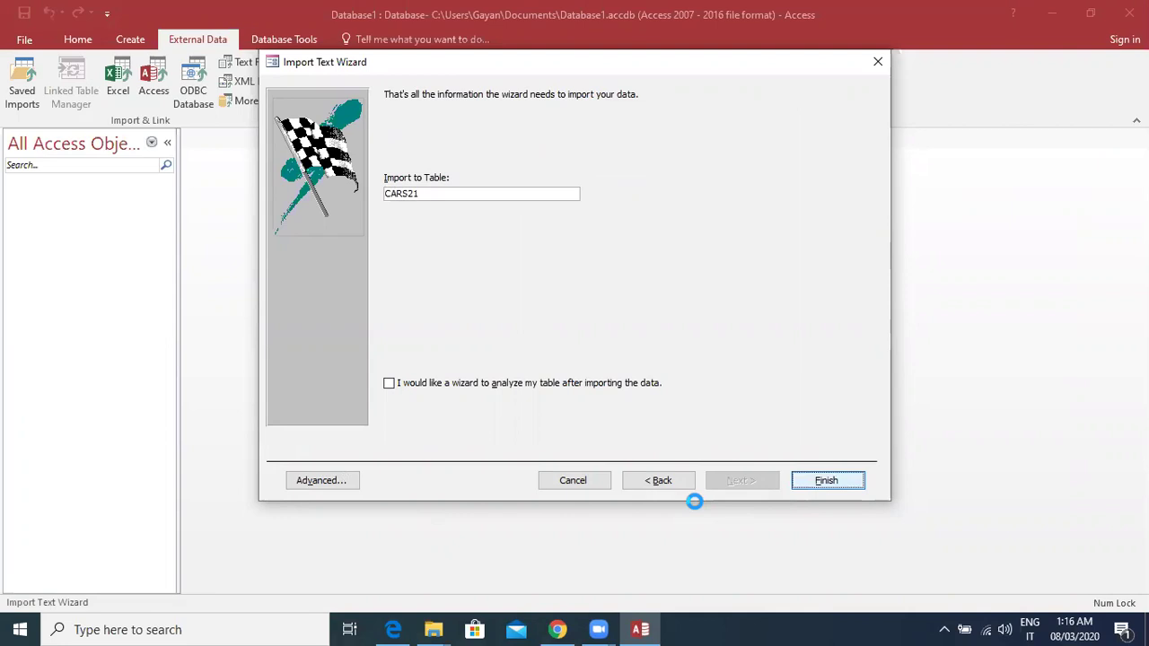
pyautogui.click(804, 533)
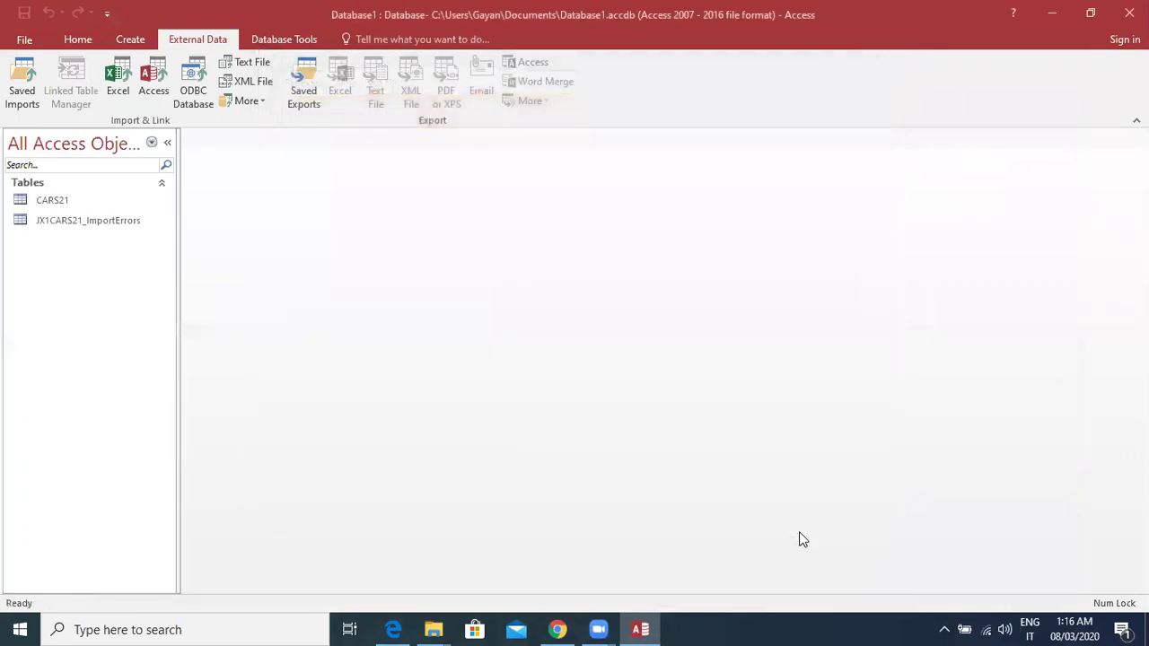
# Circle the JX1CARS21_ImportErrors table with a screen annotation and add the note "Delete table import again" near it.
pyautogui.click(98, 221)
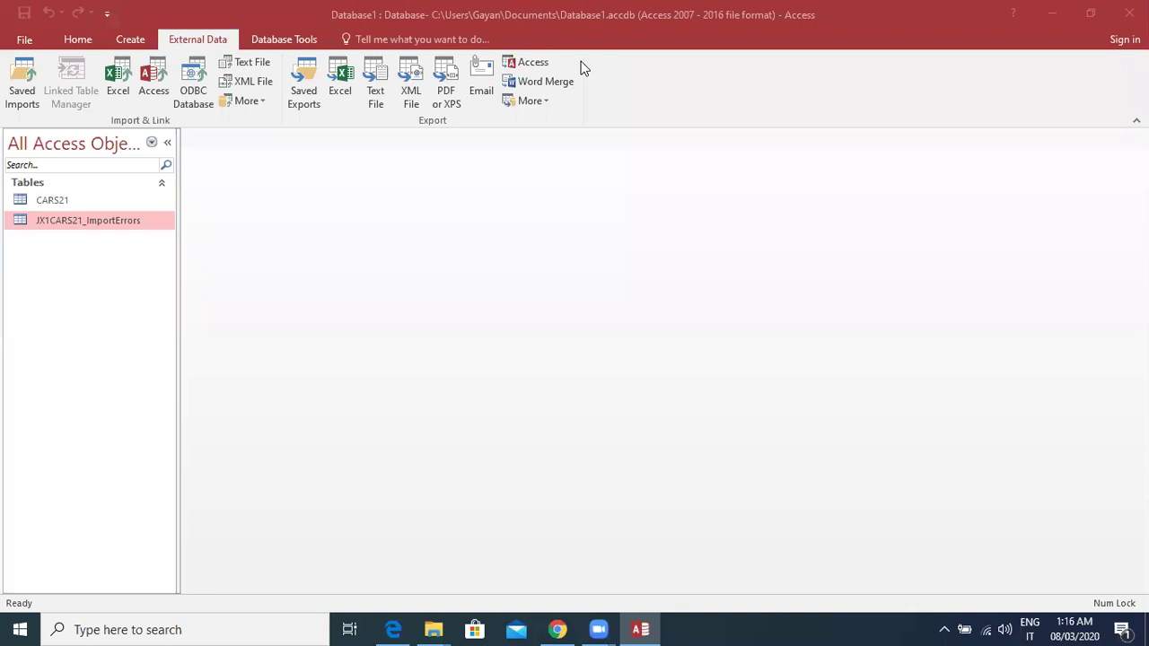
pyautogui.moveTo(7, 209)
pyautogui.mouseDown()
pyautogui.moveTo(146, 210)
pyautogui.moveTo(173, 235)
pyautogui.moveTo(40, 239)
pyautogui.moveTo(18, 220)
pyautogui.mouseUp()
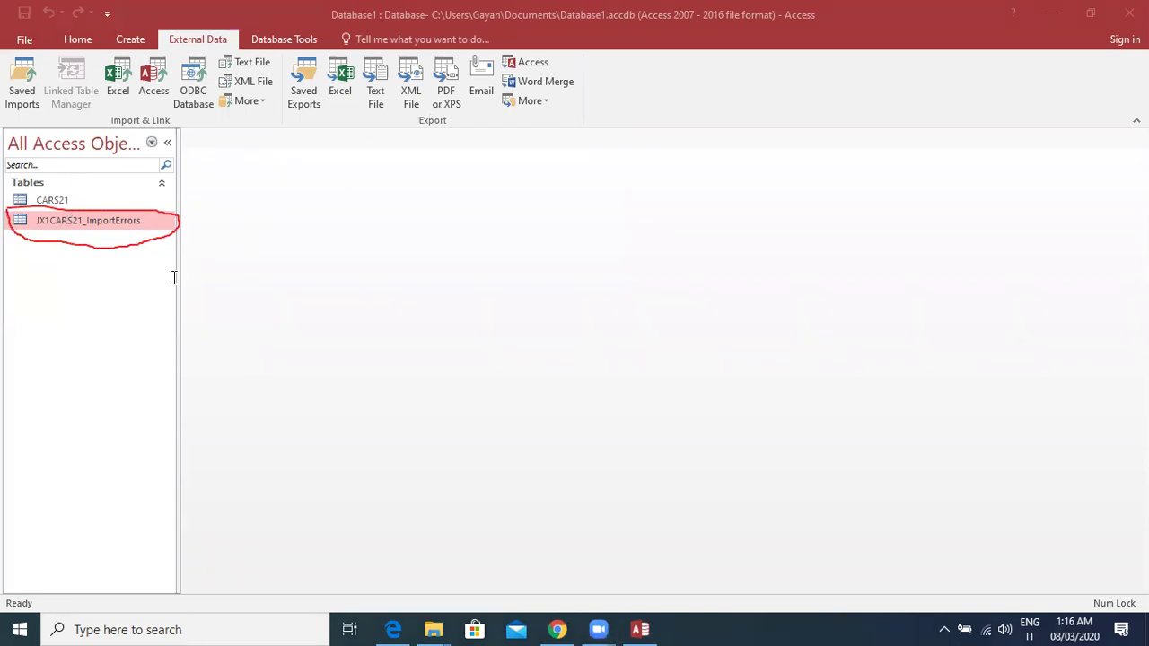
pyautogui.click(145, 279)
pyautogui.write('Delete table')
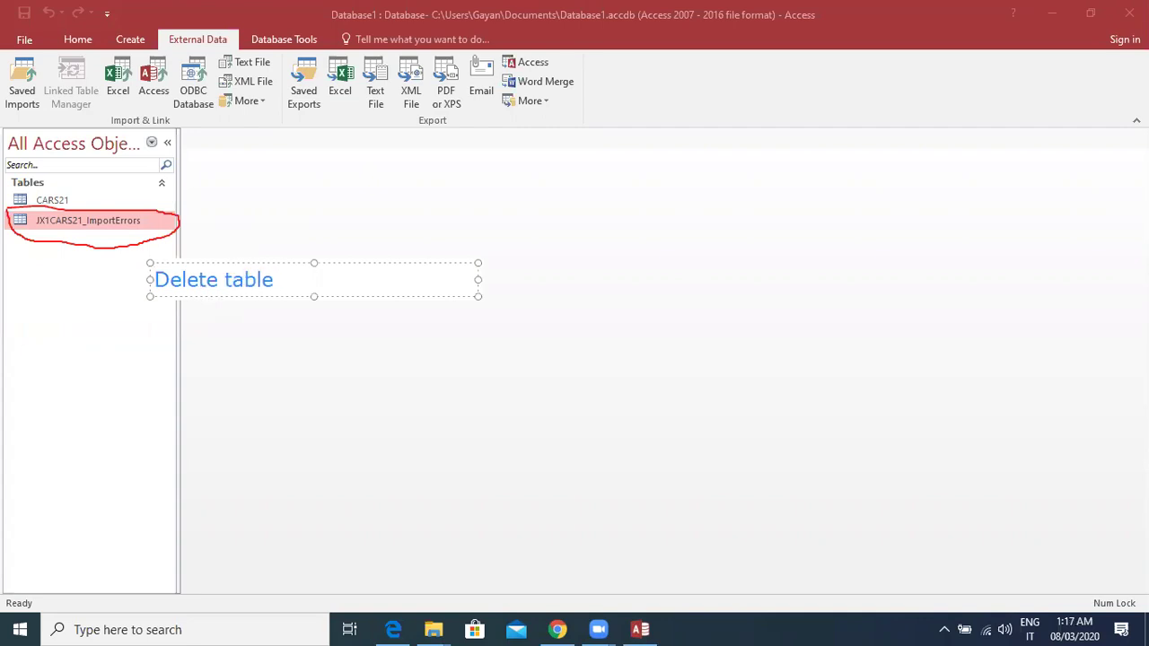
pyautogui.write(' import again')
pyautogui.moveTo(375, 263); pyautogui.dragTo(344, 265)
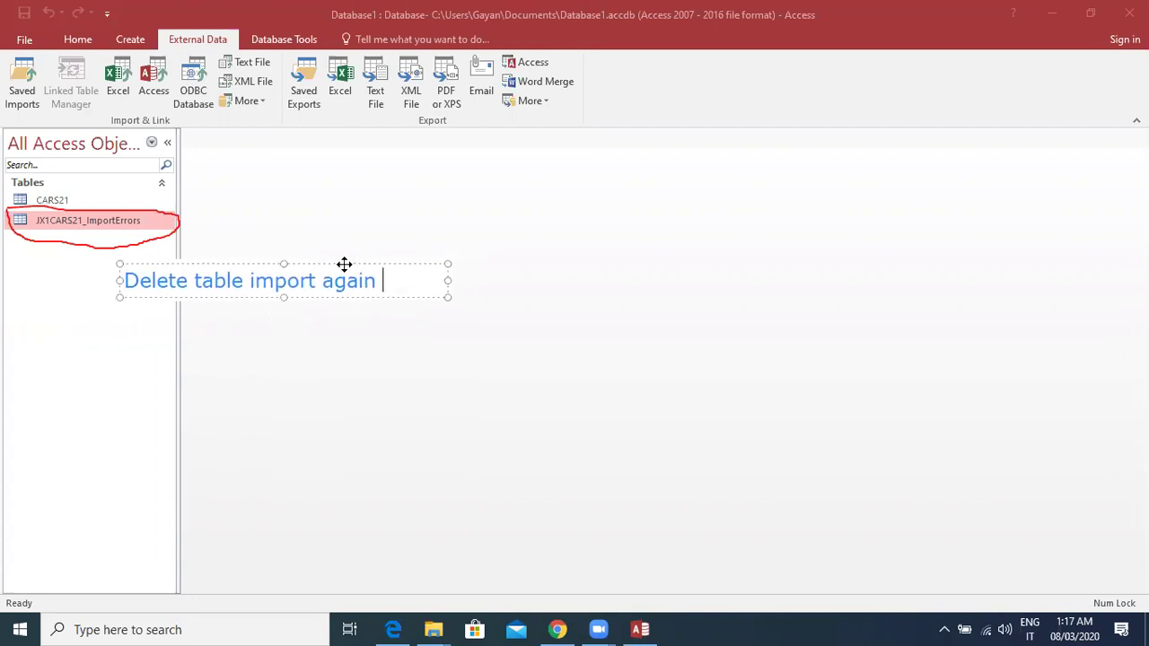
pyautogui.click(792, 118)
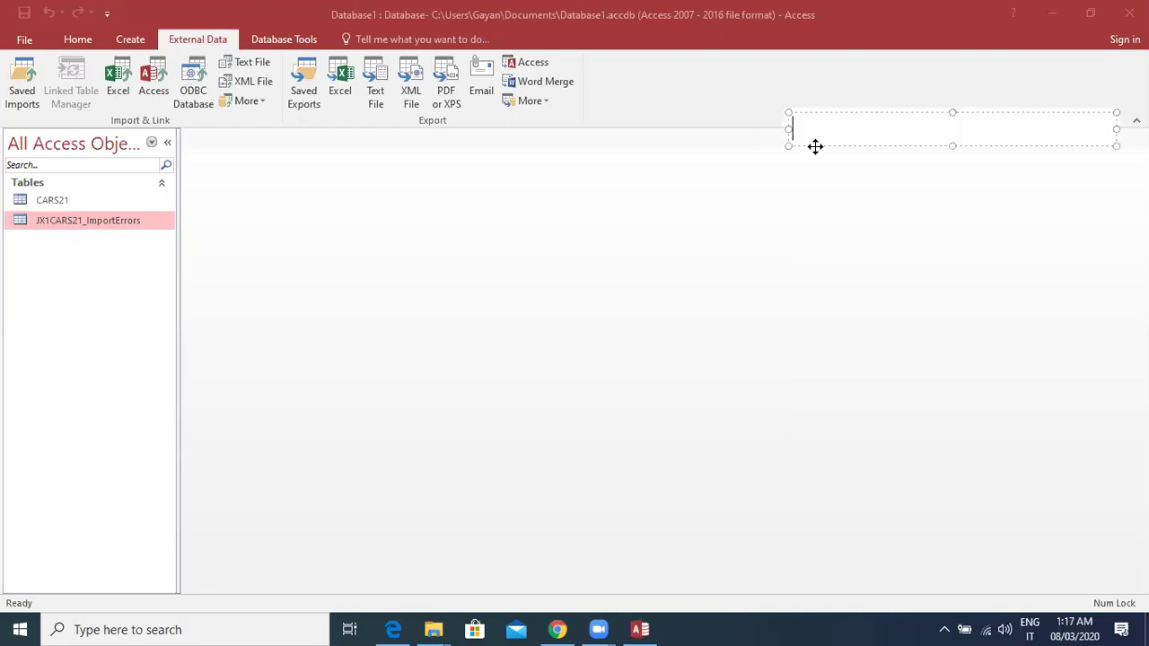
pyautogui.moveTo(820, 143); pyautogui.dragTo(762, 200)
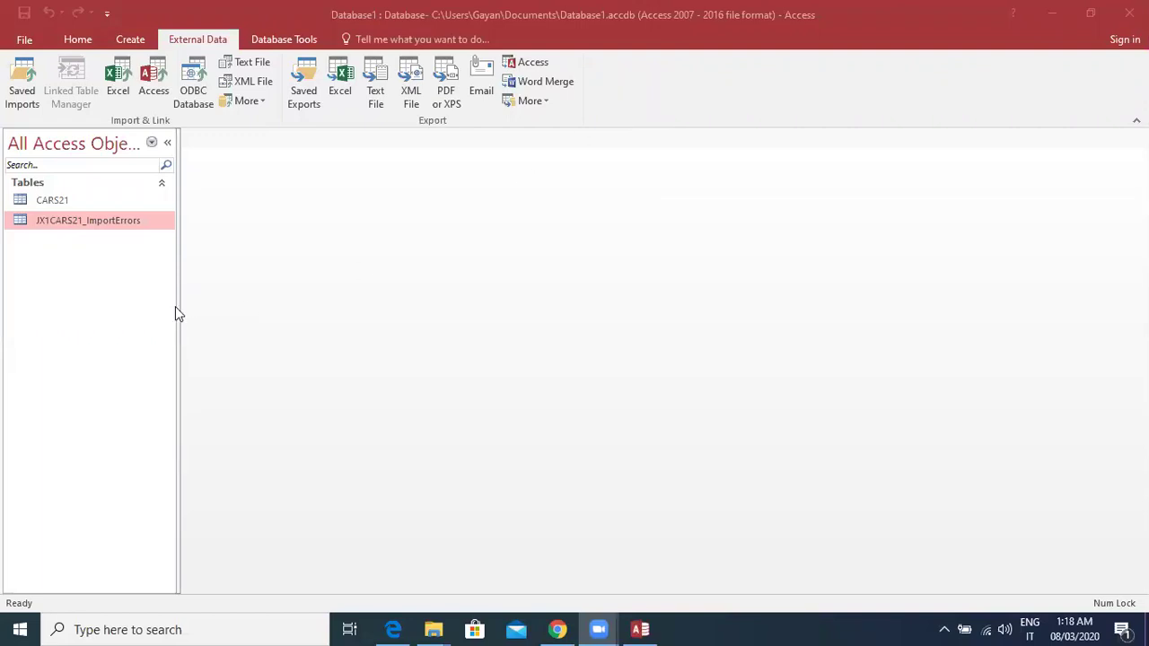
# Delete the JX1CARS21_ImportErrors table from the database.
pyautogui.rightClick(52, 218)
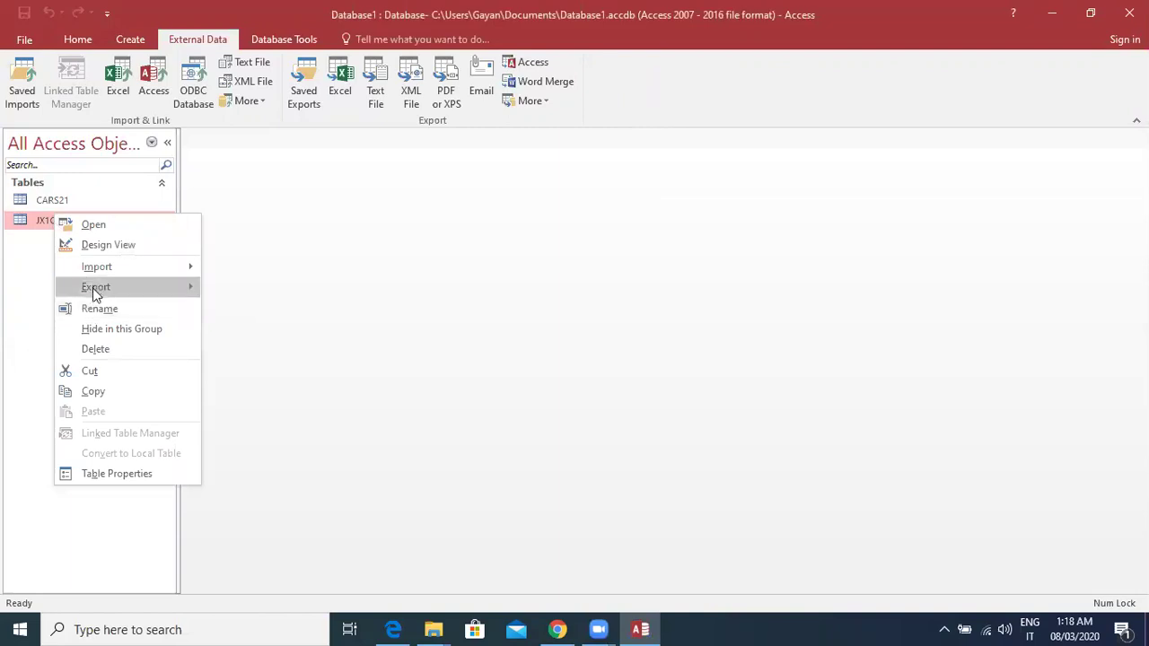
pyautogui.click(100, 350)
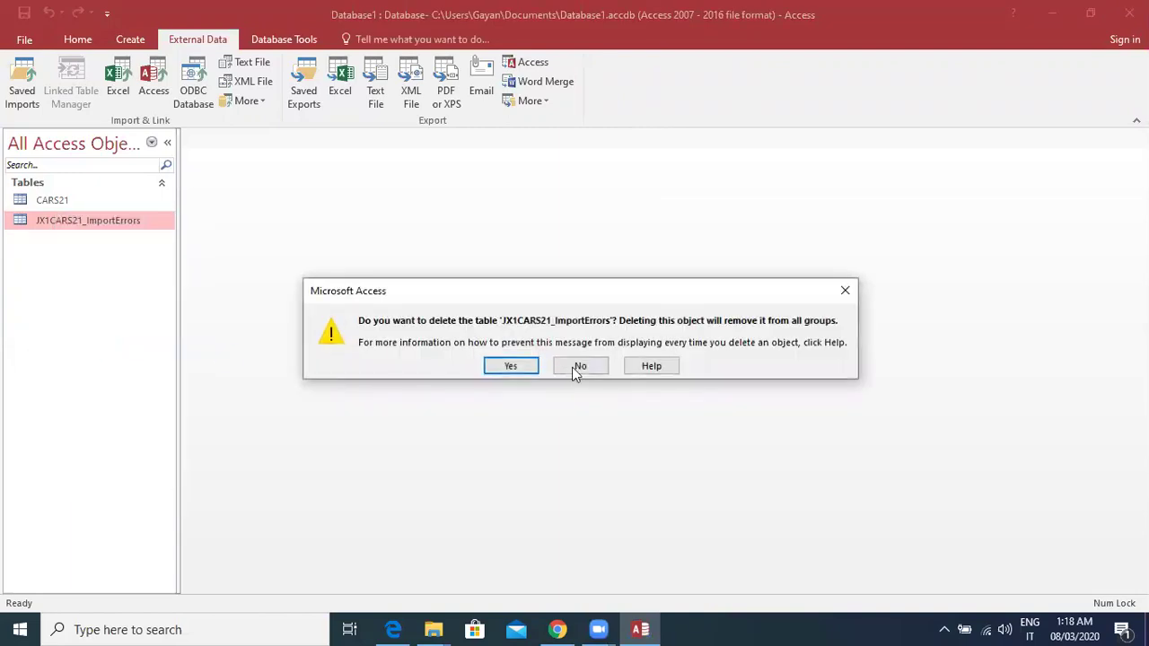
pyautogui.click(531, 366)
# Open the CARS21 table in Datasheet View and look through its imported records.
pyautogui.rightClick(50, 202)
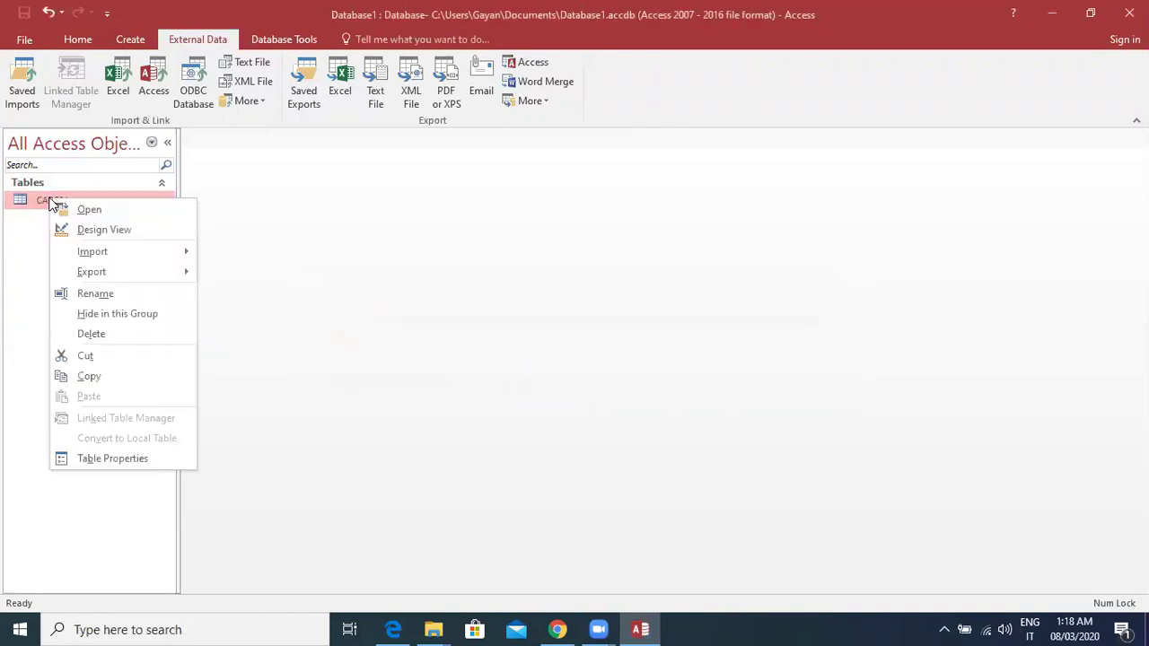
pyautogui.doubleClick(47, 199)
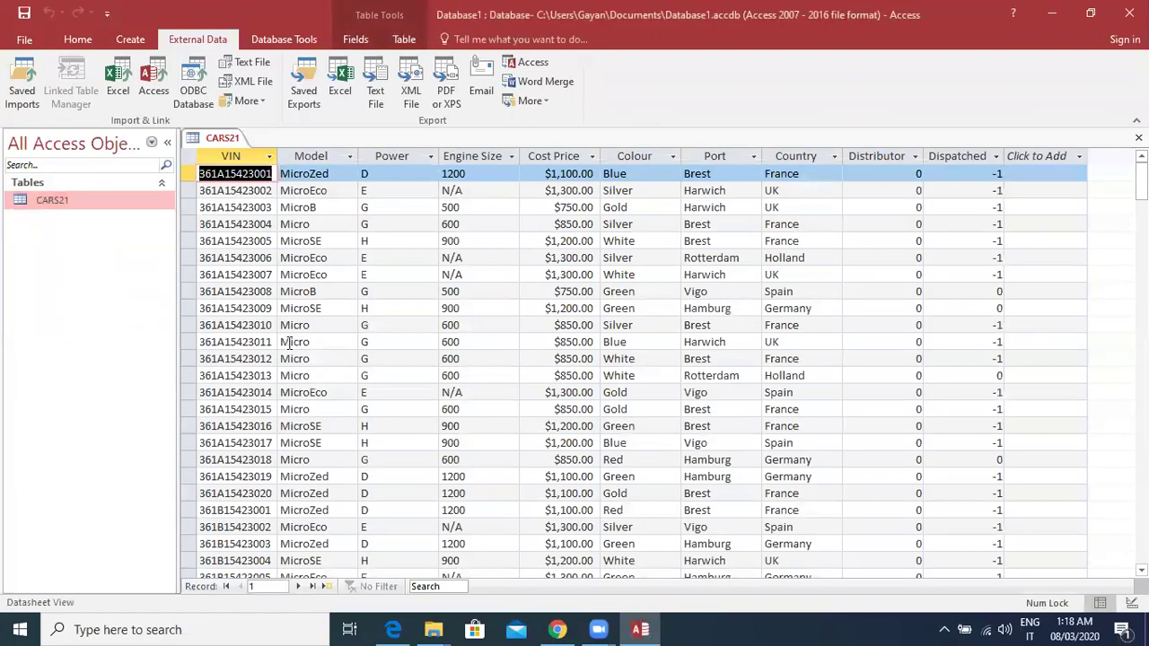
pyautogui.scroll(-15, 305, 332)
pyautogui.scroll(-20, 316, 322)
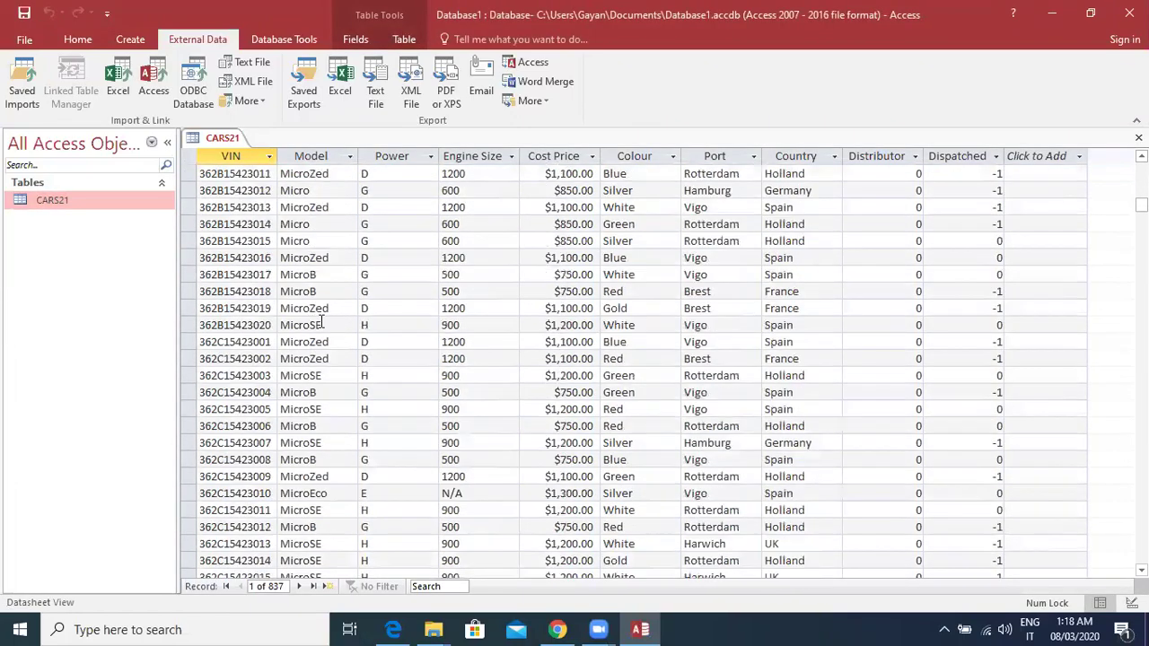
pyautogui.scroll(-6, 328, 333)
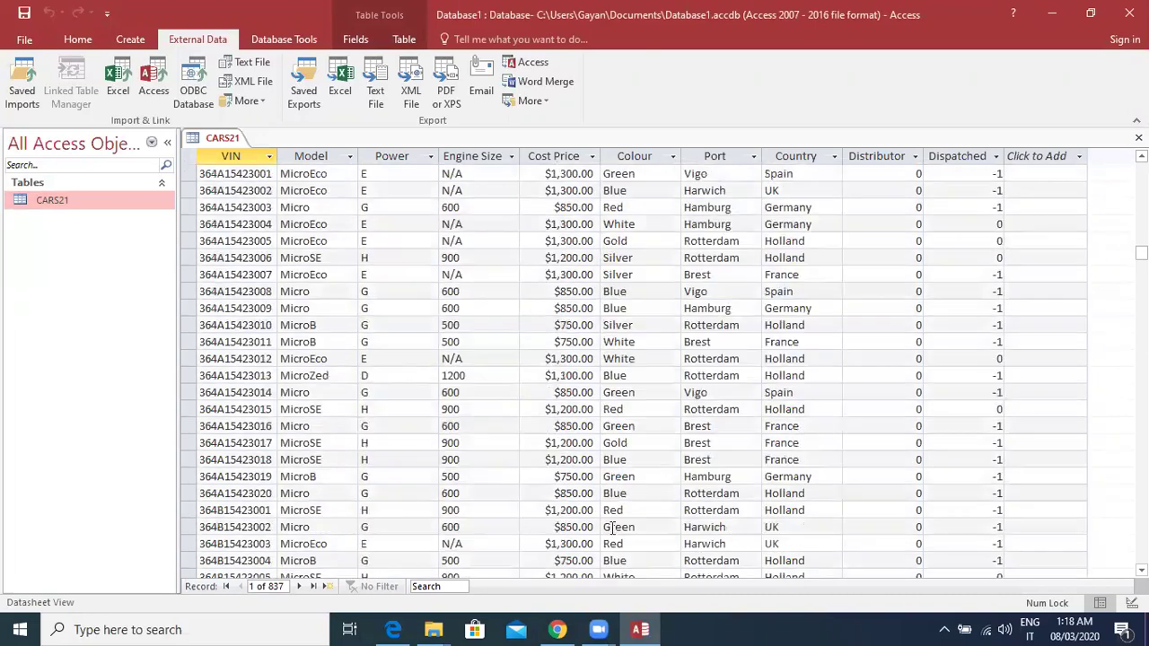
# Examine the Distributor and Dispatched values in CARS21, widening the Distributor column, and close the table without saving the layout.
pyautogui.scroll(8, 629, 368)
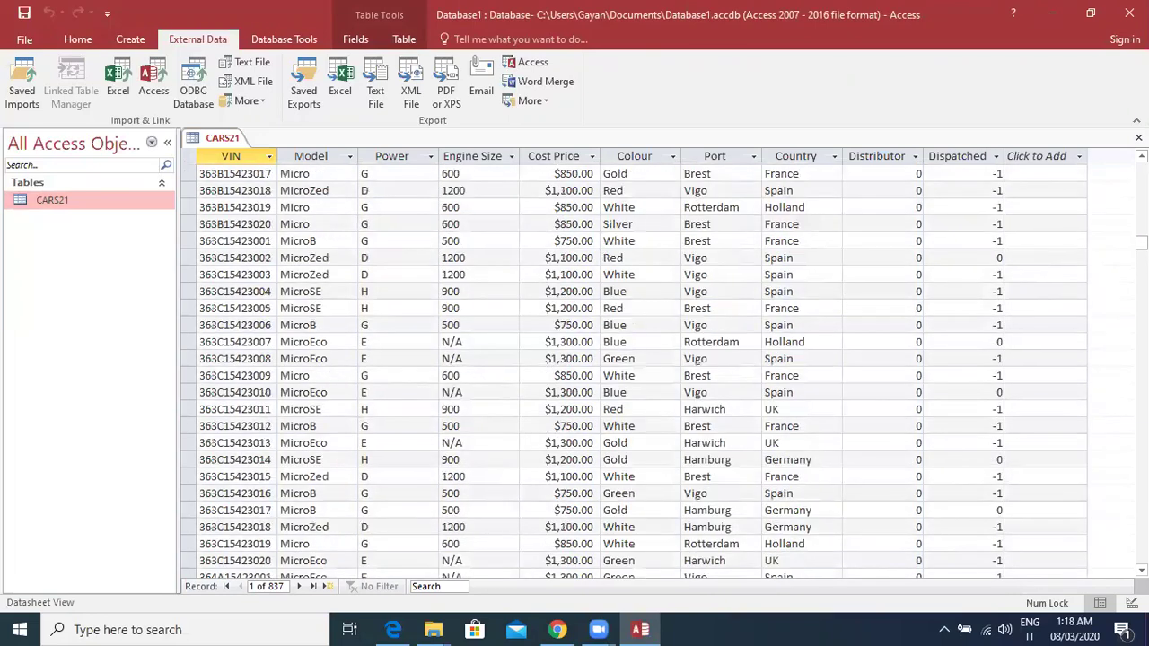
pyautogui.moveTo(1141, 241); pyautogui.dragTo(1096, 148)
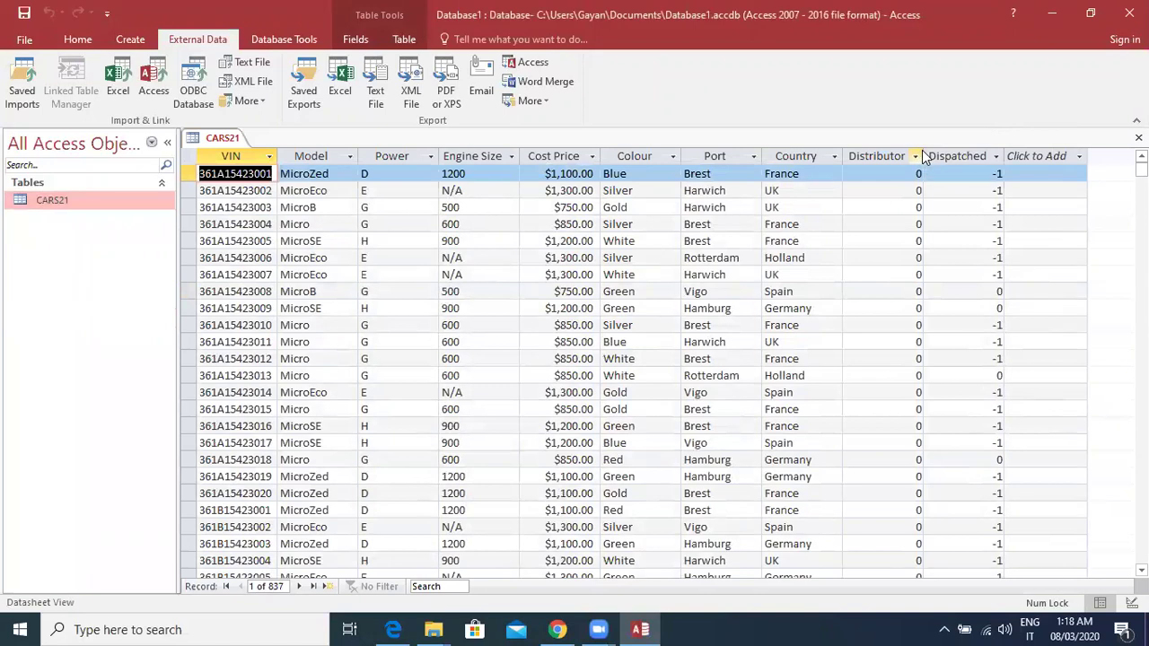
pyautogui.moveTo(923, 156); pyautogui.dragTo(961, 156)
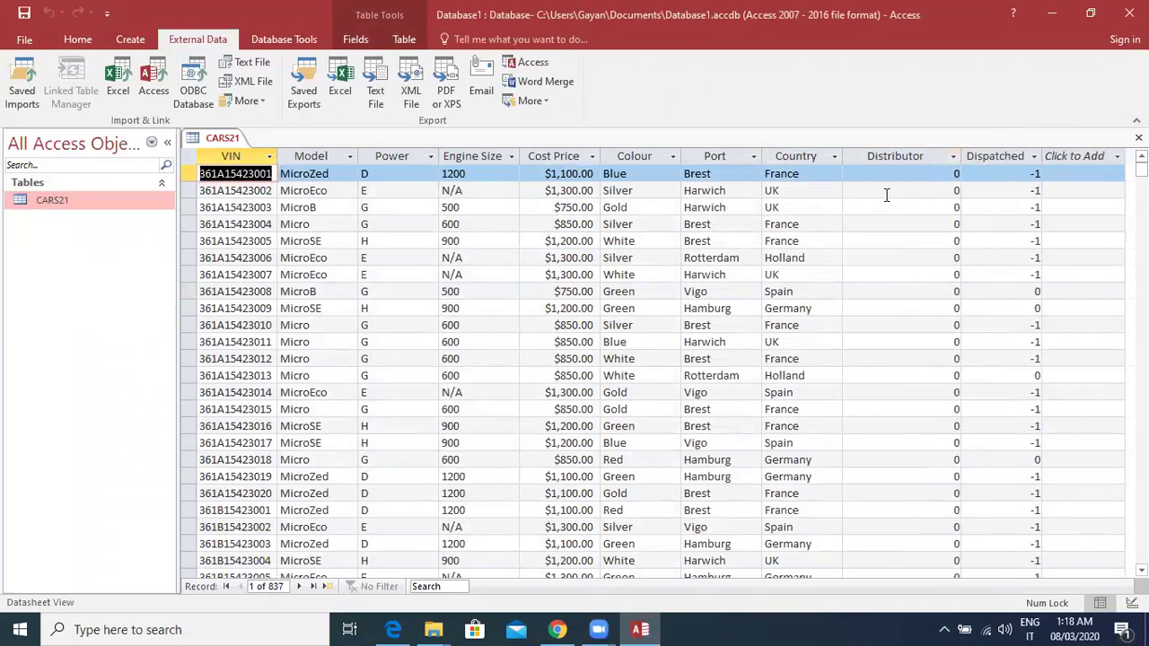
pyautogui.click(903, 188)
pyautogui.click(911, 178)
pyautogui.scroll(-5, 934, 296)
pyautogui.scroll(-8, 935, 296)
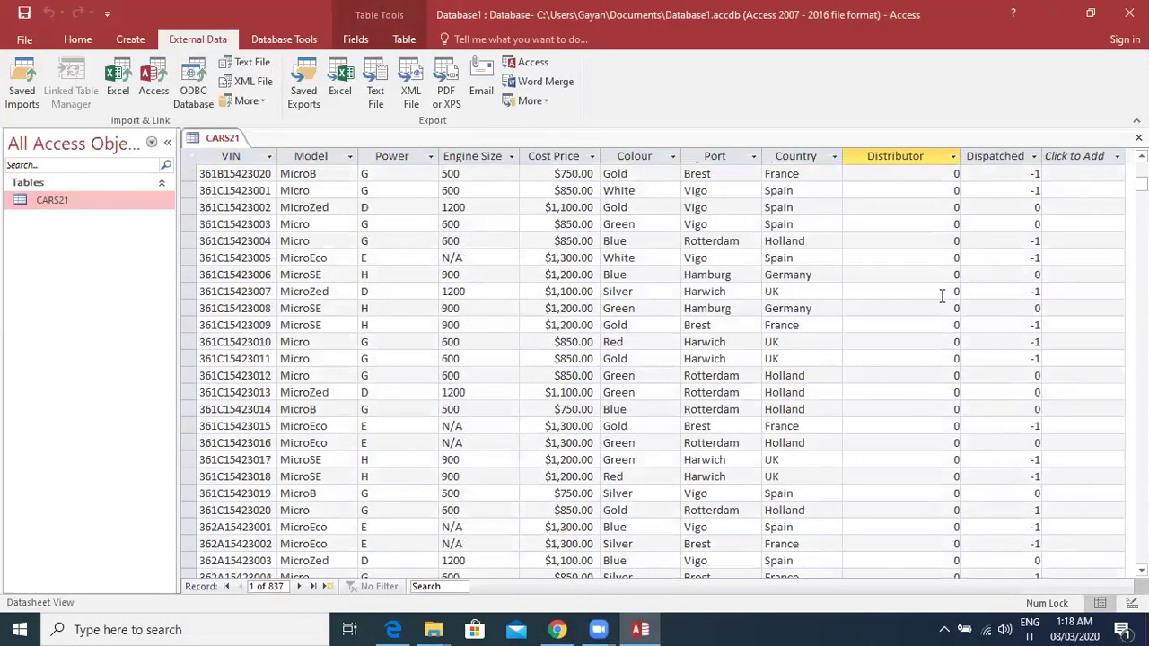
pyautogui.scroll(8, 919, 300)
pyautogui.rightClick(206, 144)
pyautogui.click(235, 173)
pyautogui.click(583, 360)
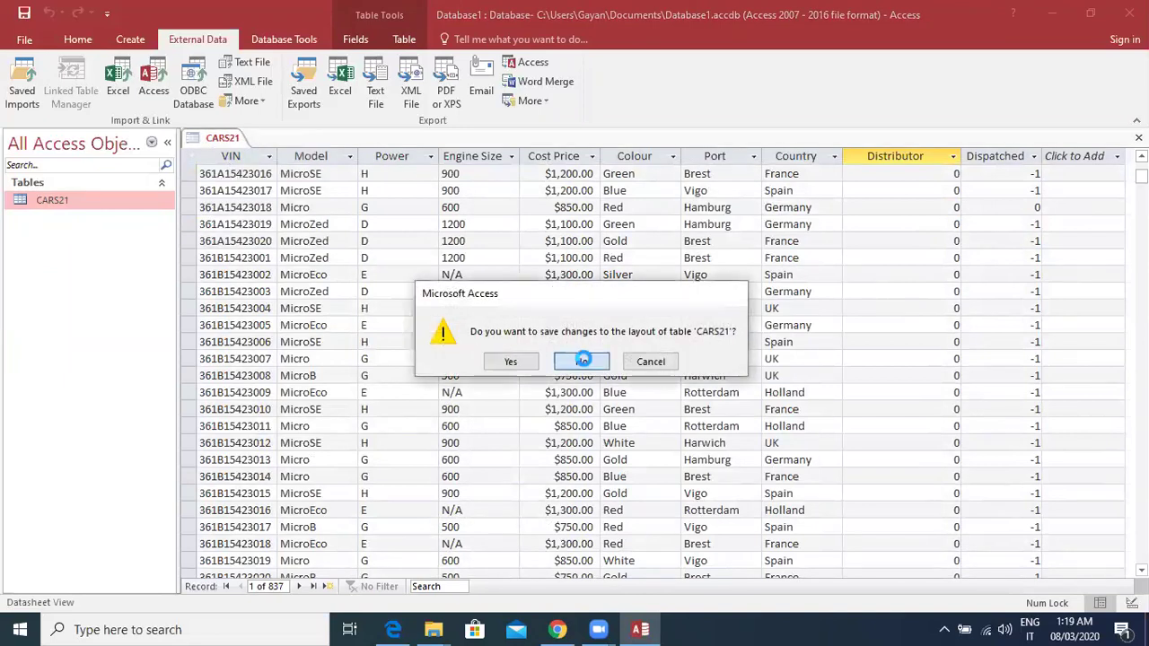
# Delete the CARS21 table from the database.
pyautogui.rightClick(48, 207)
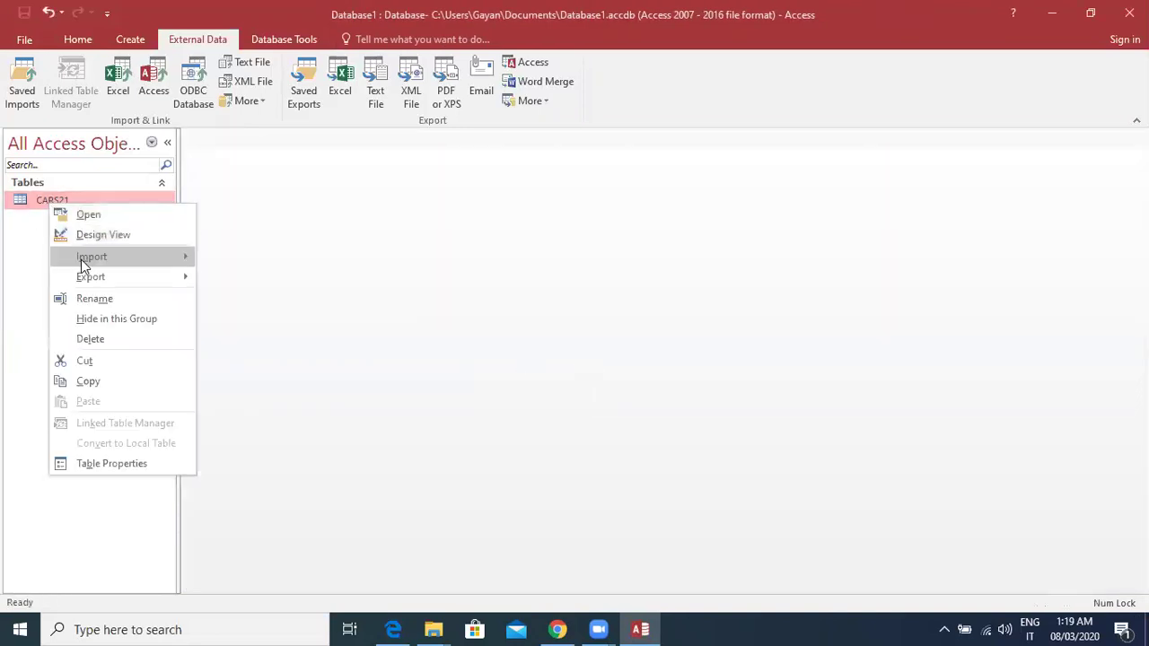
pyautogui.click(90, 338)
pyautogui.click(520, 367)
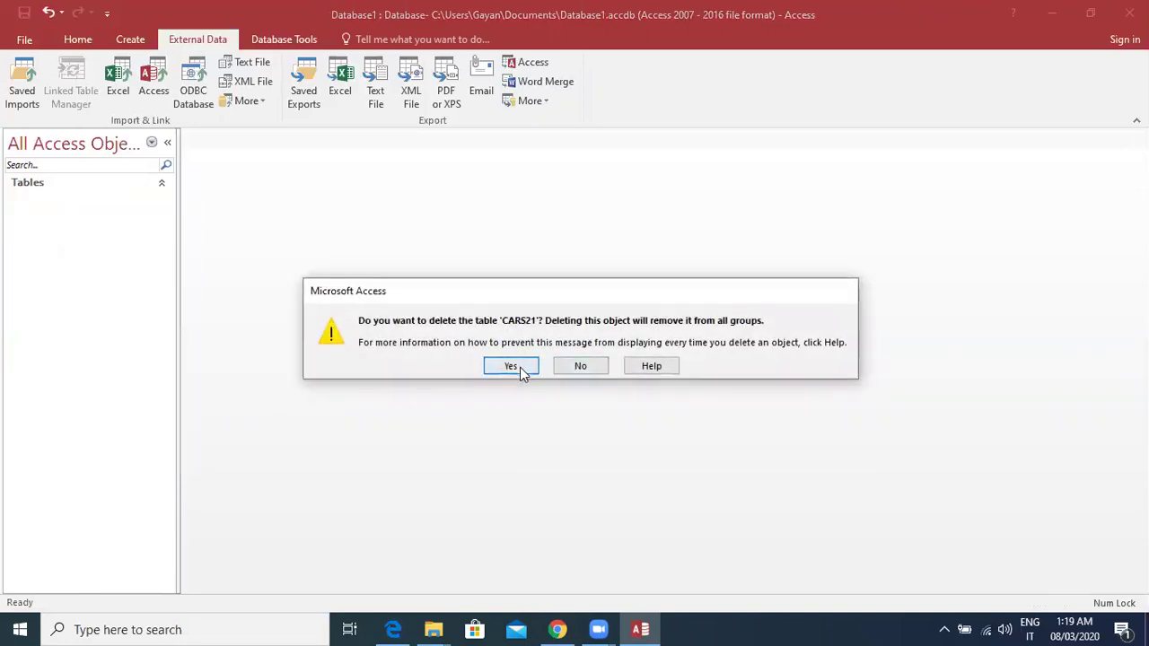
# Start a text import of JX1CARS21.csv into a new table as comma-delimited data with field names in the first row.
pyautogui.click(229, 63)
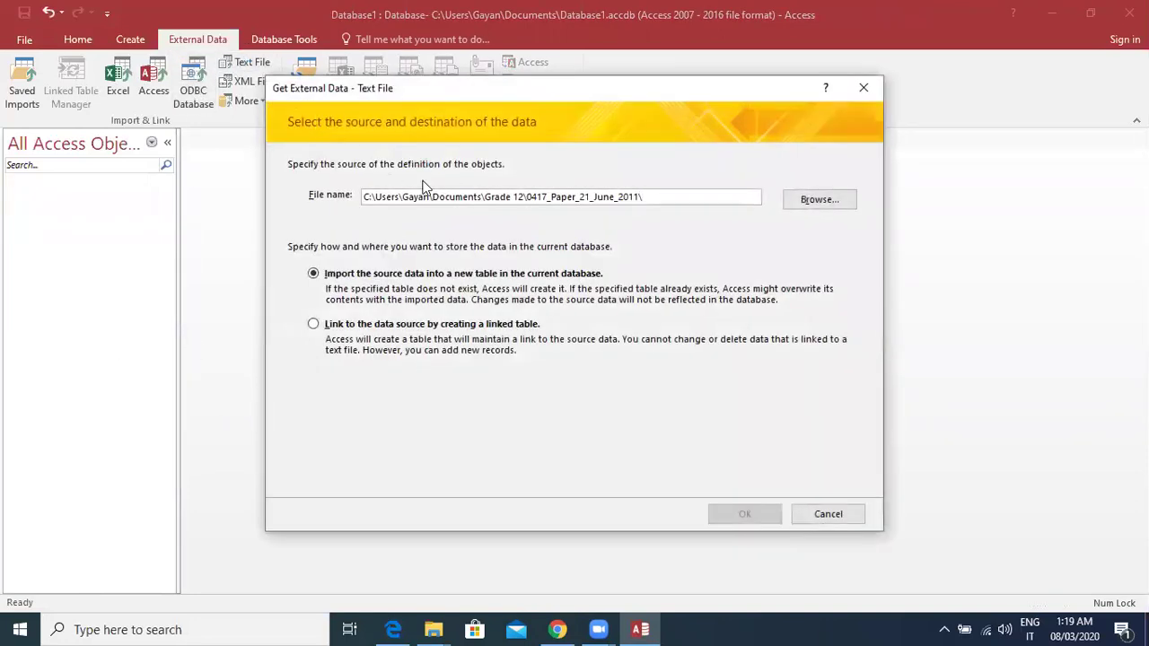
pyautogui.click(797, 203)
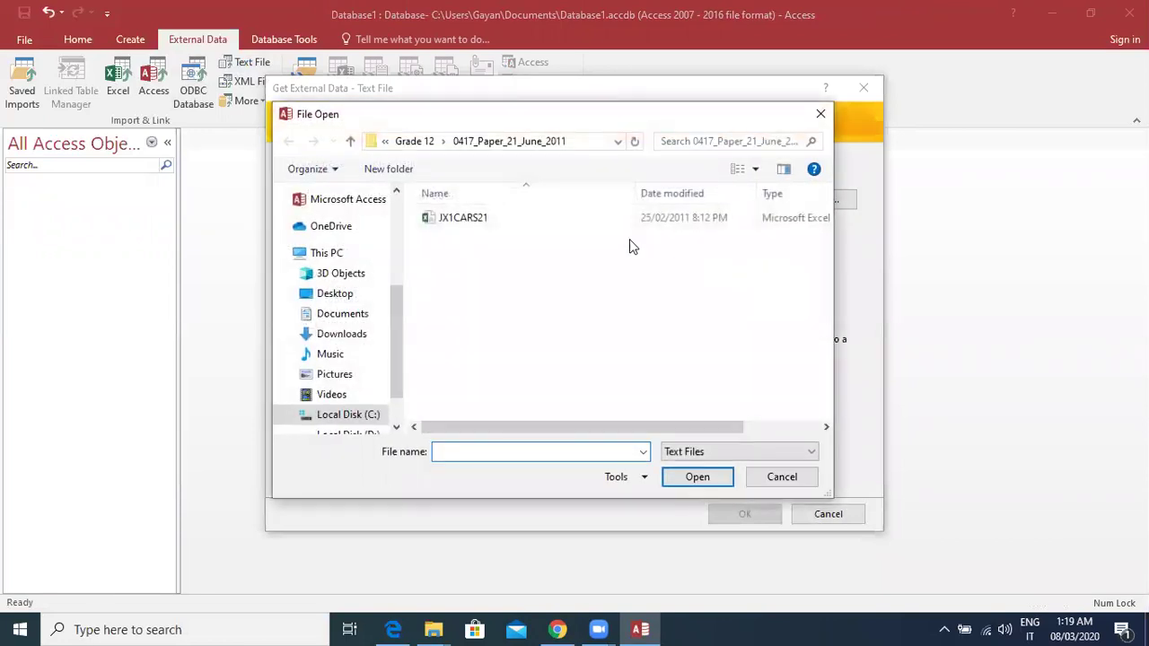
pyautogui.doubleClick(456, 217)
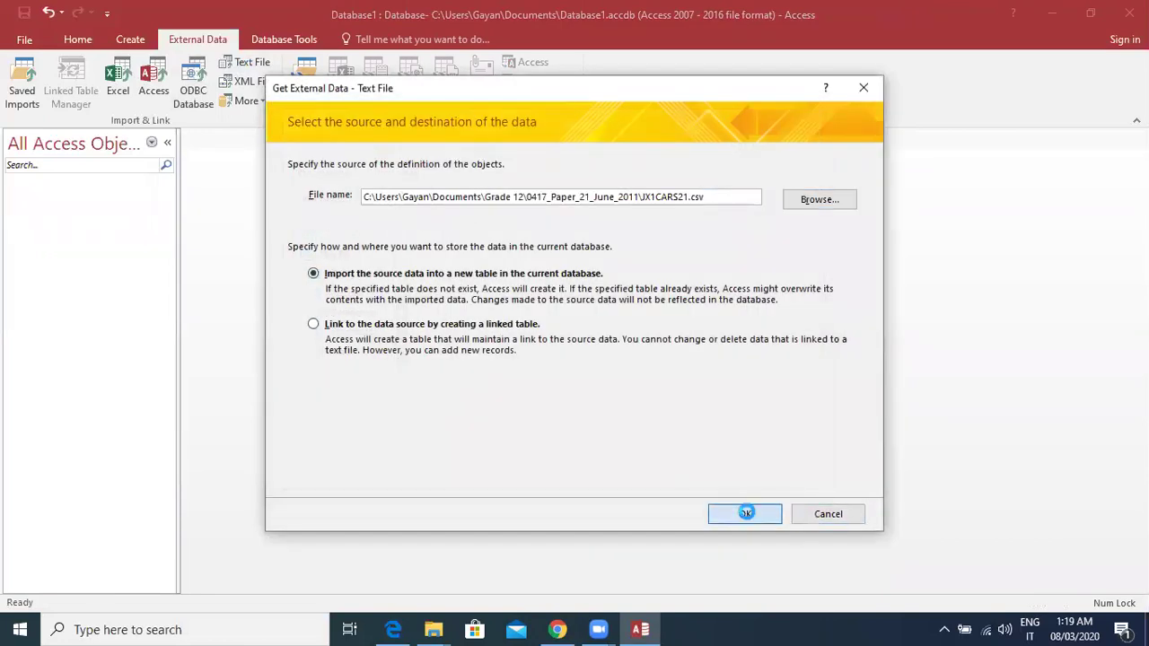
pyautogui.click(746, 513)
pyautogui.click(740, 481)
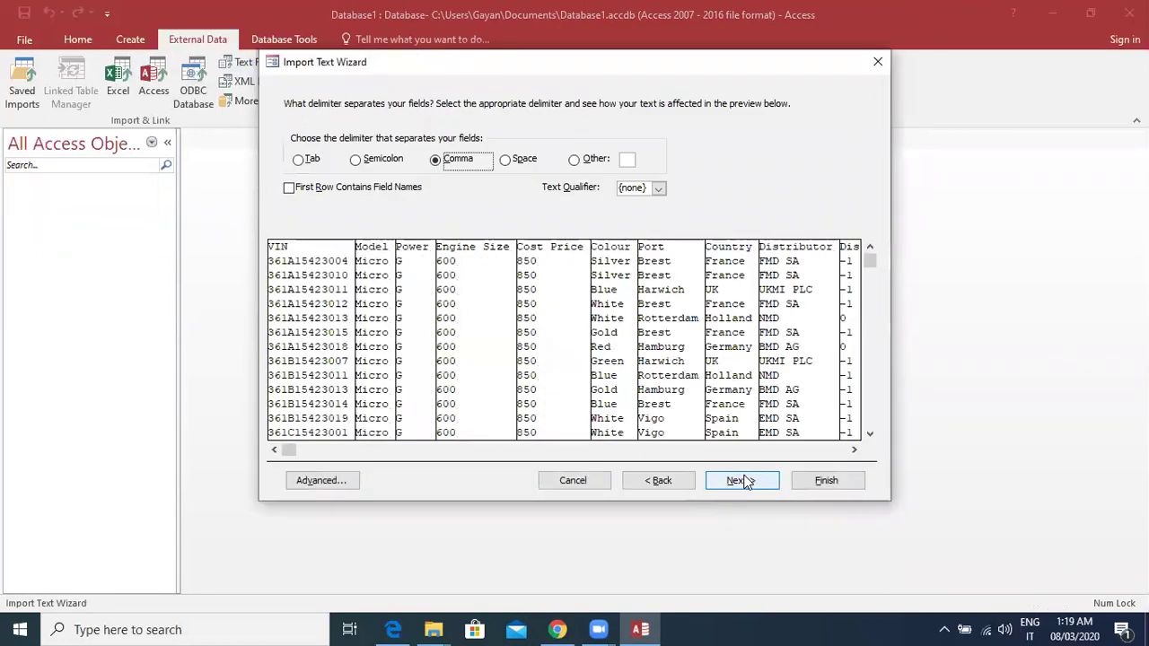
pyautogui.click(320, 188)
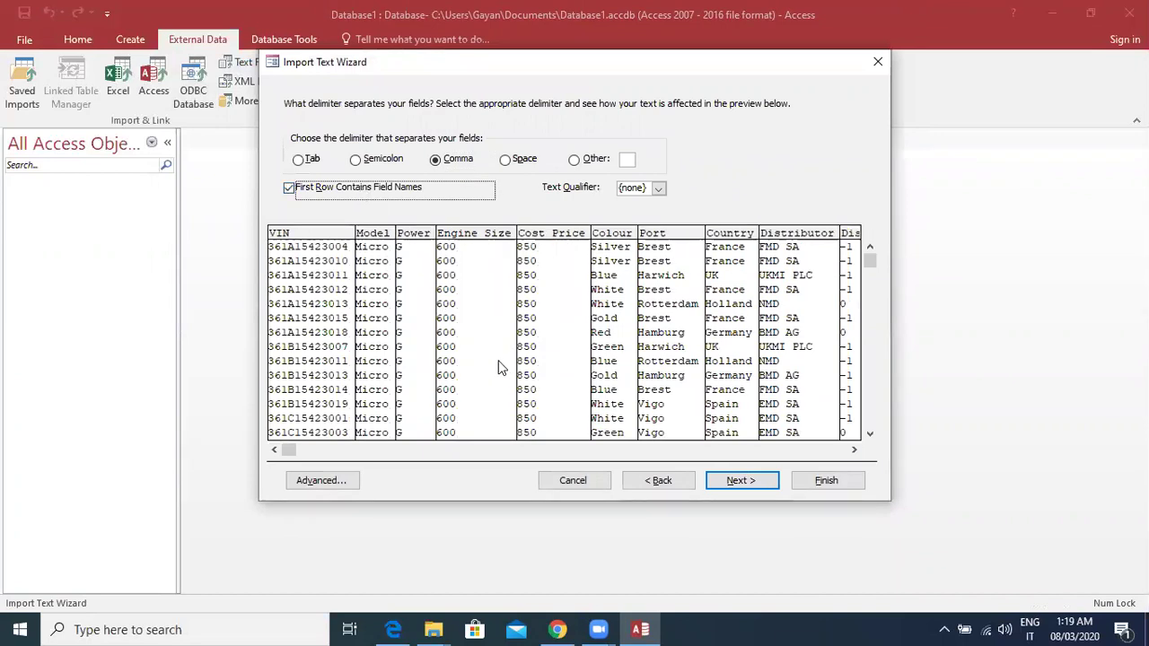
pyautogui.click(742, 482)
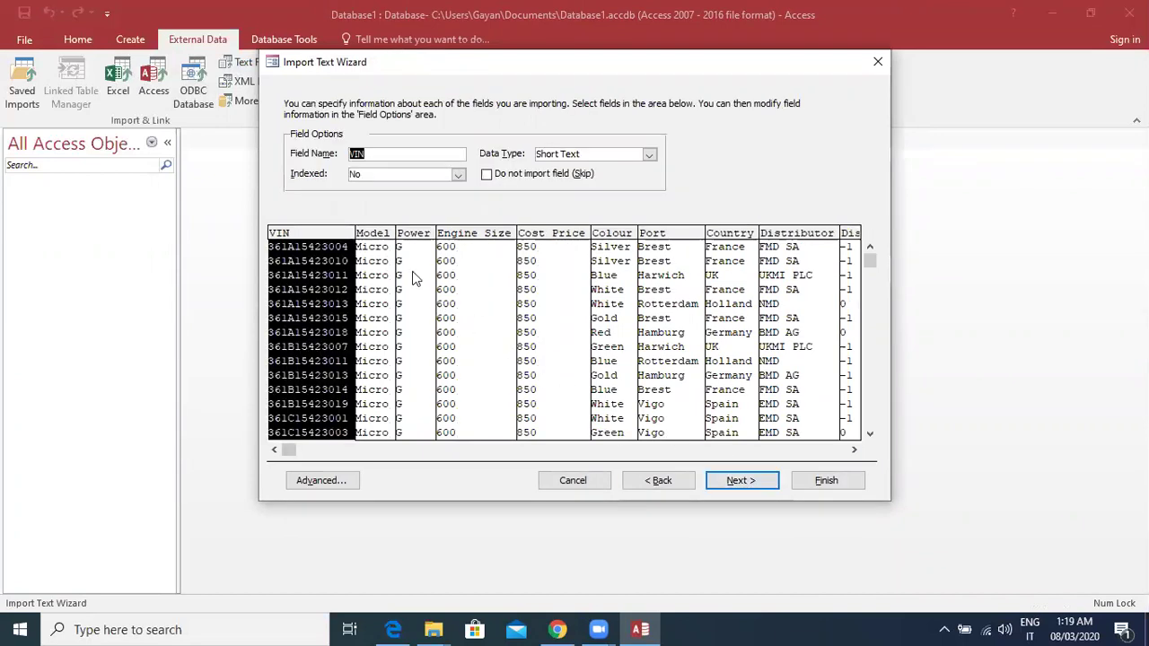
# Go through the Model, Power and Engine Size fields and set the Cost Price field's data type to Currency.
pyautogui.click(383, 300)
pyautogui.click(409, 300)
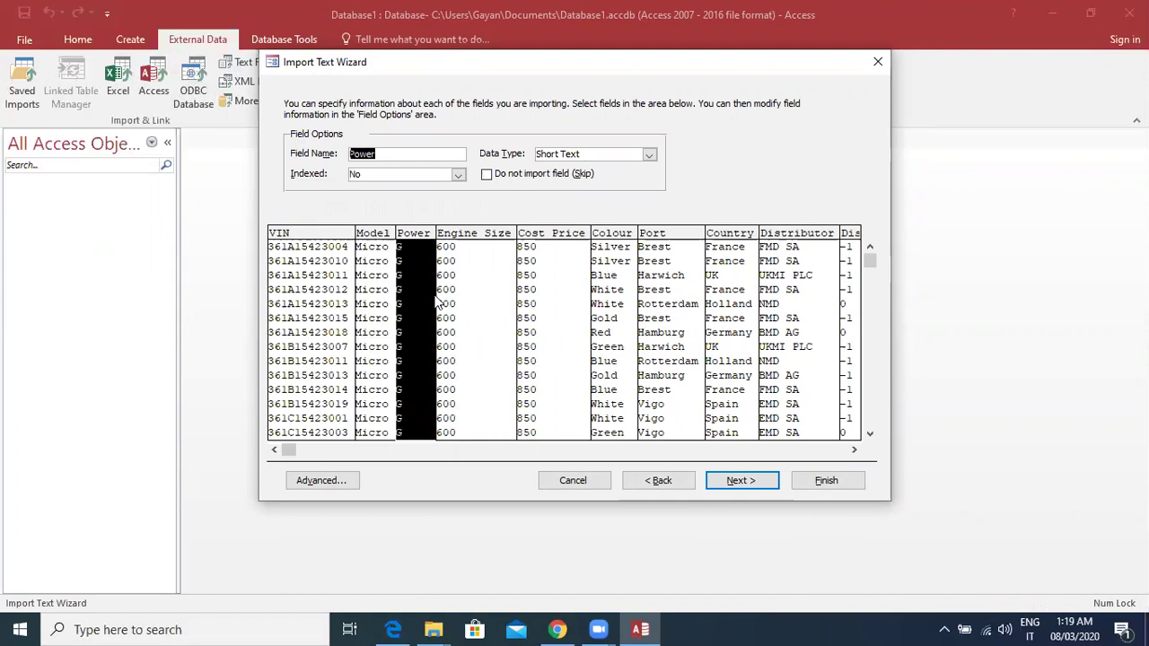
pyautogui.click(445, 302)
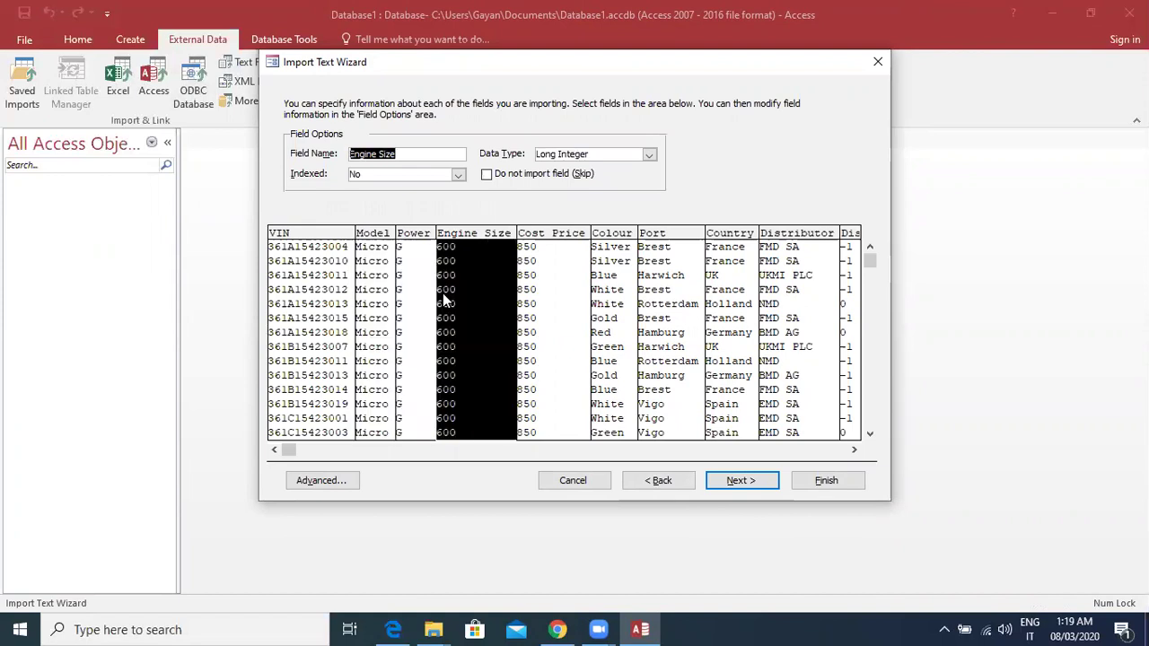
pyautogui.click(544, 299)
pyautogui.click(648, 155)
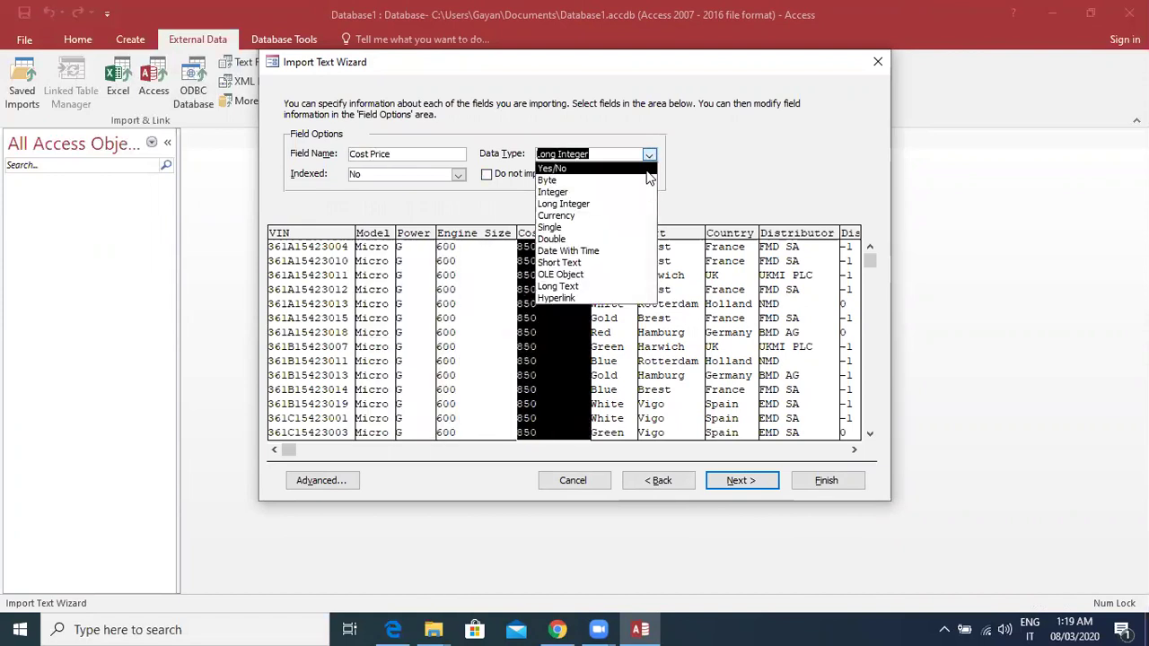
pyautogui.click(589, 216)
# Go through the Colour, Port, Country and Distributor fields and set the Dispatched field's data type to Yes/No.
pyautogui.click(602, 266)
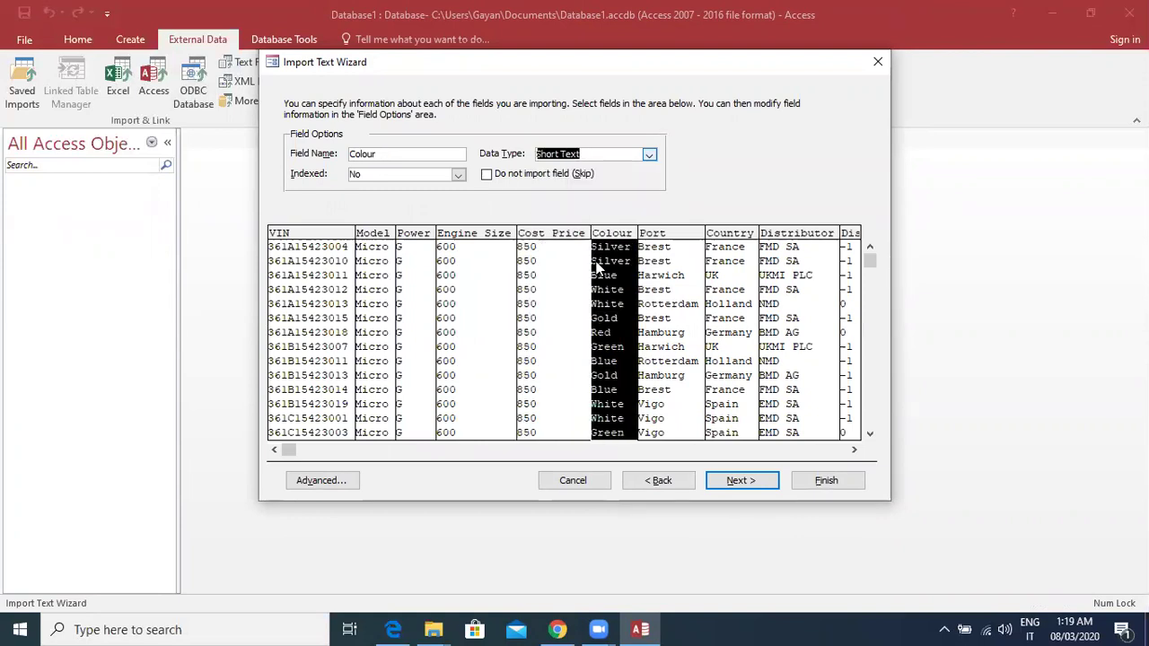
pyautogui.click(652, 267)
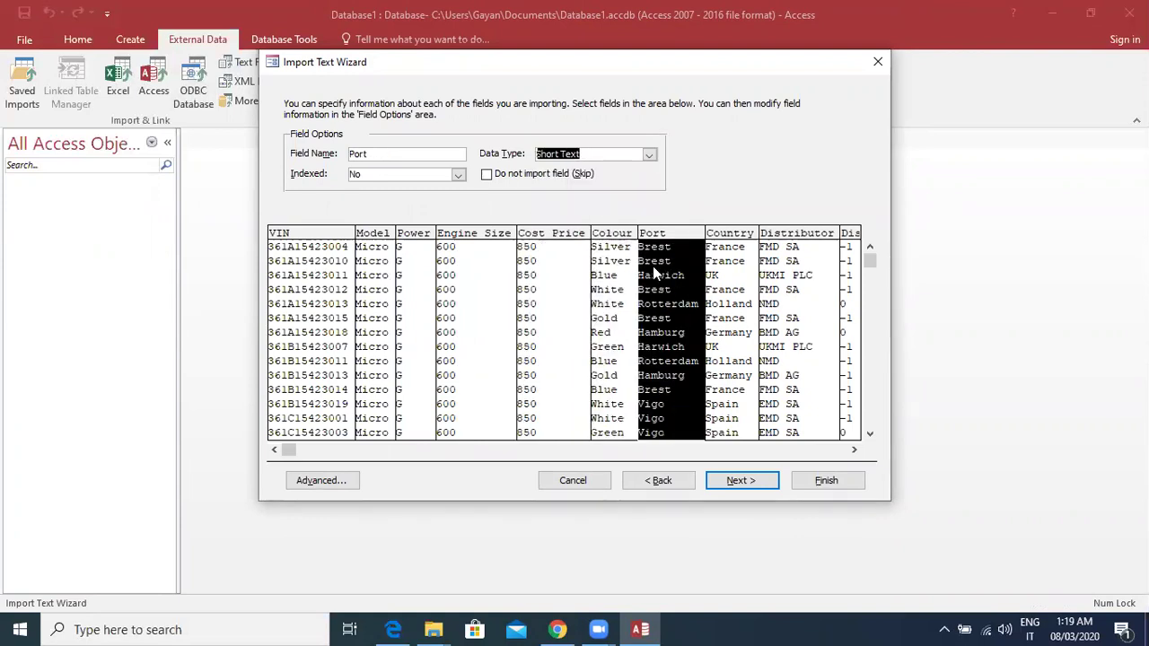
pyautogui.click(733, 278)
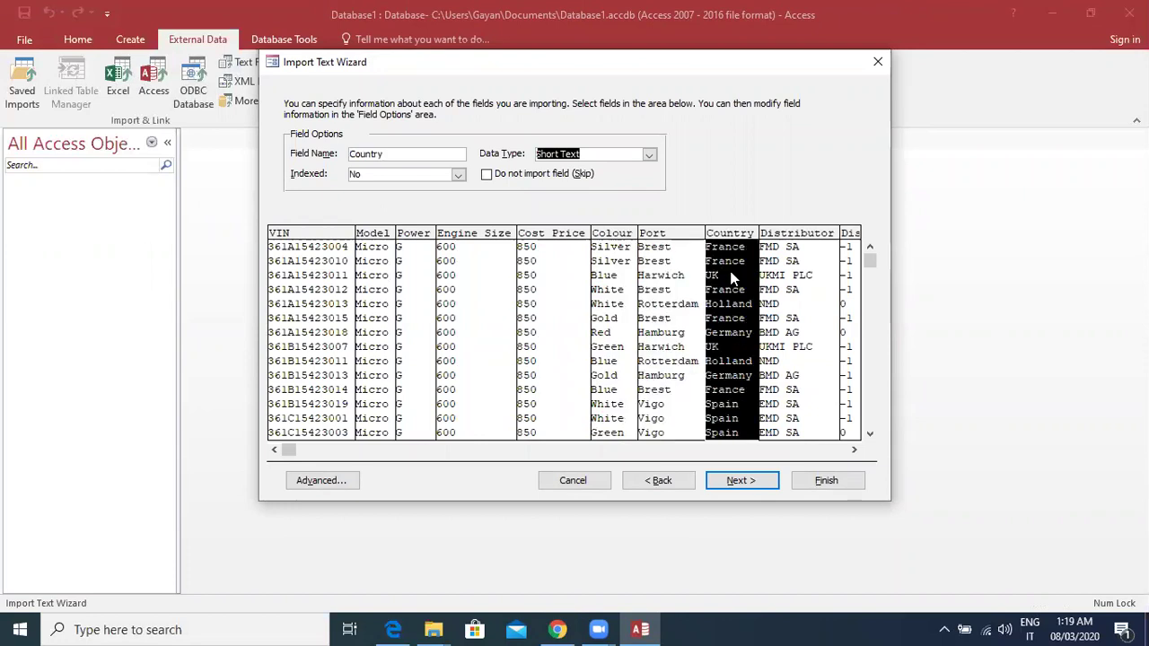
pyautogui.click(781, 283)
pyautogui.click(848, 289)
pyautogui.moveTo(285, 449); pyautogui.dragTo(371, 456)
pyautogui.moveTo(744, 437); pyautogui.dragTo(862, 435)
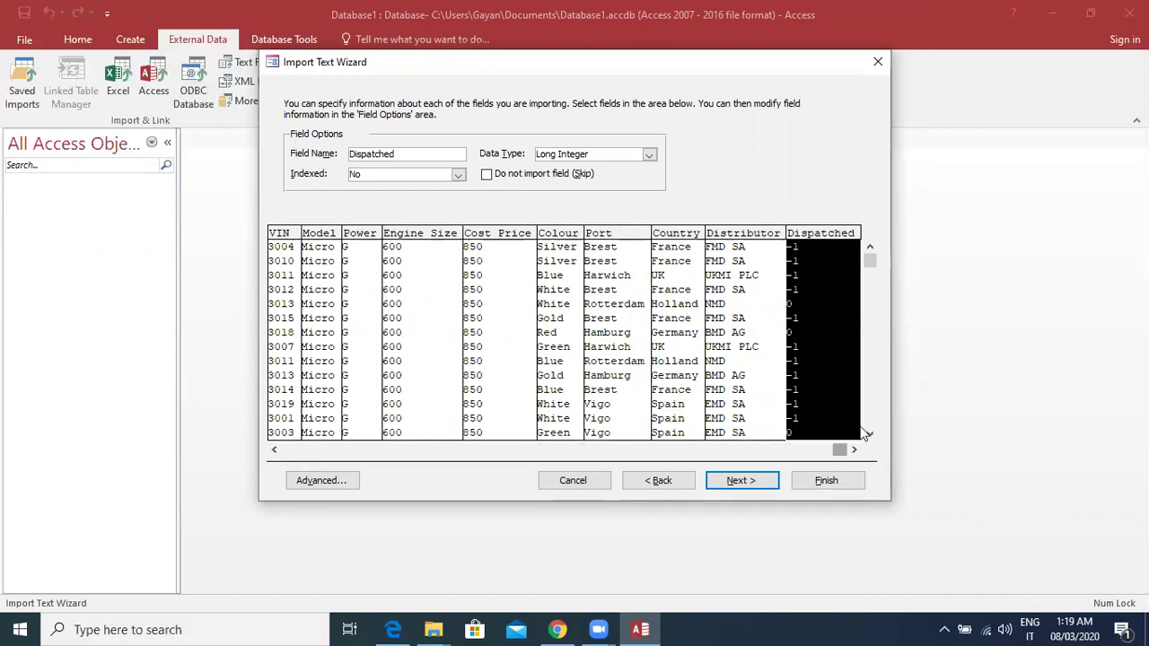
pyautogui.click(650, 157)
pyautogui.click(597, 167)
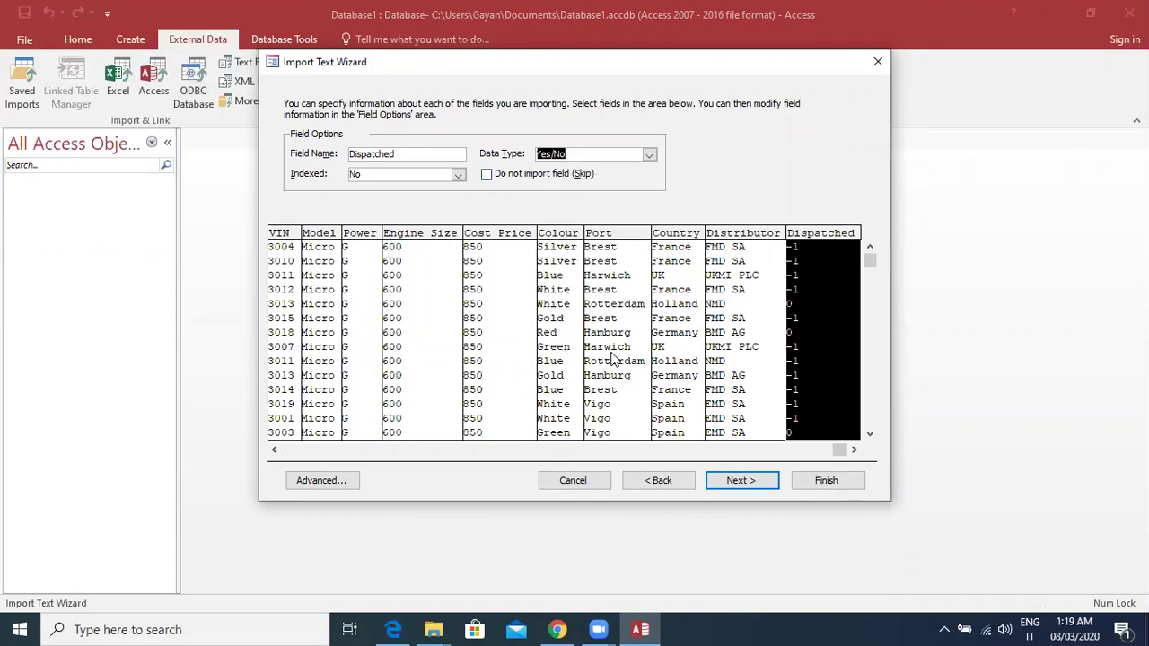
pyautogui.click(737, 478)
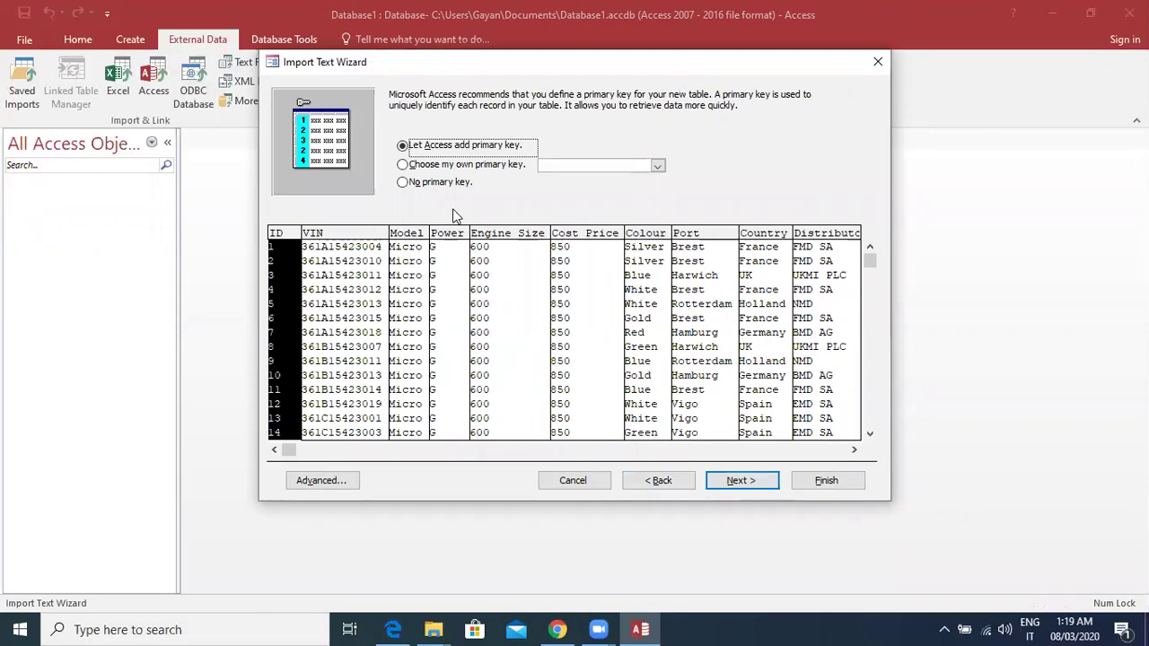
# Let Access add the primary key and finish the import into a table named CARS21 without saving the import steps.
pyautogui.click(721, 480)
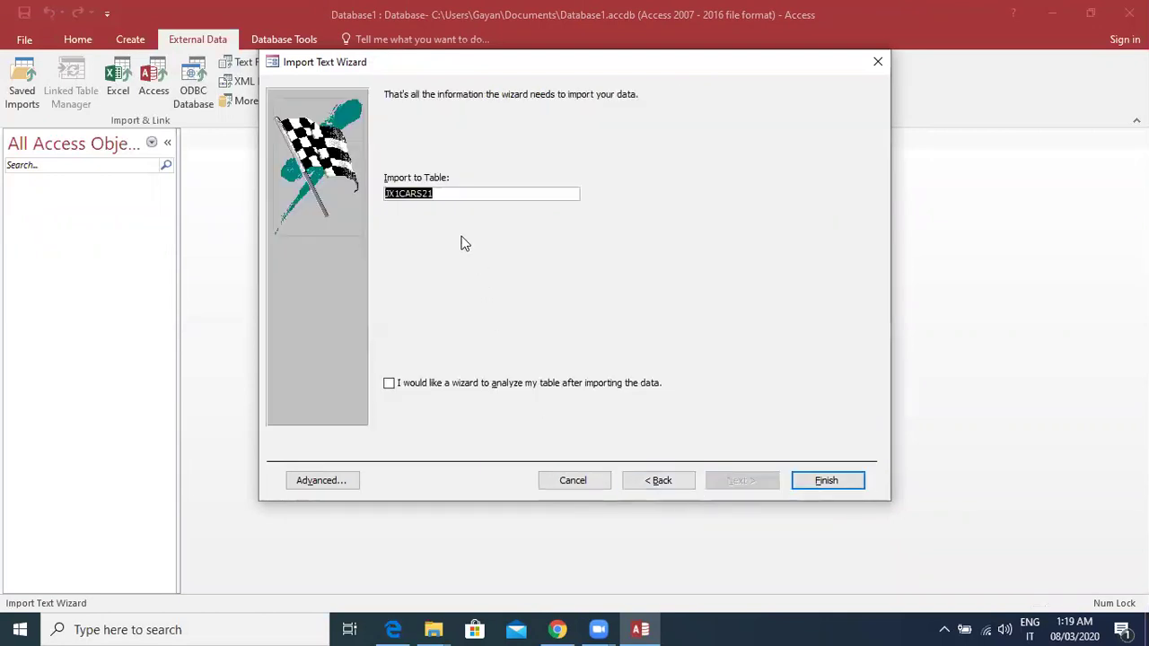
pyautogui.click(399, 195)
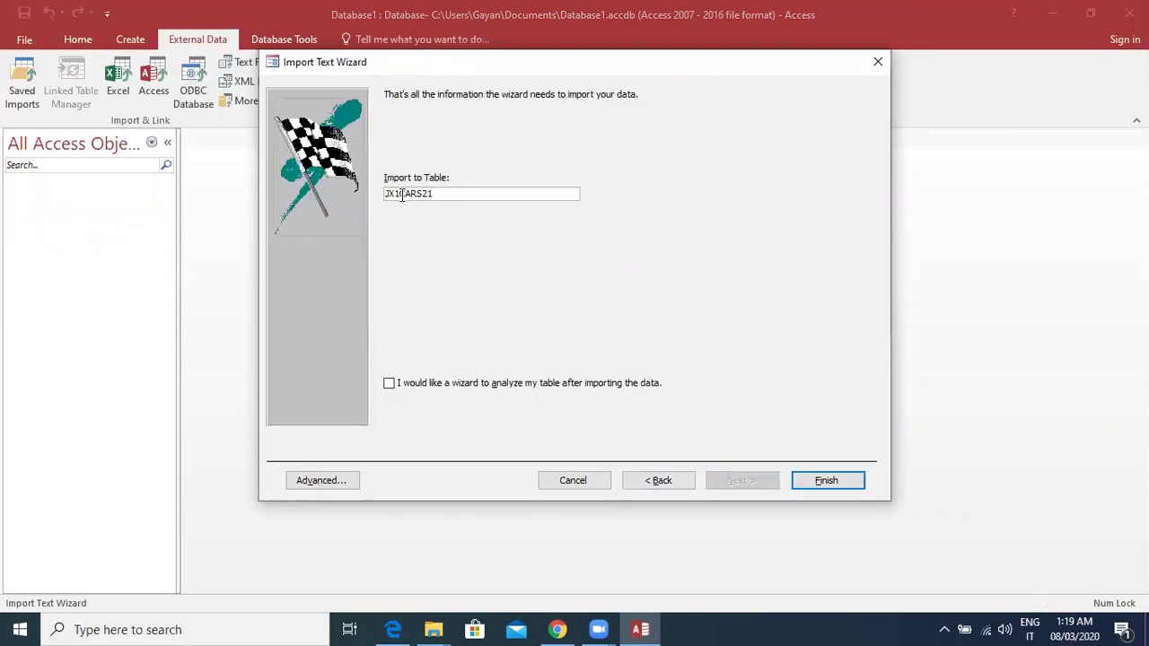
pyautogui.press('BackSpace')
pyautogui.press('BackSpace')
pyautogui.press('BackSpace')
pyautogui.click(818, 477)
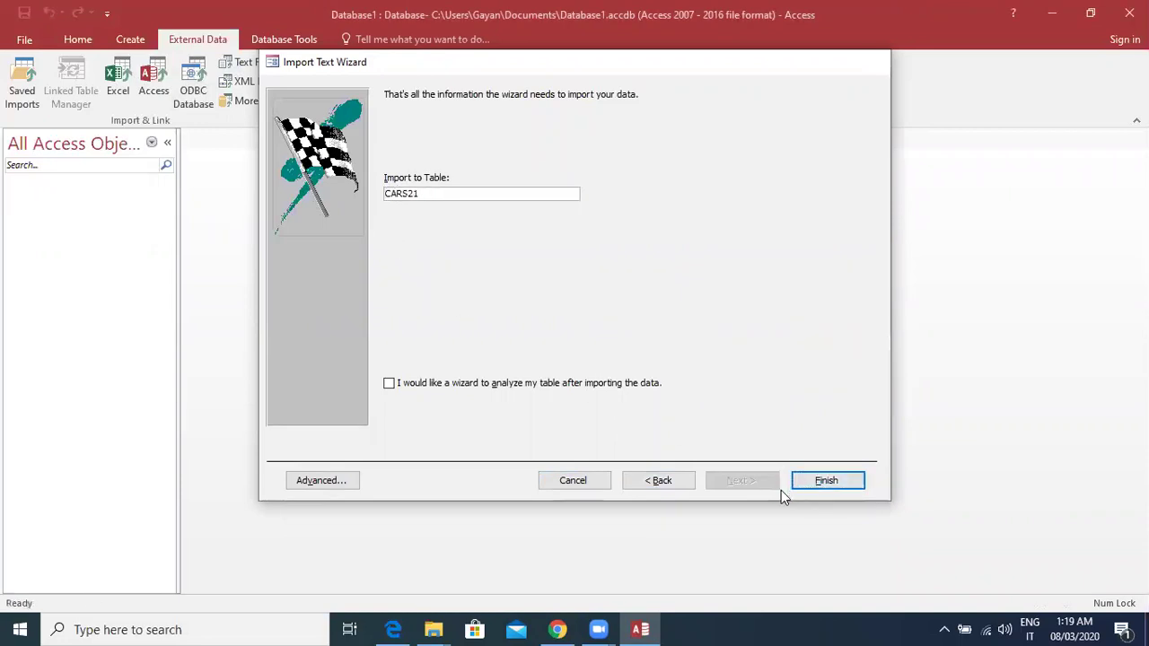
pyautogui.click(826, 534)
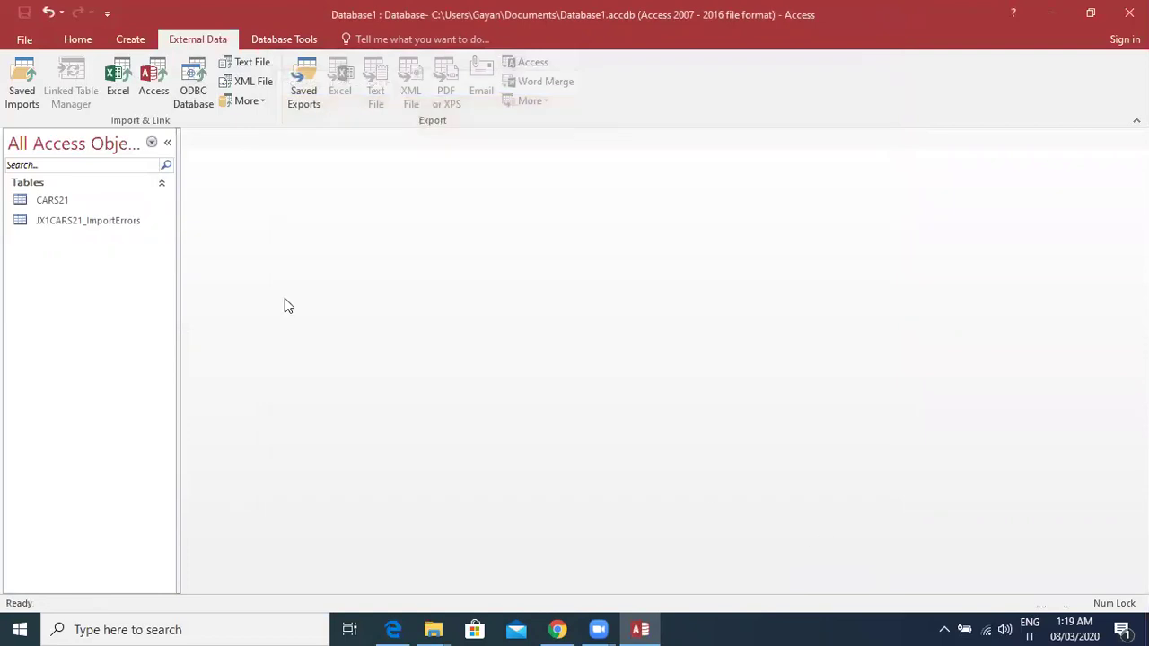
# Look through the error, field and row entries in JX1CARS21_ImportErrors and close the table without saving the layout.
pyautogui.doubleClick(88, 221)
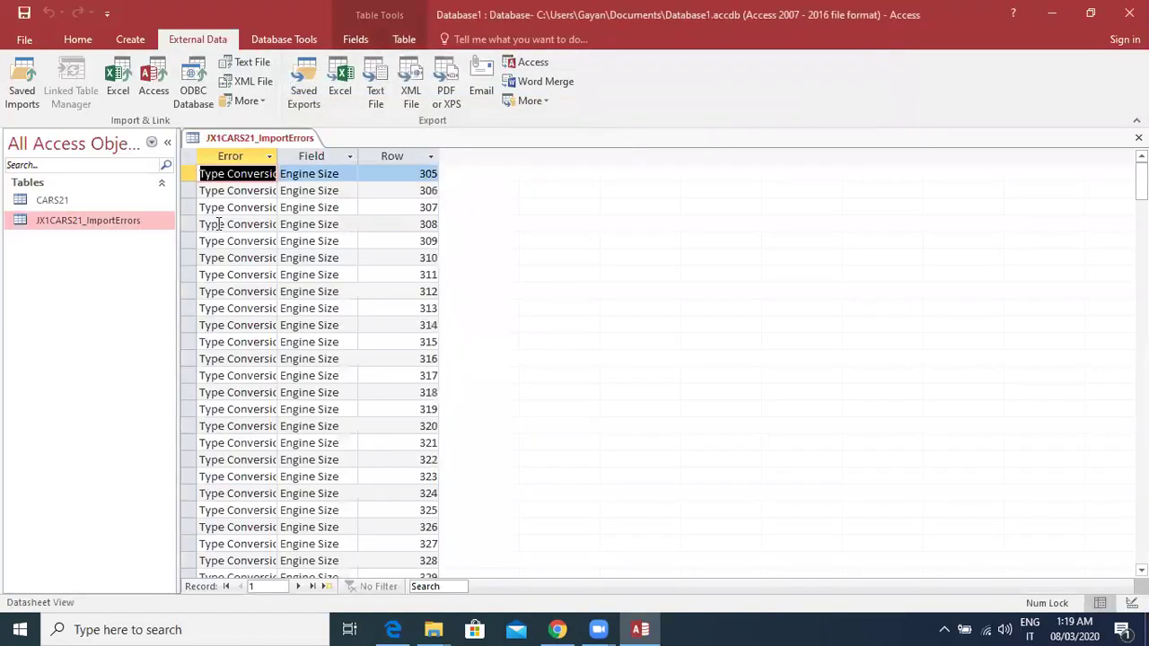
pyautogui.moveTo(357, 158); pyautogui.dragTo(381, 151)
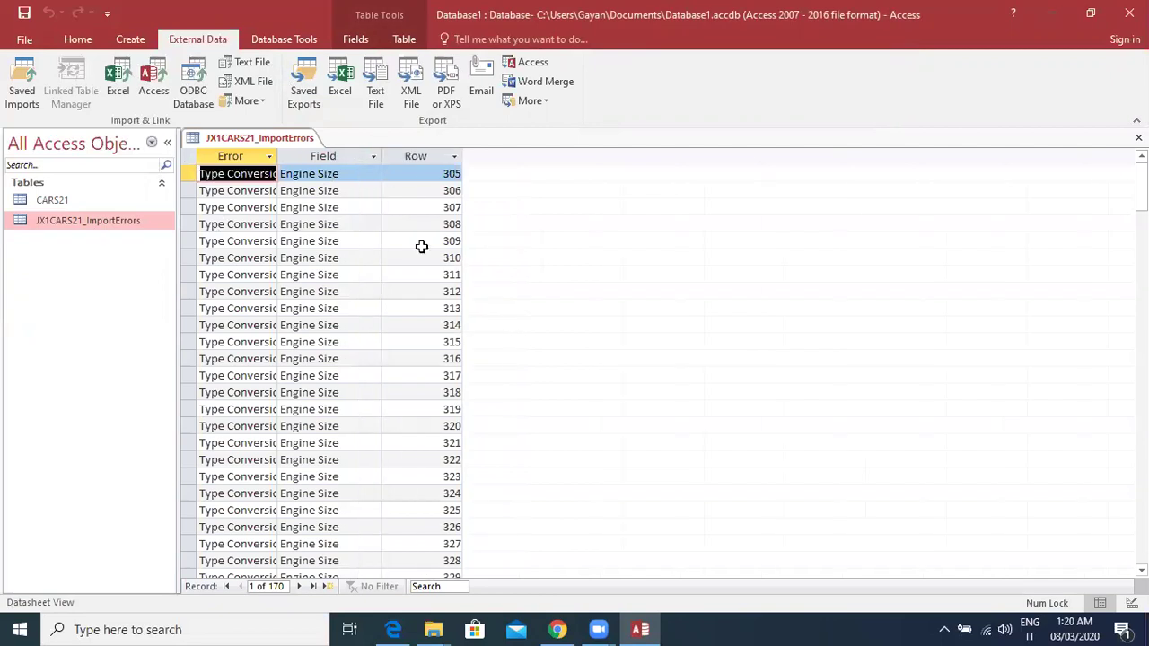
pyautogui.scroll(-20, 421, 246)
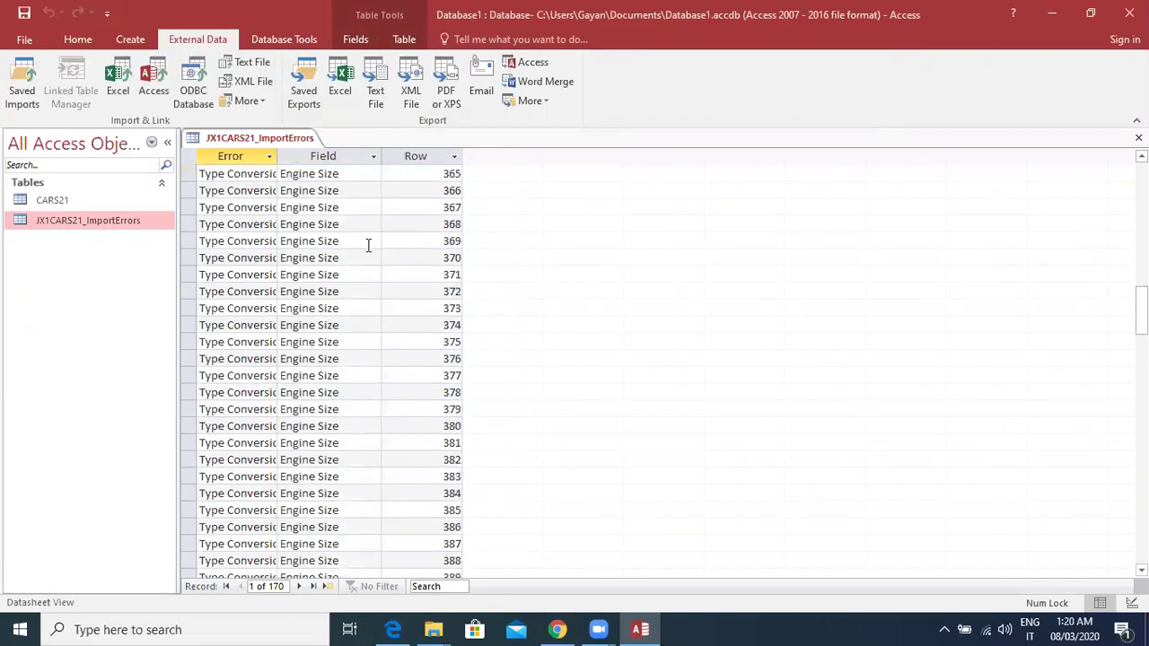
pyautogui.rightClick(310, 141)
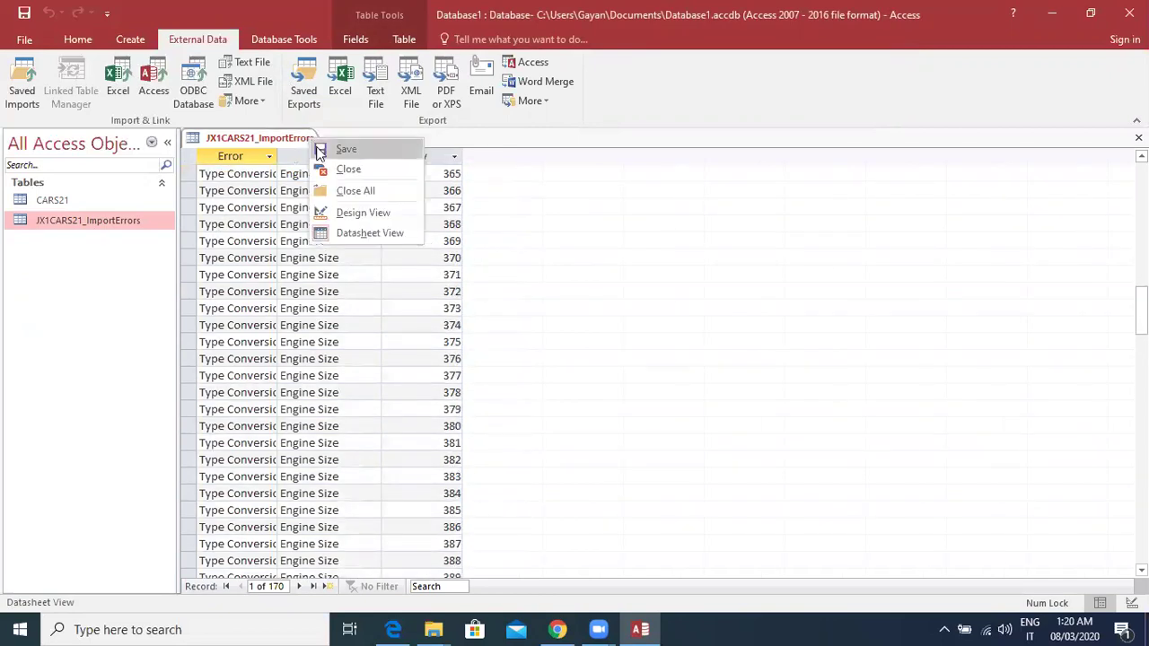
pyautogui.click(339, 189)
pyautogui.click(580, 361)
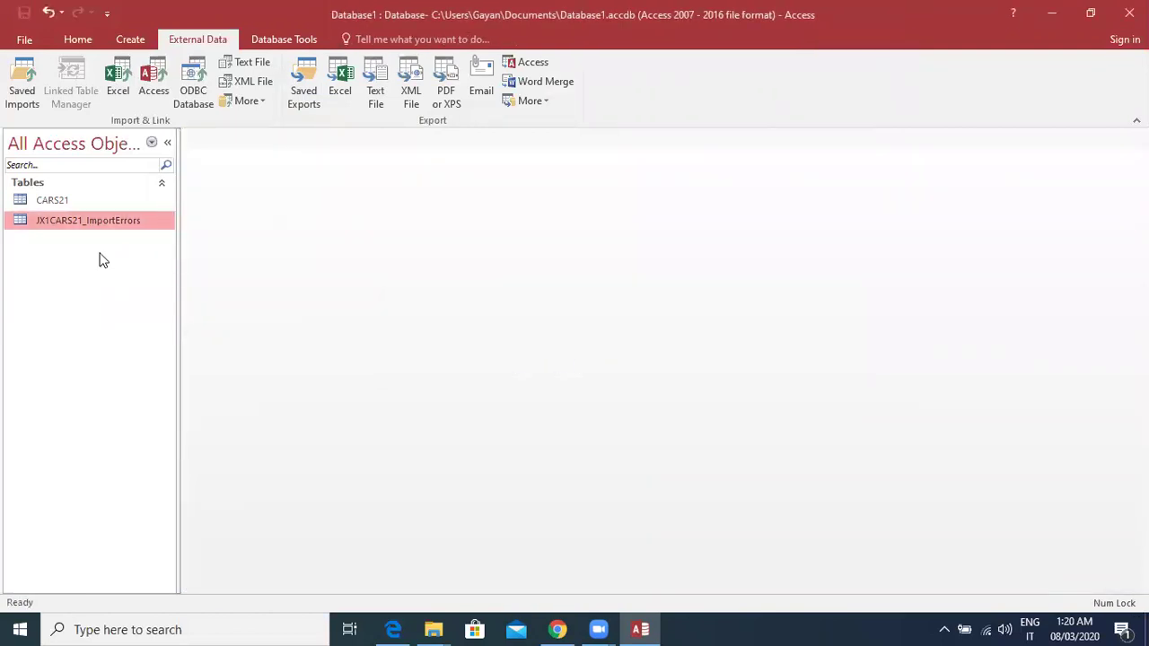
# Delete the JX1CARS21_ImportErrors table and the CARS21 table from the database.
pyautogui.rightClick(96, 227)
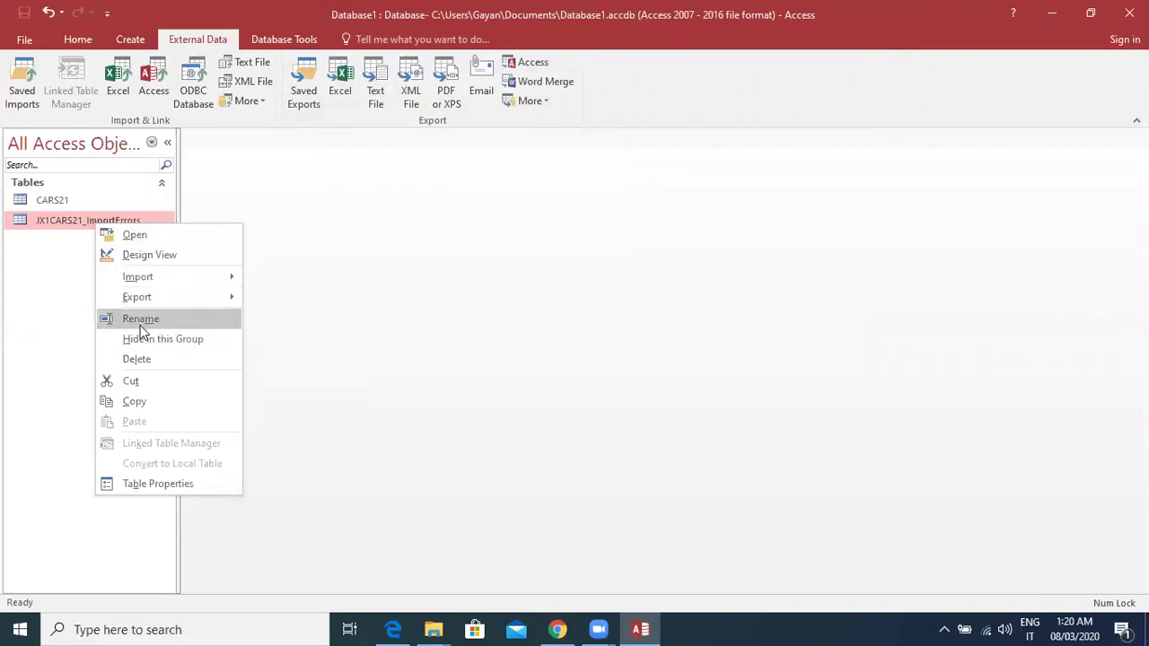
pyautogui.click(140, 360)
pyautogui.click(518, 368)
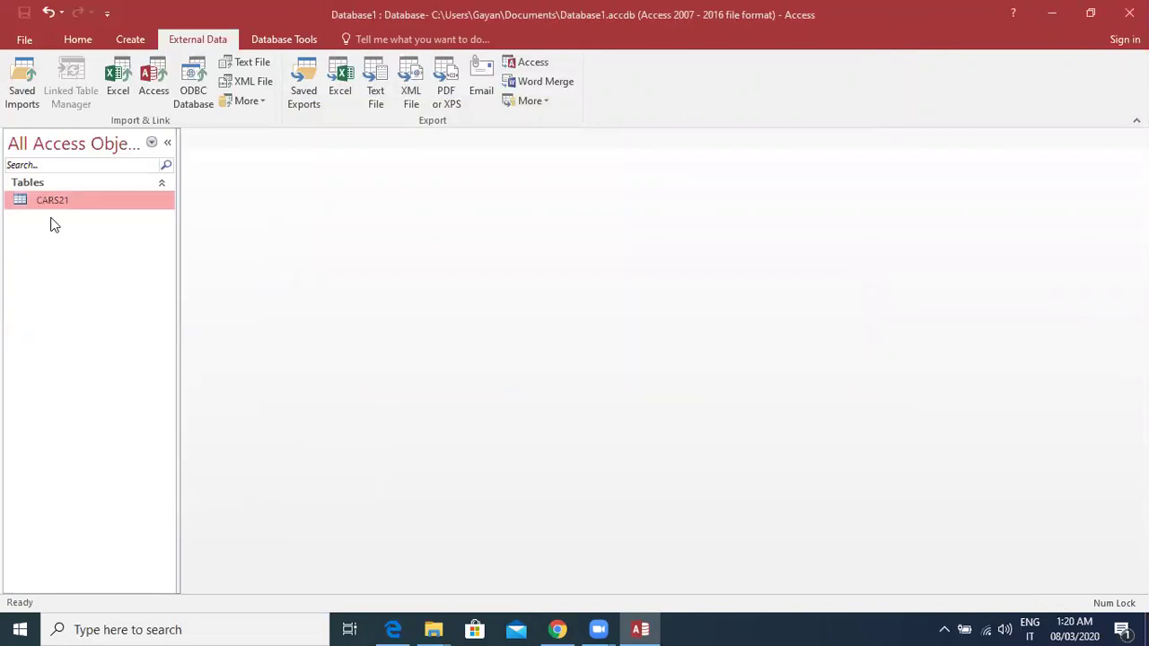
pyautogui.rightClick(48, 205)
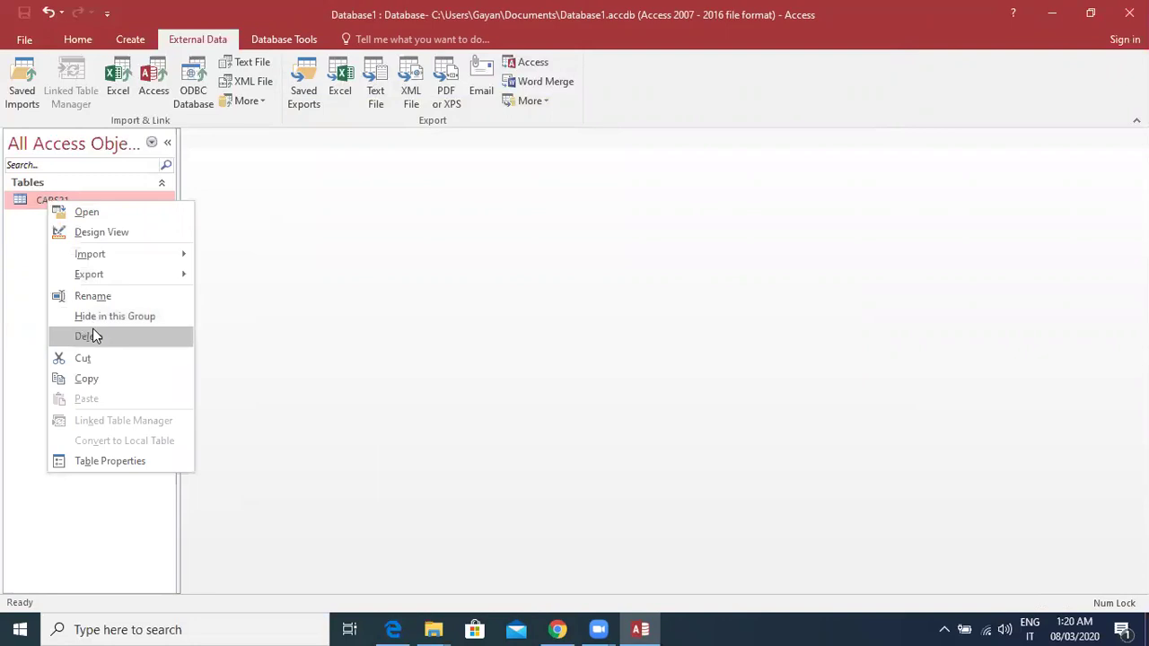
pyautogui.click(93, 332)
pyautogui.click(509, 365)
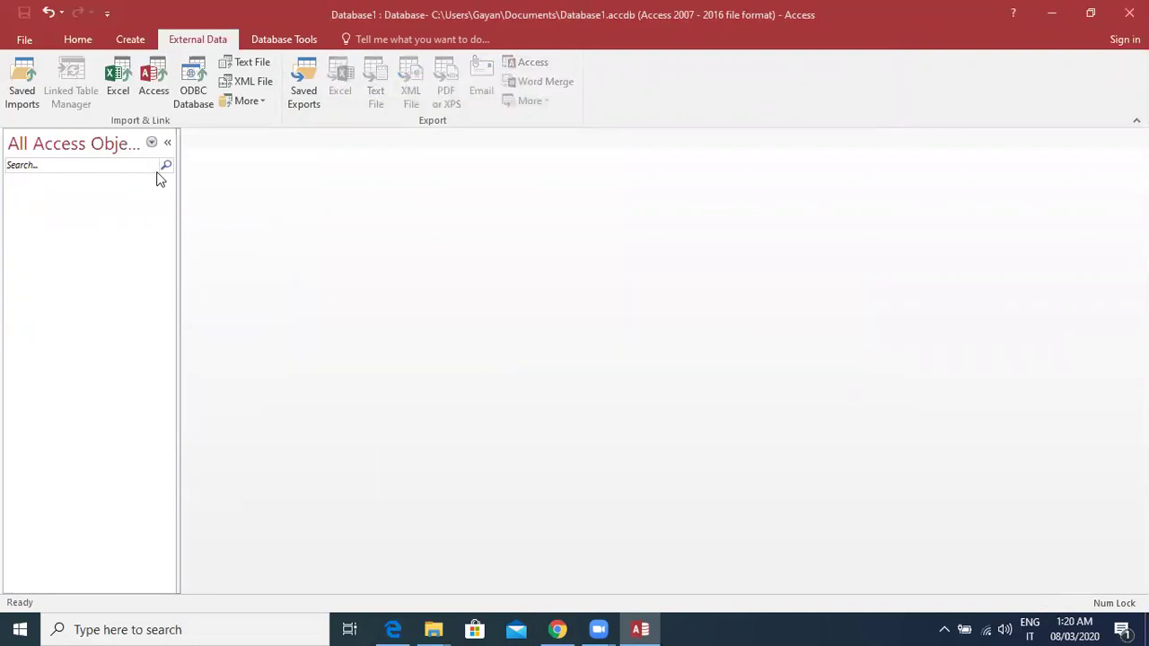
# Start importing the JX1CARS21 text file into a new table as comma-delimited data, with the first row containing field names.
pyautogui.click(252, 63)
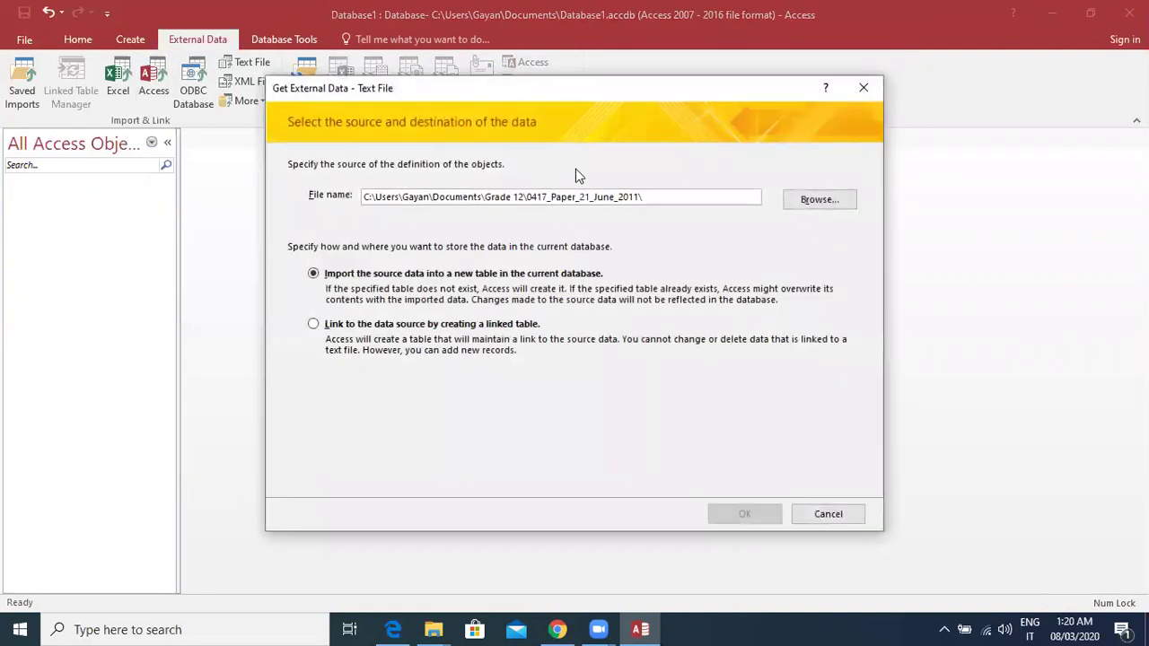
pyautogui.click(816, 200)
pyautogui.doubleClick(476, 224)
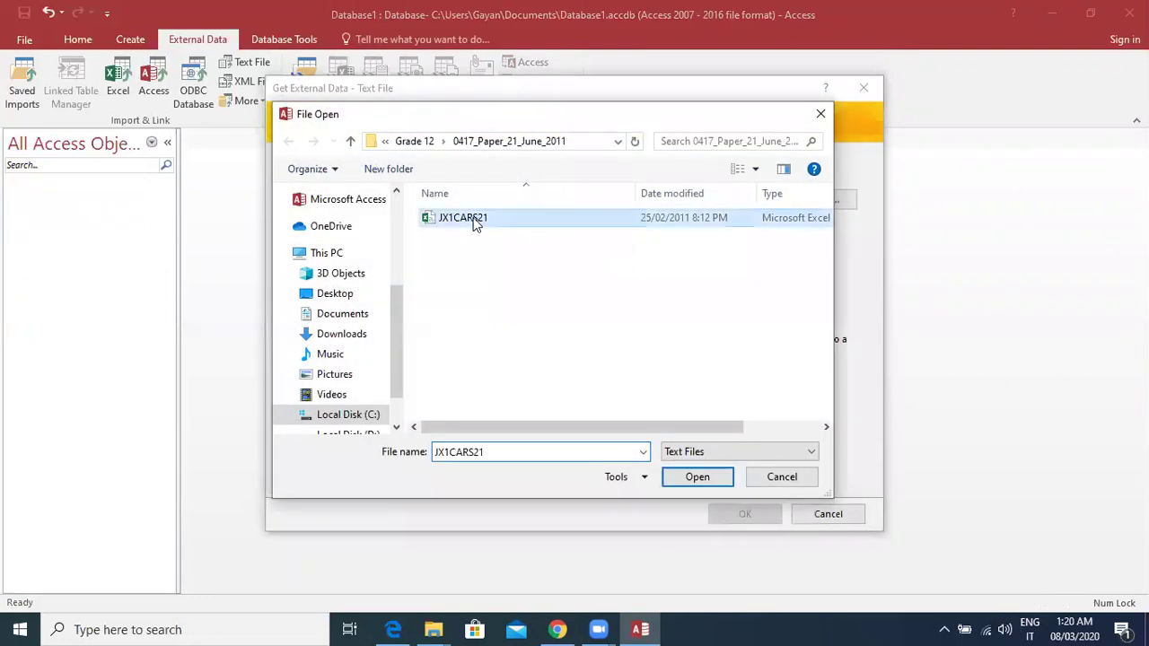
pyautogui.click(747, 512)
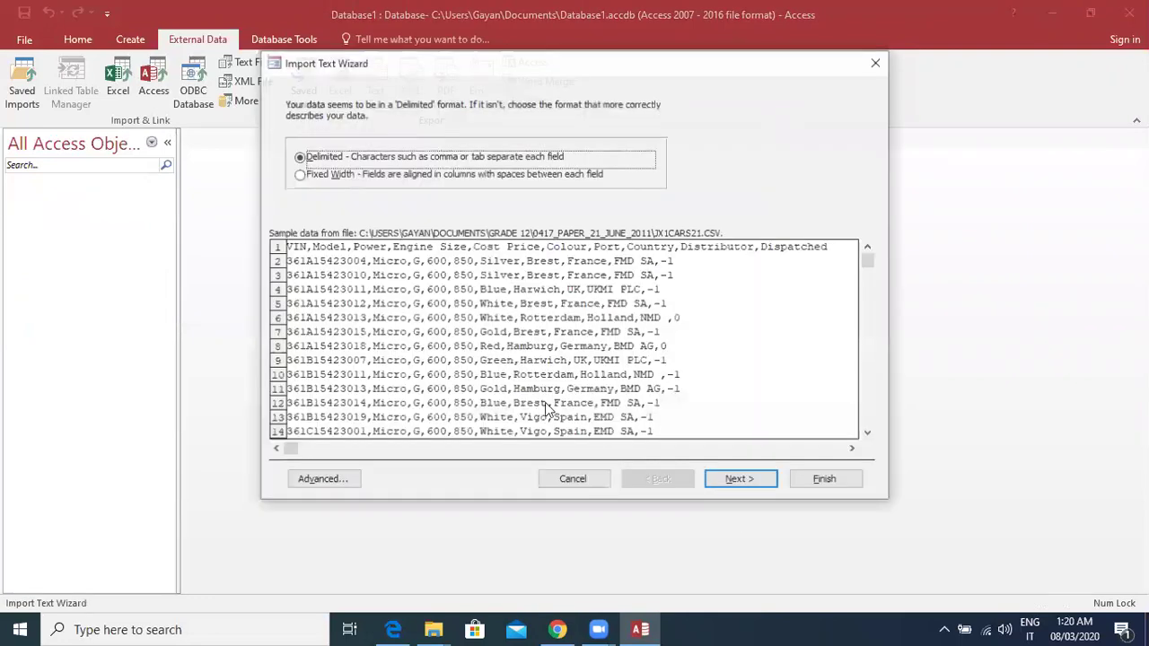
pyautogui.click(754, 489)
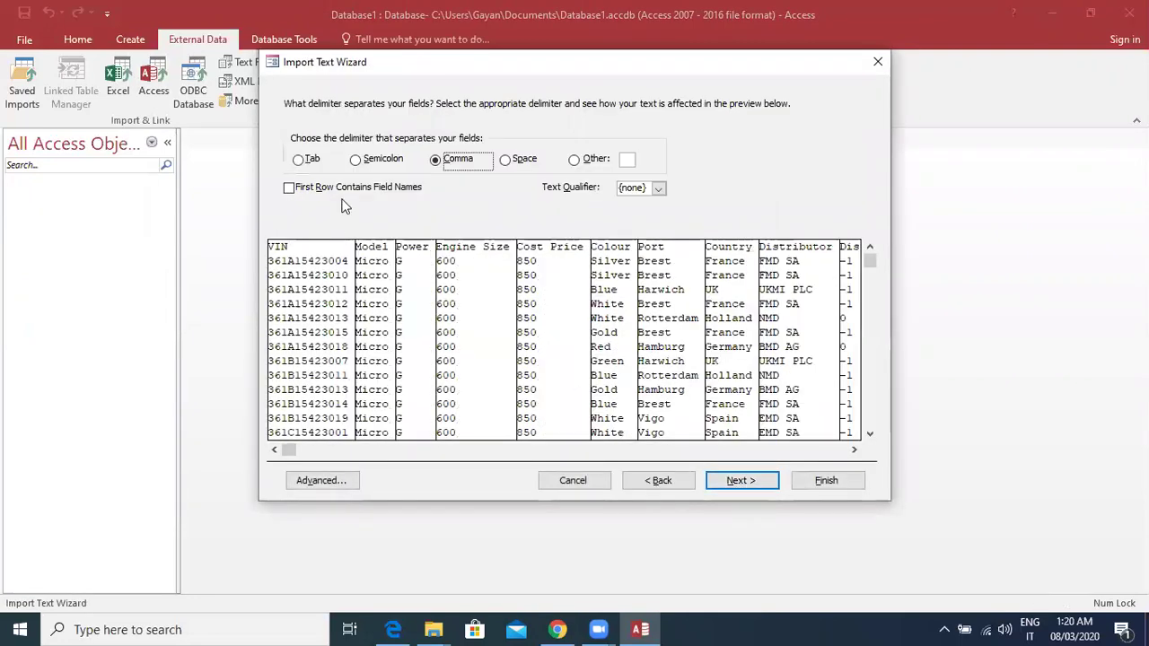
pyautogui.click(347, 192)
pyautogui.click(740, 480)
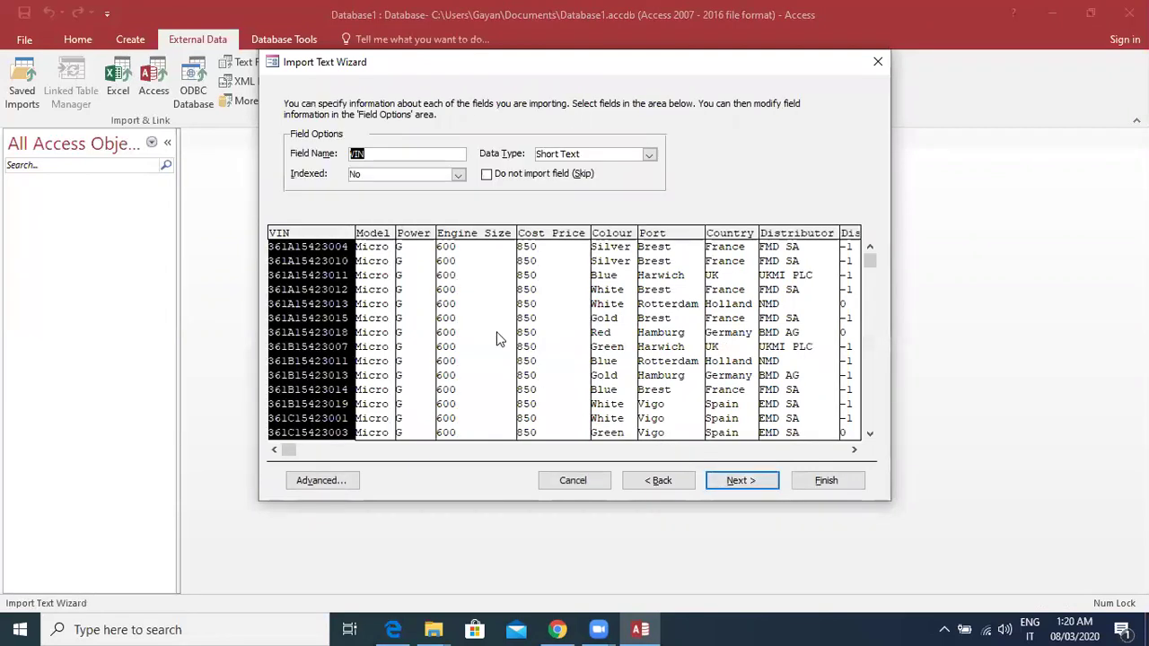
# Set the Engine Size field's data type to Short Text and check it against the field list in the past paper PDF.
pyautogui.click(371, 295)
pyautogui.click(406, 274)
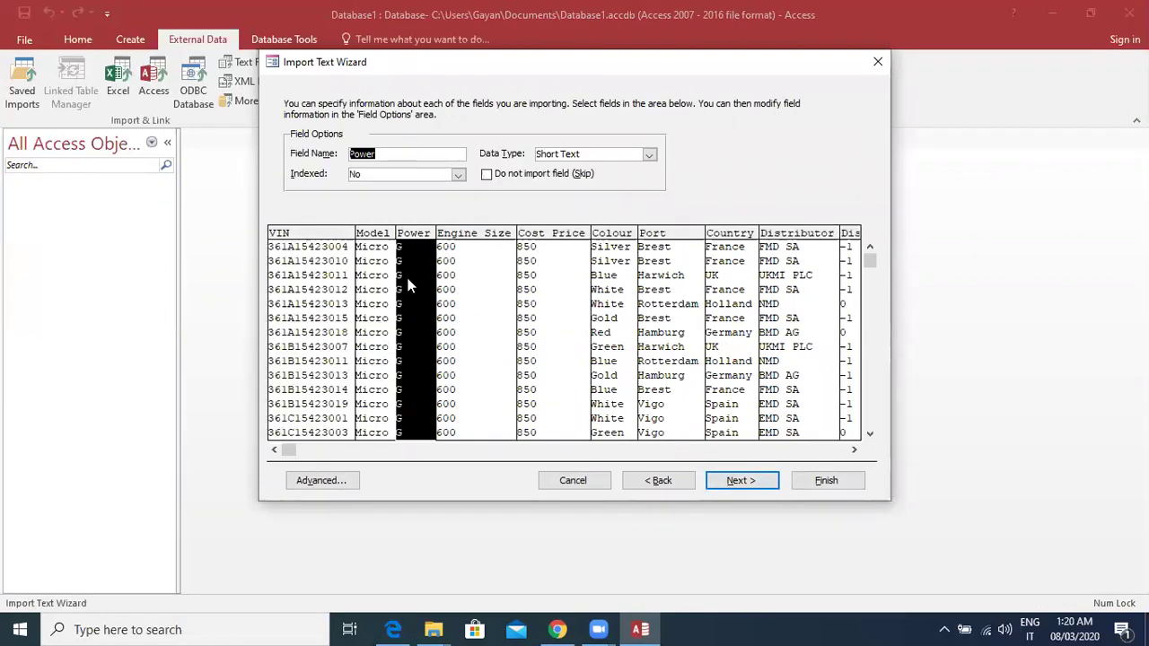
pyautogui.click(454, 286)
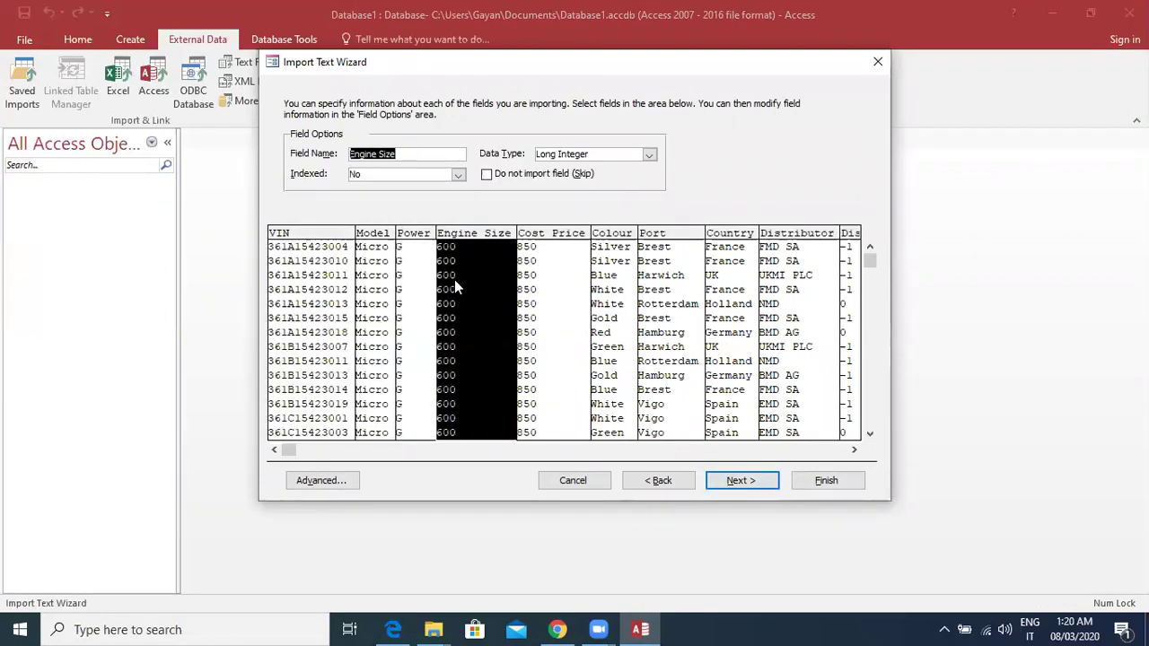
pyautogui.click(655, 158)
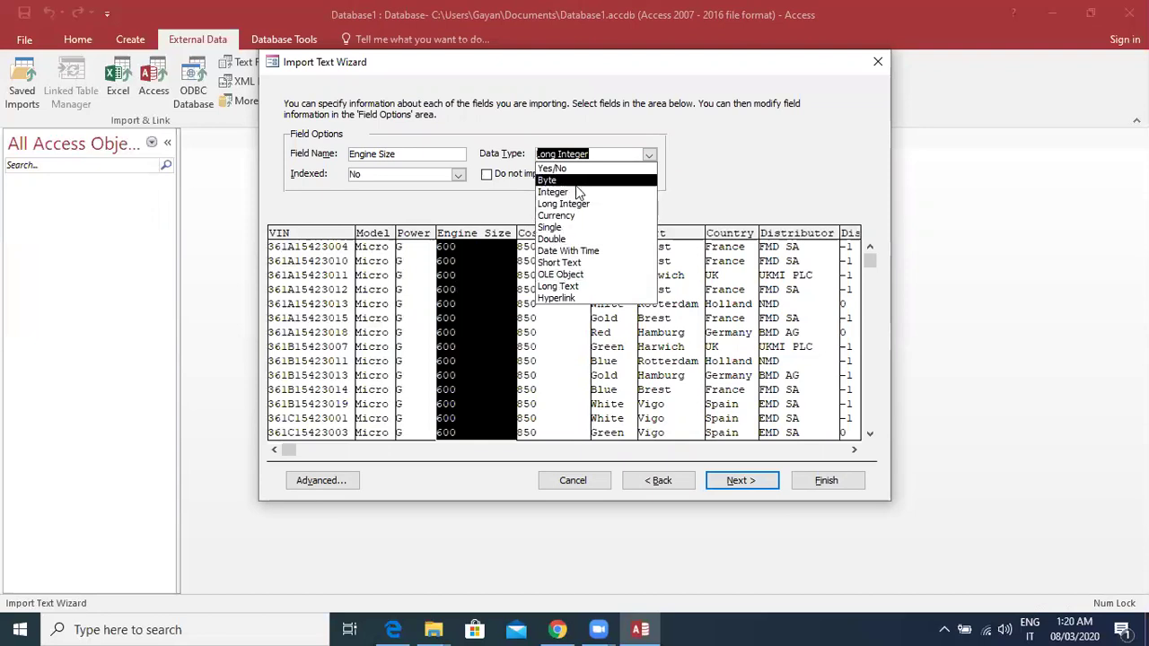
pyautogui.click(578, 266)
pyautogui.click(393, 630)
pyautogui.scroll(3, 417, 278)
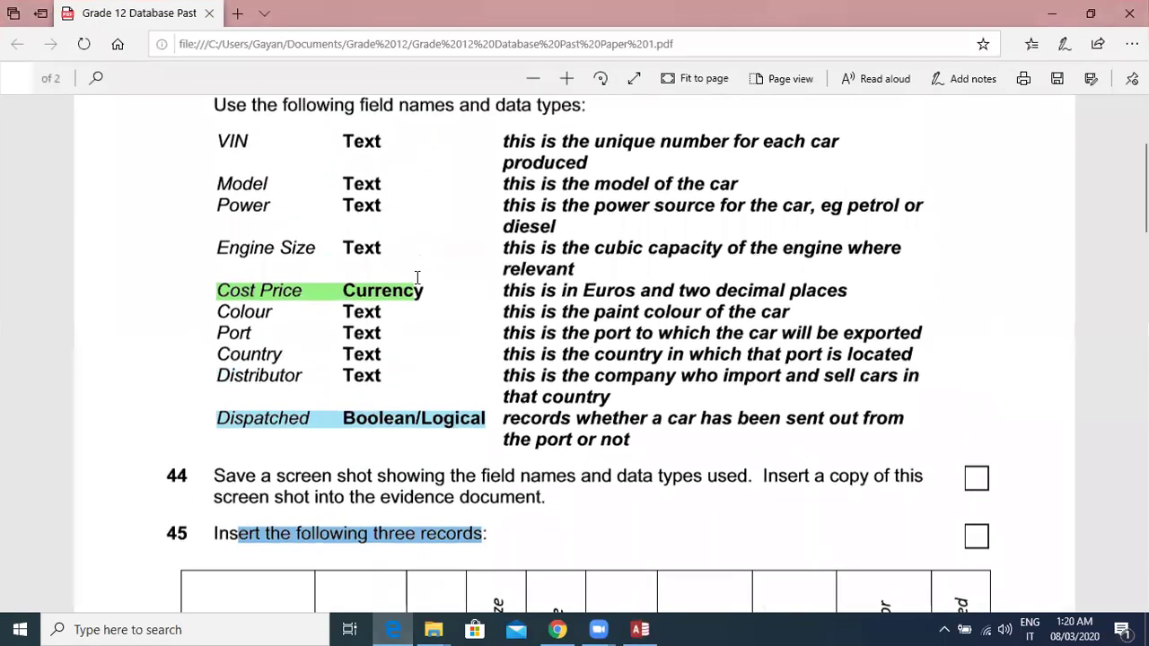
pyautogui.moveTo(349, 252); pyautogui.dragTo(403, 252)
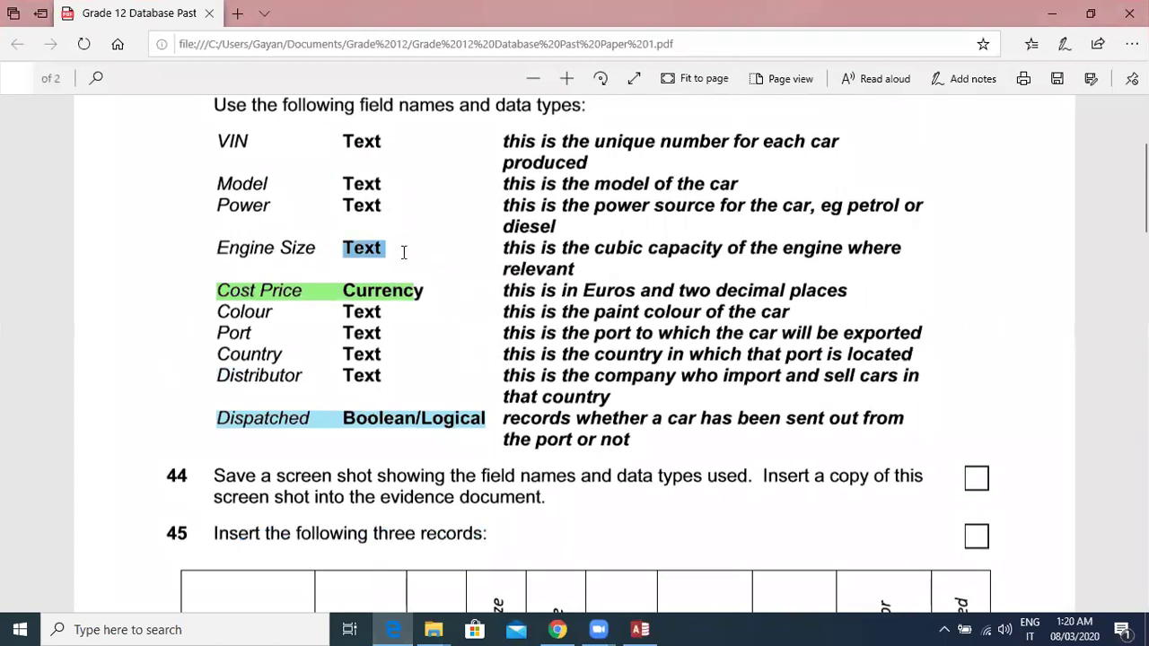
pyautogui.click(1039, 25)
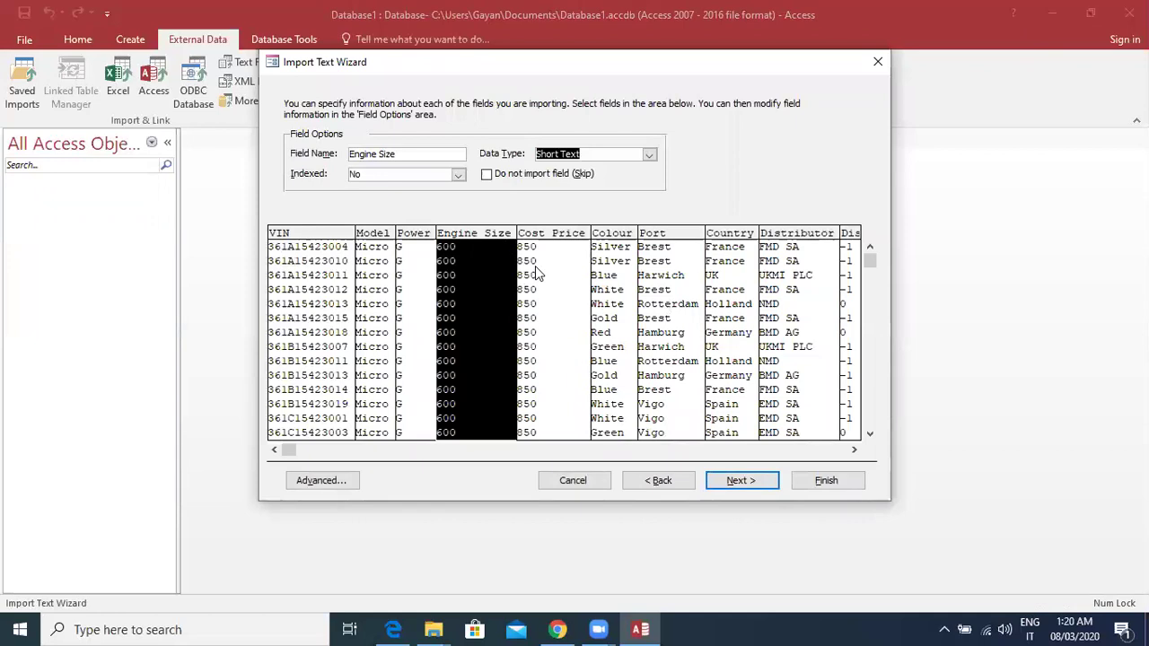
pyautogui.click(409, 281)
pyautogui.click(465, 284)
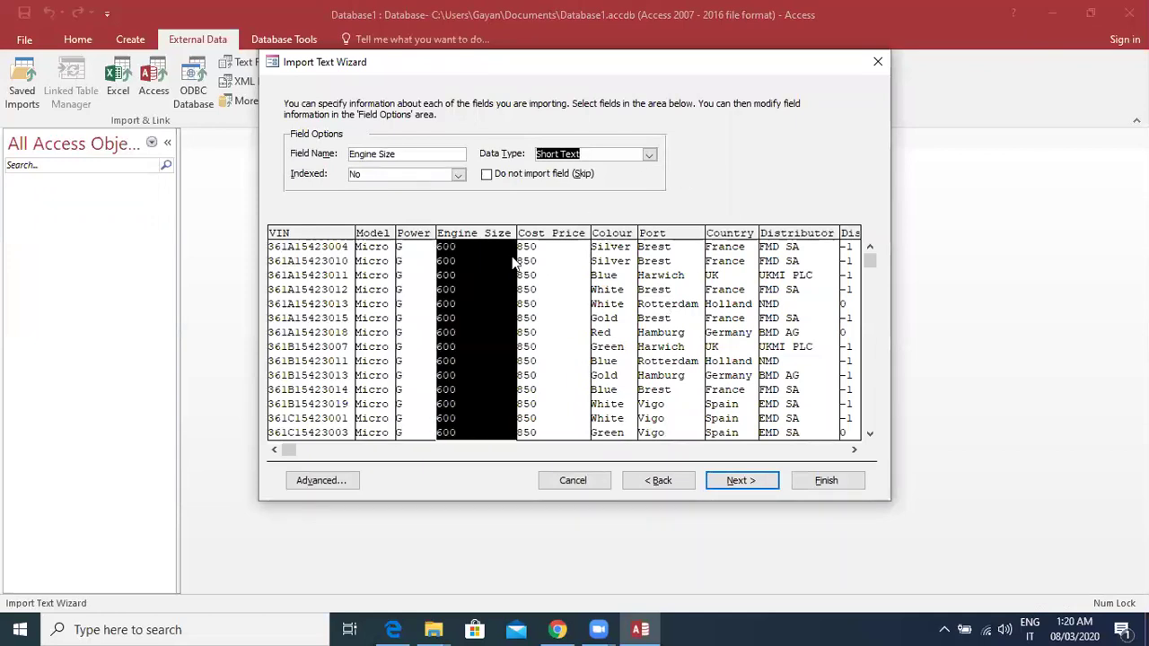
# Set the Cost Price field's data type to Currency.
pyautogui.click(544, 271)
pyautogui.click(650, 156)
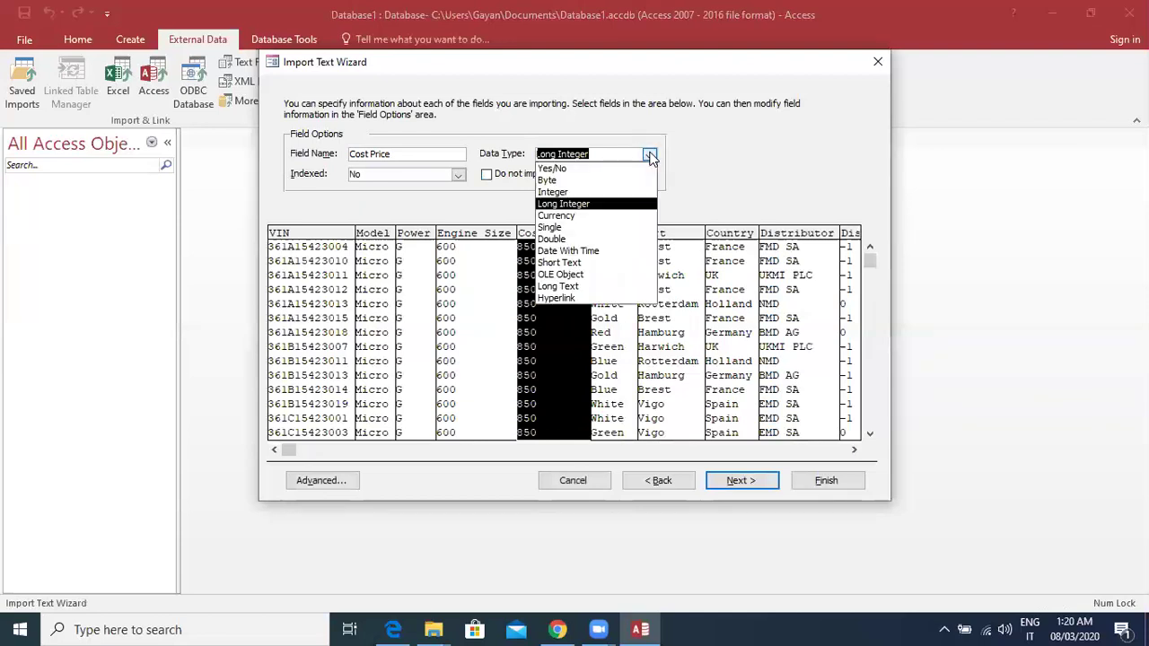
pyautogui.click(599, 228)
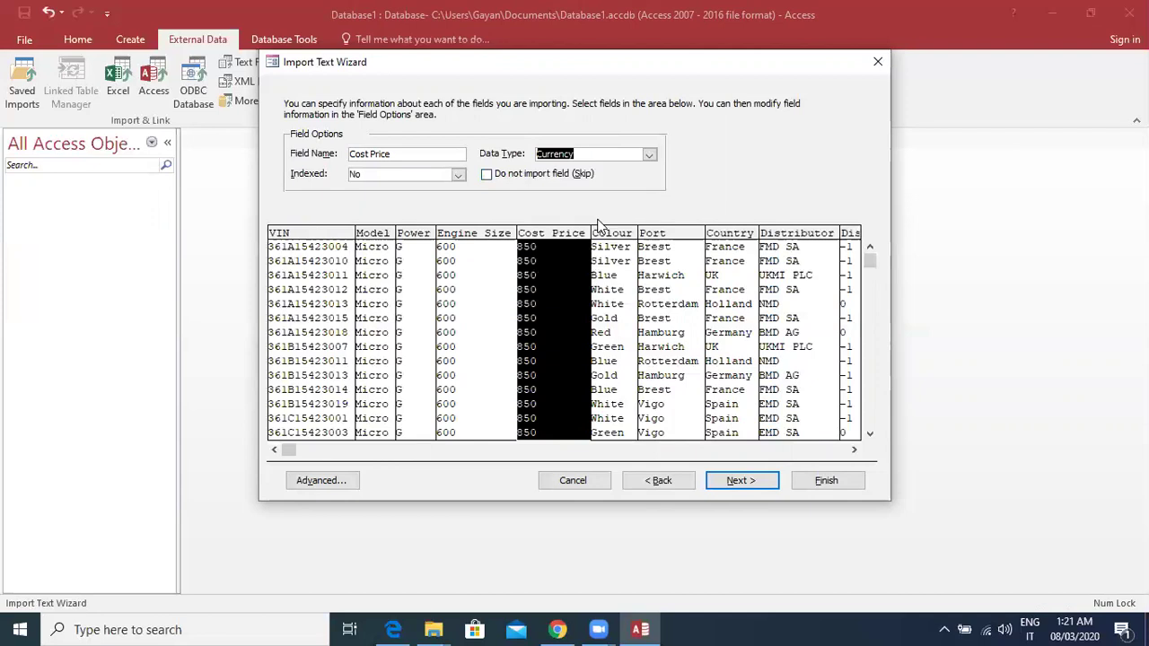
# Go through the Colour, Port, Country and Distributor fields and set the Dispatched field's data type to Yes/No.
pyautogui.click(604, 272)
pyautogui.click(652, 274)
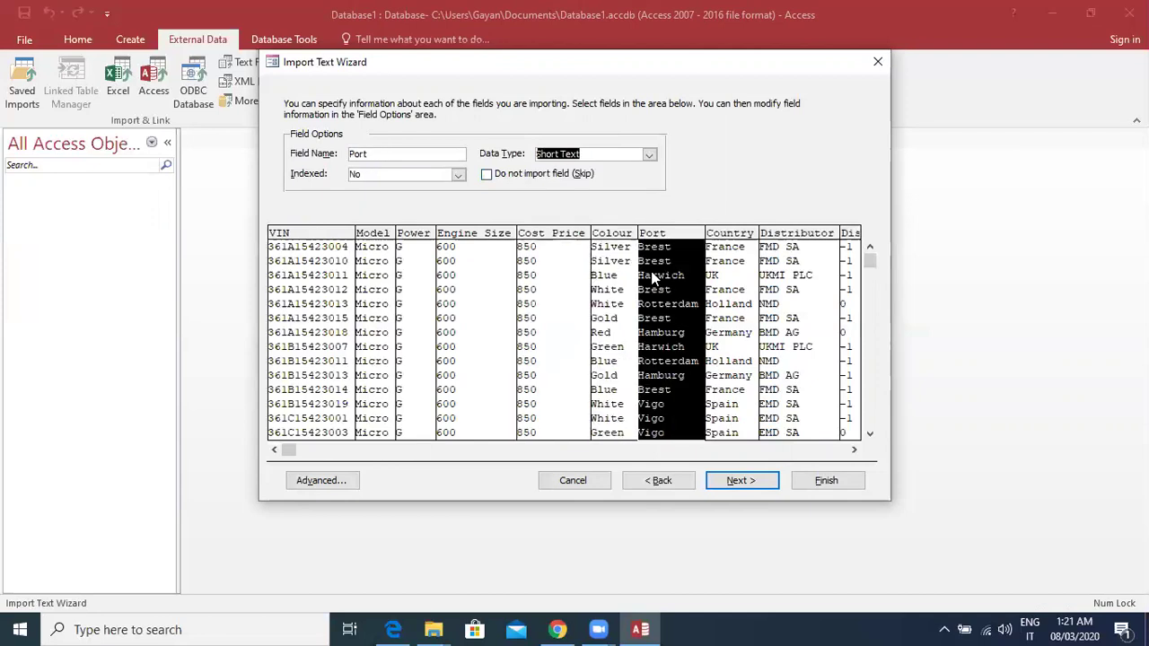
pyautogui.click(744, 294)
pyautogui.click(778, 289)
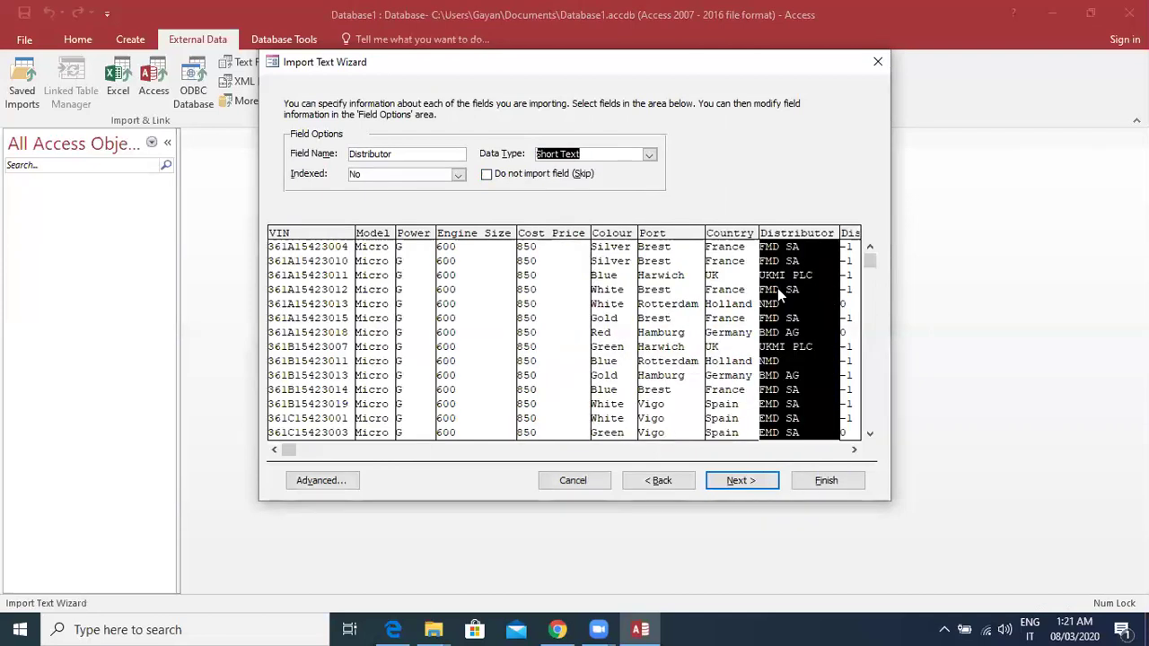
pyautogui.click(847, 283)
pyautogui.click(648, 155)
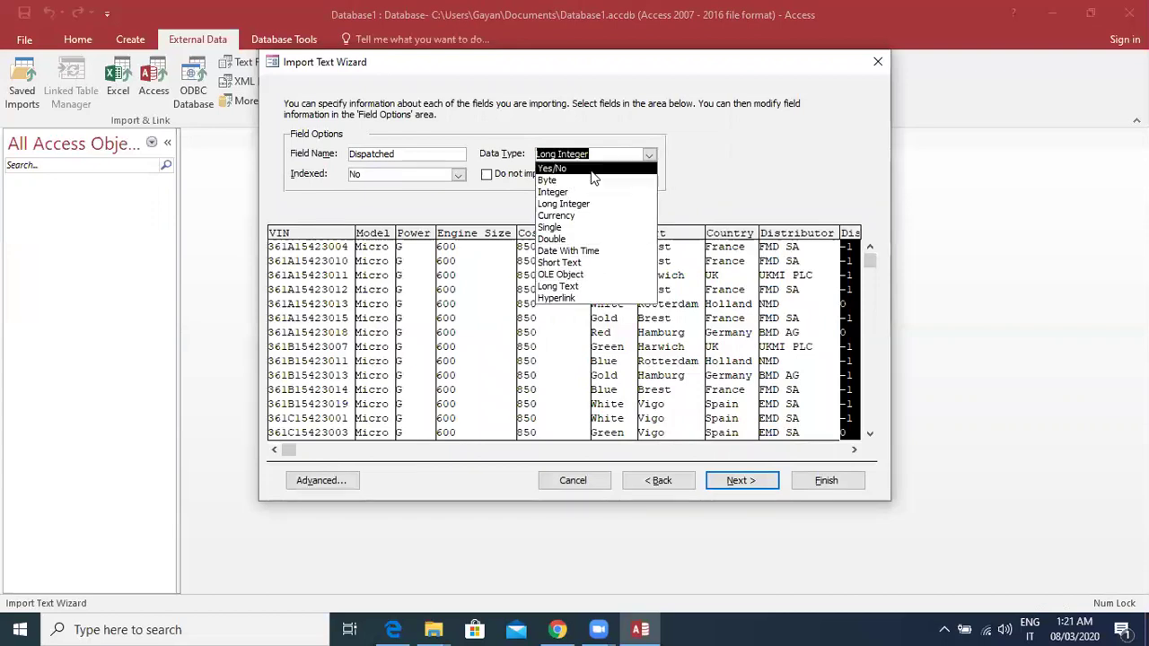
pyautogui.click(557, 168)
# Let Access add the primary key, name the destination table CARS21 and finish the import without saving the import steps.
pyautogui.click(741, 481)
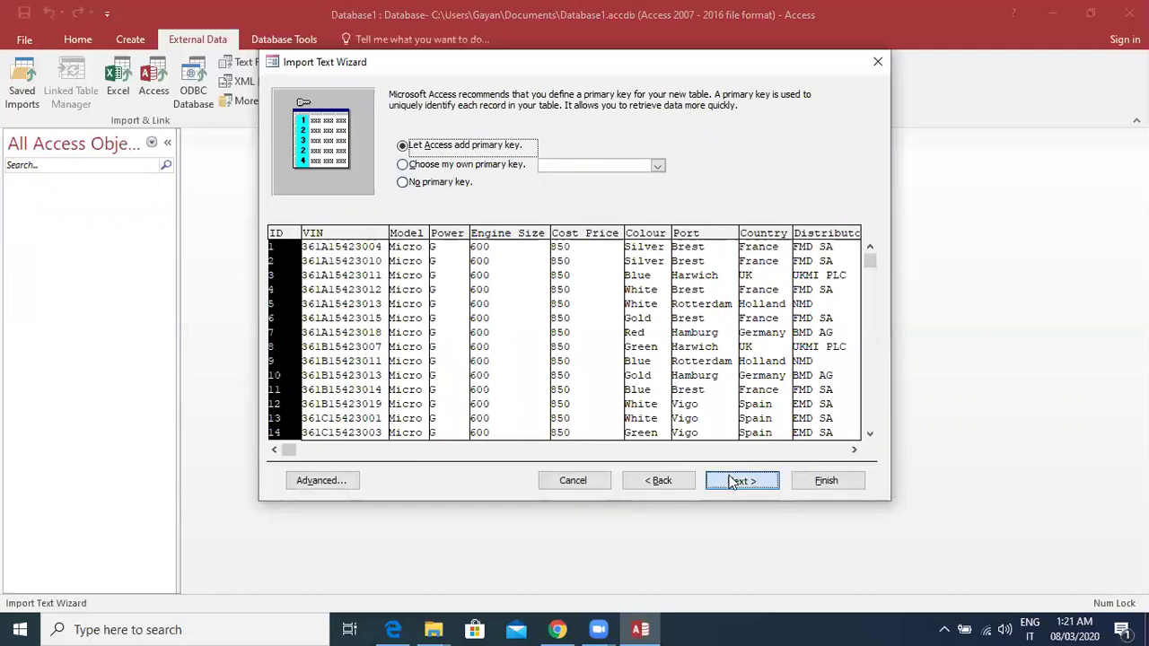
pyautogui.click(733, 483)
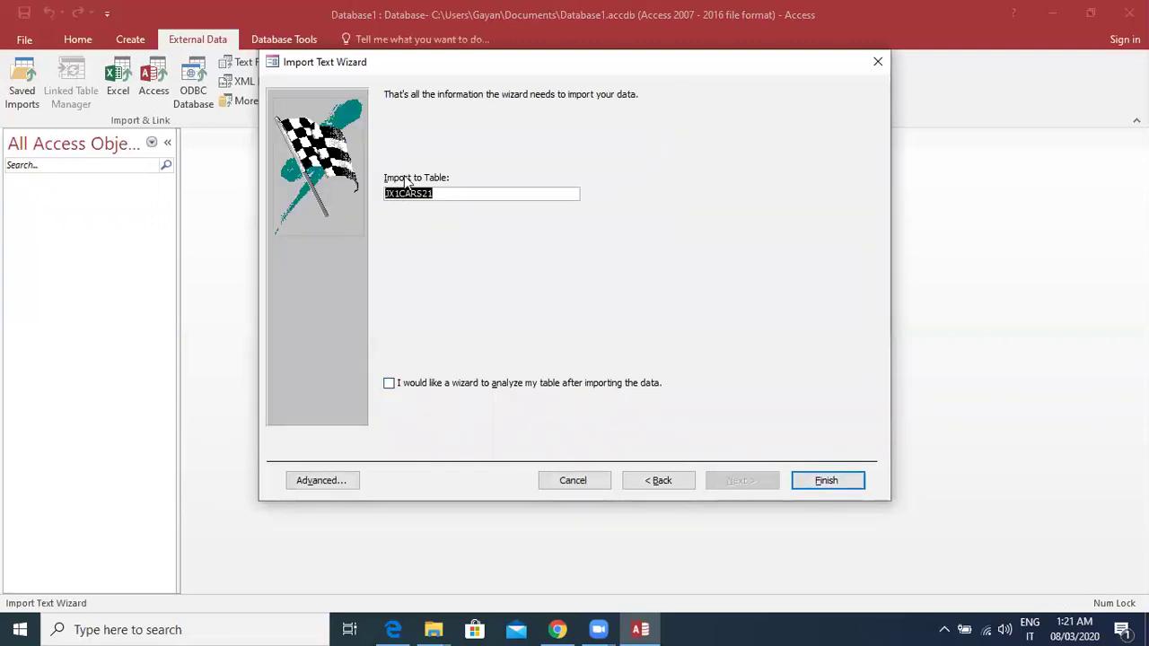
pyautogui.click(400, 193)
pyautogui.press('BackSpace')
pyautogui.press('BackSpace')
pyautogui.press('BackSpace')
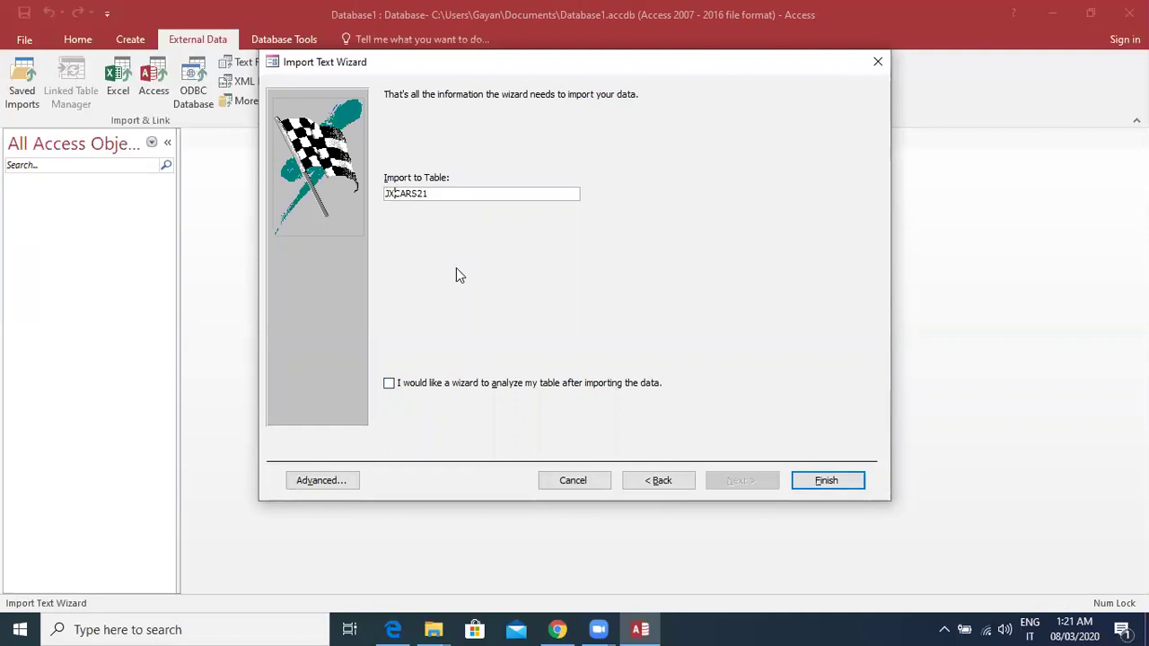
pyautogui.click(802, 478)
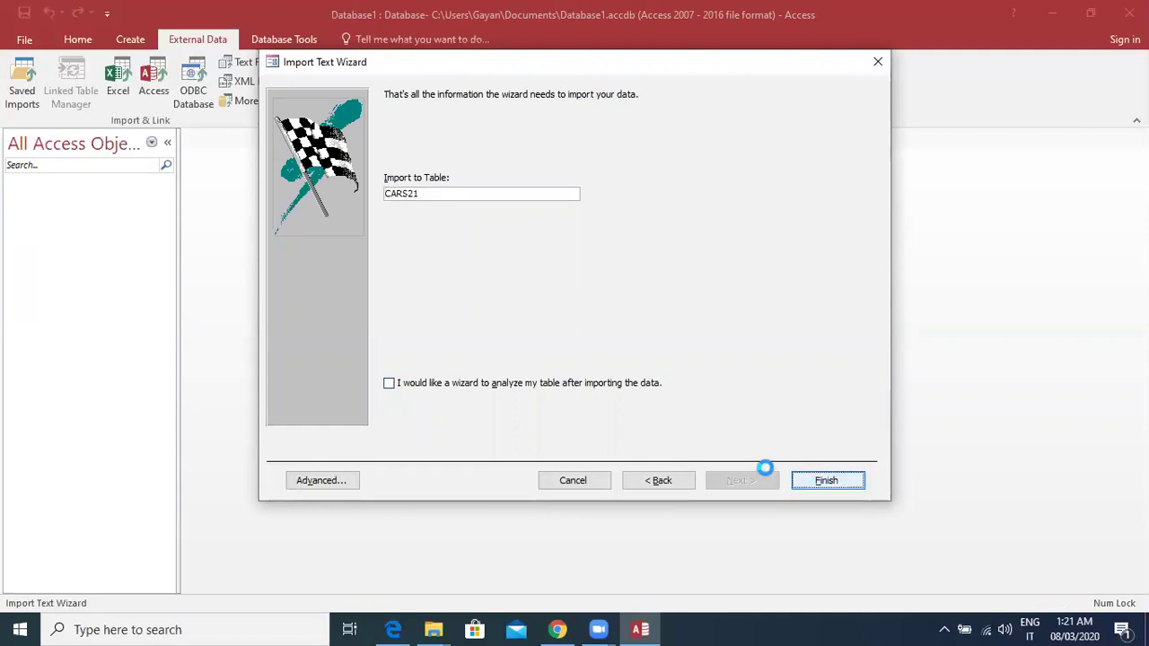
pyautogui.click(826, 530)
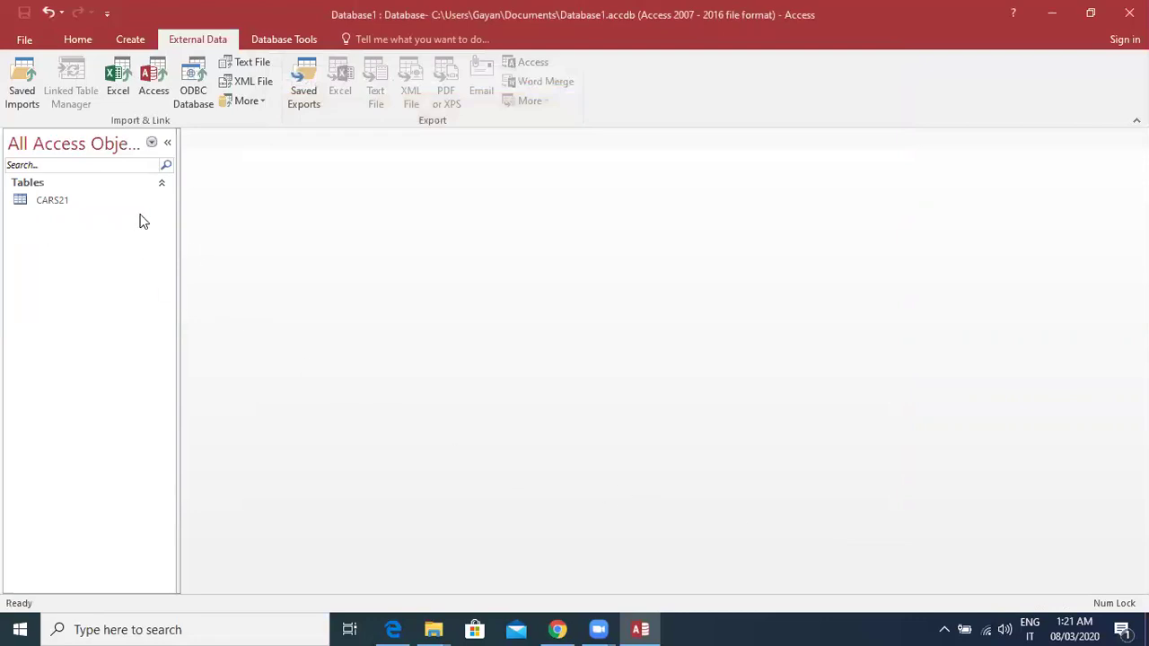
# Open the CARS21 table and switch it to Design View.
pyautogui.doubleClick(65, 205)
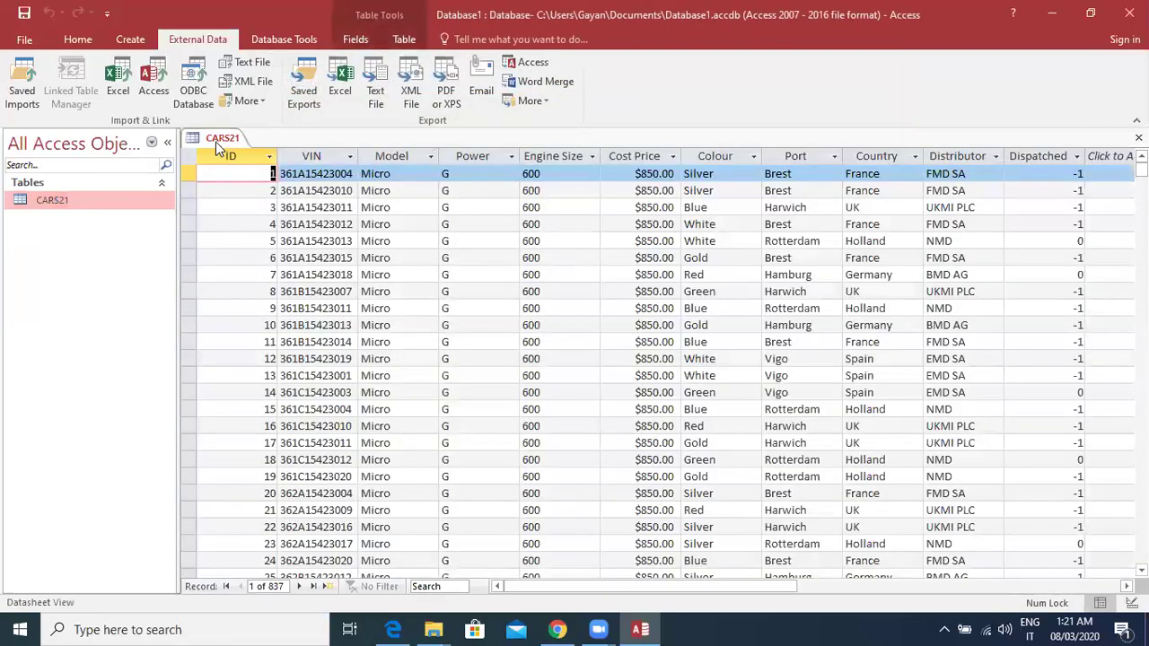
pyautogui.rightClick(217, 139)
pyautogui.press('Escape')
pyautogui.rightClick(237, 139)
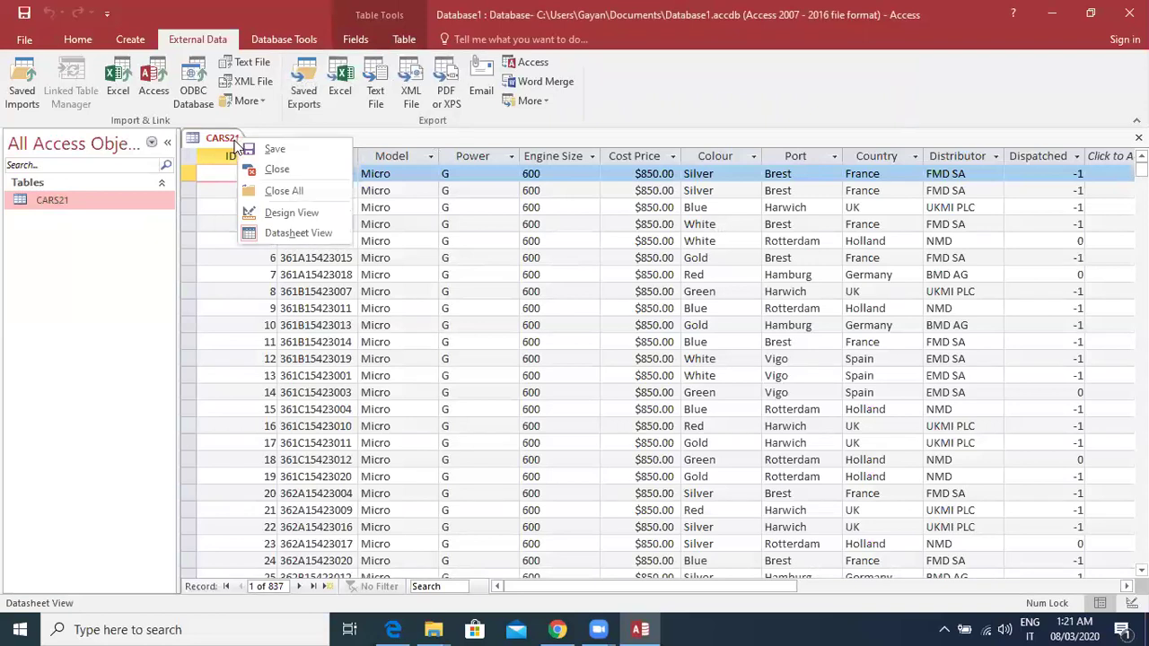
pyautogui.click(286, 213)
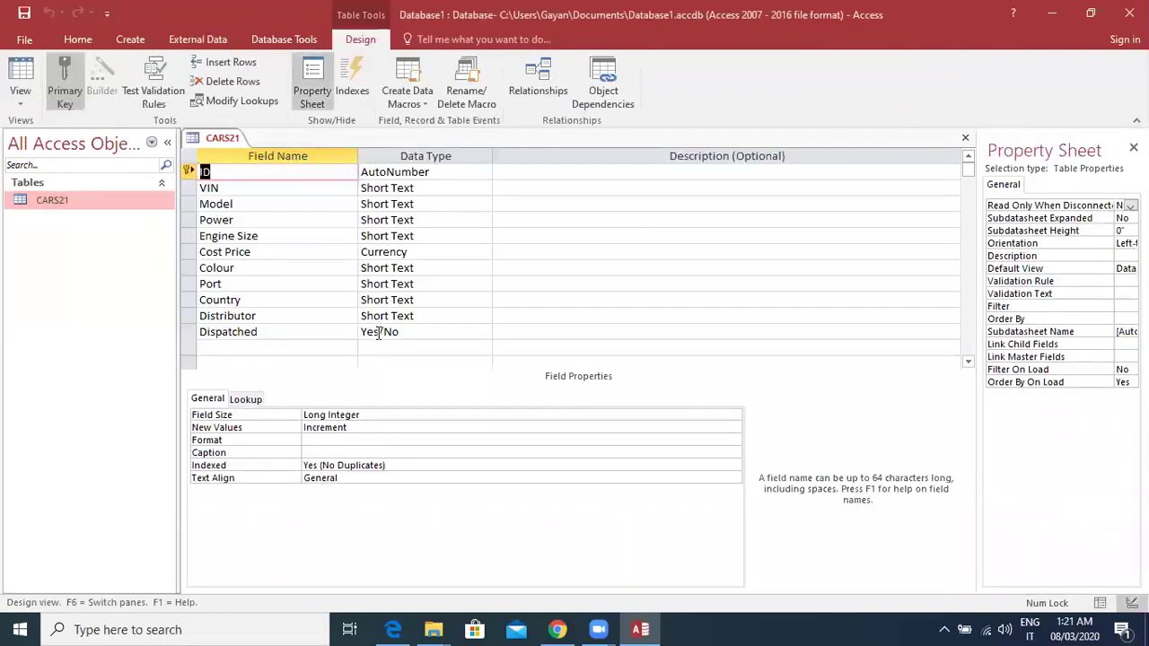
# Set the Dispatched field's display format to Yes/No.
pyautogui.click(379, 333)
pyautogui.click(319, 416)
pyautogui.click(734, 415)
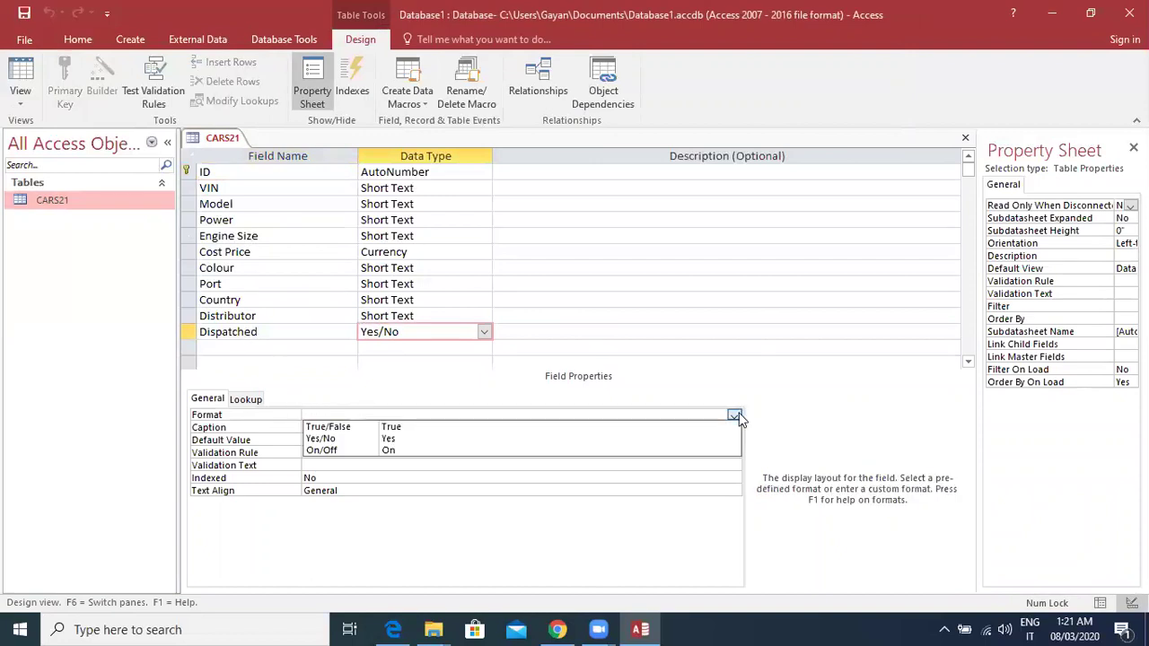
pyautogui.click(534, 440)
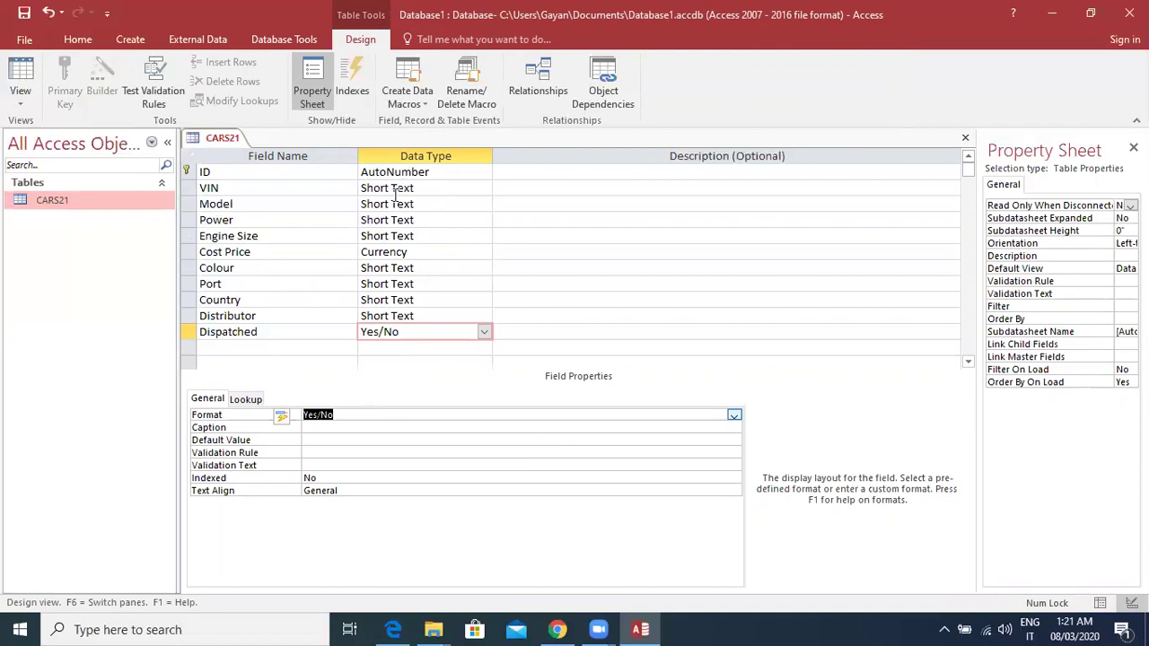
# Set the Cost Price field's display format to Currency.
pyautogui.click(384, 252)
pyautogui.click(329, 414)
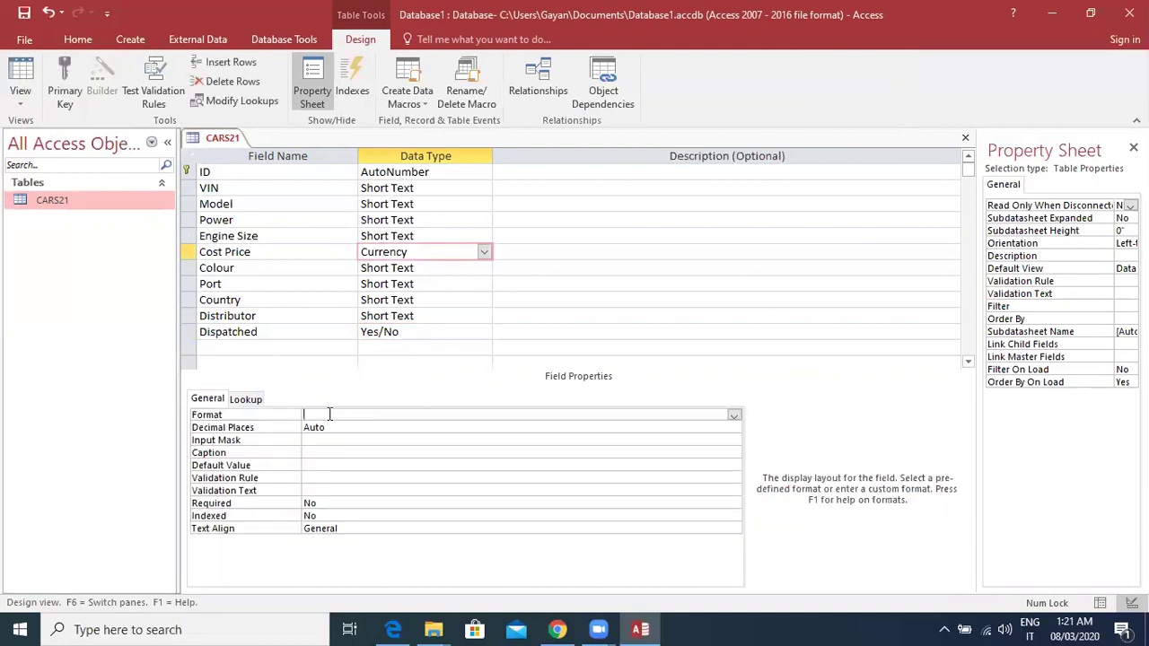
pyautogui.click(735, 415)
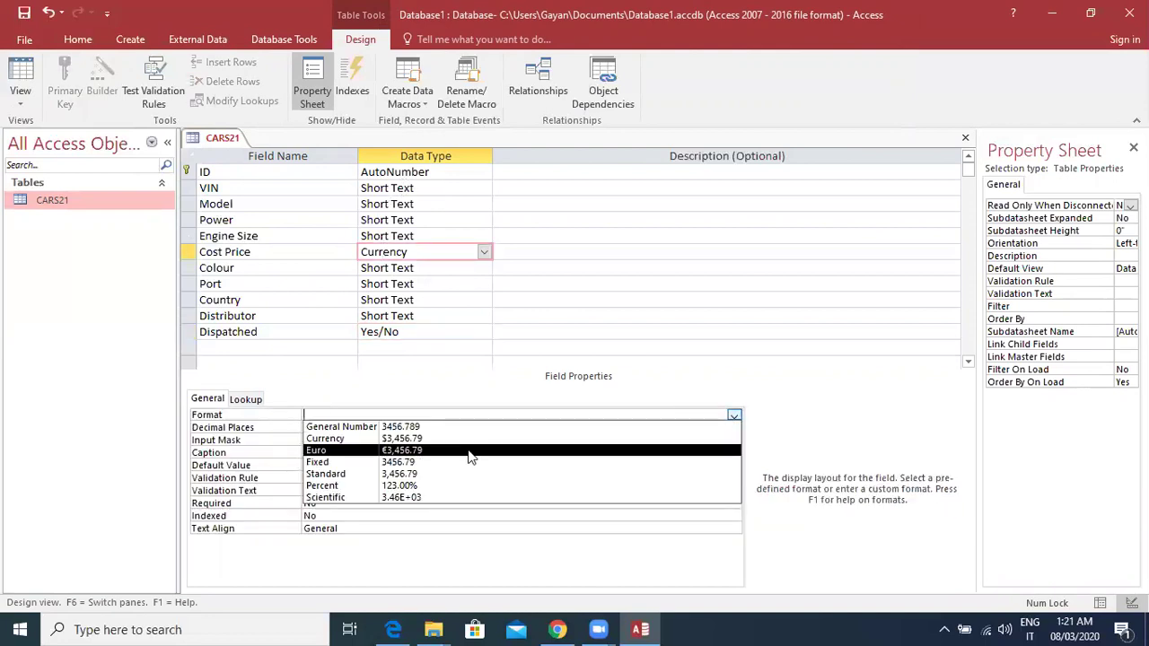
pyautogui.click(468, 438)
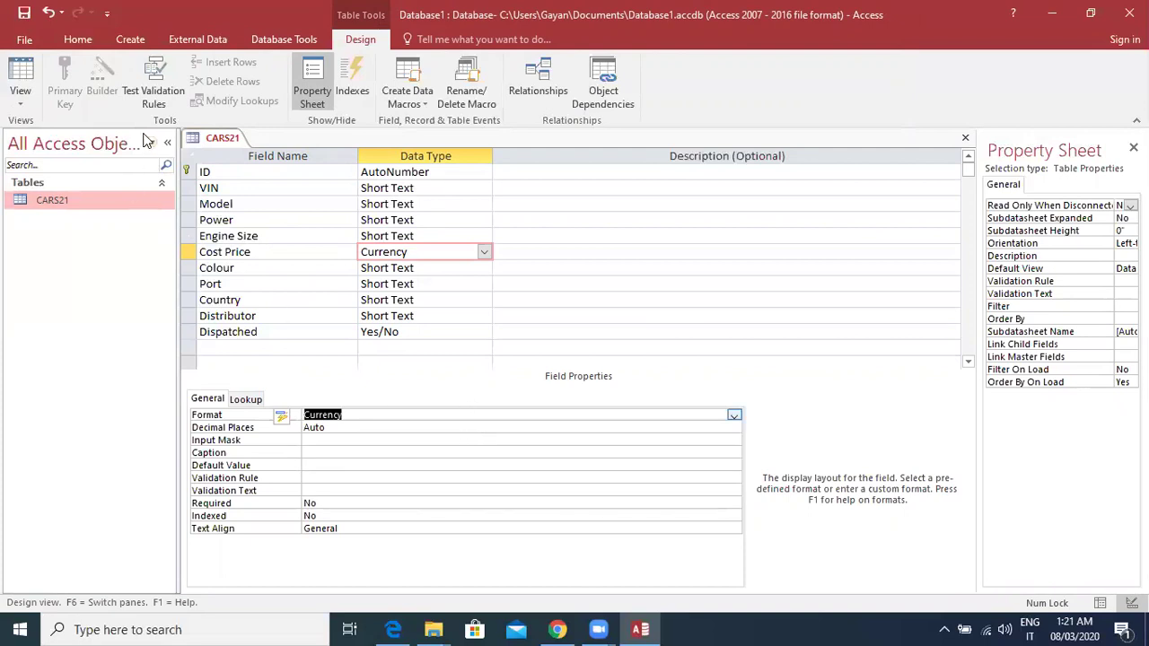
# Open Snipping Tool and capture the CARS21 design with its field names, data types and field properties.
pyautogui.click(114, 629)
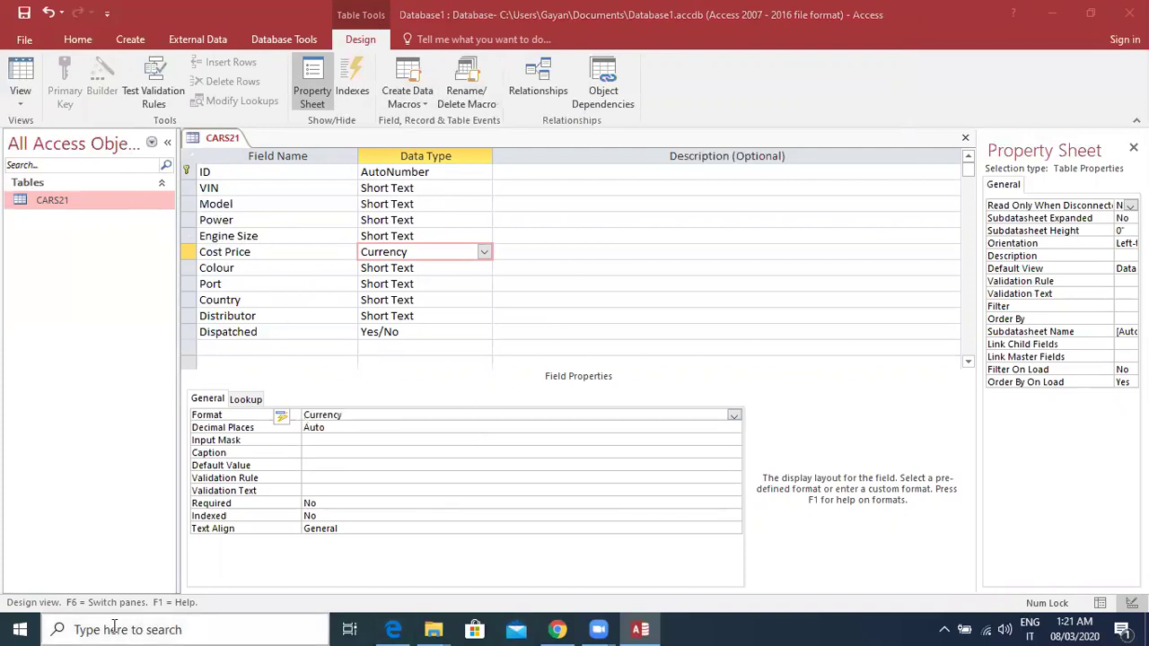
pyautogui.write('sn')
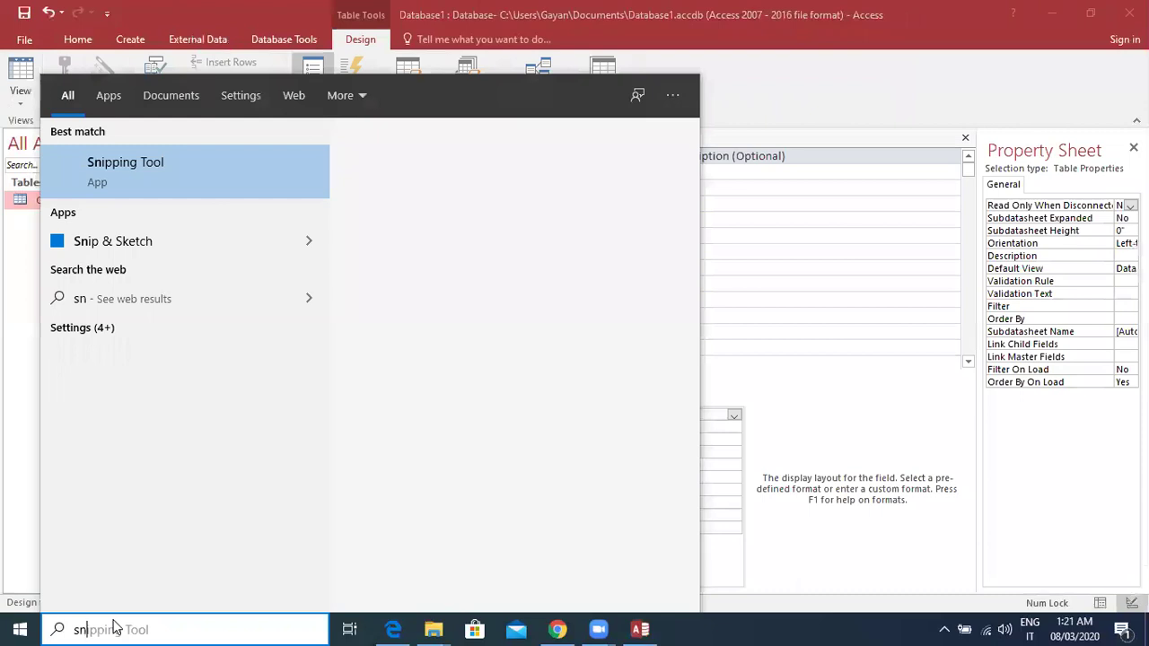
pyautogui.click(123, 170)
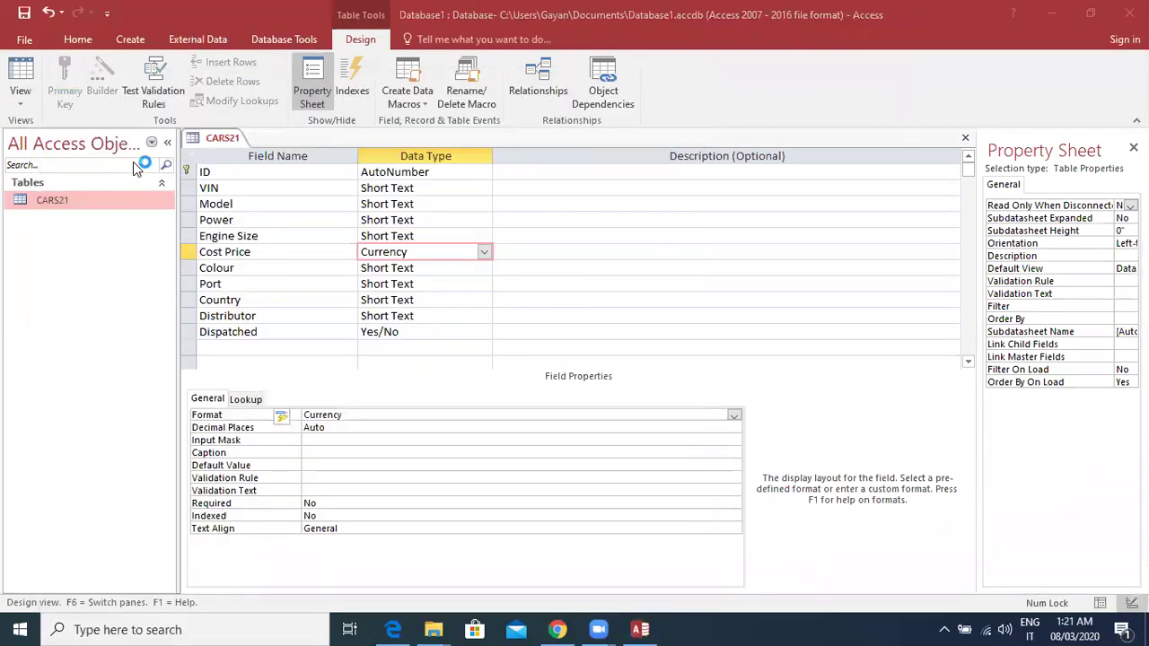
pyautogui.click(314, 248)
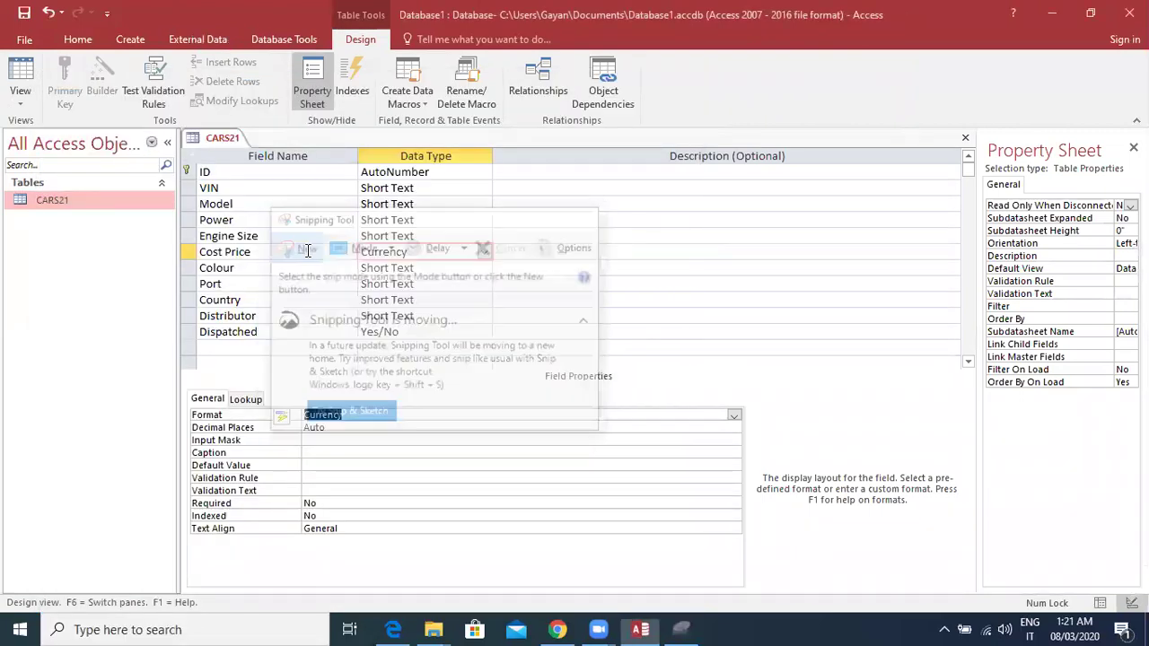
pyautogui.moveTo(159, 125); pyautogui.dragTo(561, 545)
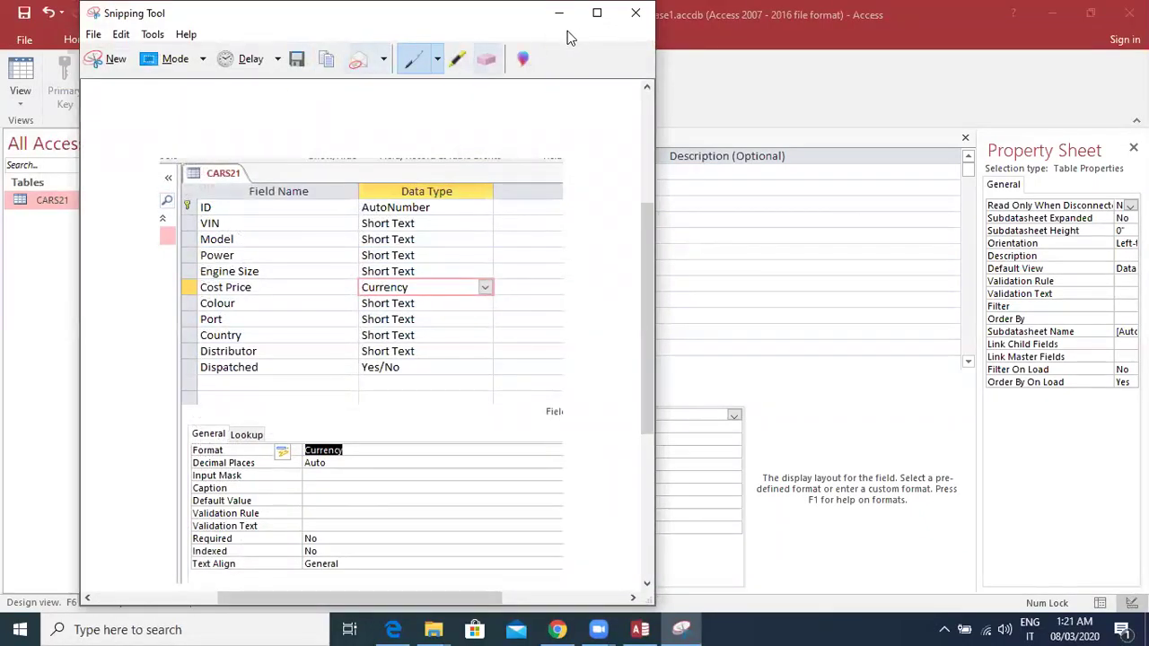
# Open Word 2016 and create a blank document for the evidence.
pyautogui.hotkey('alt', 'Tab')
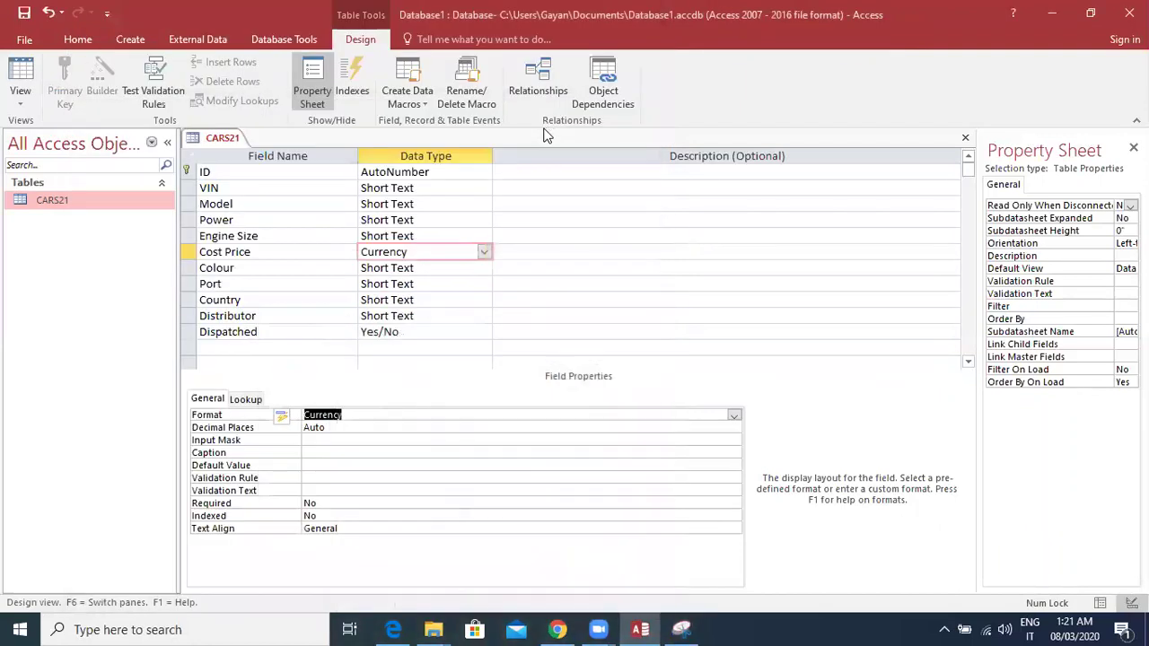
pyautogui.click(206, 629)
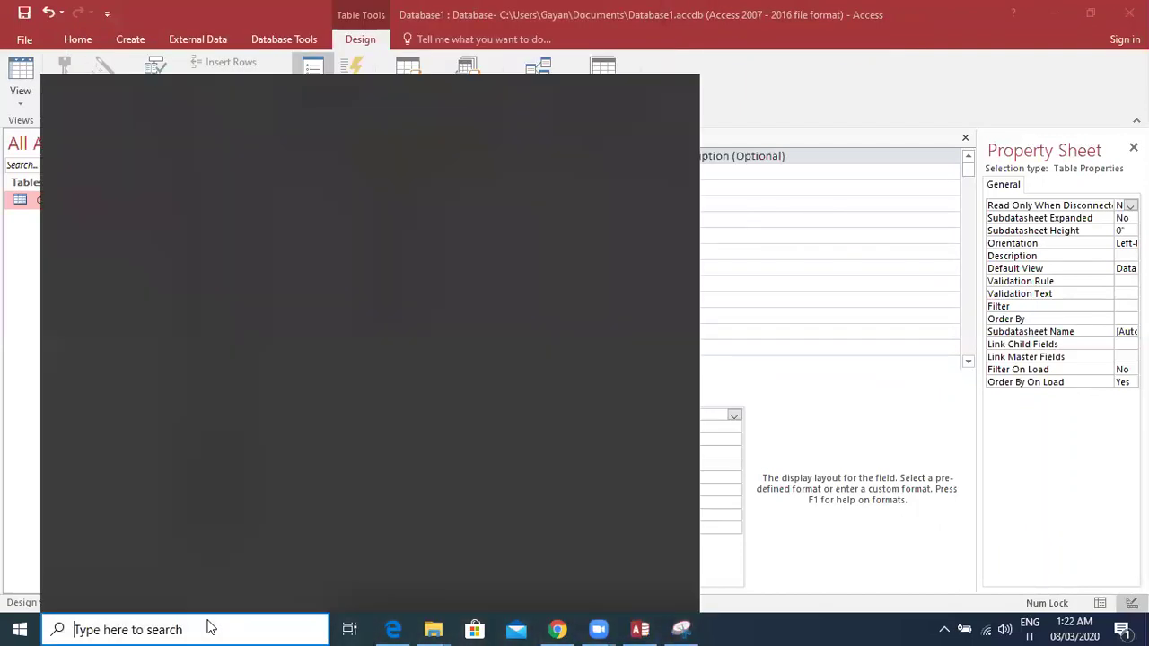
pyautogui.write('wo')
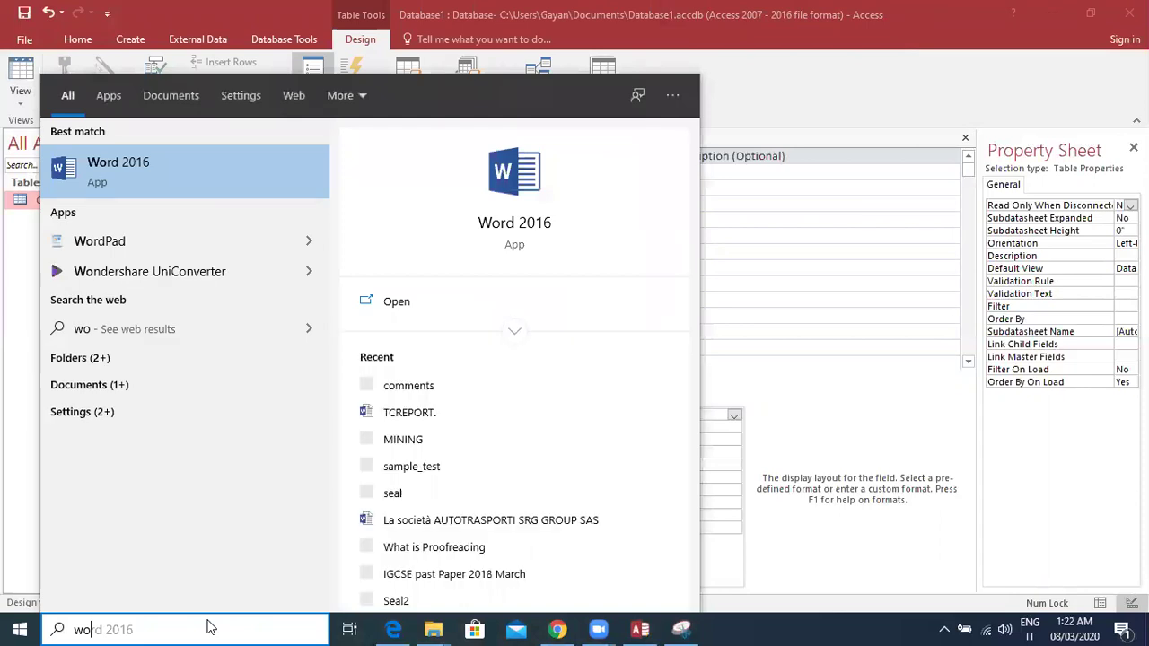
pyautogui.click(131, 165)
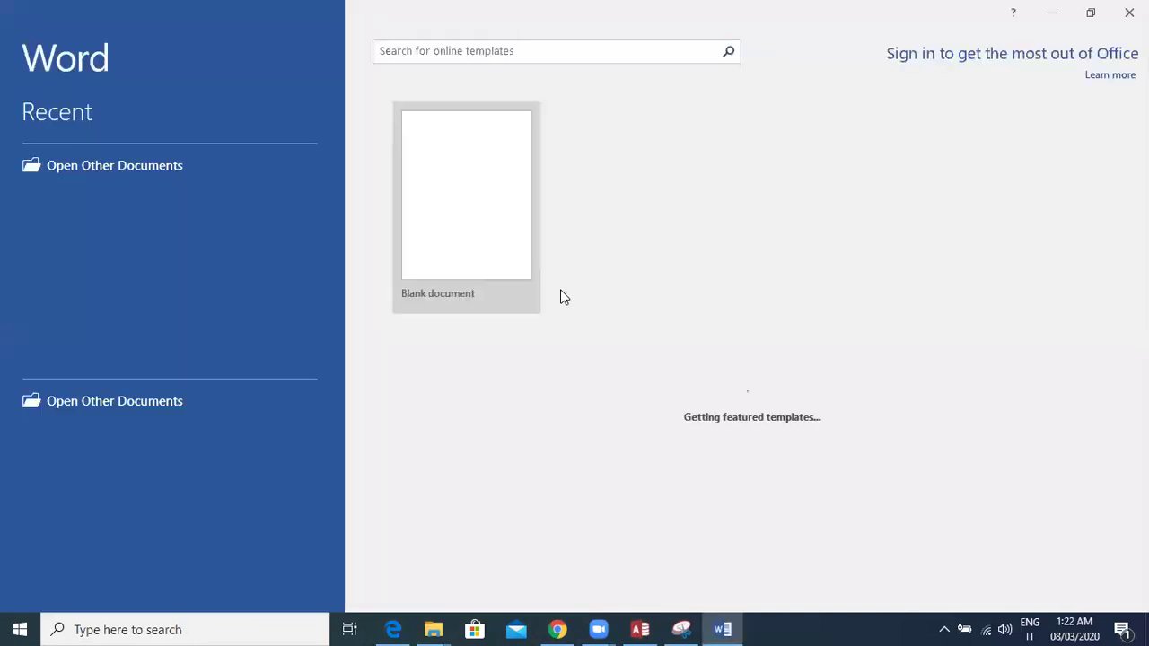
pyautogui.click(484, 206)
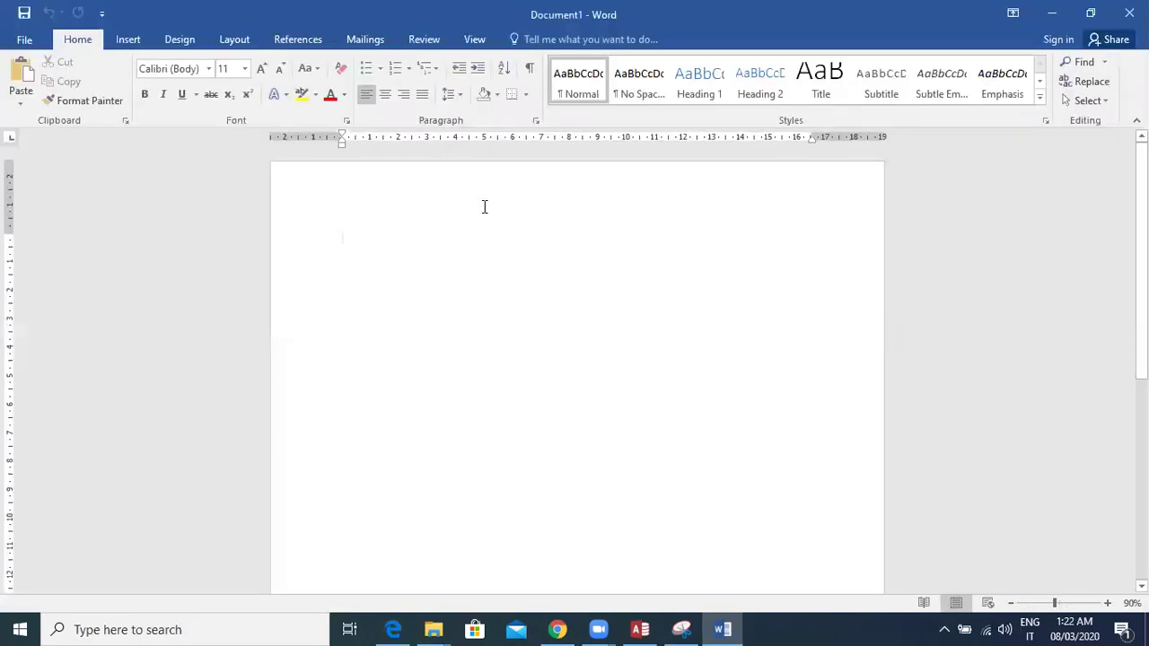
# Paste the captured screenshot of the CARS21 table design into the blank document.
pyautogui.click(22, 77)
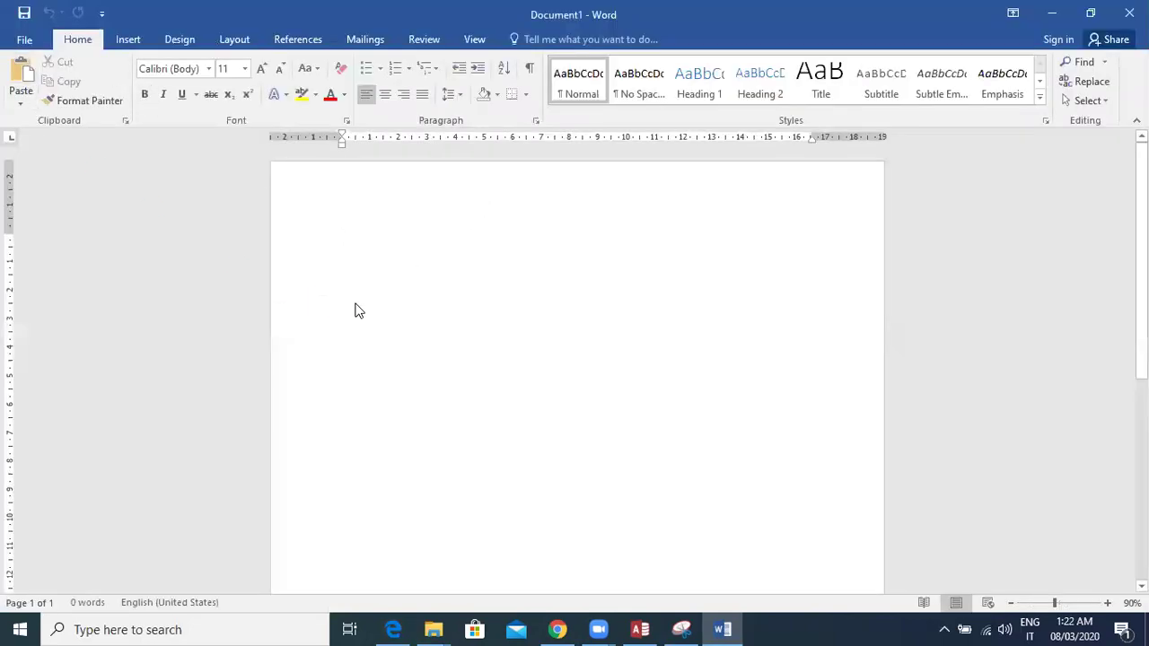
pyautogui.click(485, 311)
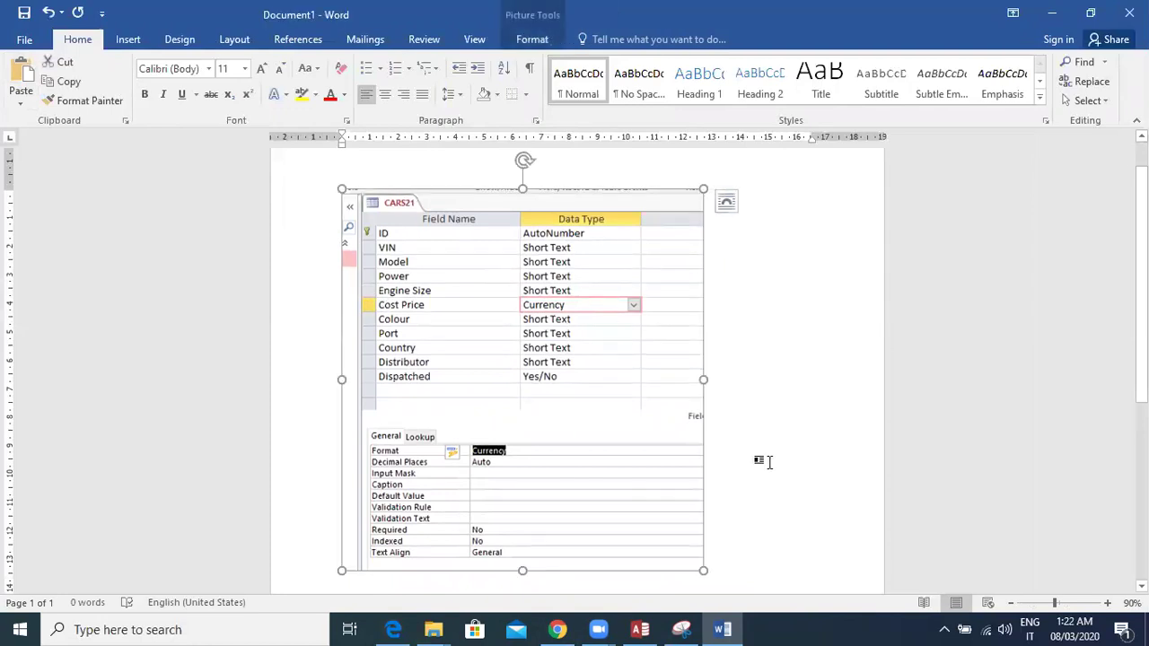
pyautogui.click(844, 505)
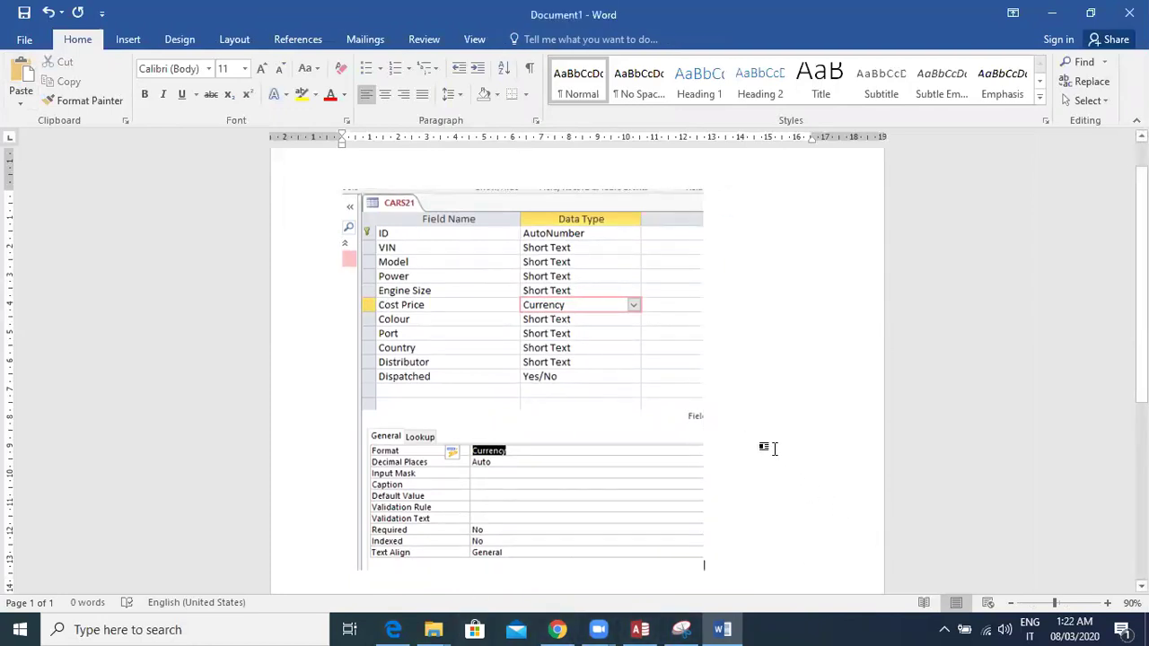
pyautogui.scroll(-2, 772, 467)
# Switch to the past paper PDF in Edge and read question 45 with its three records to insert.
pyautogui.click(393, 630)
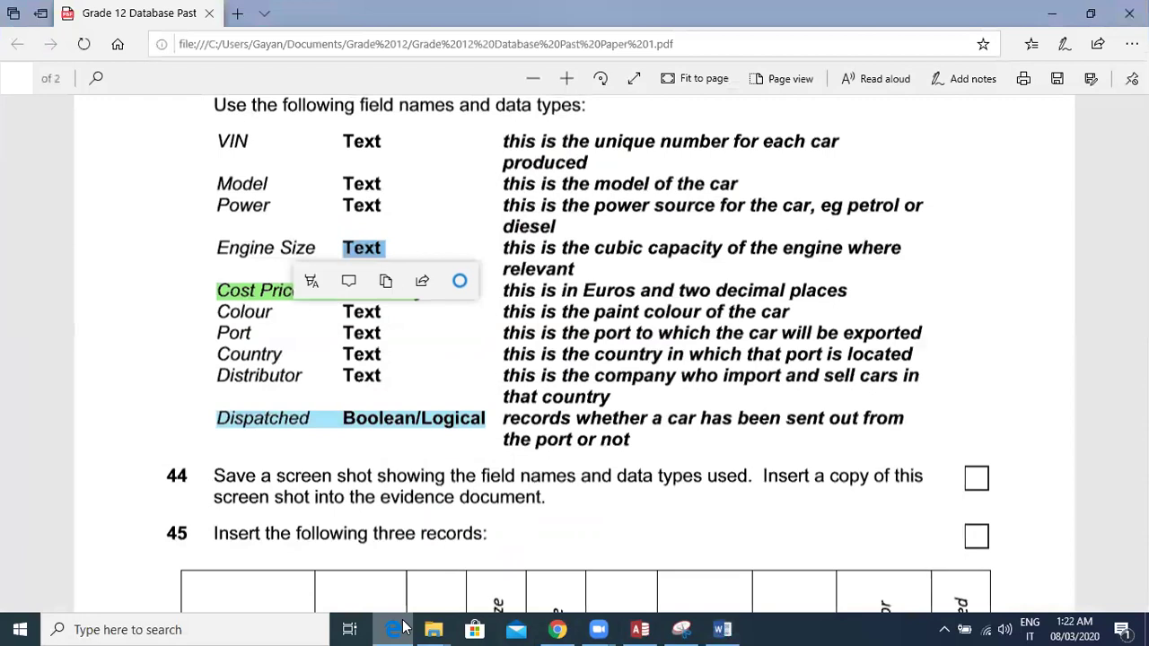
pyautogui.scroll(-3, 554, 416)
pyautogui.scroll(-1, 554, 416)
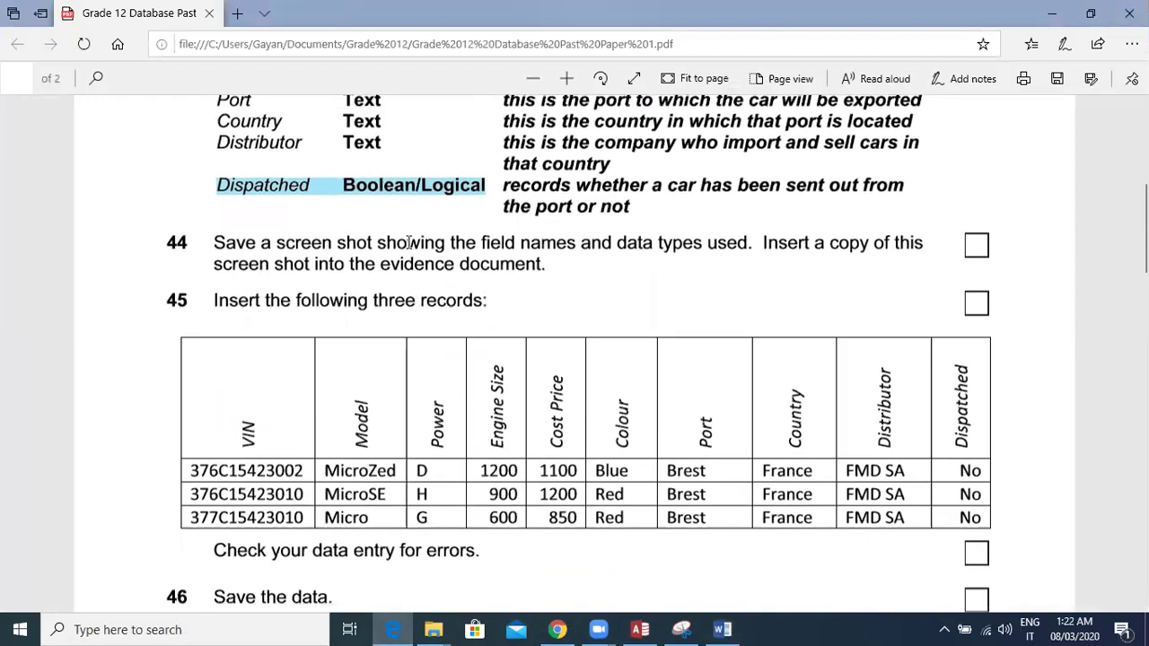
pyautogui.moveTo(282, 312); pyautogui.dragTo(485, 307)
pyautogui.click(548, 393)
pyautogui.scroll(-5, 572, 367)
pyautogui.scroll(2, 574, 366)
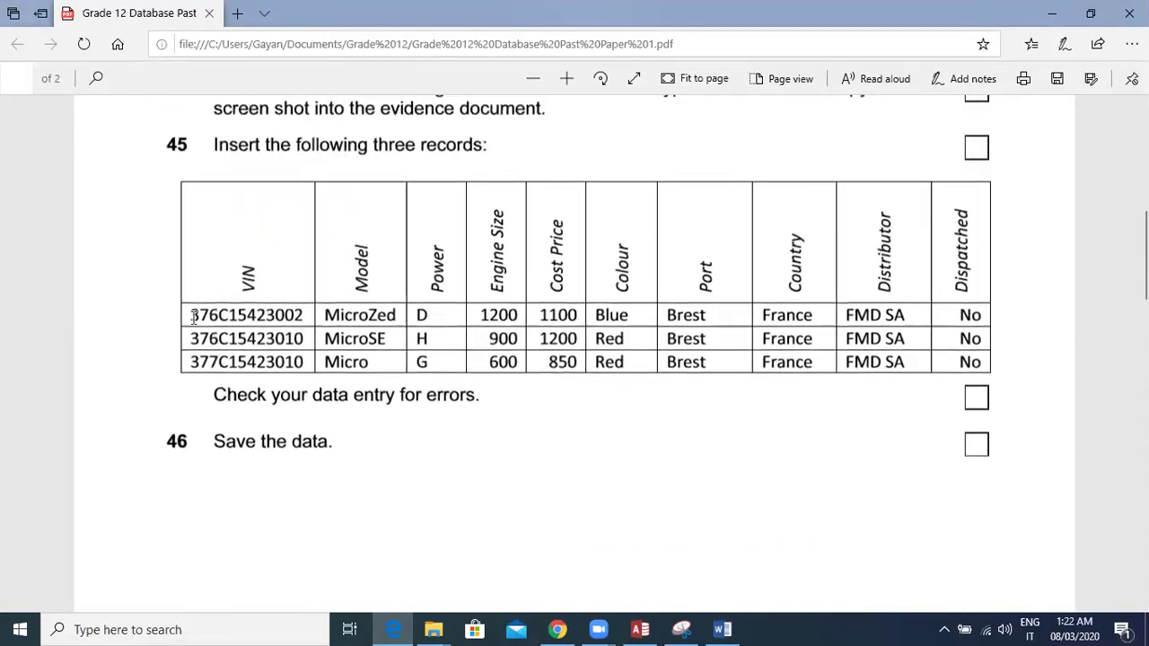
# Copy the first record's VIN, 376C15423002, from the question 45 table.
pyautogui.moveTo(190, 316); pyautogui.dragTo(299, 314)
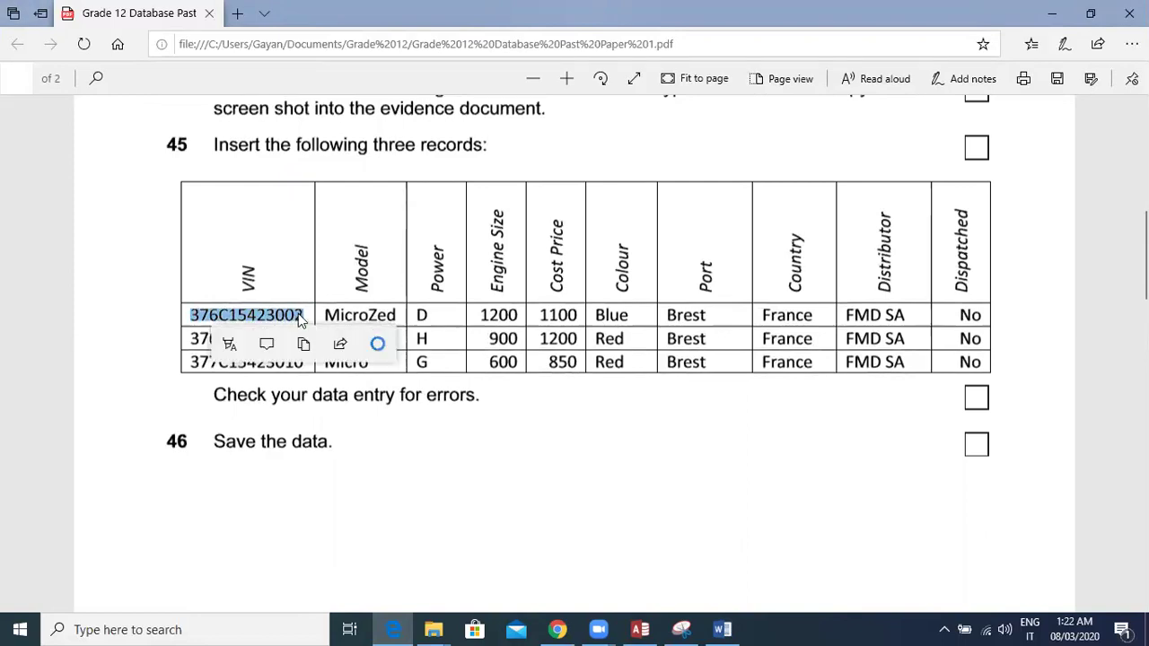
pyautogui.rightClick(287, 315)
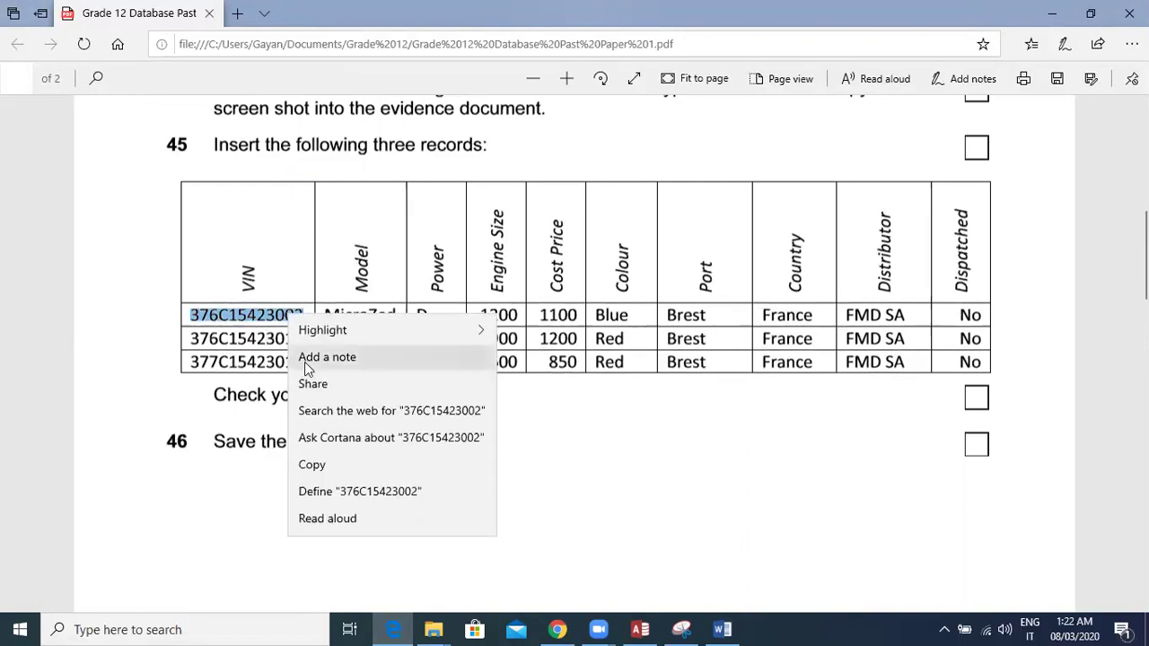
pyautogui.click(313, 465)
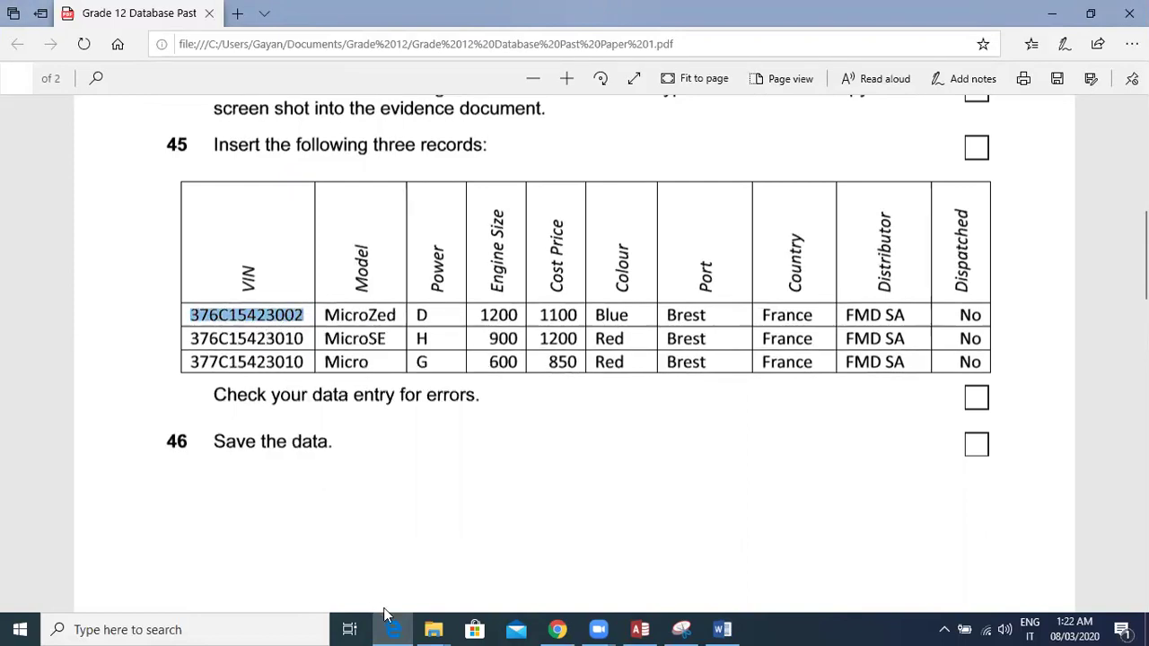
# Switch to Access, save the CARS21 table design and show the table in Datasheet View.
pyautogui.click(557, 630)
pyautogui.scroll(-2, 468, 407)
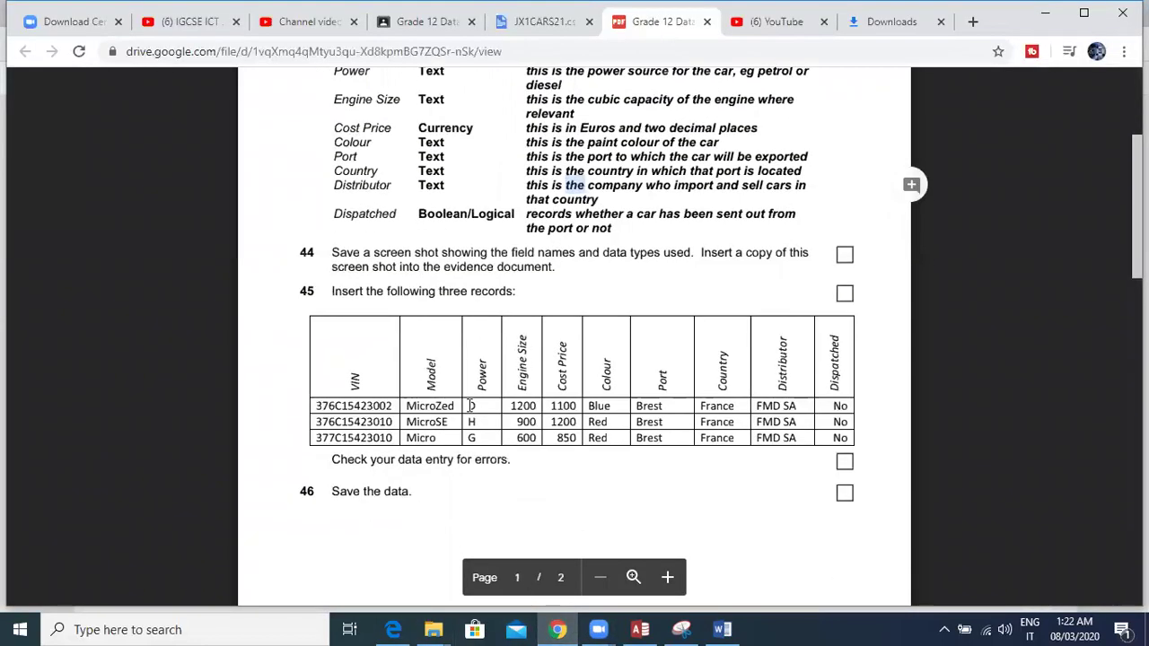
pyautogui.hotkey('alt', 'Tab')
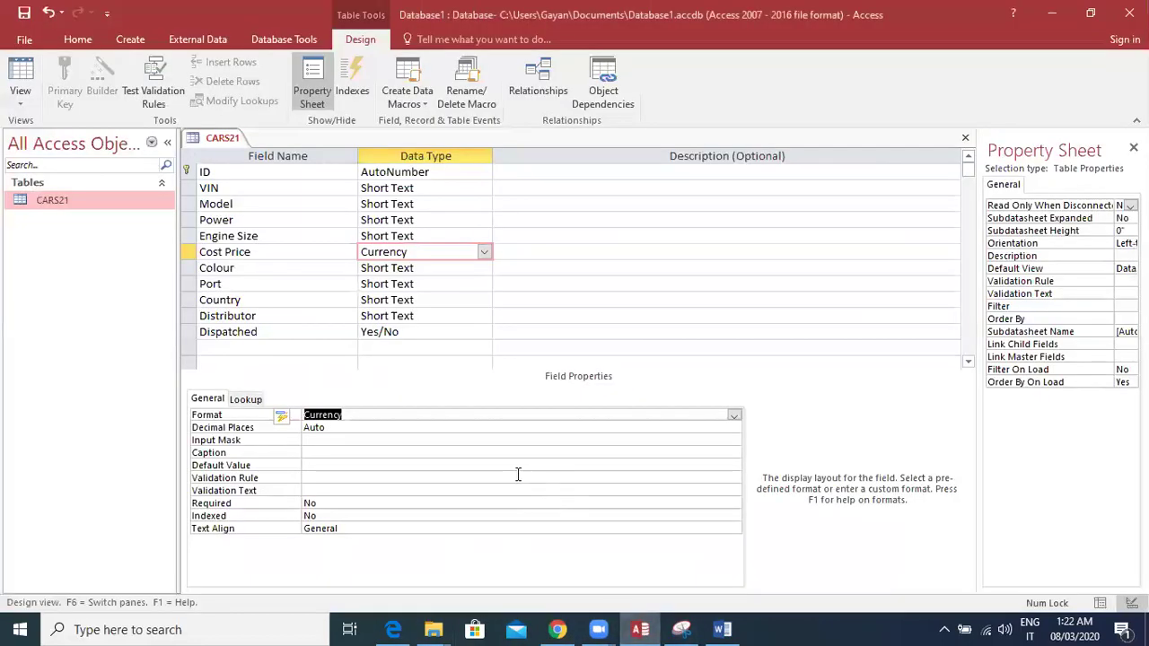
pyautogui.rightClick(224, 139)
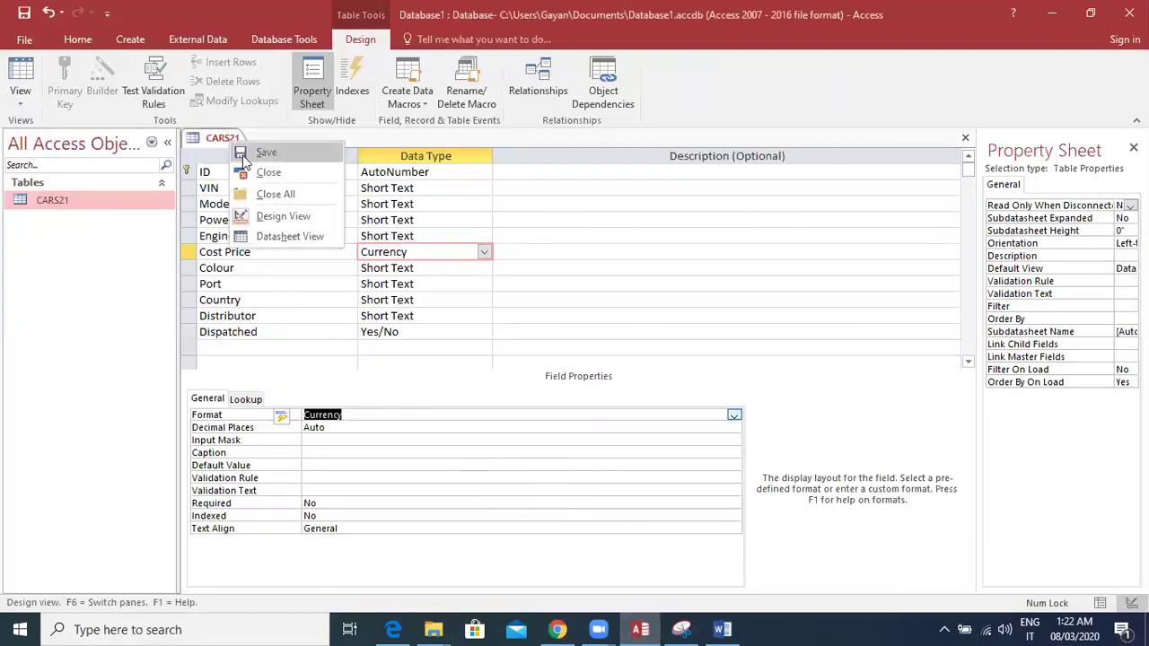
pyautogui.click(246, 155)
pyautogui.click(21, 74)
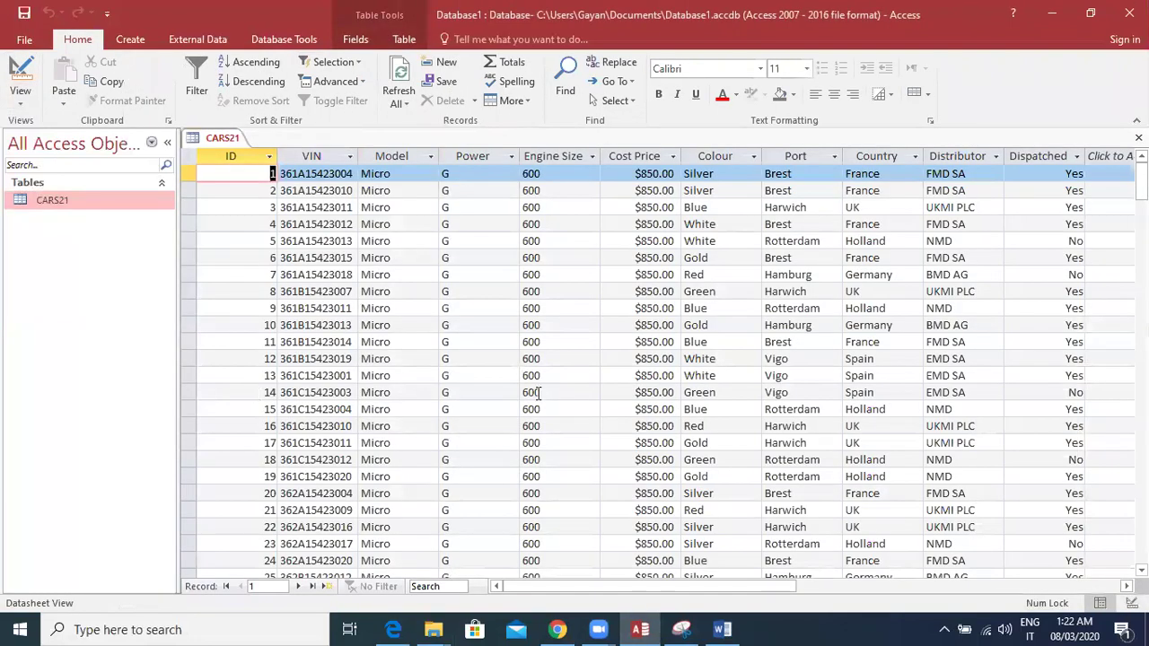
# Start a new record at the end of CARS21 and paste 376C15423002 as its VIN.
pyautogui.scroll(-9, 598, 372)
pyautogui.moveTo(1141, 220); pyautogui.dragTo(1141, 375)
pyautogui.scroll(-5, 488, 519)
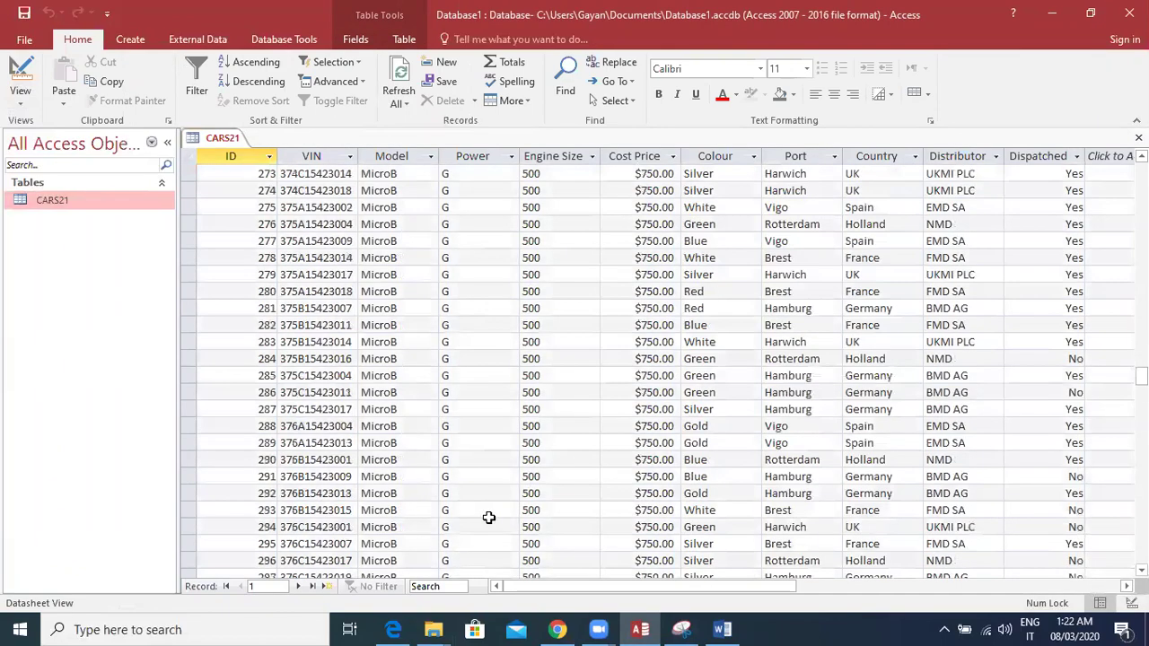
pyautogui.scroll(-20, 489, 518)
pyautogui.scroll(-20, 573, 473)
pyautogui.scroll(-11, 591, 484)
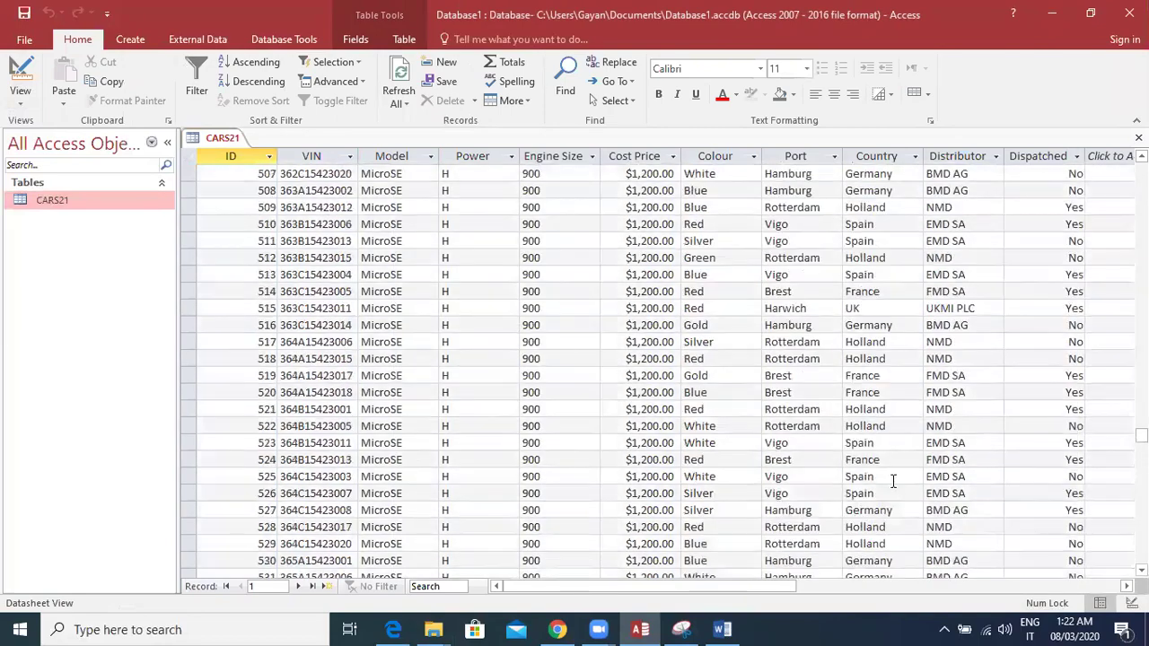
pyautogui.moveTo(1141, 433); pyautogui.dragTo(1142, 555)
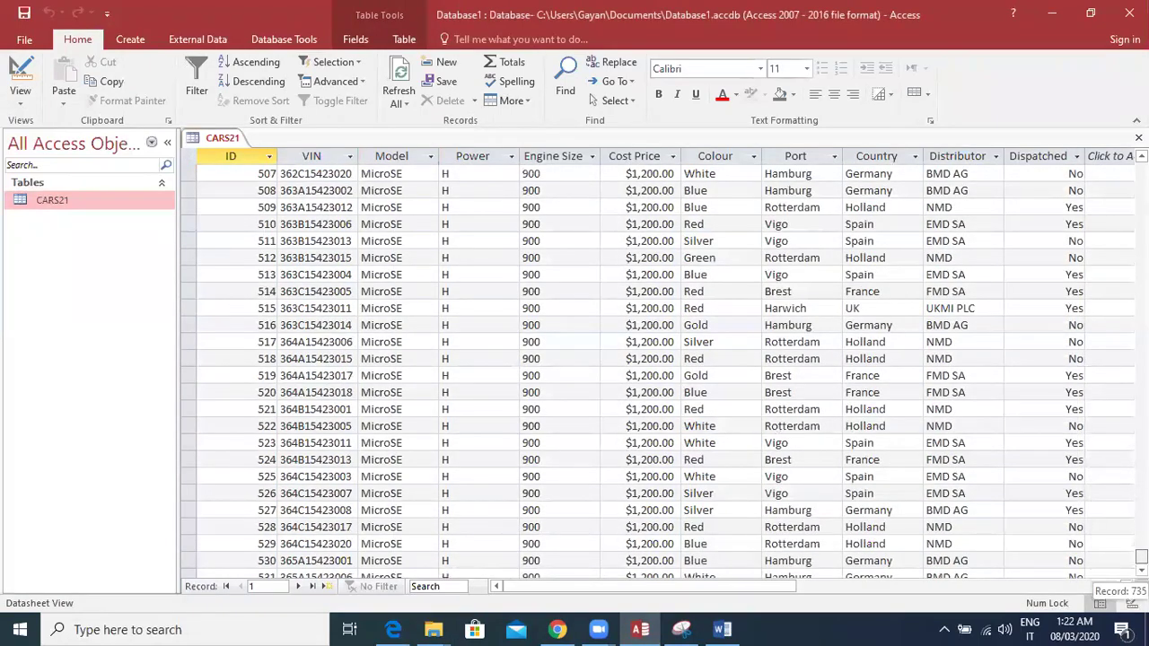
pyautogui.scroll(-13, 1013, 542)
pyautogui.moveTo(1142, 466); pyautogui.dragTo(1141, 554)
pyautogui.scroll(3, 723, 488)
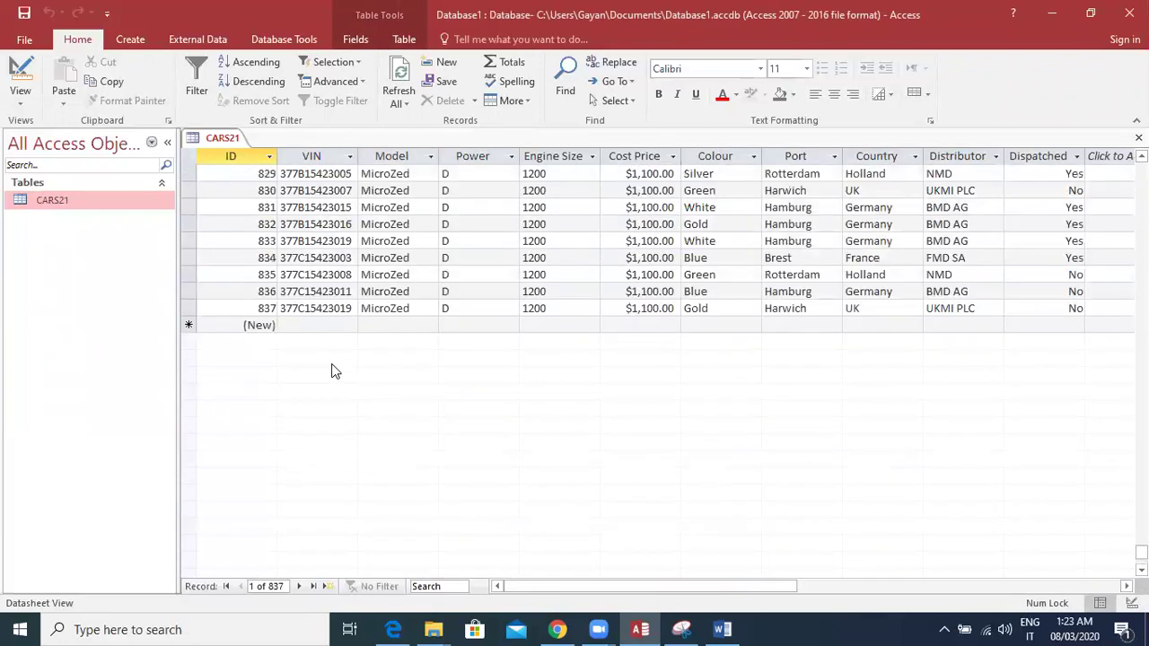
pyautogui.click(318, 324)
pyautogui.hotkey('ctrl', 'v')
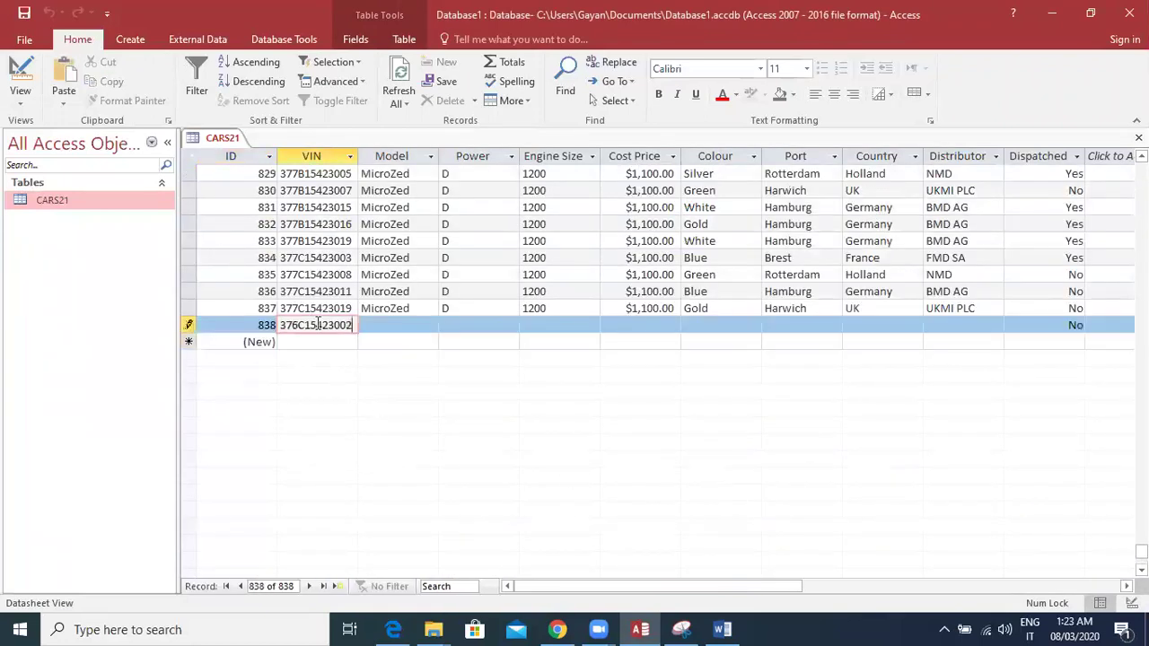
# Copy MicroZed from the past paper's first record into the new CARS21 record's Model field.
pyautogui.click(388, 327)
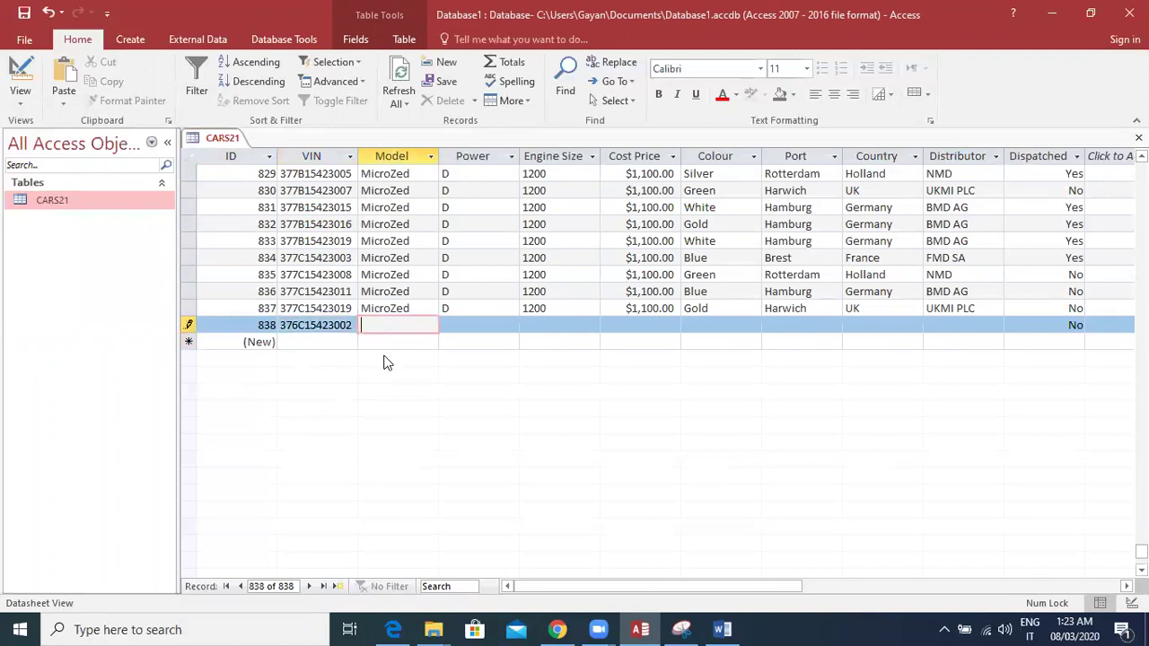
pyautogui.click(394, 629)
pyautogui.moveTo(327, 315); pyautogui.dragTo(393, 315)
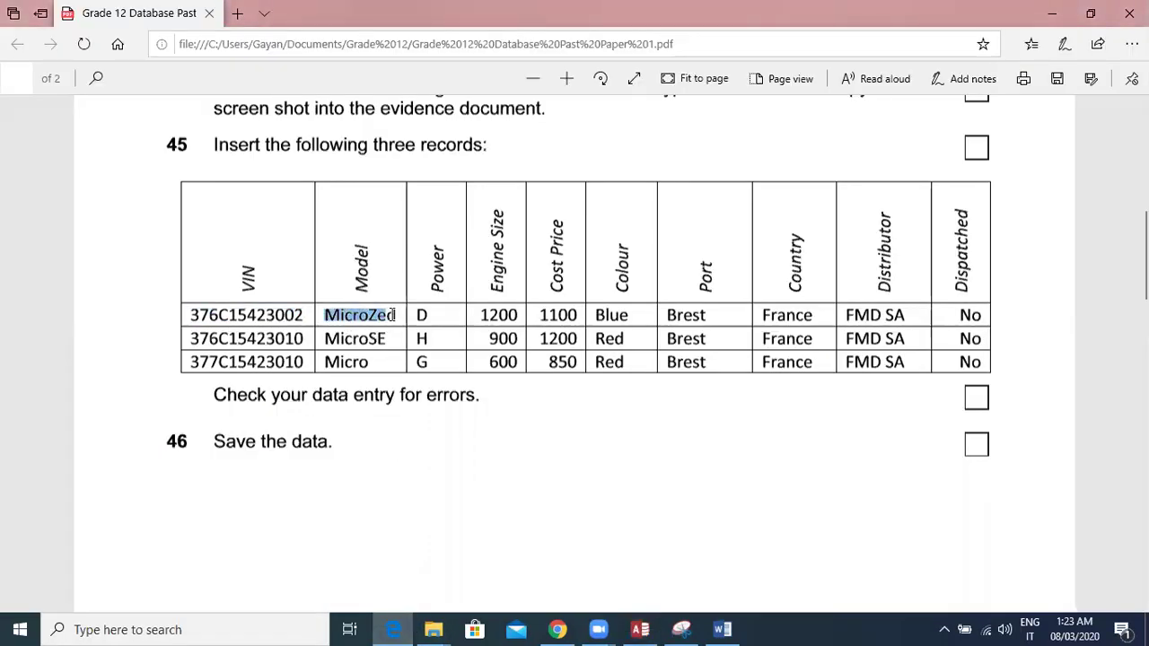
pyautogui.click(397, 342)
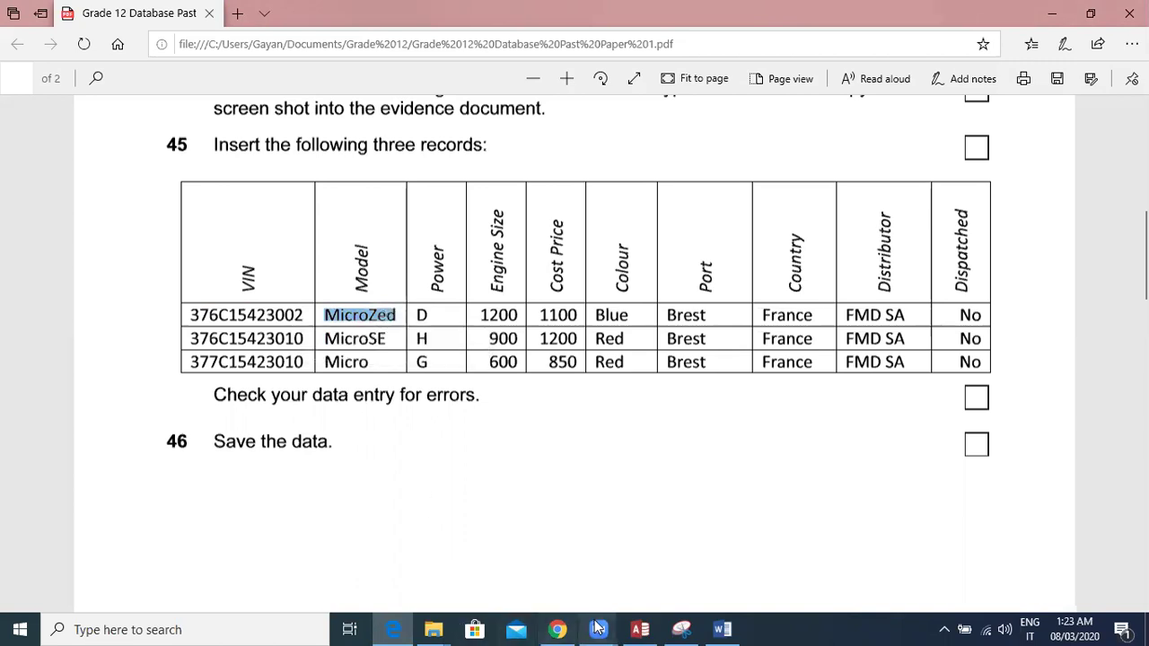
pyautogui.click(640, 629)
pyautogui.hotkey('ctrl', 'v')
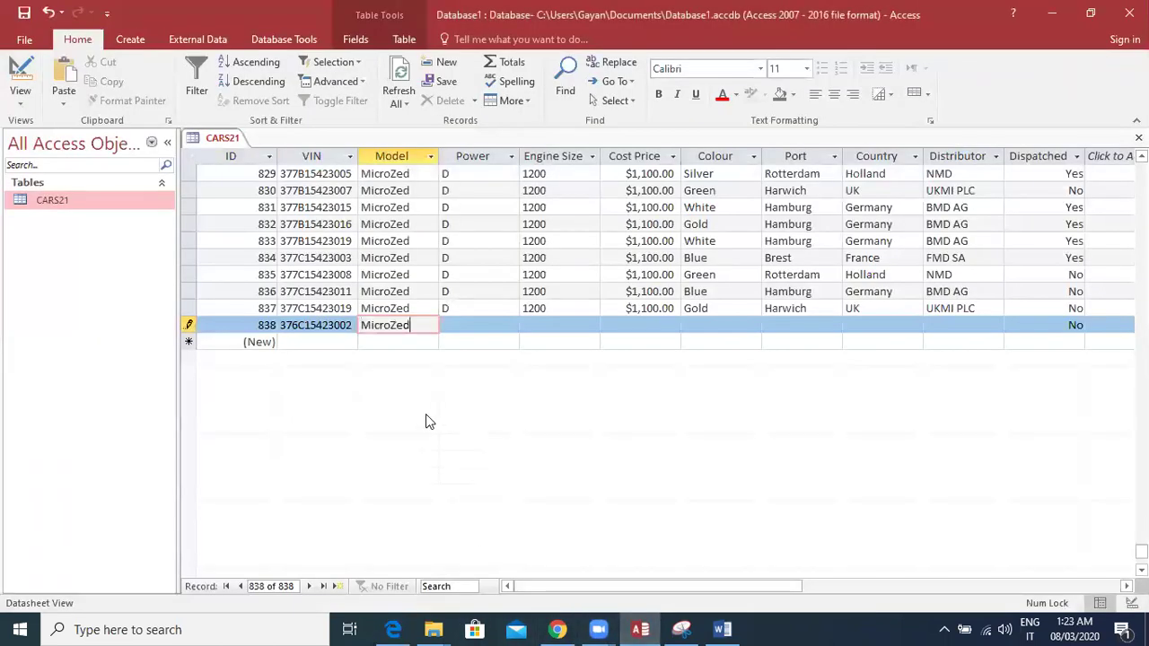
# Check the first record's power code in the past paper and enter D in the new record's Power field.
pyautogui.click(460, 324)
pyautogui.click(399, 628)
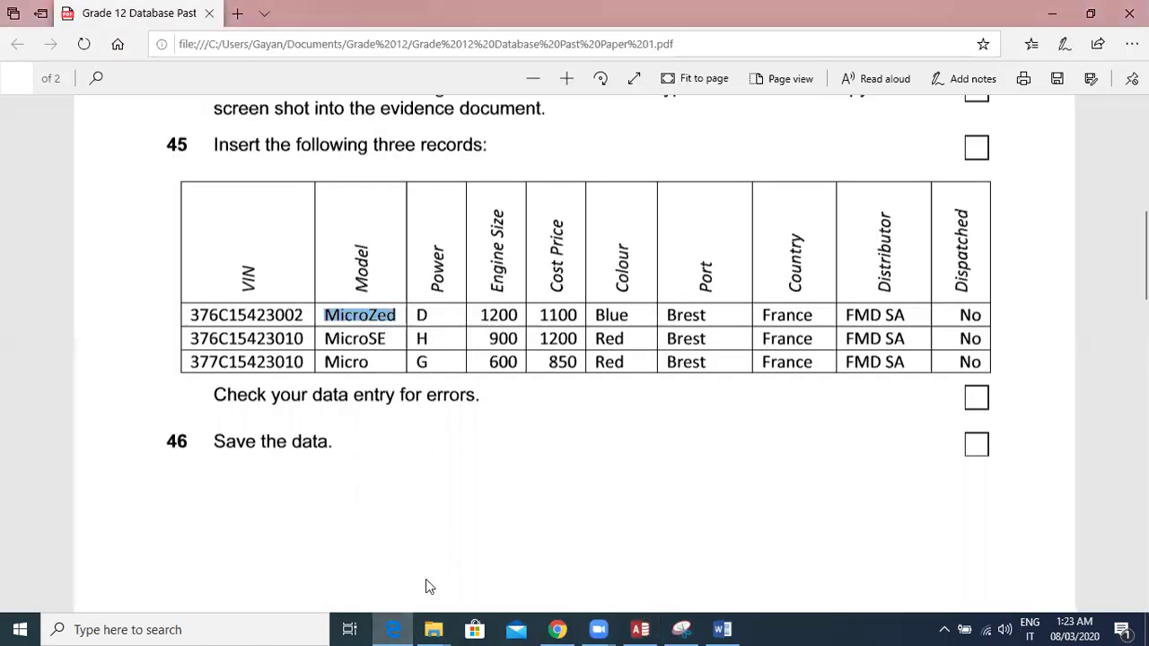
pyautogui.click(396, 630)
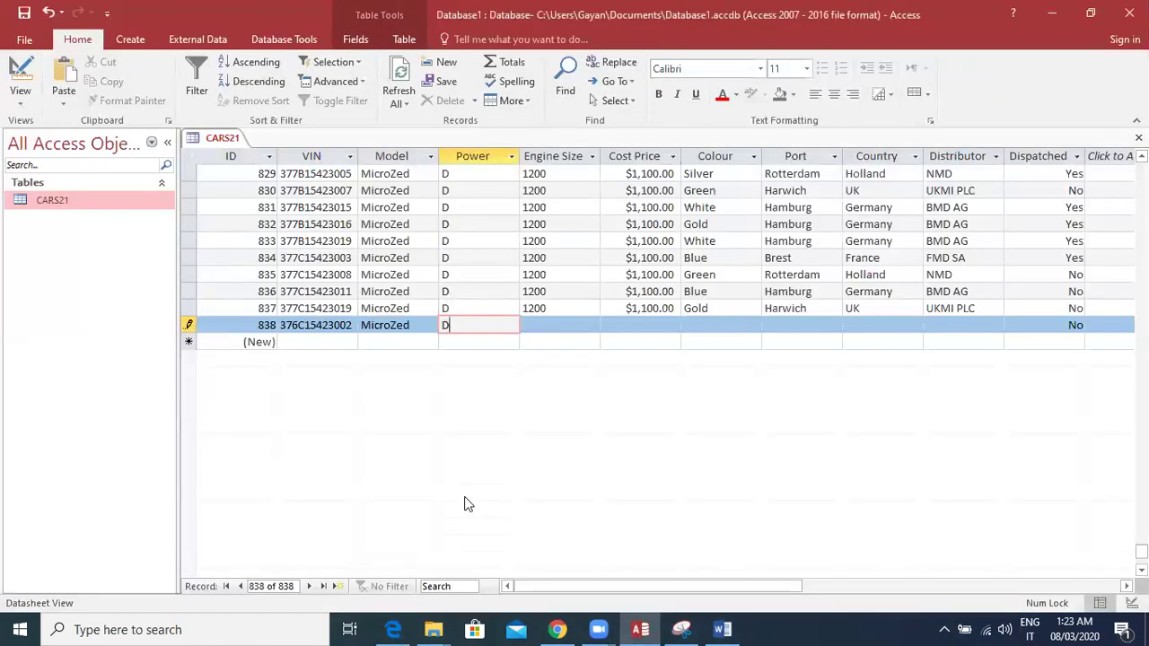
# Copy 1200 from the past paper's first record into the new CARS21 record's Engine Size field.
pyautogui.click(551, 325)
pyautogui.click(395, 630)
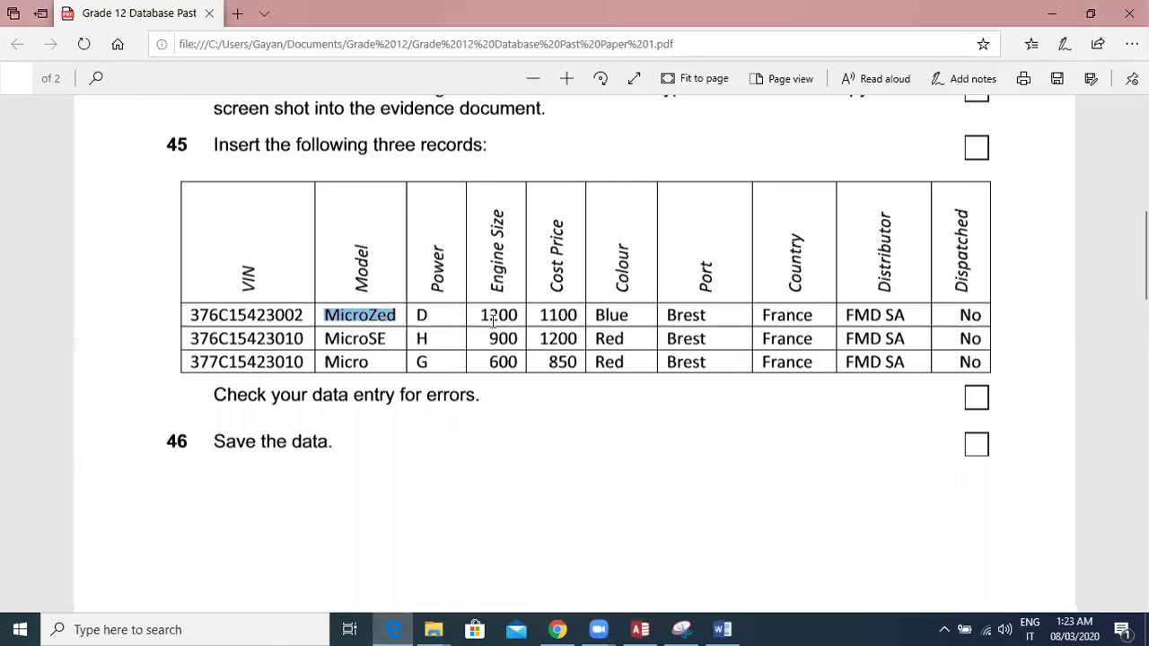
pyautogui.moveTo(483, 315); pyautogui.dragTo(524, 316)
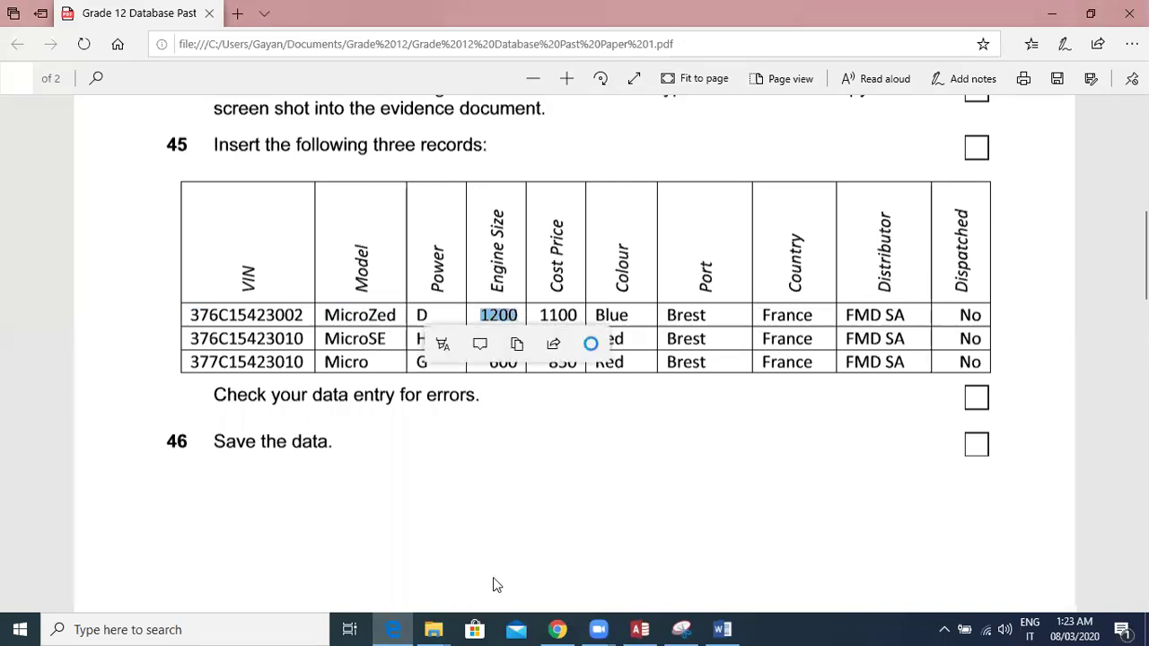
pyautogui.click(516, 344)
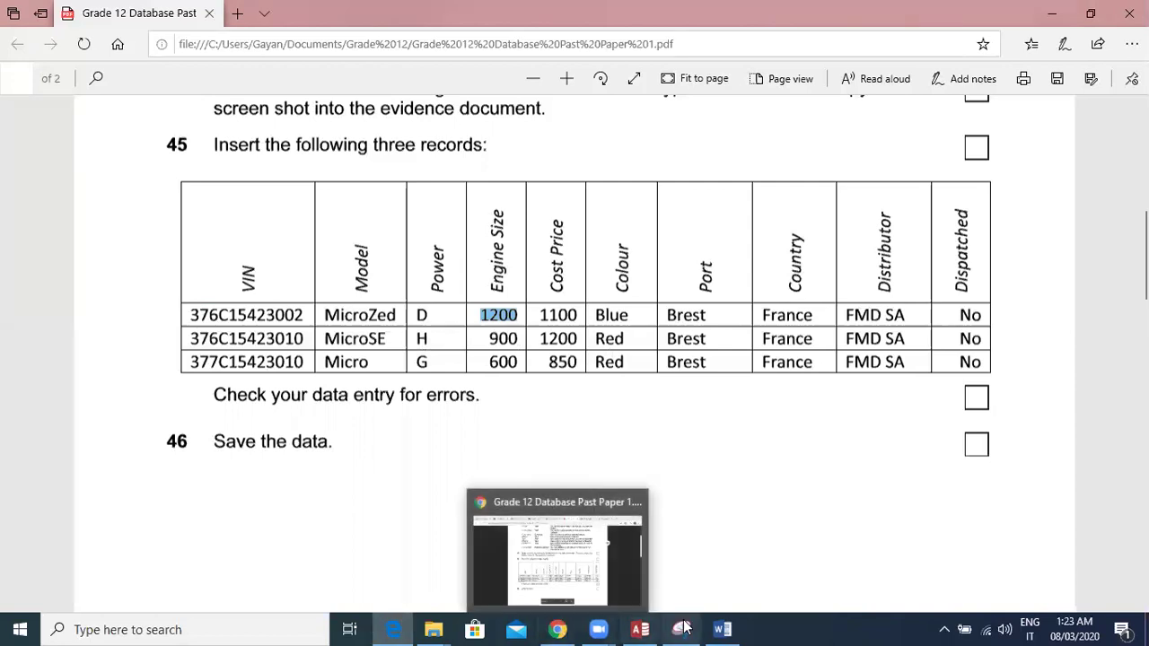
pyautogui.click(641, 628)
pyautogui.hotkey('ctrl', 'v')
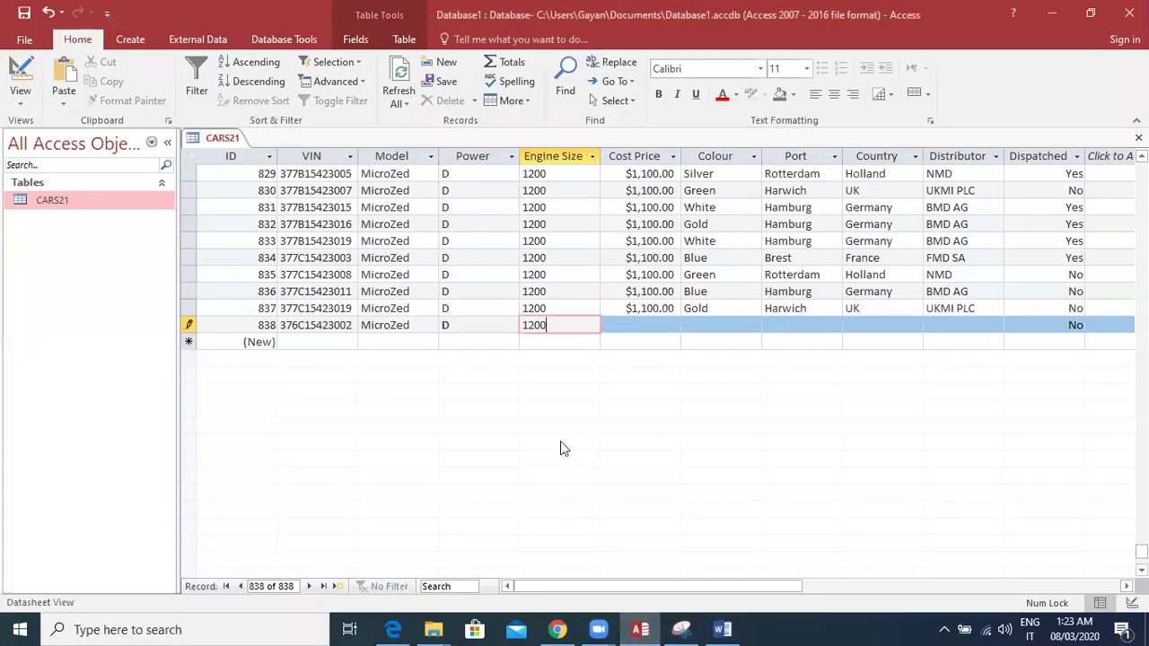
# Copy 1100 from the past paper's first record into the new CARS21 record's Cost Price field.
pyautogui.click(641, 325)
pyautogui.click(395, 629)
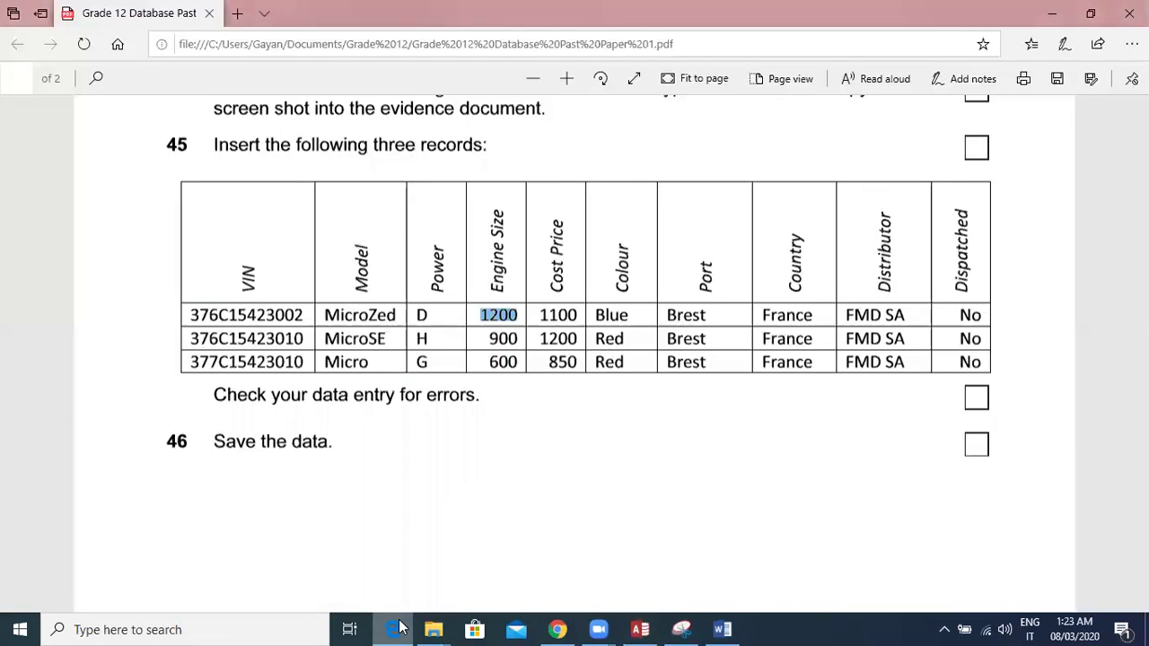
pyautogui.moveTo(541, 315); pyautogui.dragTo(579, 319)
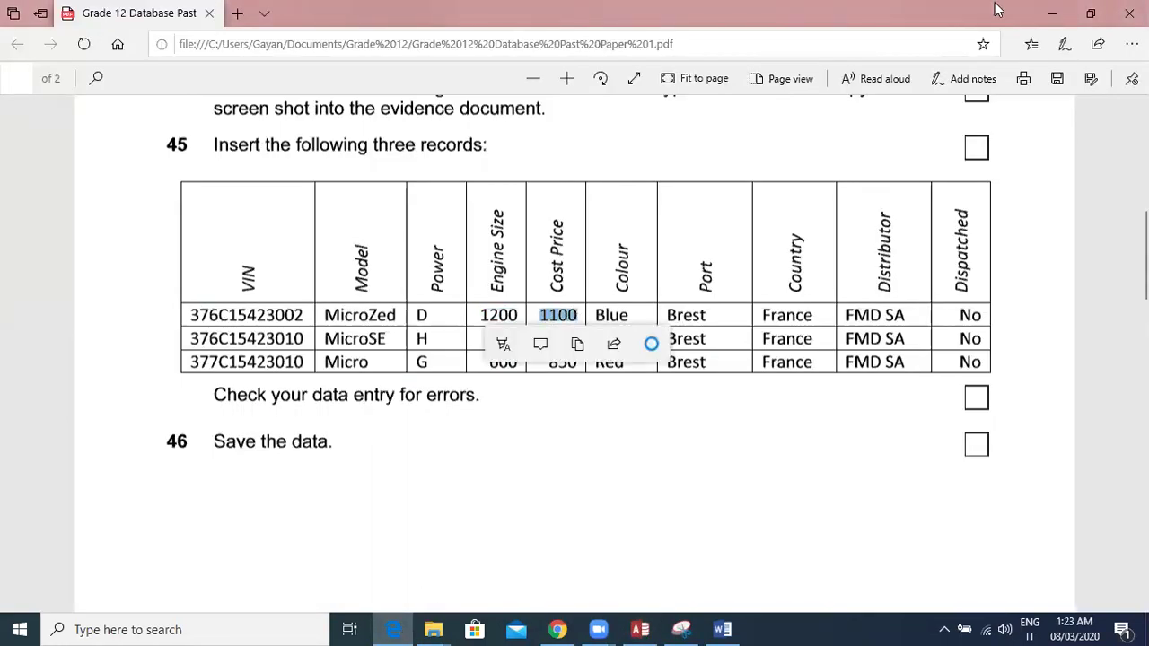
pyautogui.click(1053, 14)
pyautogui.hotkey('ctrl', 'v')
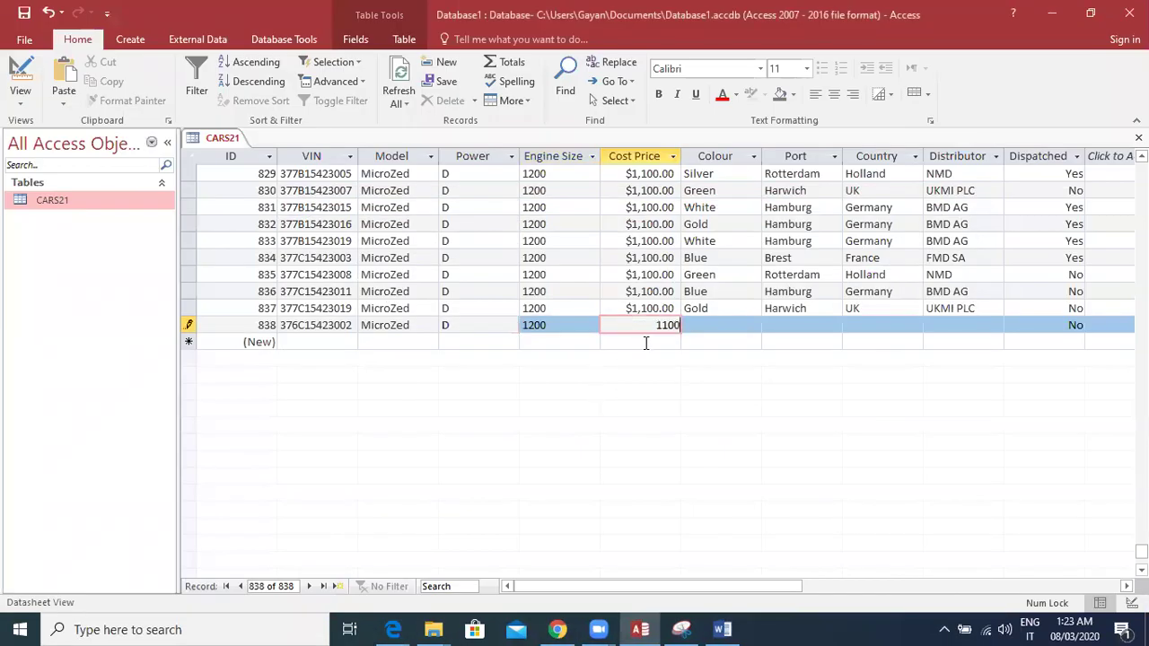
pyautogui.press('Tab')
# Copy Blue from the past paper's first record into the new CARS21 record's Colour field.
pyautogui.click(392, 628)
pyautogui.moveTo(595, 315); pyautogui.dragTo(639, 312)
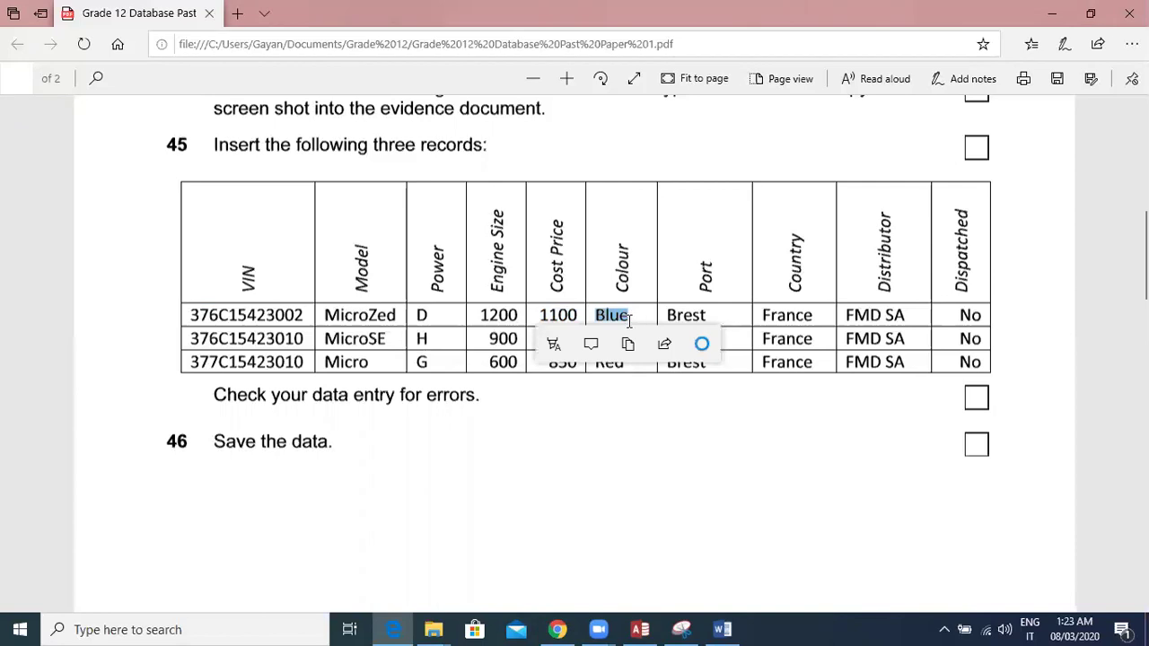
pyautogui.click(641, 629)
pyautogui.hotkey('ctrl', 'v')
pyautogui.press('Tab')
# Copy Brest from the past paper's first record into the new CARS21 record's Port field.
pyautogui.click(387, 628)
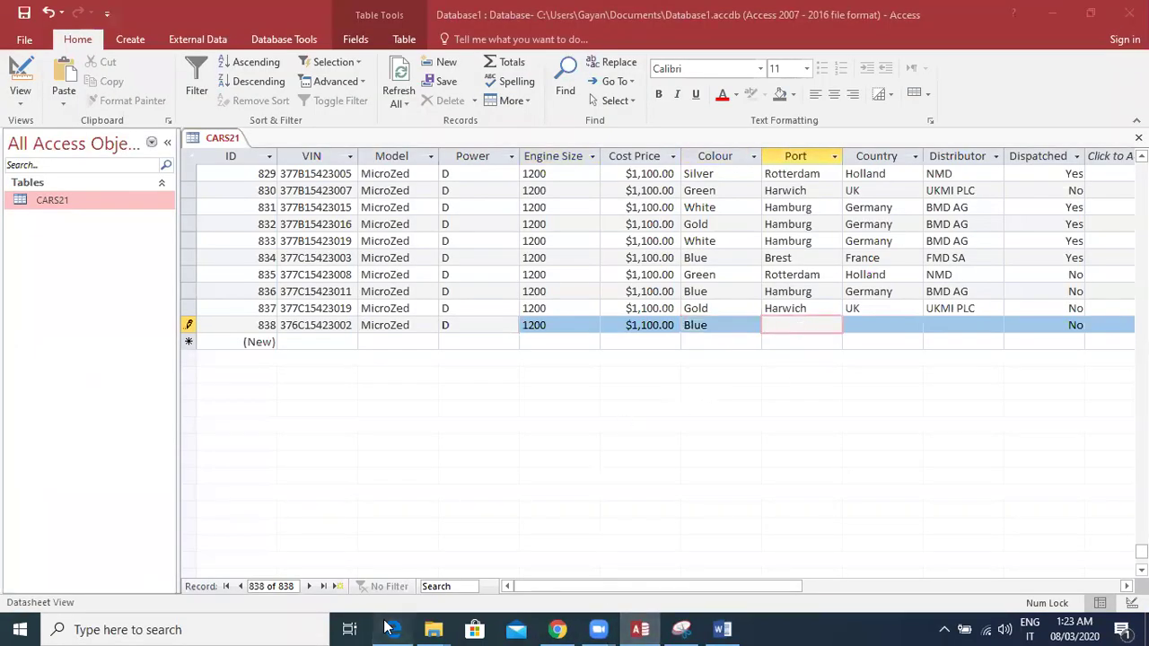
pyautogui.doubleClick(673, 315)
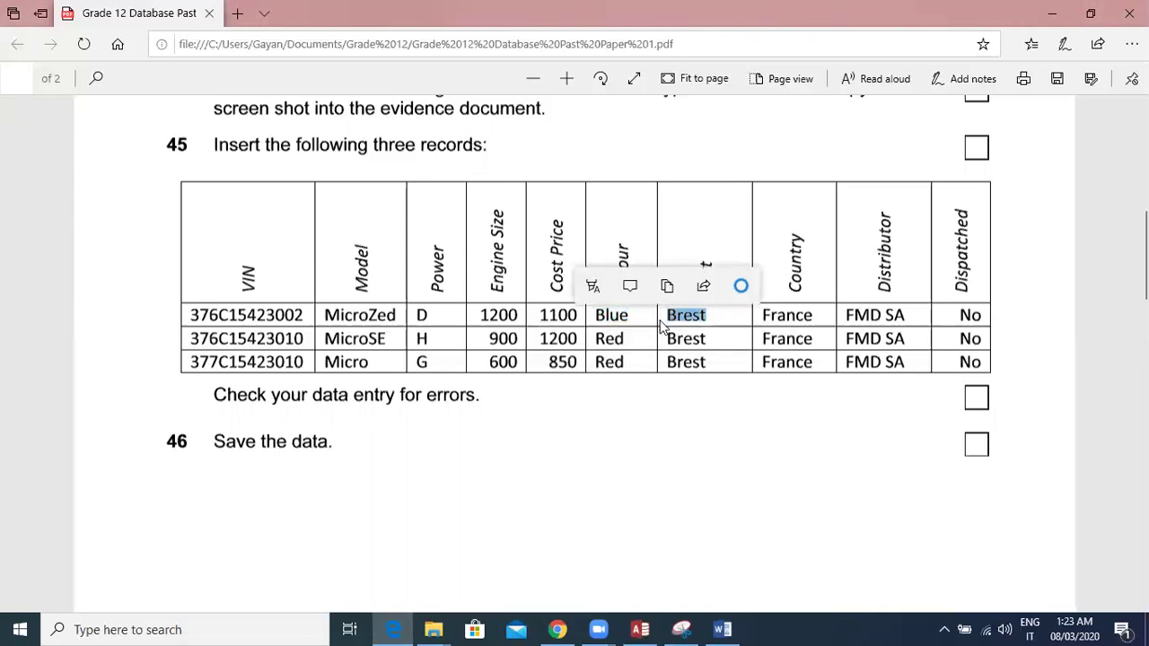
pyautogui.click(556, 629)
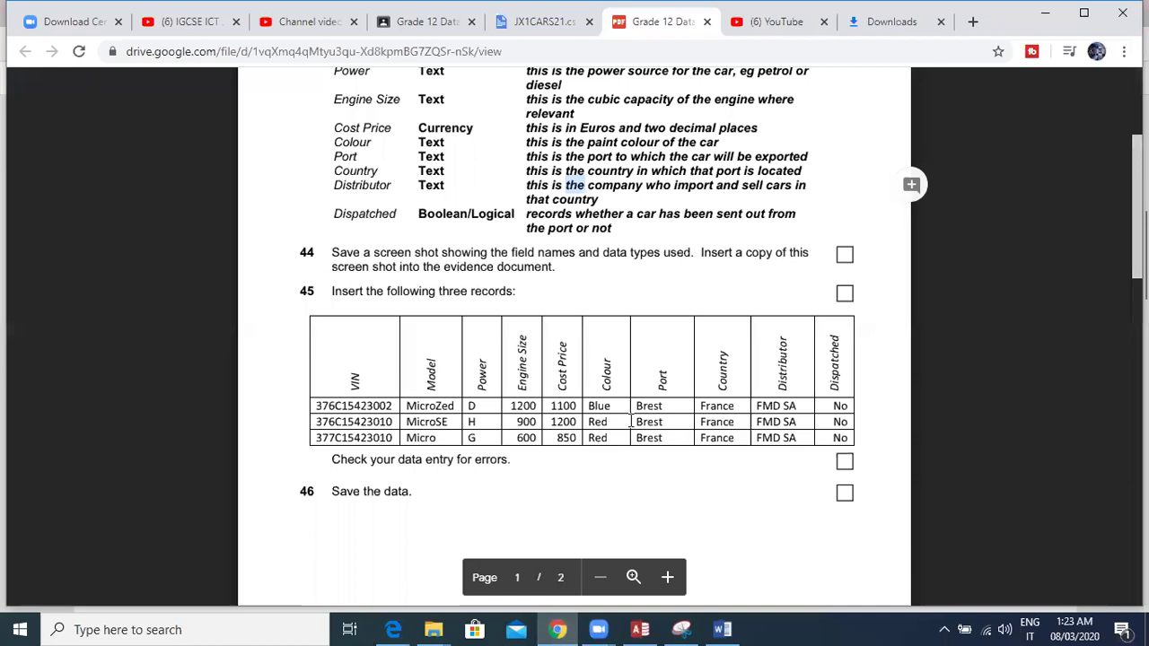
pyautogui.click(640, 629)
pyautogui.hotkey('ctrl', 'v')
pyautogui.press('Tab')
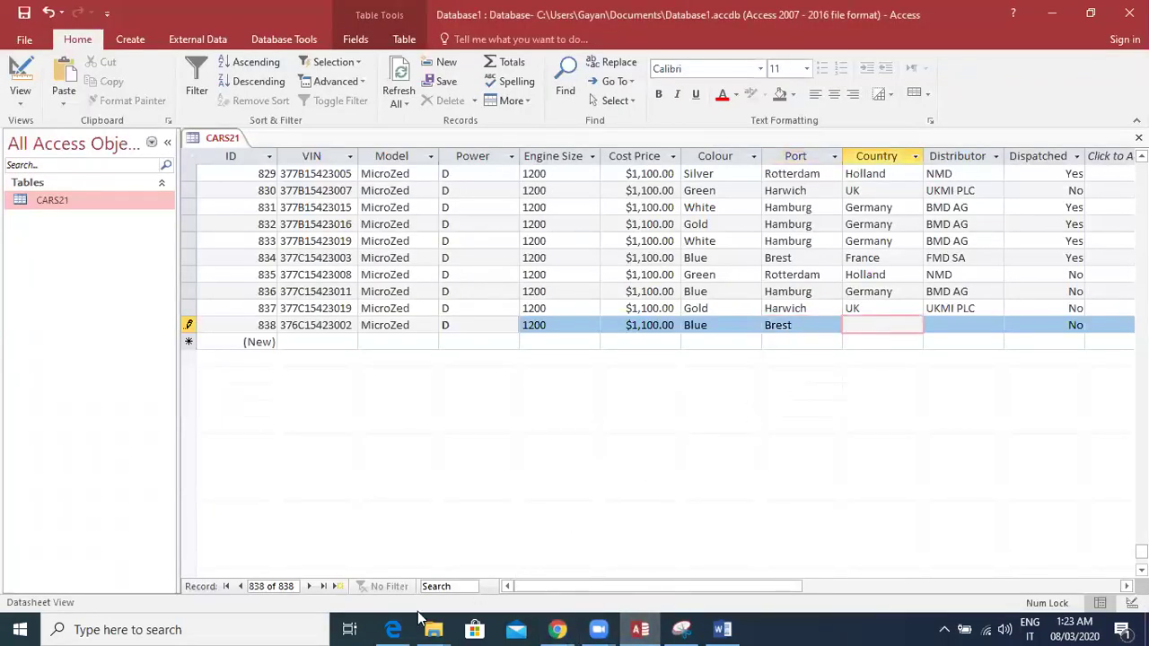
# Copy France from the past paper's first record into the new CARS21 record's Country field.
pyautogui.click(393, 629)
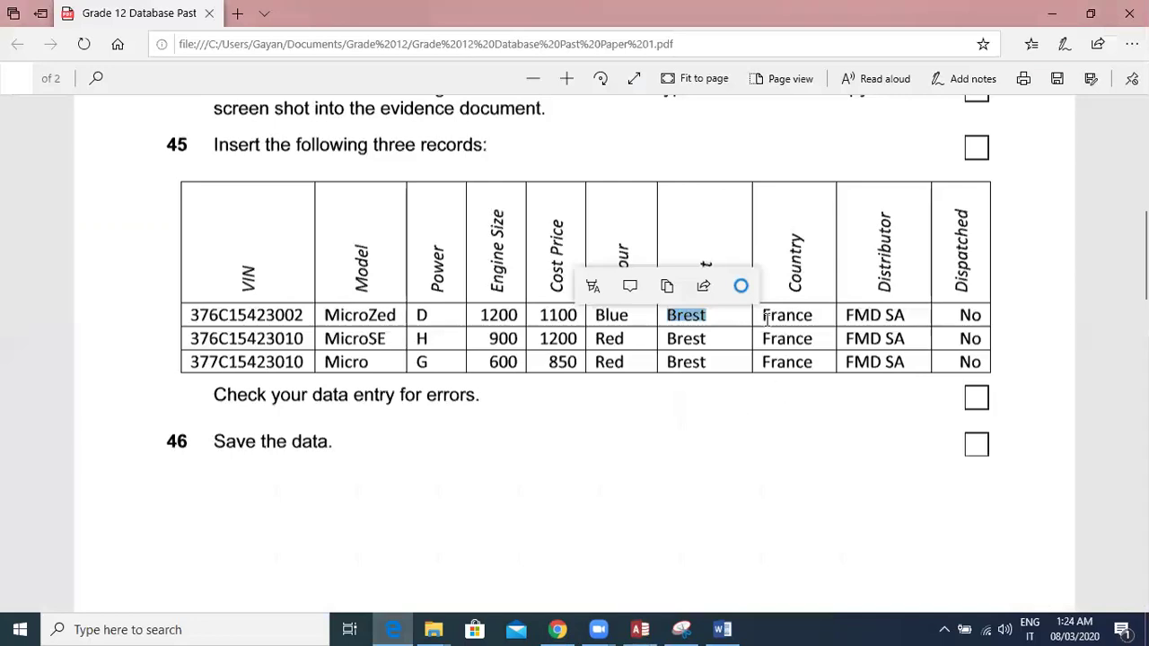
pyautogui.moveTo(764, 314); pyautogui.dragTo(817, 317)
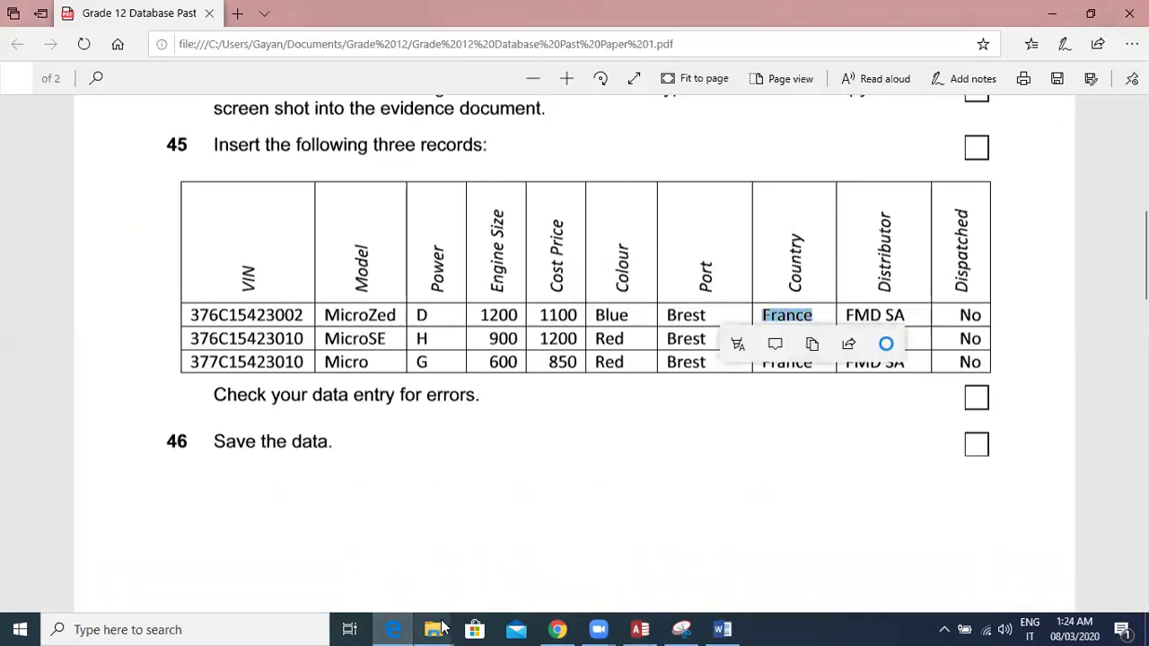
pyautogui.click(629, 624)
pyautogui.hotkey('ctrl', 'v')
# Copy FMD SA from the past paper's first record into the new CARS21 record's Distributor field.
pyautogui.click(939, 333)
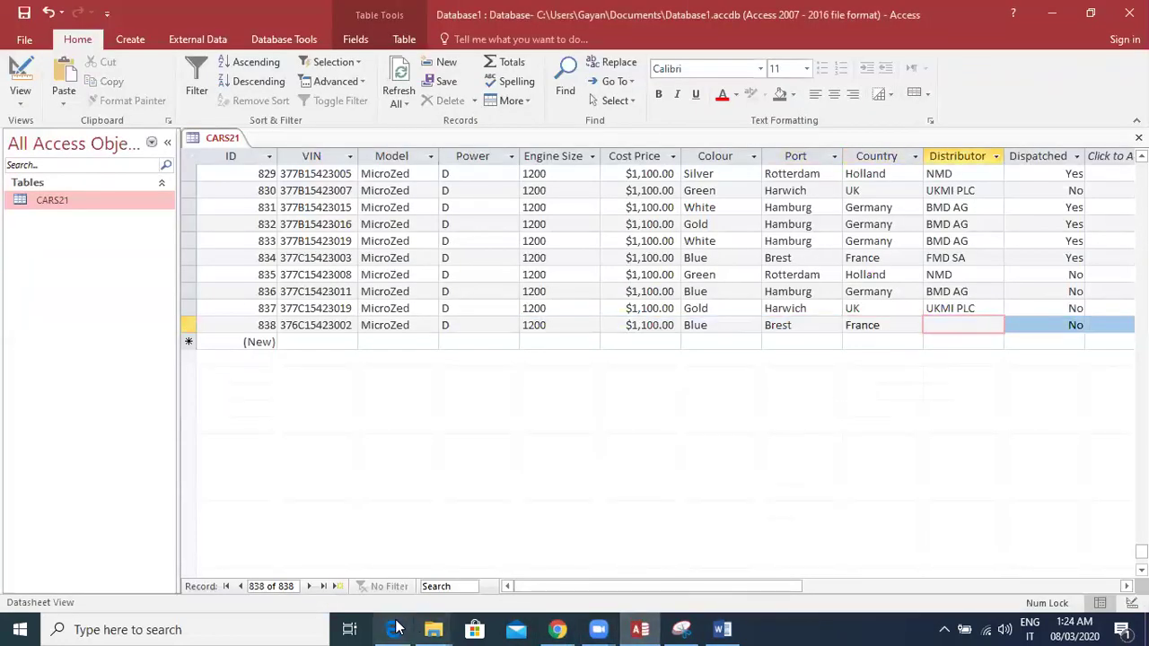
pyautogui.click(395, 630)
pyautogui.moveTo(845, 315); pyautogui.dragTo(910, 316)
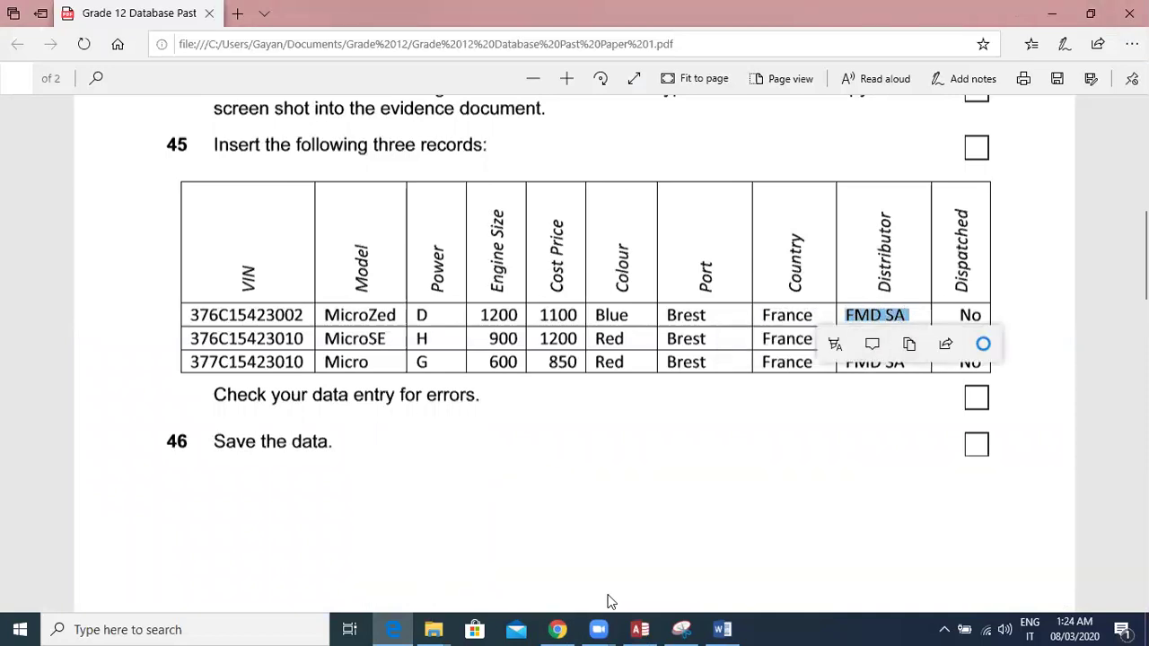
pyautogui.click(641, 630)
pyautogui.hotkey('ctrl', 'v')
# Set the new CARS21 record's Dispatched field to No and move on to the VIN field of the blank row.
pyautogui.click(1053, 328)
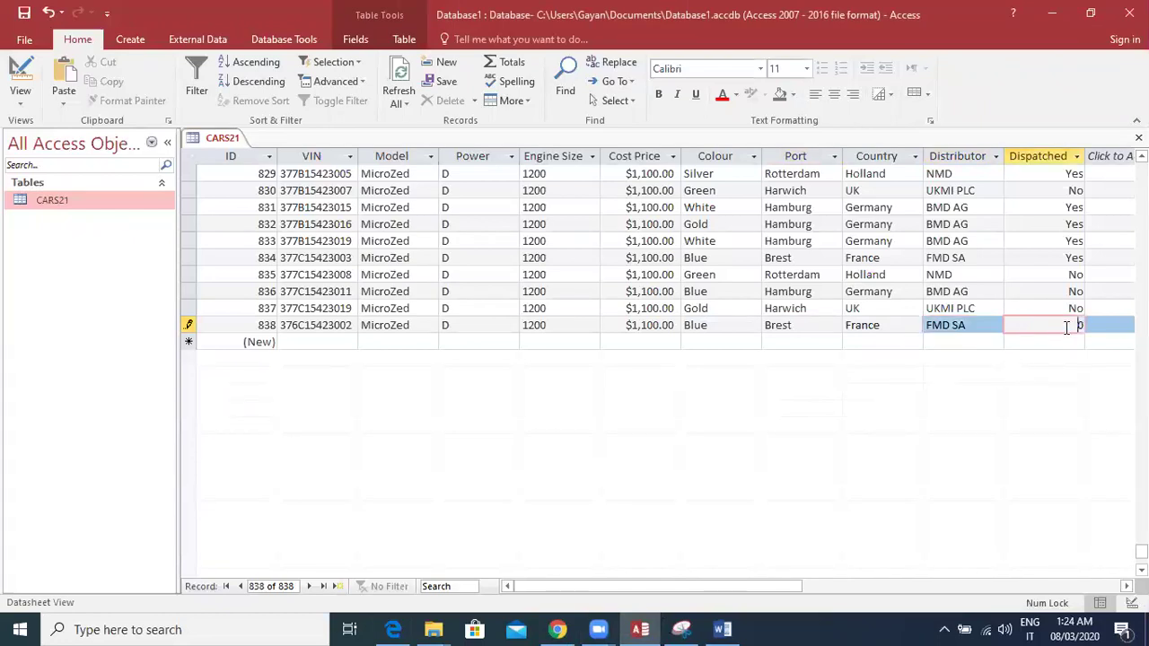
pyautogui.doubleClick(1081, 325)
pyautogui.write('No')
pyautogui.click(334, 342)
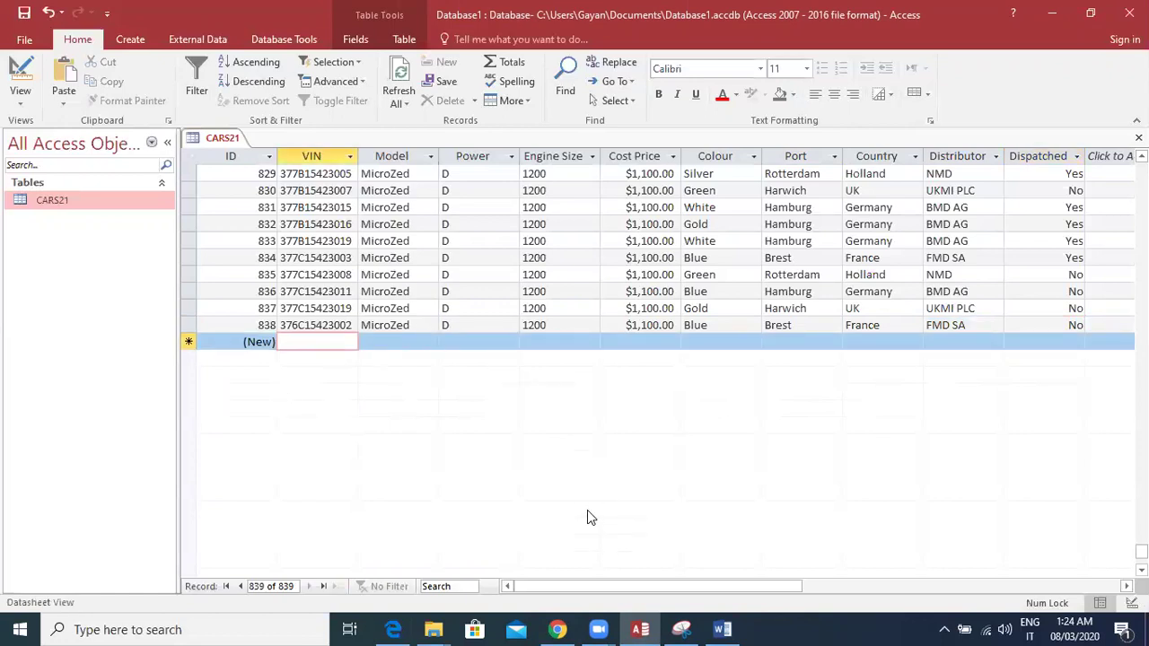
# Go to question 47 in the past paper and highlight "new field called" in green.
pyautogui.click(395, 630)
pyautogui.scroll(-3, 498, 389)
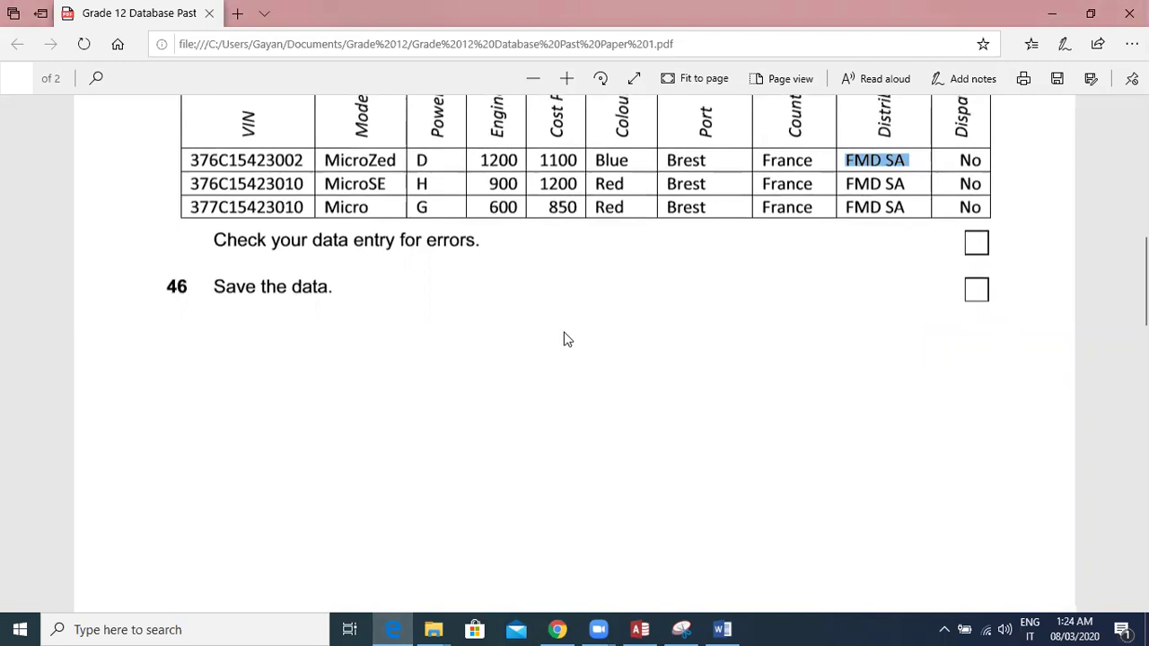
pyautogui.scroll(-10, 611, 325)
pyautogui.scroll(-4, 594, 329)
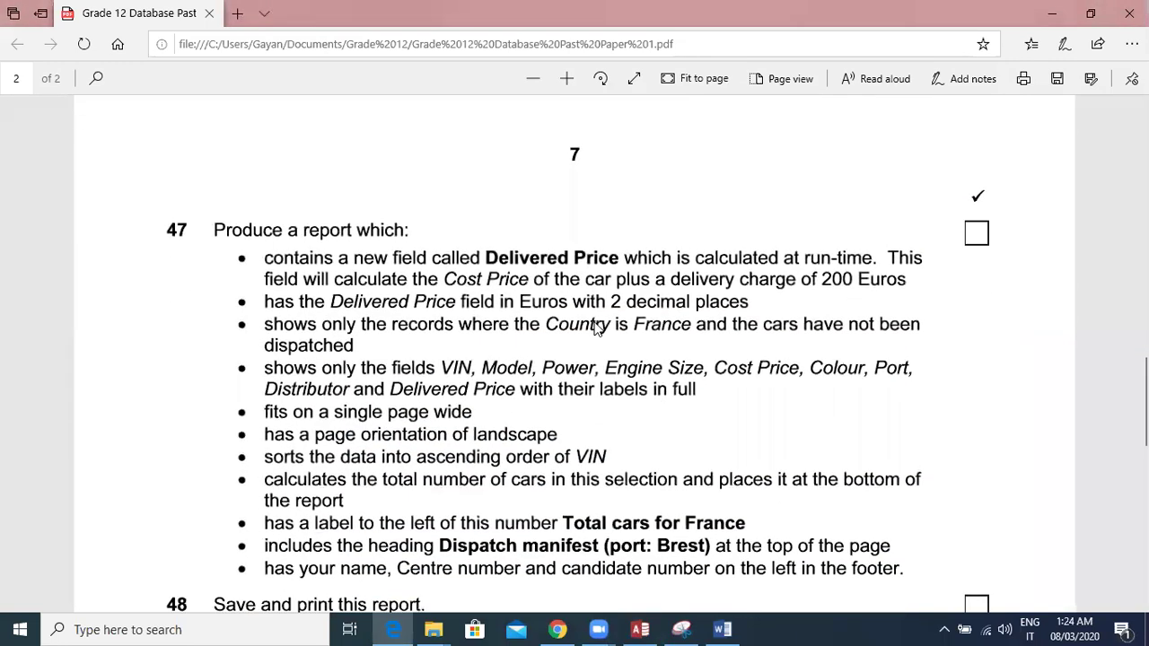
pyautogui.moveTo(356, 180); pyautogui.dragTo(482, 182)
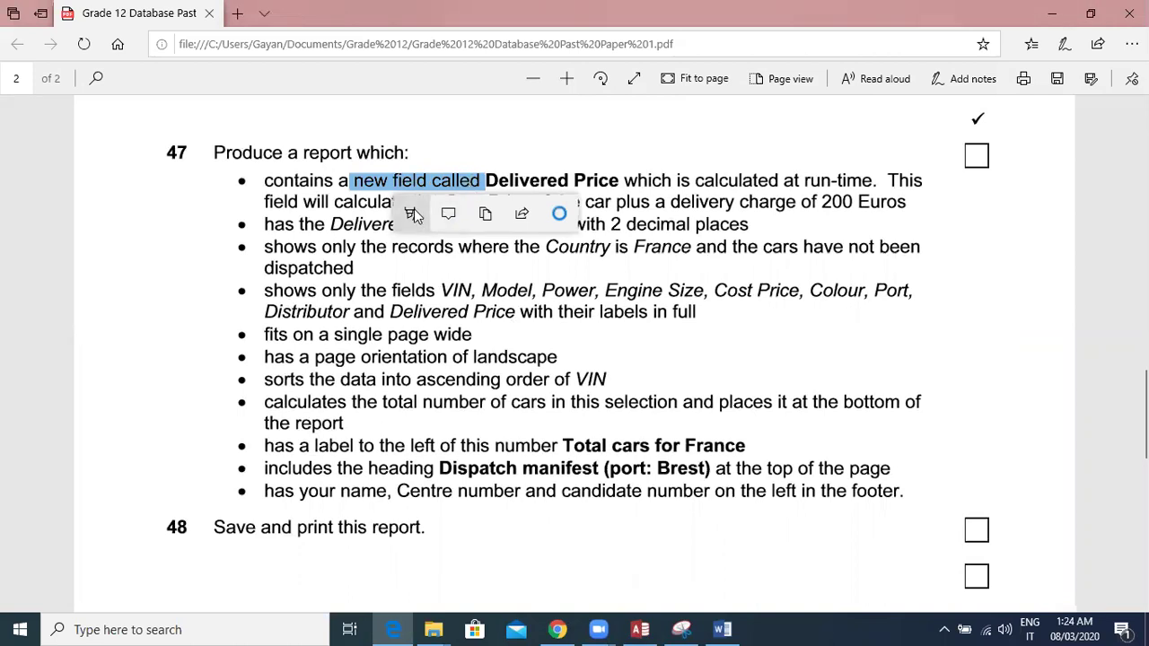
pyautogui.click(416, 215)
pyautogui.click(416, 285)
pyautogui.moveTo(486, 180); pyautogui.dragTo(619, 181)
pyautogui.click(623, 215)
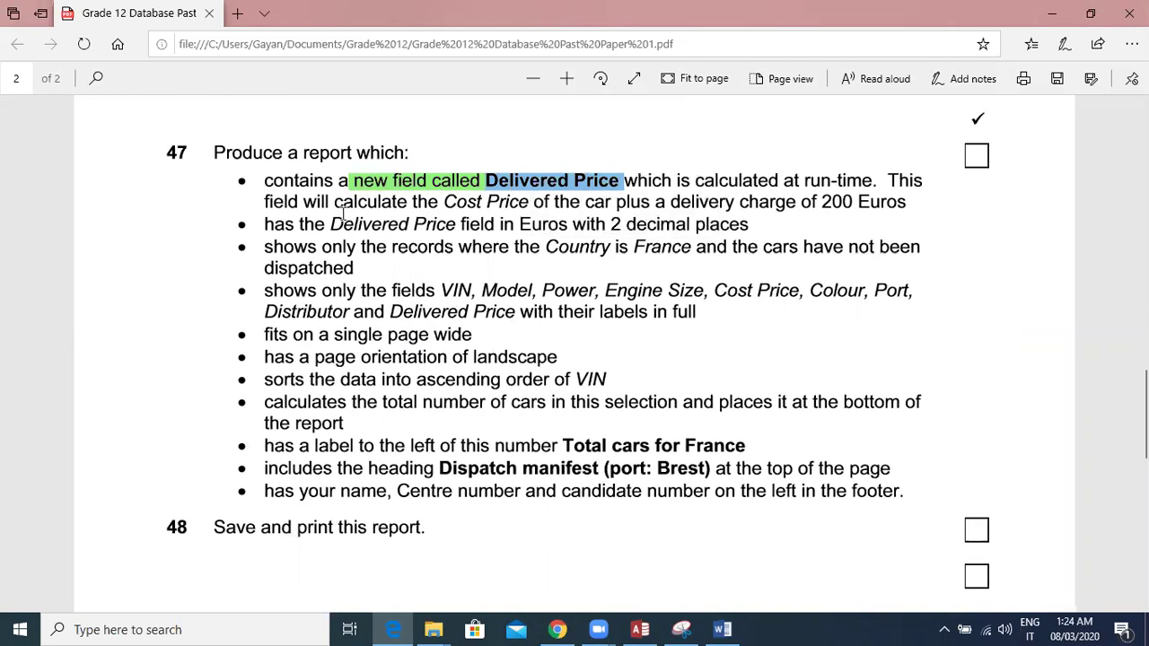
pyautogui.moveTo(343, 207); pyautogui.dragTo(355, 207)
pyautogui.click(446, 203)
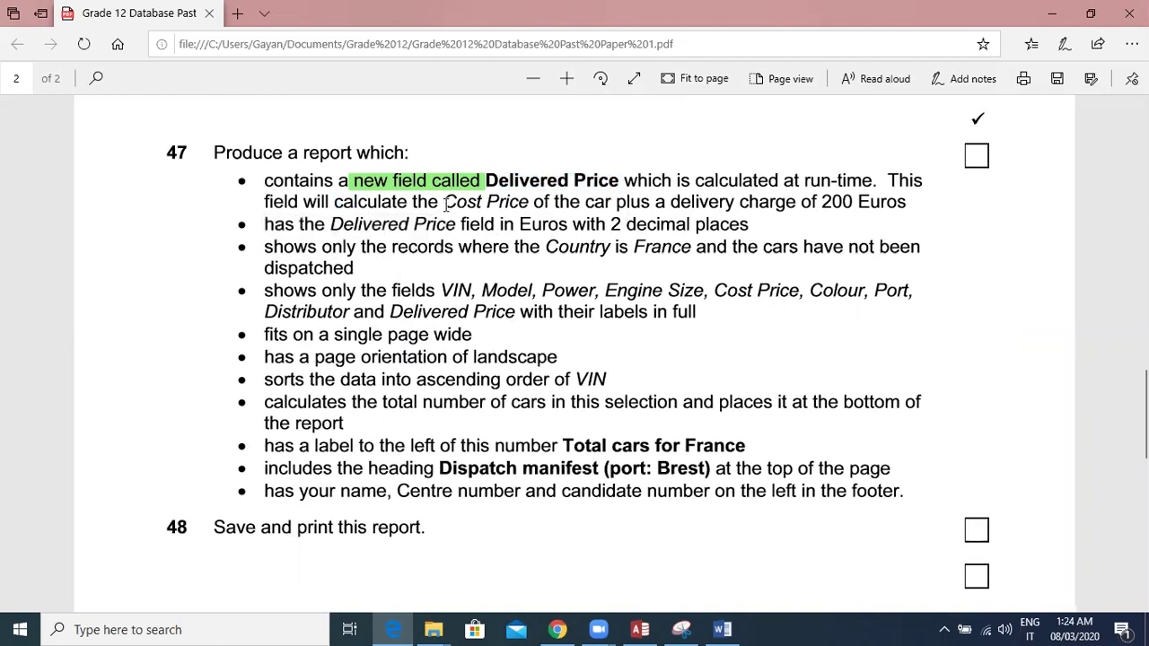
# Highlight "Cost Price", "plus" and "200" in pink in question 47's description of the calculated field.
pyautogui.moveTo(442, 203); pyautogui.dragTo(531, 203)
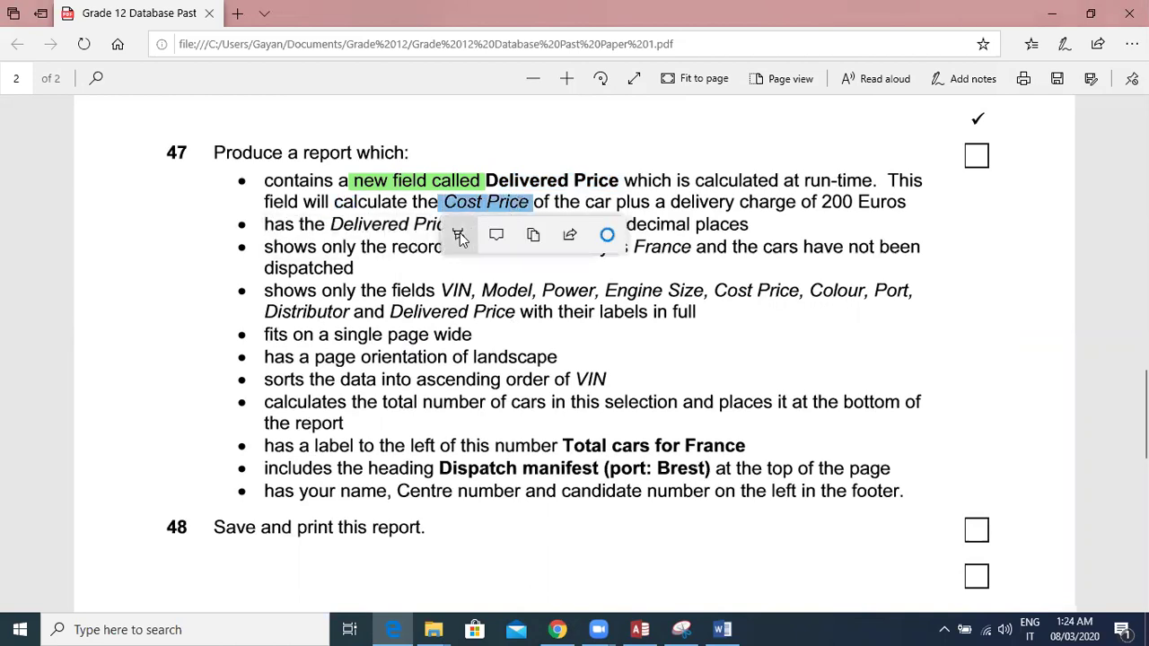
pyautogui.click(459, 234)
pyautogui.click(464, 367)
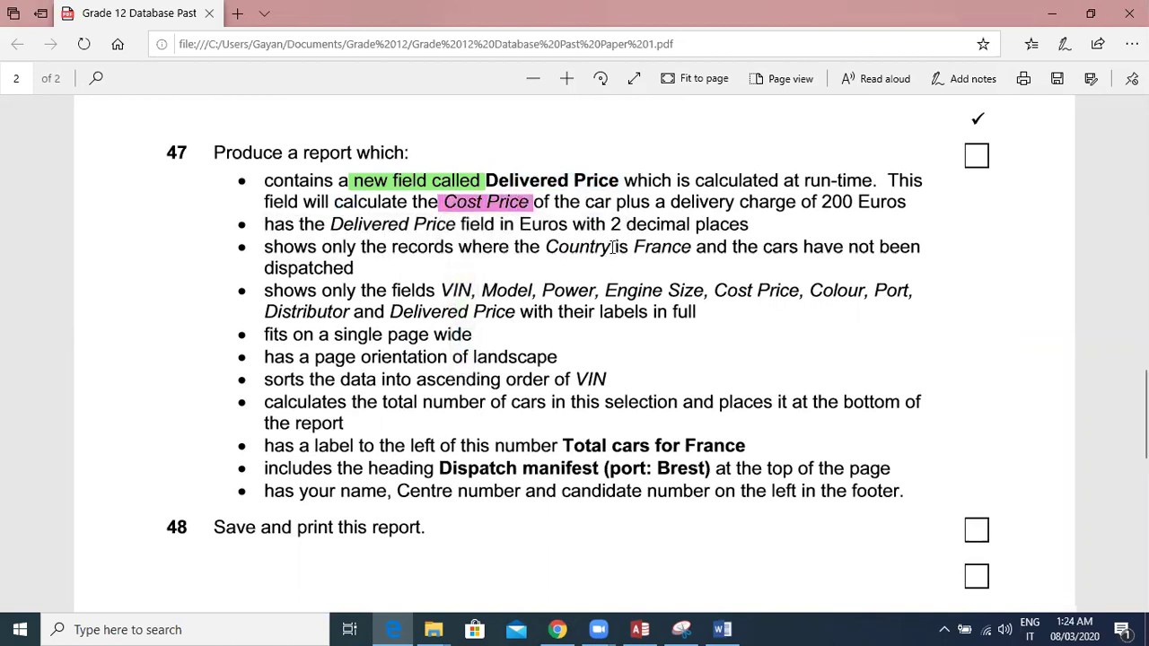
pyautogui.doubleClick(629, 202)
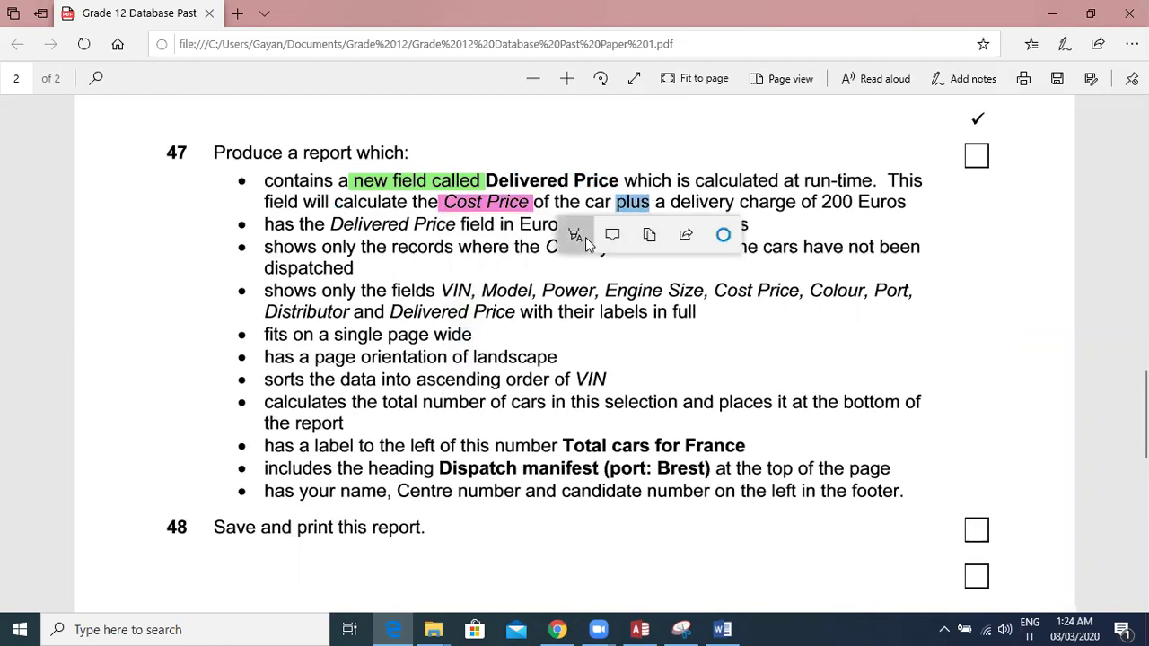
pyautogui.click(583, 237)
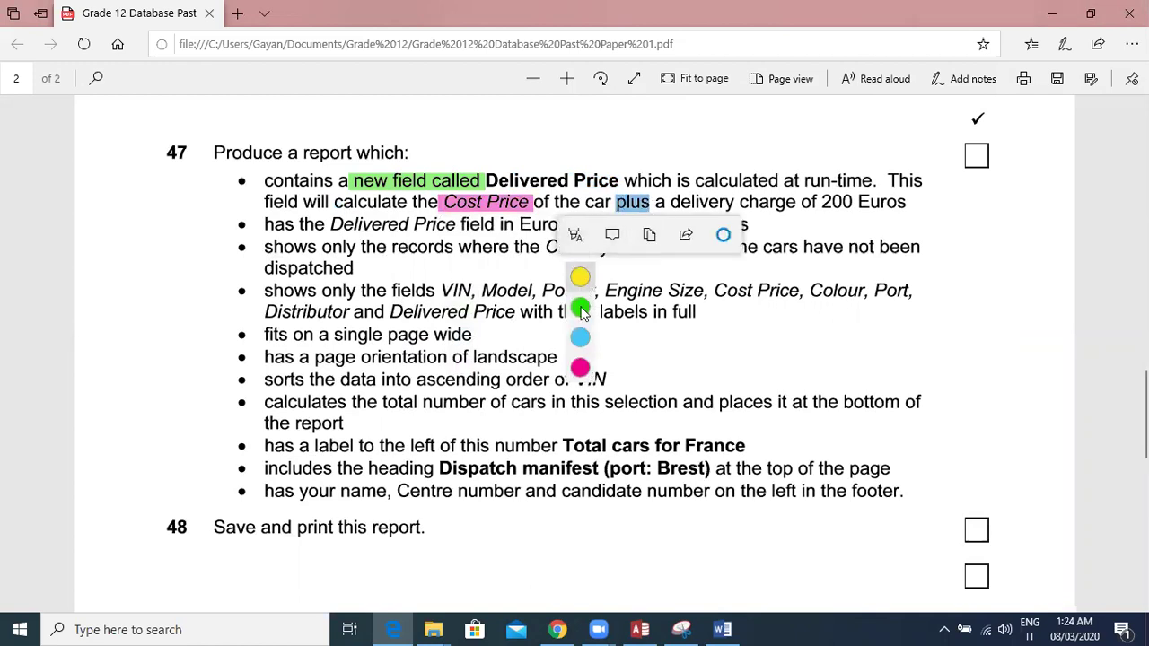
pyautogui.click(581, 369)
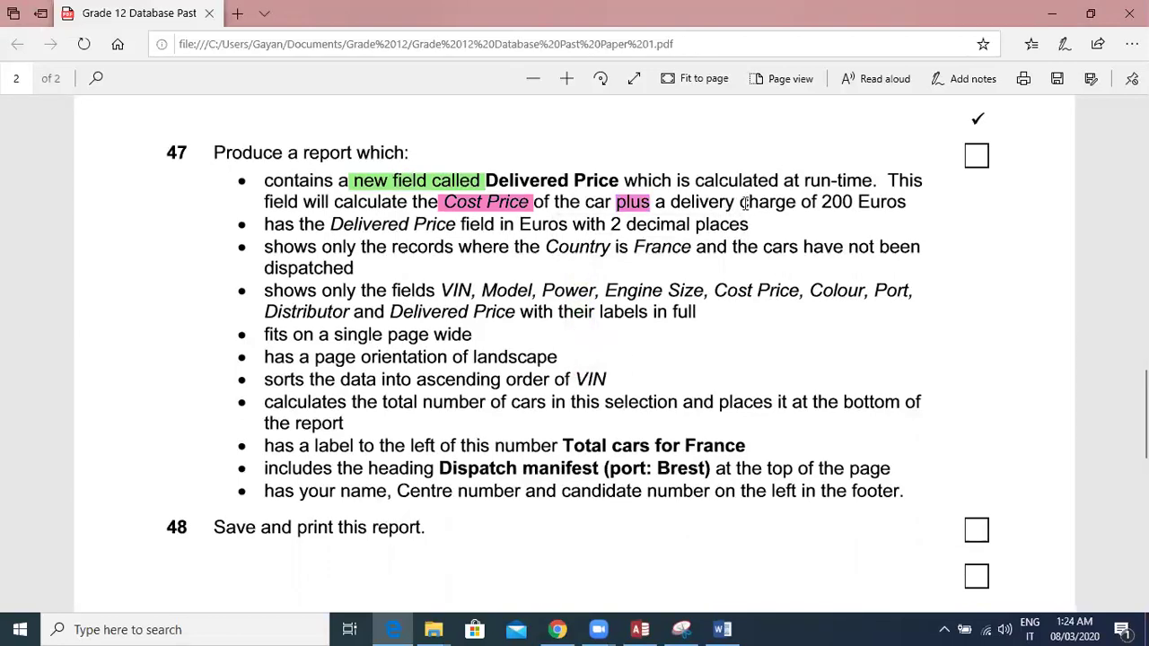
pyautogui.moveTo(820, 201); pyautogui.dragTo(856, 202)
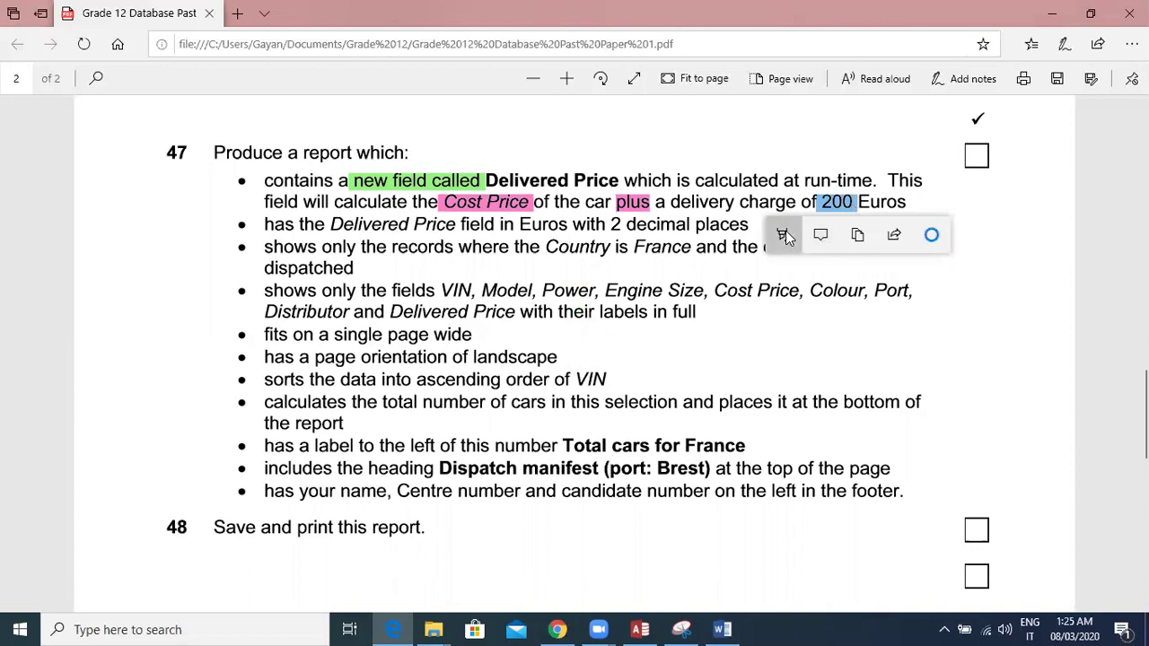
pyautogui.click(786, 234)
pyautogui.click(789, 363)
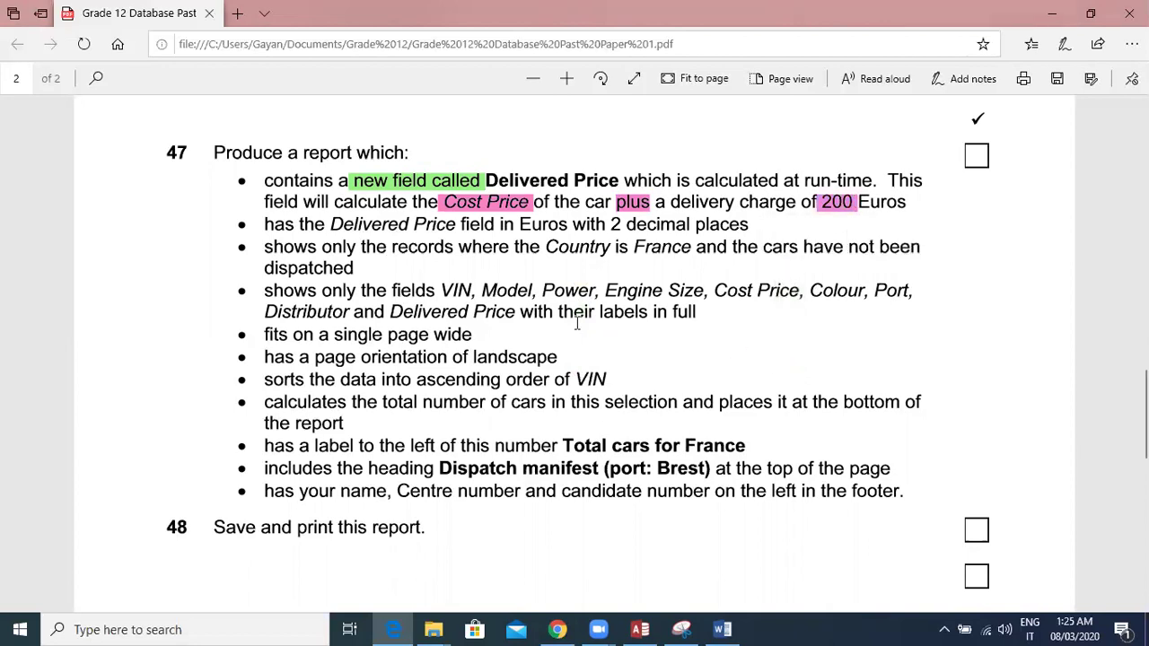
# Switch back to Access and close the open CARS21 table.
pyautogui.click(640, 629)
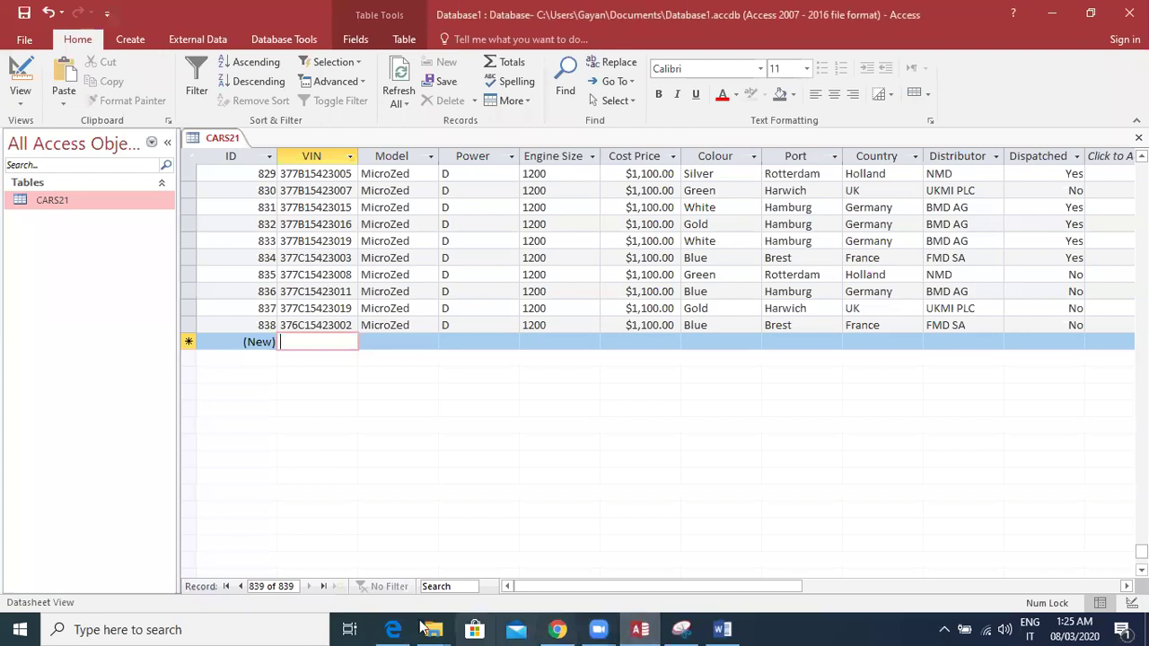
pyautogui.rightClick(225, 144)
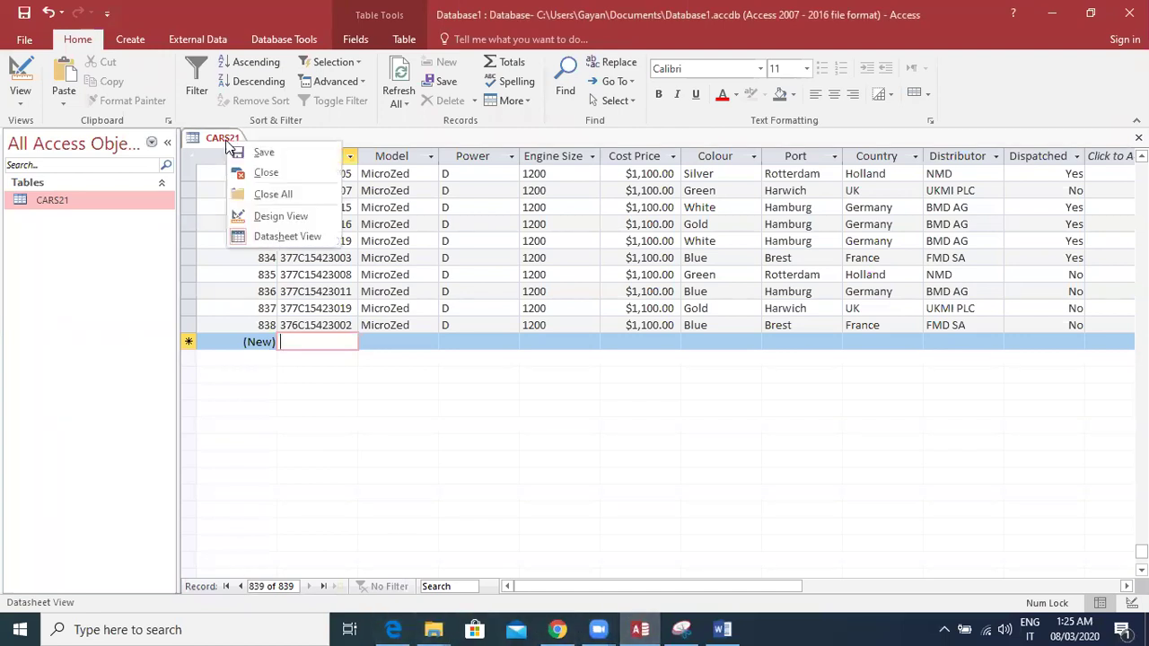
pyautogui.click(254, 194)
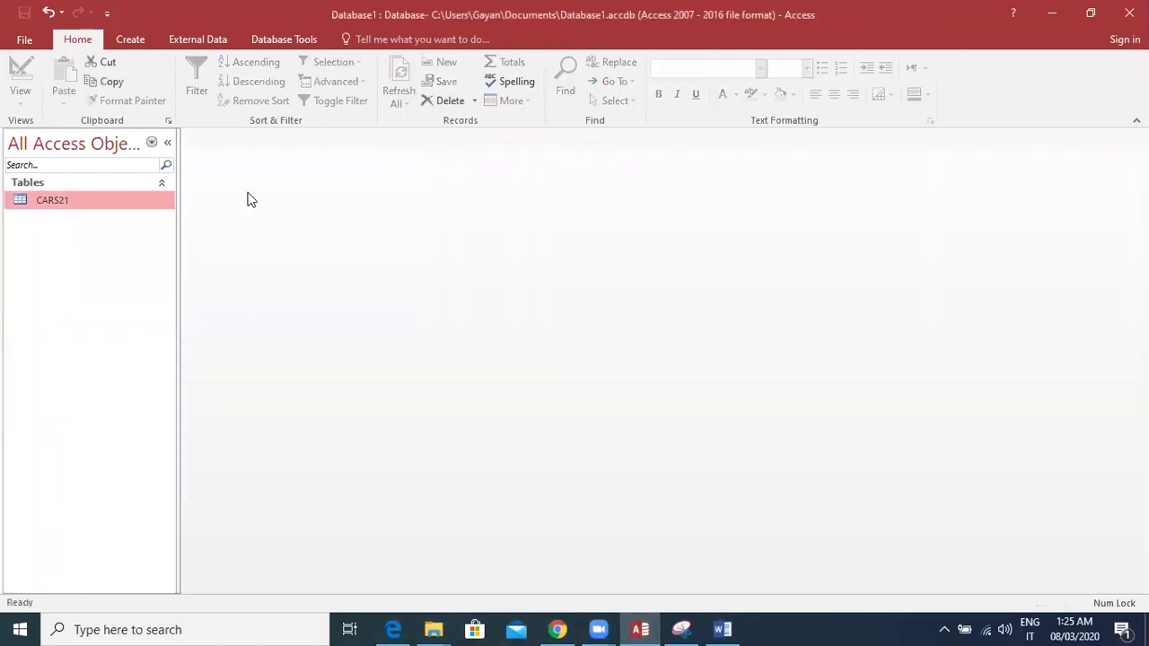
# Create a simple detail query with the Query Wizard, including all fields of the CARS21 table.
pyautogui.click(141, 38)
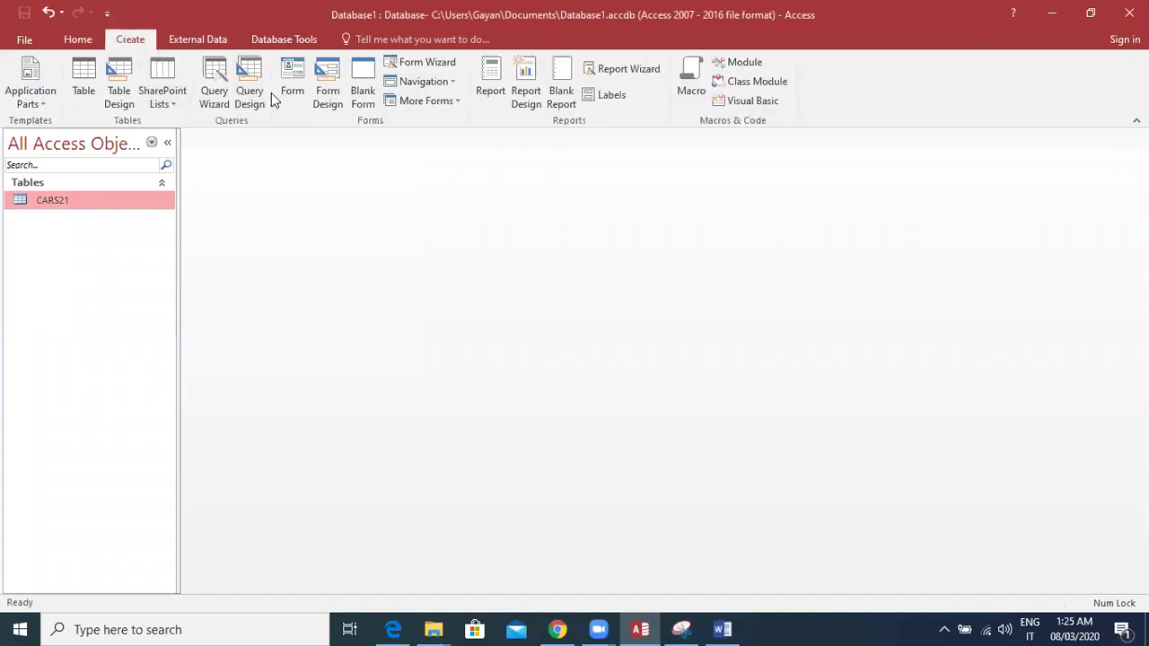
pyautogui.click(215, 92)
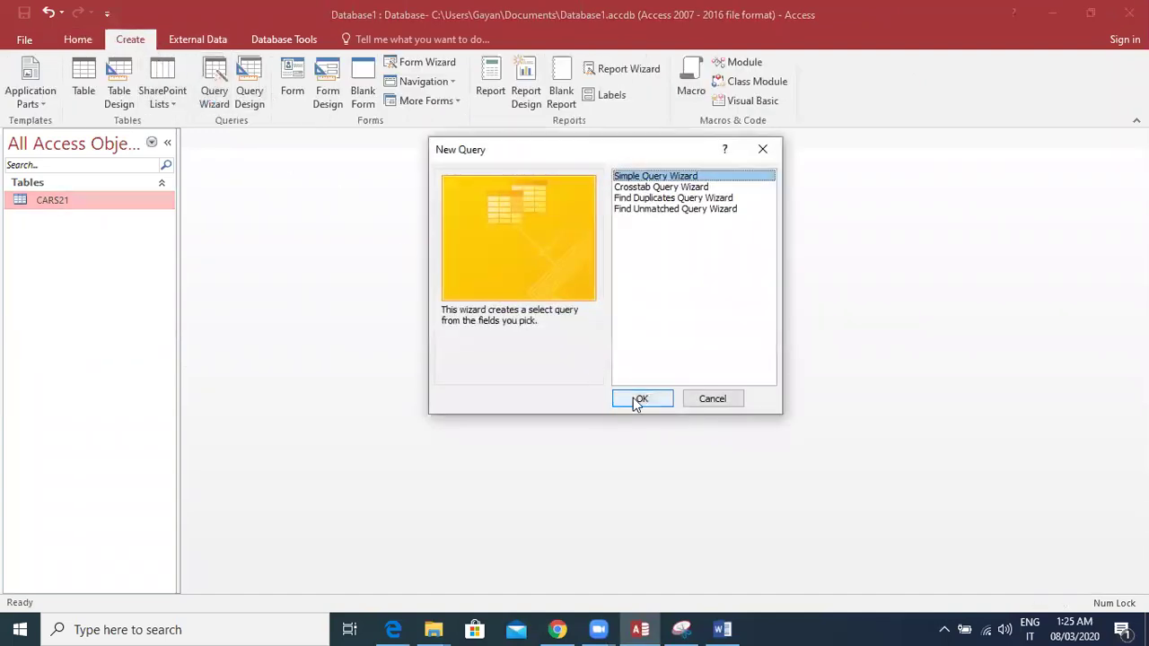
pyautogui.click(639, 400)
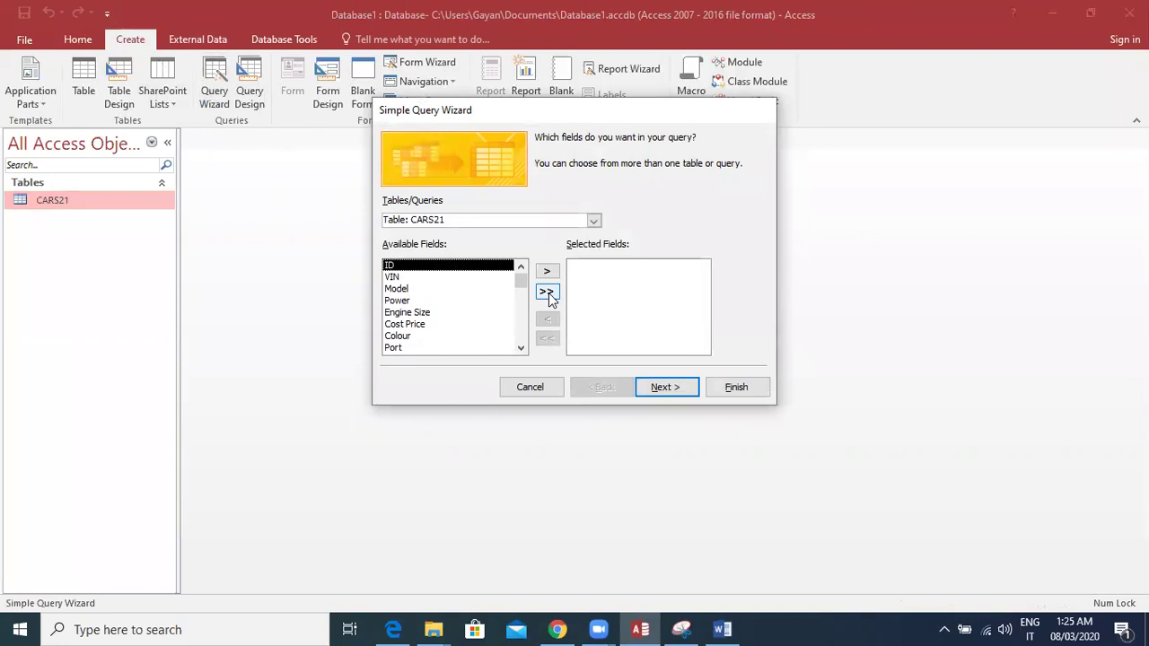
pyautogui.click(546, 291)
pyautogui.click(674, 392)
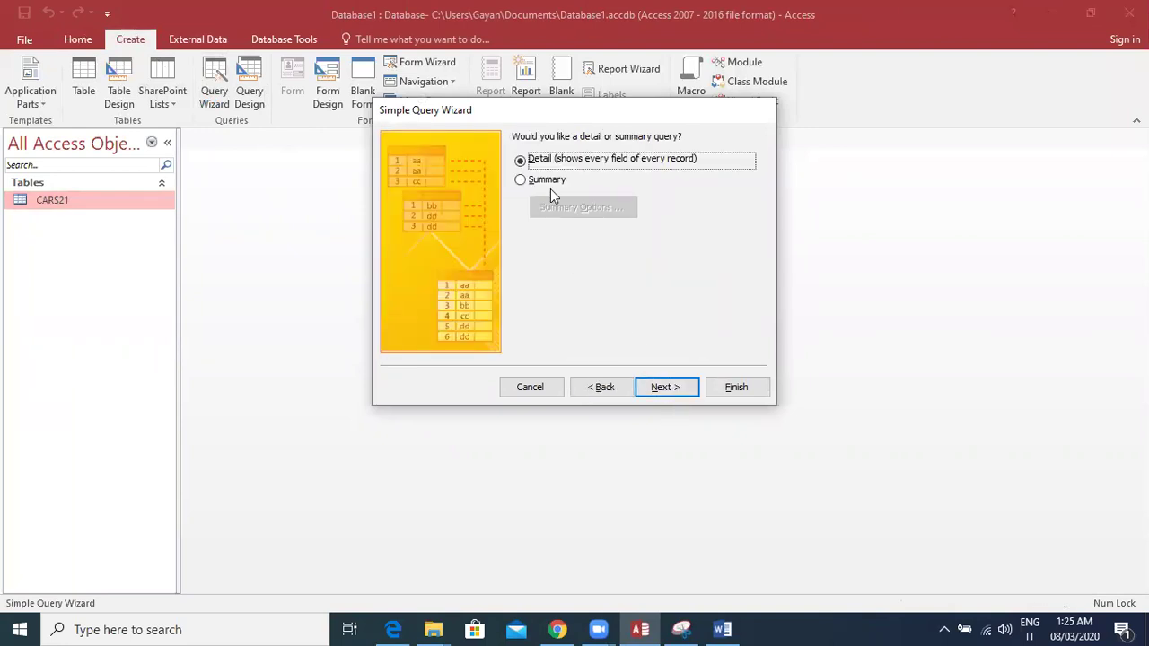
pyautogui.click(666, 388)
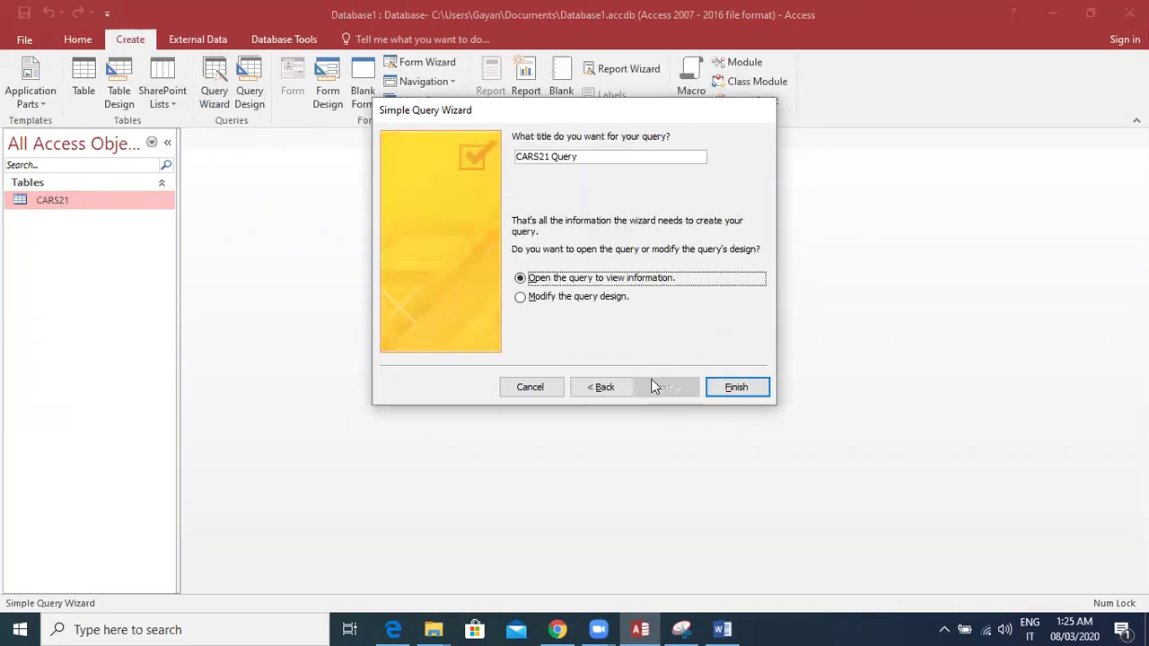
# Title the query Query1 and finish the wizard with the option to modify the query design.
pyautogui.click(552, 157)
pyautogui.press('BackSpace')
pyautogui.press('BackSpace')
pyautogui.press('BackSpace')
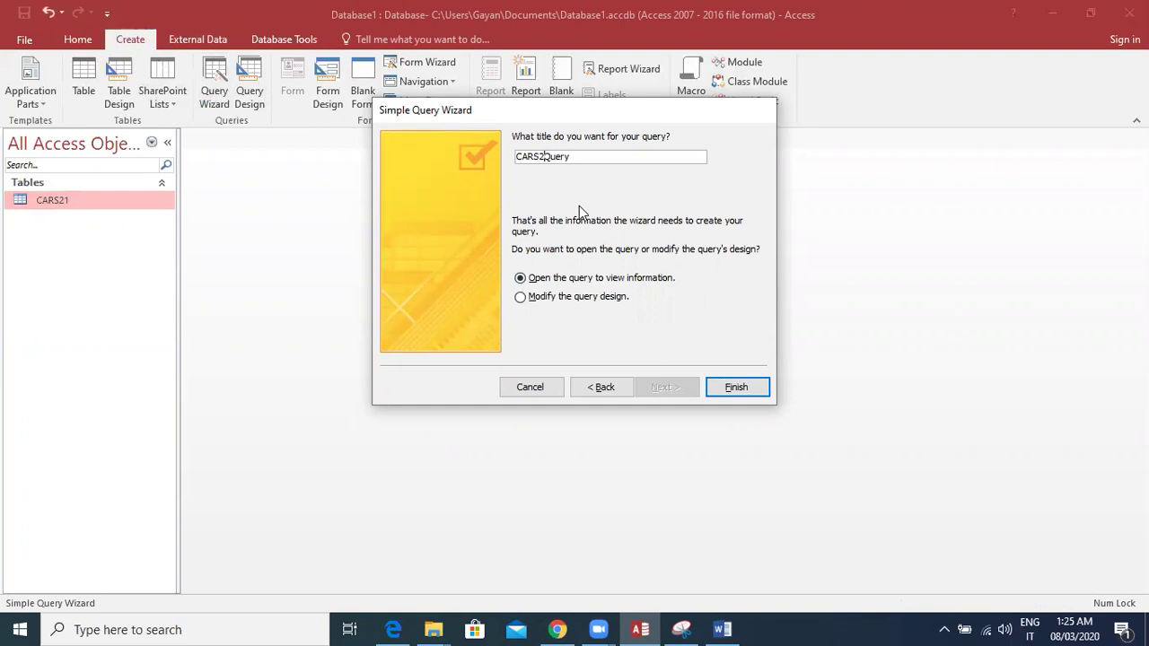
pyautogui.press('BackSpace')
pyautogui.press('BackSpace')
pyautogui.press('BackSpace')
pyautogui.press('BackSpace')
pyautogui.click(588, 300)
pyautogui.click(728, 390)
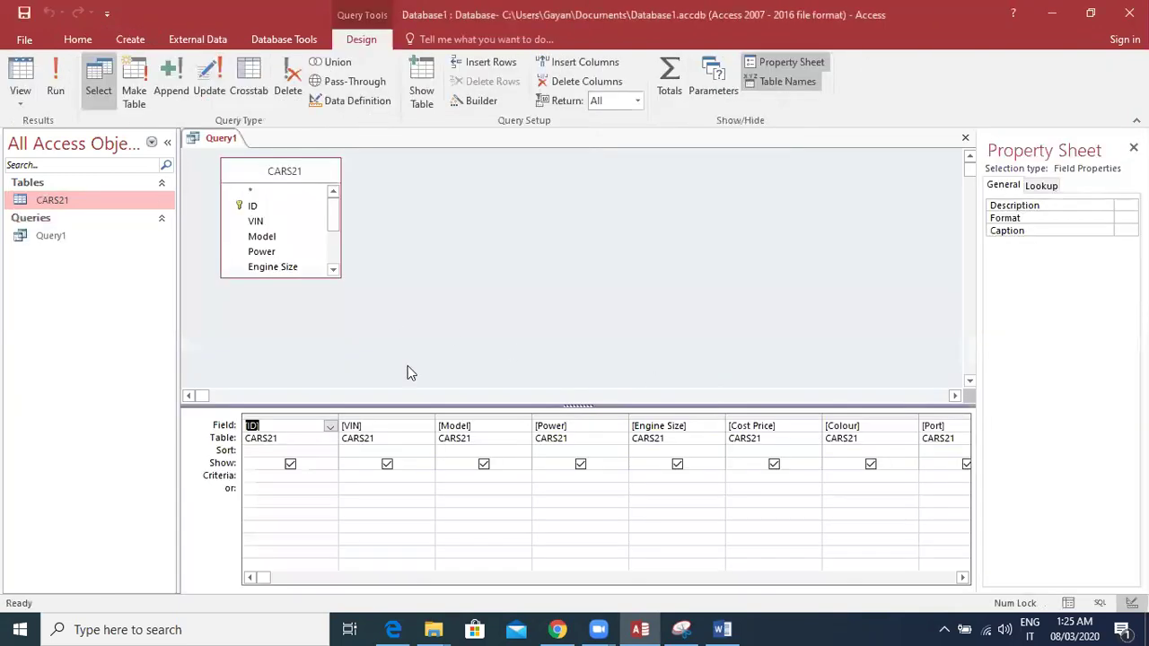
# Enter Delivered Price as a new field in the empty column after Dispatched and widen that column.
pyautogui.moveTo(268, 577); pyautogui.dragTo(657, 539)
pyautogui.click(738, 426)
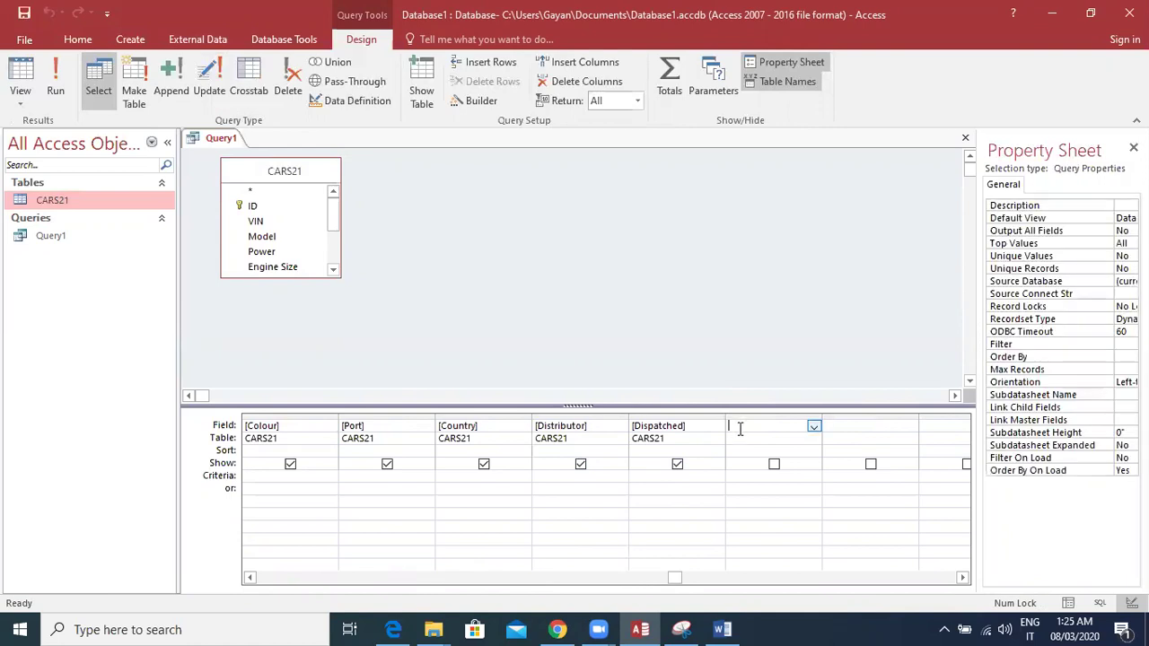
pyautogui.write('Delivered Price')
pyautogui.moveTo(831, 417); pyautogui.dragTo(858, 417)
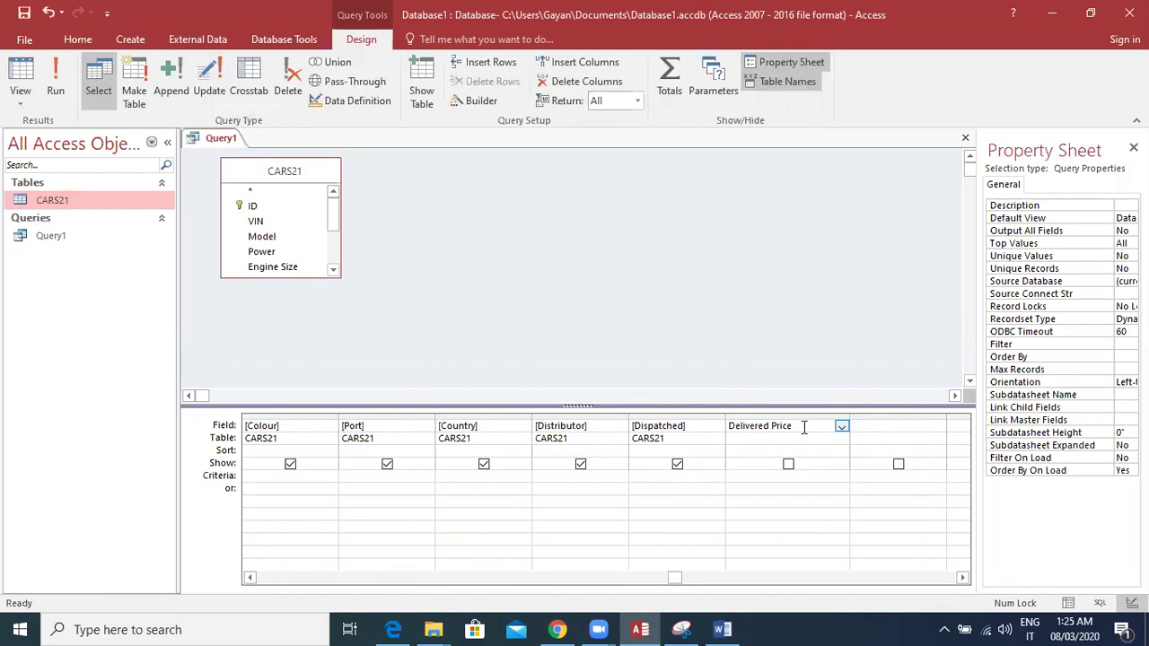
# Enlarge the CARS21 field list to check the Cost Price name, and add [Cost Price]+200 after Delivered Price in the new field.
pyautogui.click(394, 630)
pyautogui.click(299, 274)
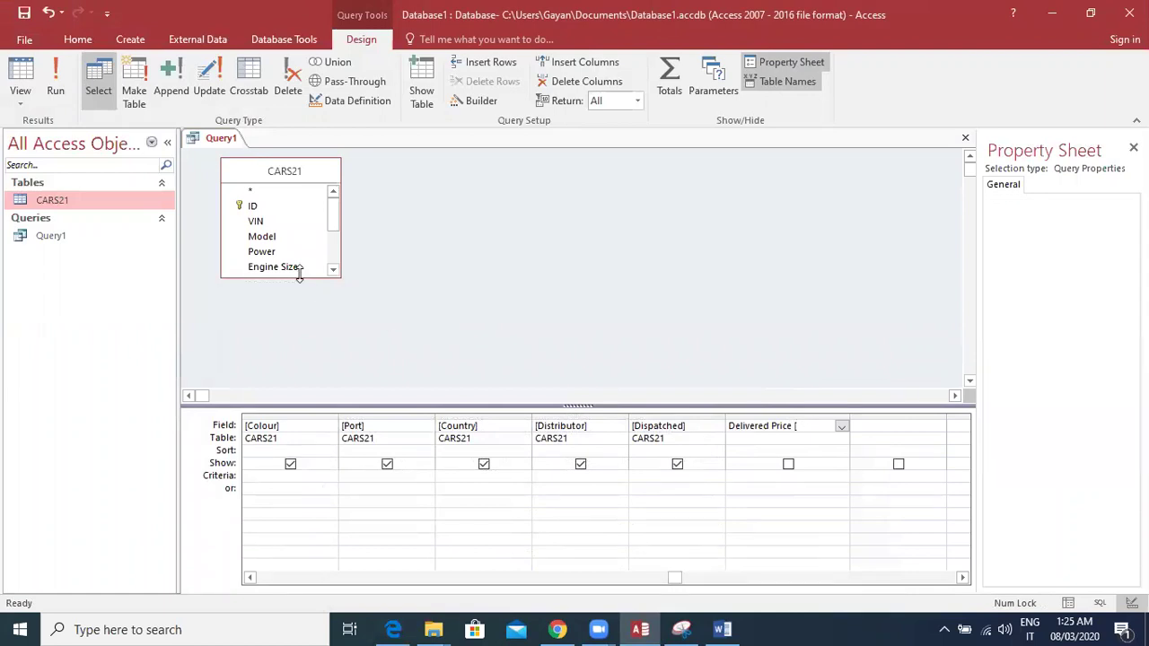
pyautogui.moveTo(299, 274); pyautogui.dragTo(299, 325)
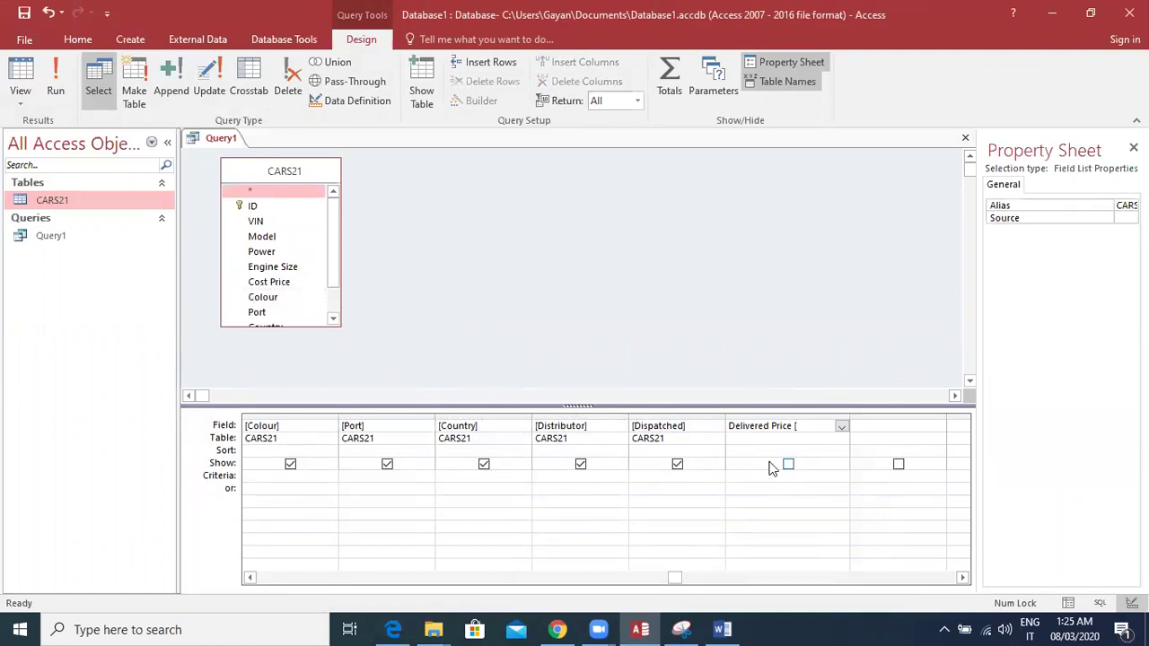
pyautogui.press('c')
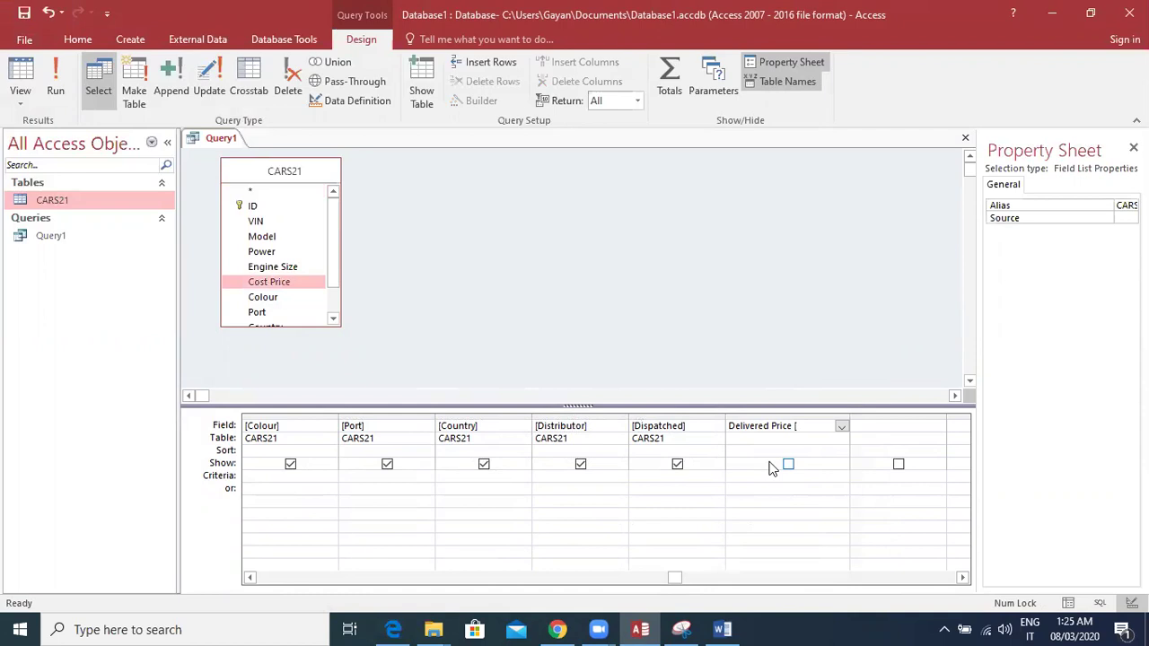
pyautogui.click(802, 429)
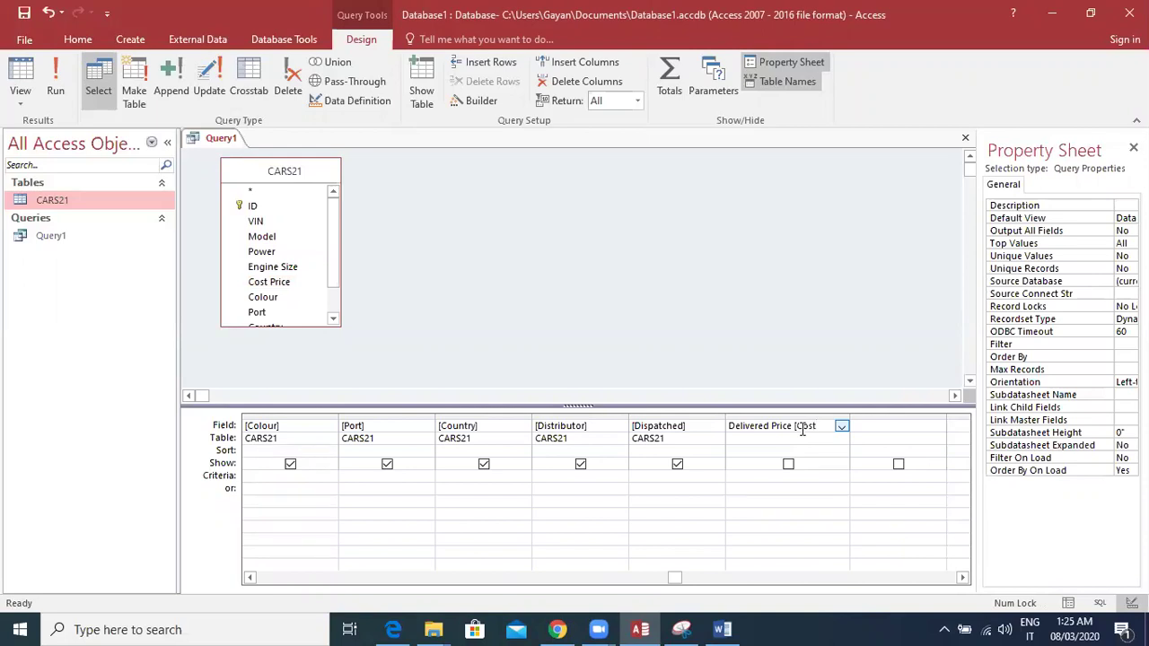
pyautogui.write('Cost Price]+200')
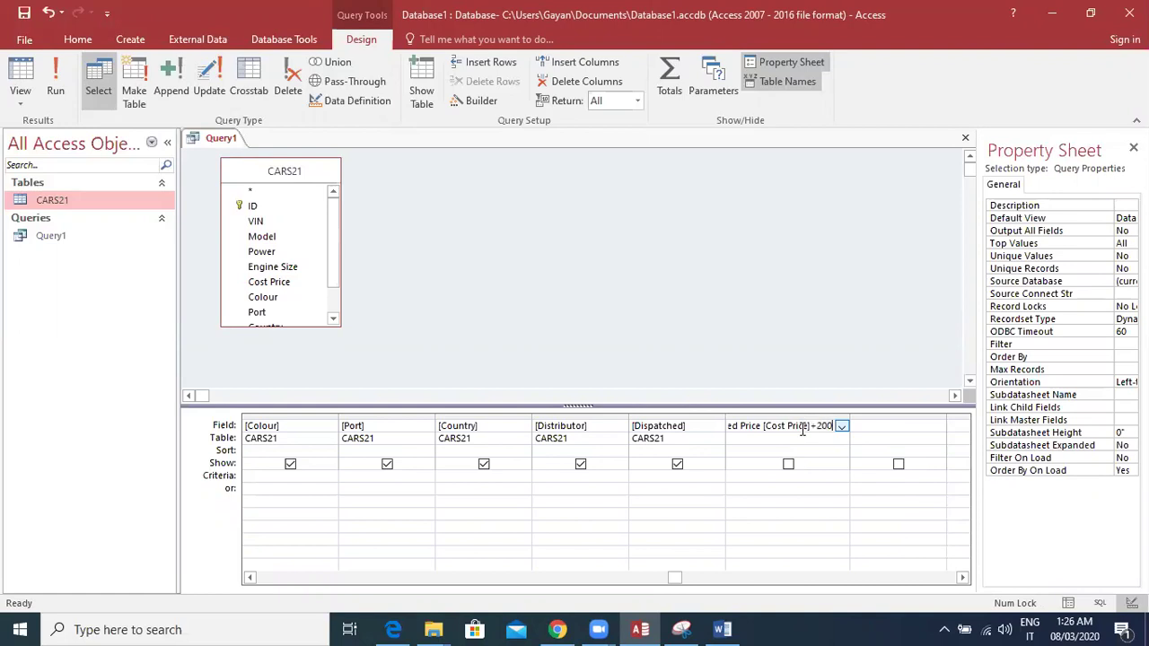
# Show the Delivered Price expression in the Zoom window with the font size set to 16, and close the window.
pyautogui.rightClick(803, 429)
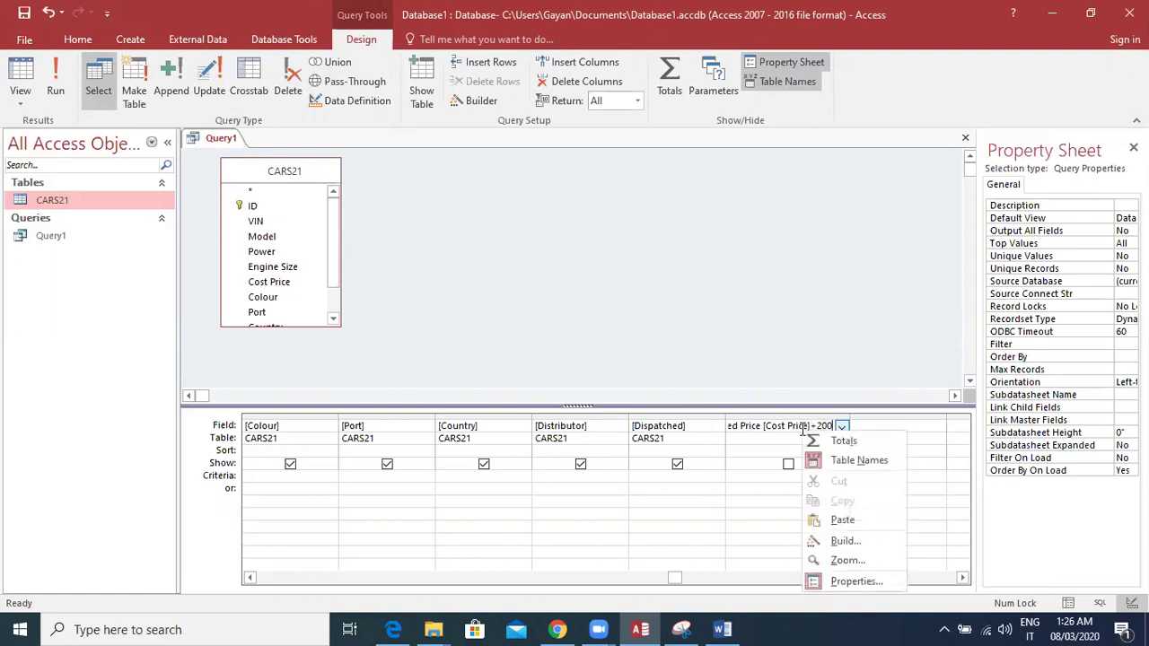
pyautogui.click(840, 558)
pyautogui.click(745, 329)
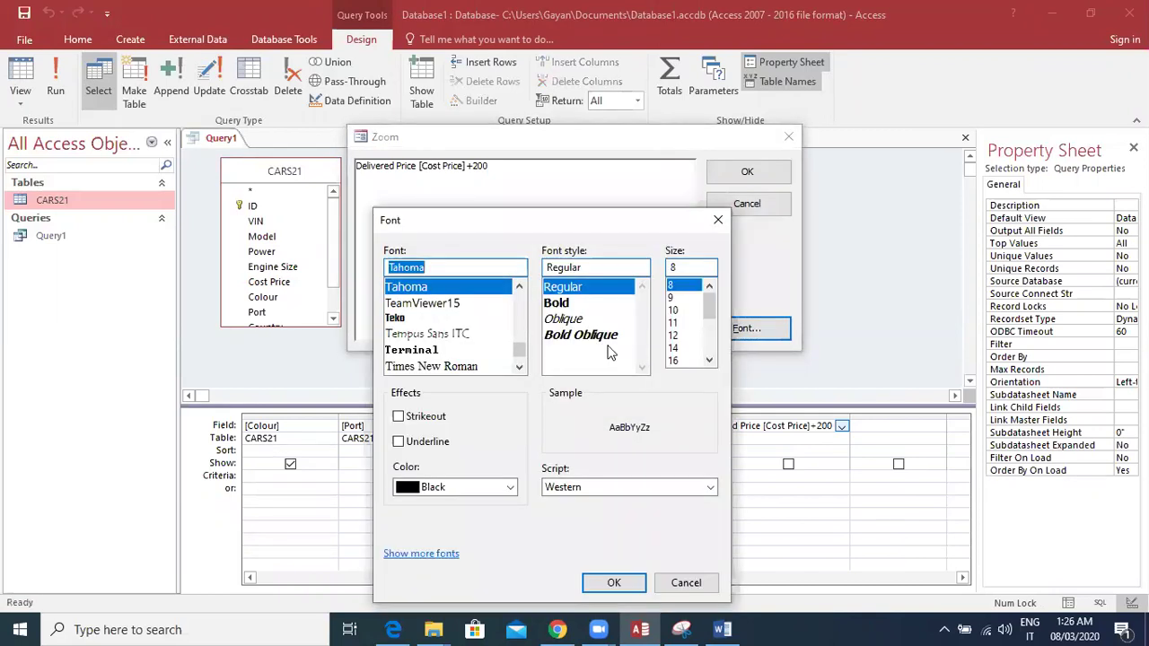
pyautogui.click(674, 361)
pyautogui.click(604, 584)
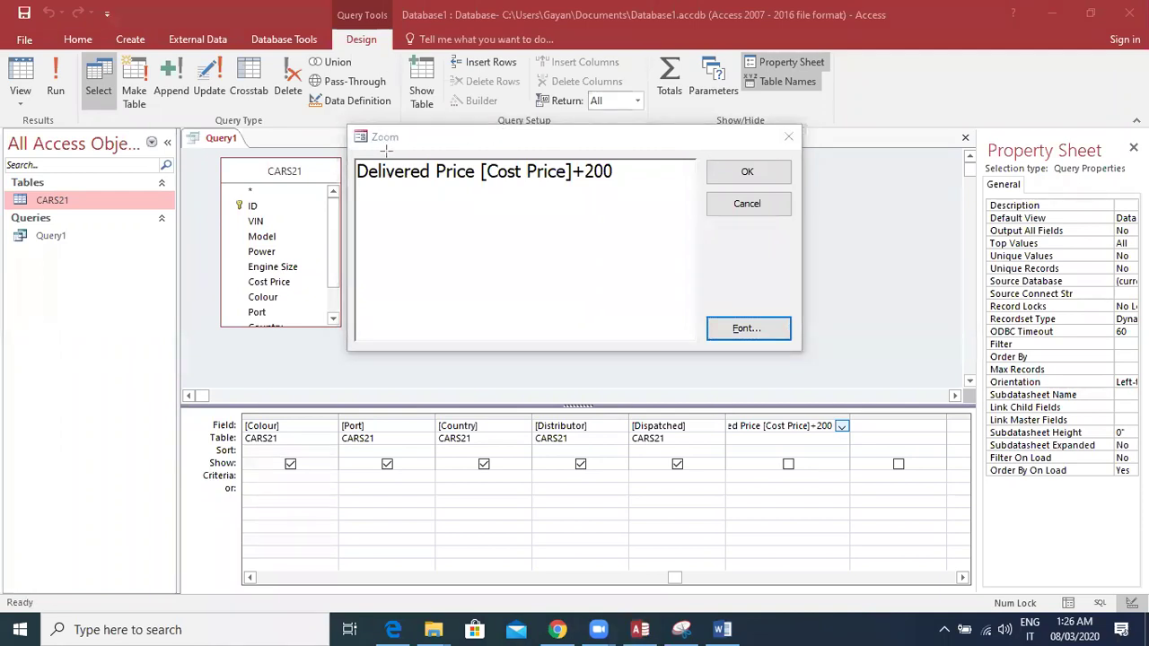
pyautogui.moveTo(357, 155)
pyautogui.mouseDown()
pyautogui.moveTo(485, 185)
pyautogui.moveTo(619, 187)
pyautogui.mouseUp()
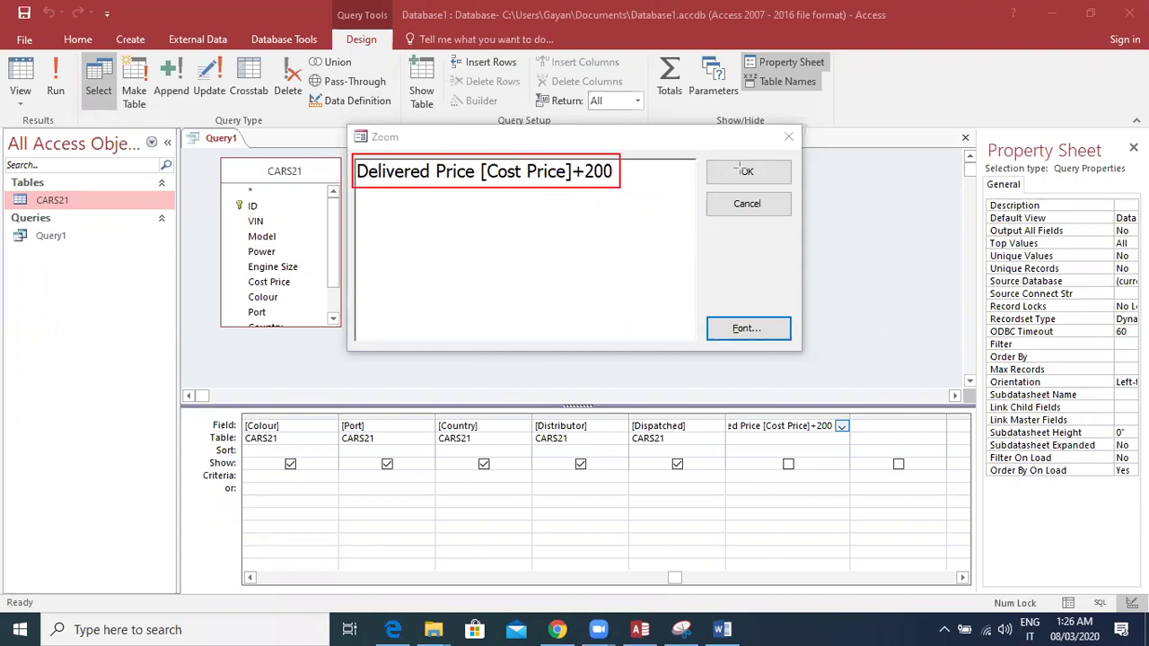
pyautogui.press('e')
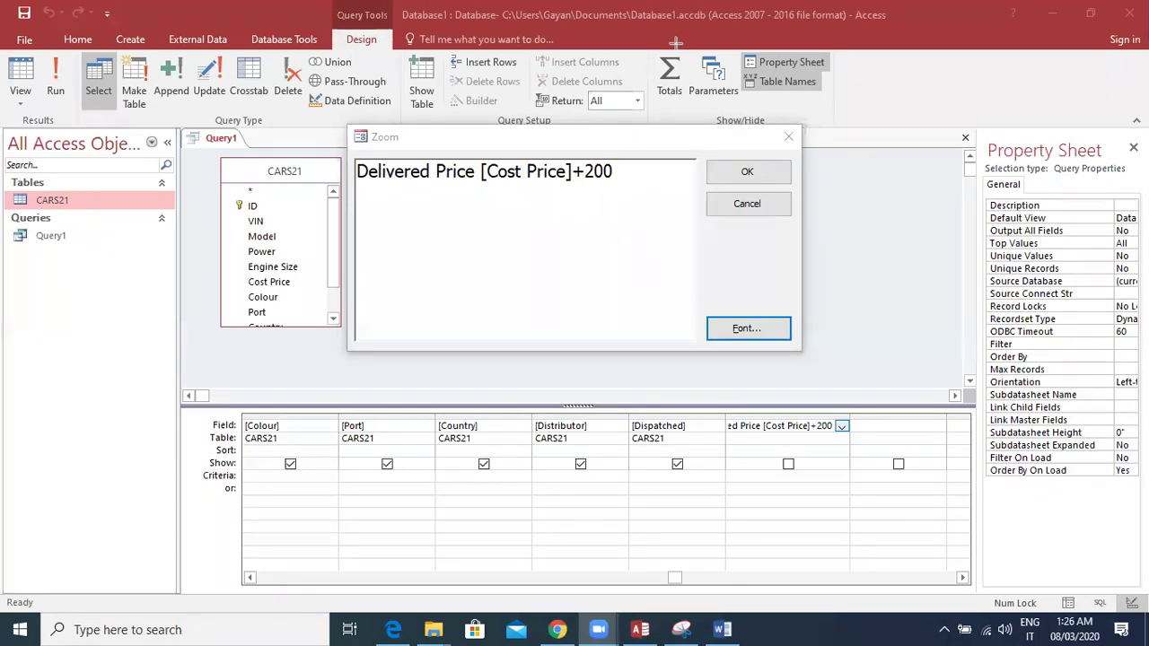
pyautogui.press('Return')
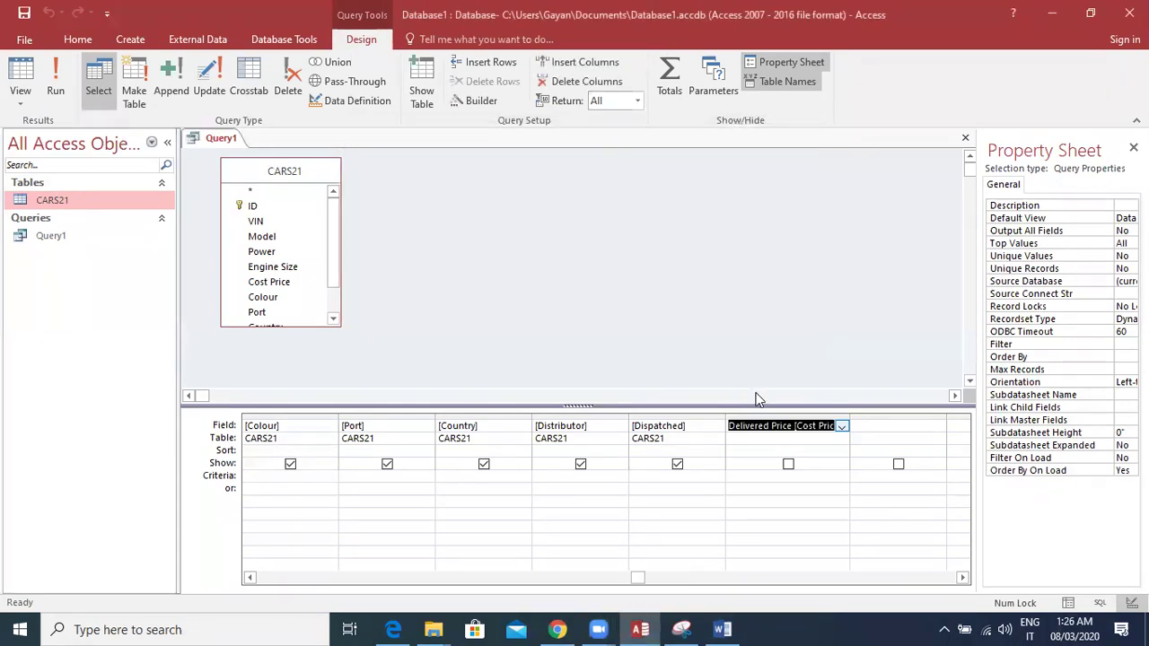
# Widen the new field's column and insert a colon after Delivered Price, making it Delivered Price: [Cost Price]+200.
pyautogui.click(751, 451)
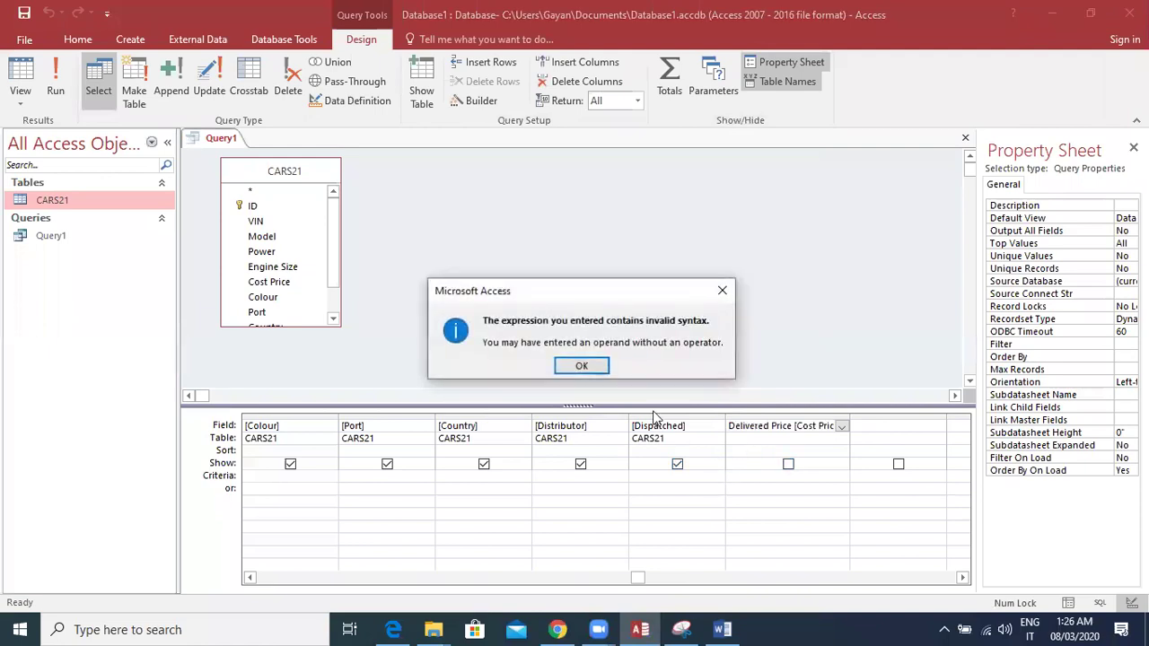
pyautogui.click(584, 364)
pyautogui.moveTo(850, 428); pyautogui.dragTo(875, 427)
pyautogui.click(791, 427)
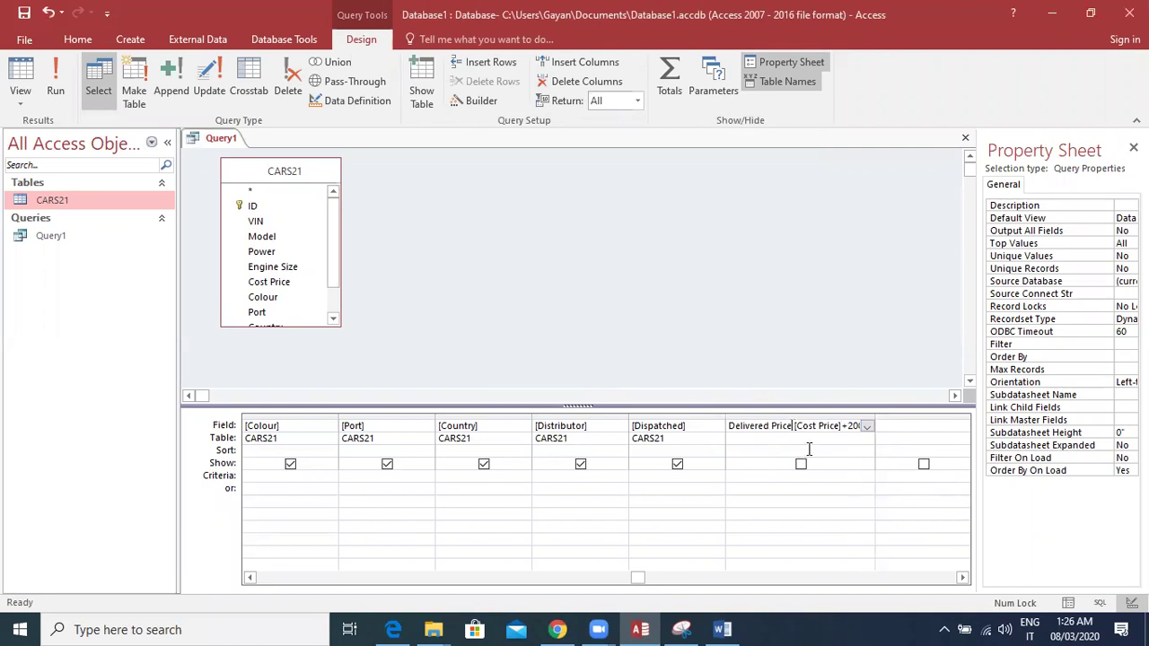
pyautogui.write(':')
pyautogui.click(755, 454)
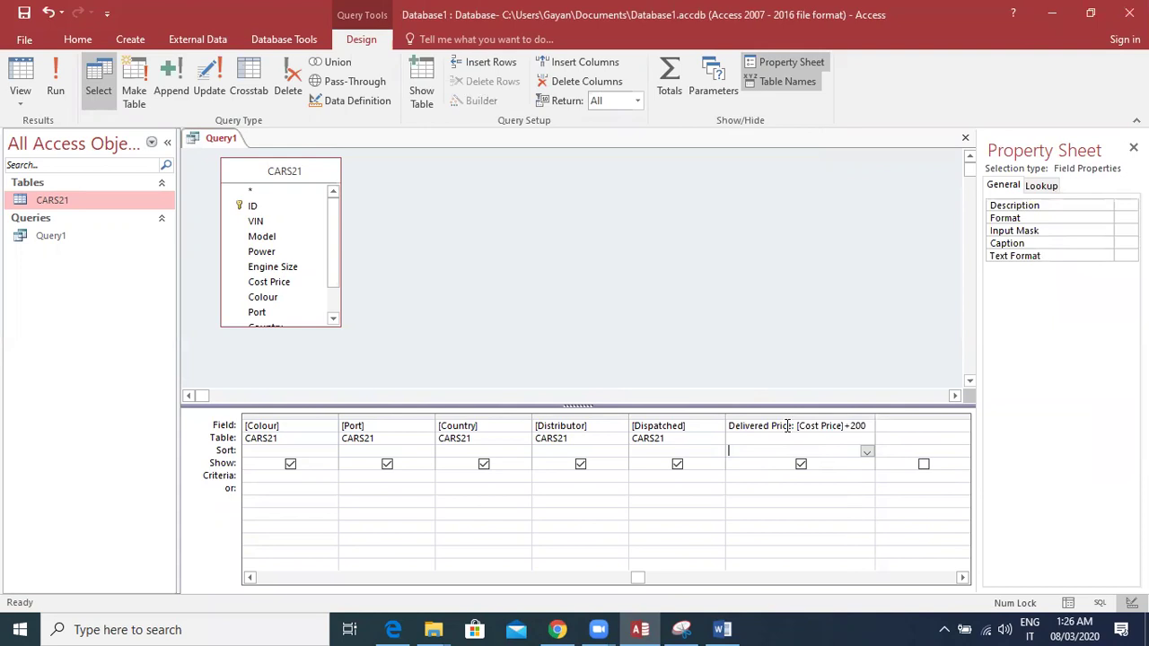
# Examine the corrected Delivered Price expression in the Zoom window.
pyautogui.rightClick(786, 426)
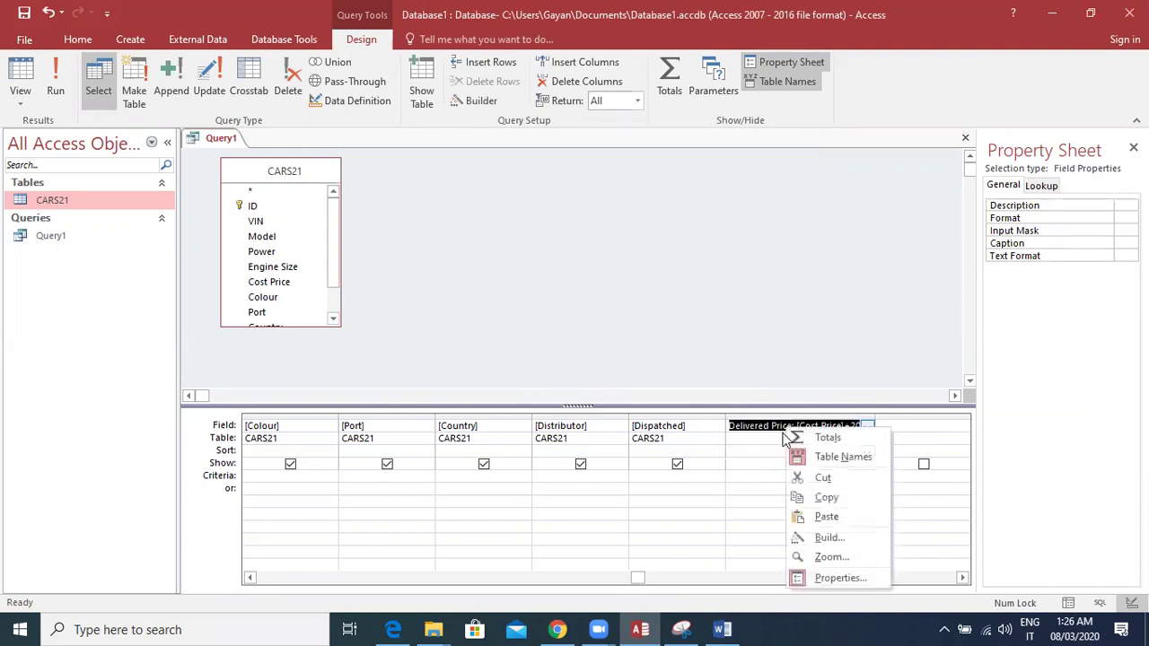
pyautogui.click(816, 554)
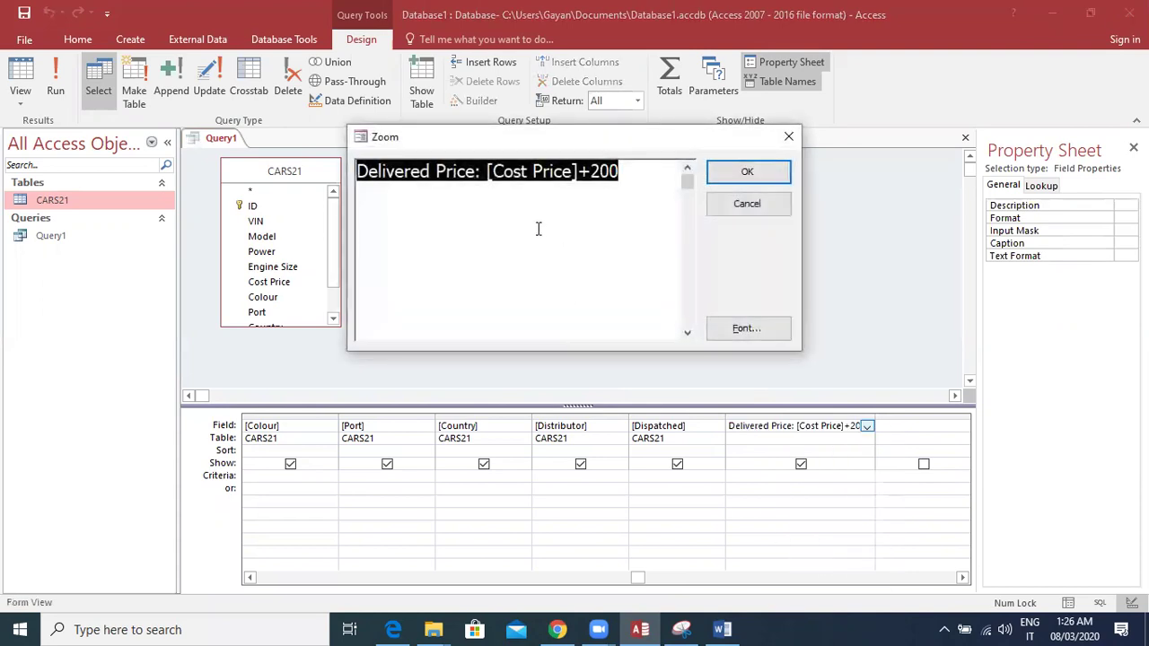
pyautogui.click(479, 175)
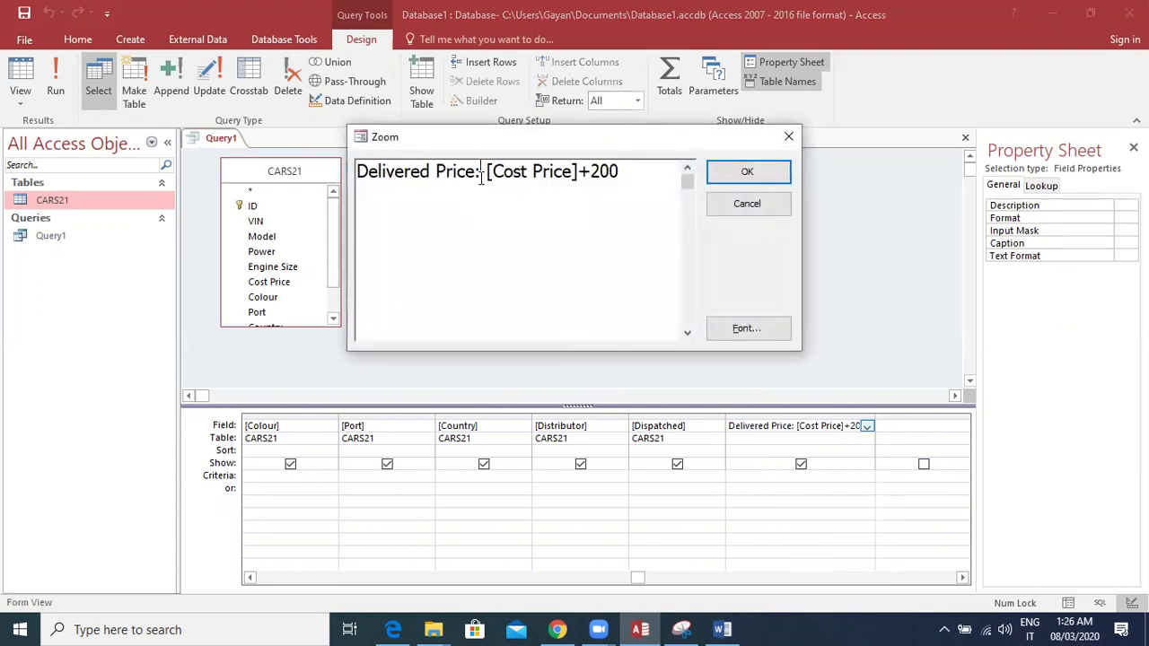
pyautogui.click(747, 172)
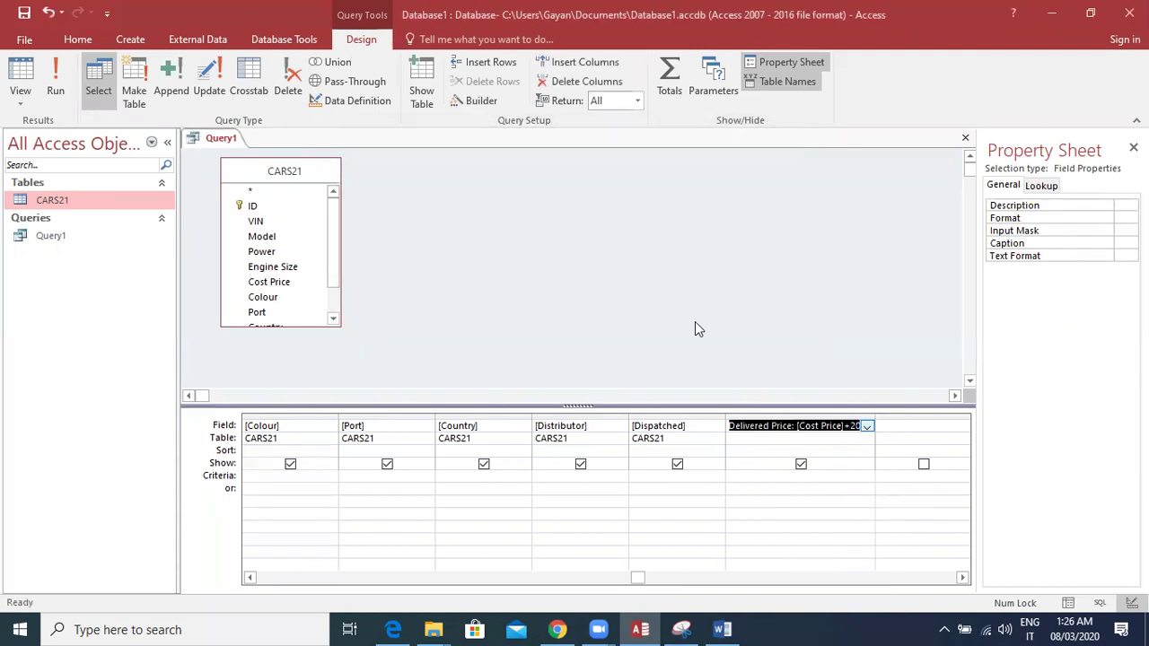
# Switch to the past paper, highlight "2 decimal places" in green in question 47 and select "France" in the Country requirement.
pyautogui.click(393, 630)
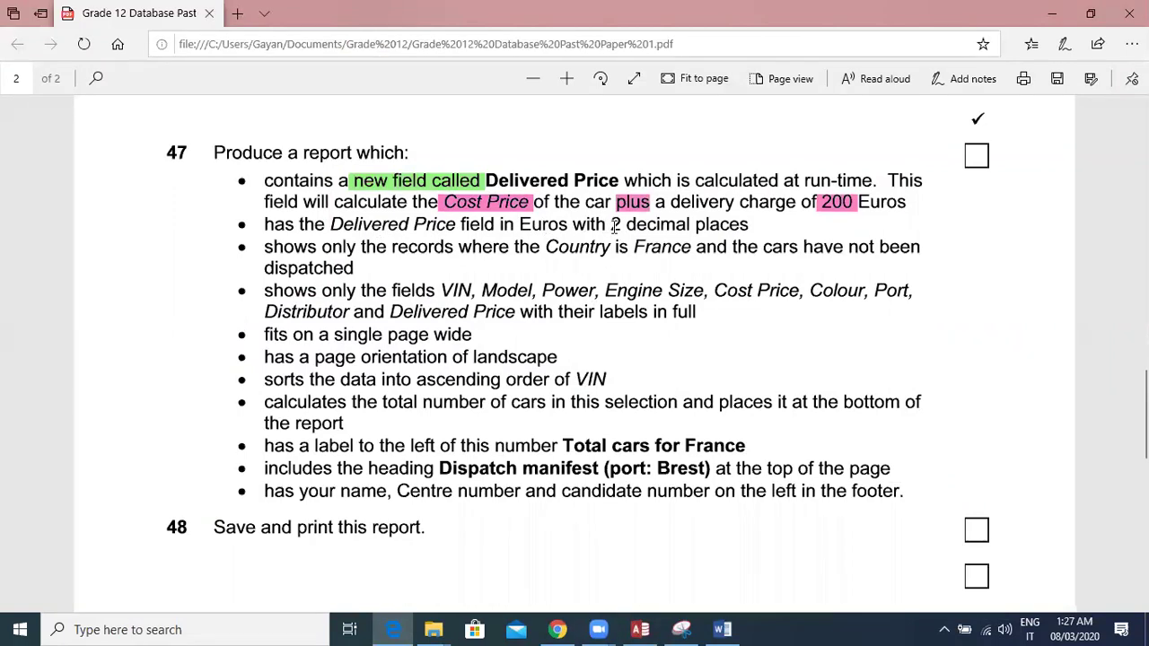
pyautogui.moveTo(613, 225); pyautogui.dragTo(748, 225)
pyautogui.click(675, 258)
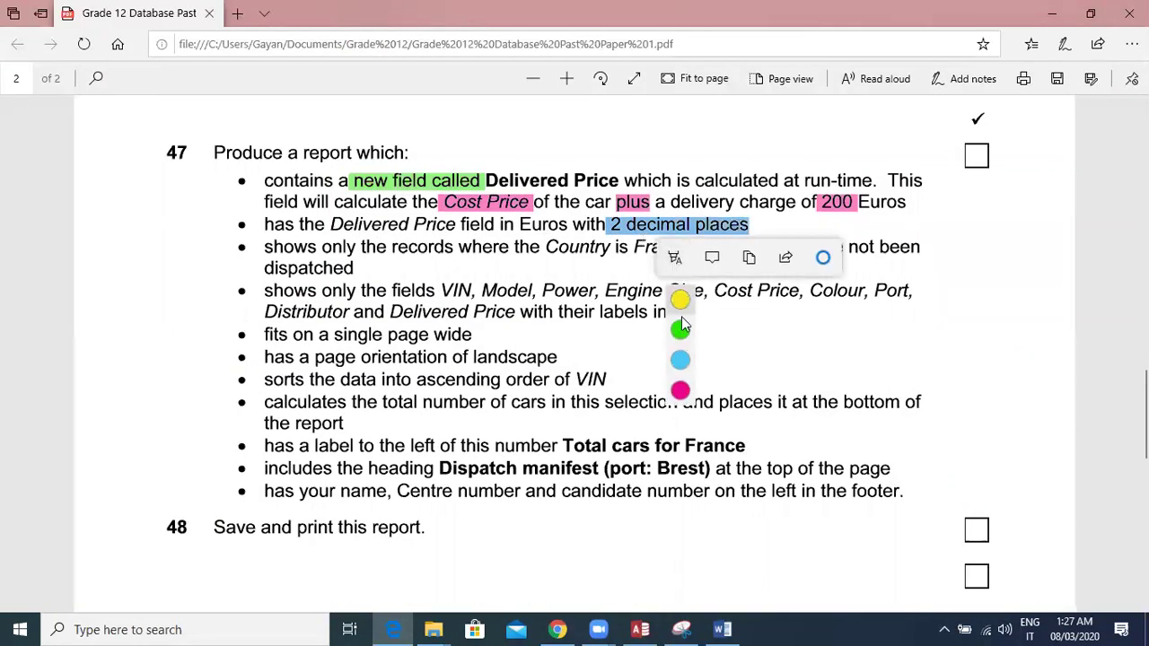
pyautogui.click(681, 329)
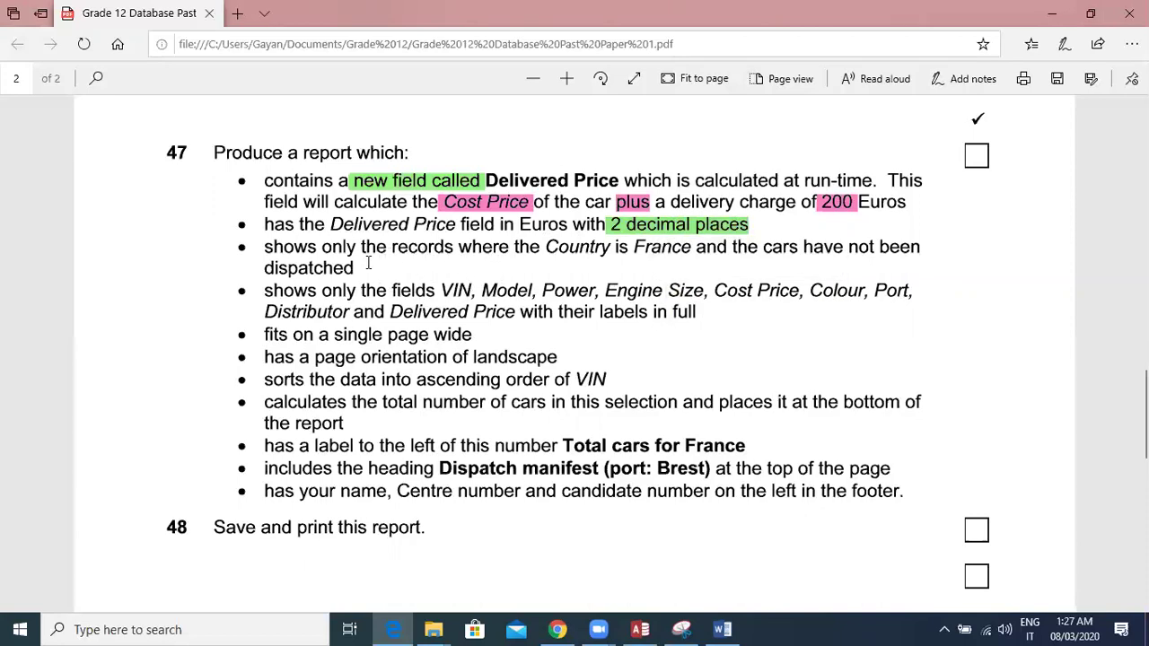
pyautogui.moveTo(545, 249); pyautogui.dragTo(693, 251)
pyautogui.rightClick(665, 260)
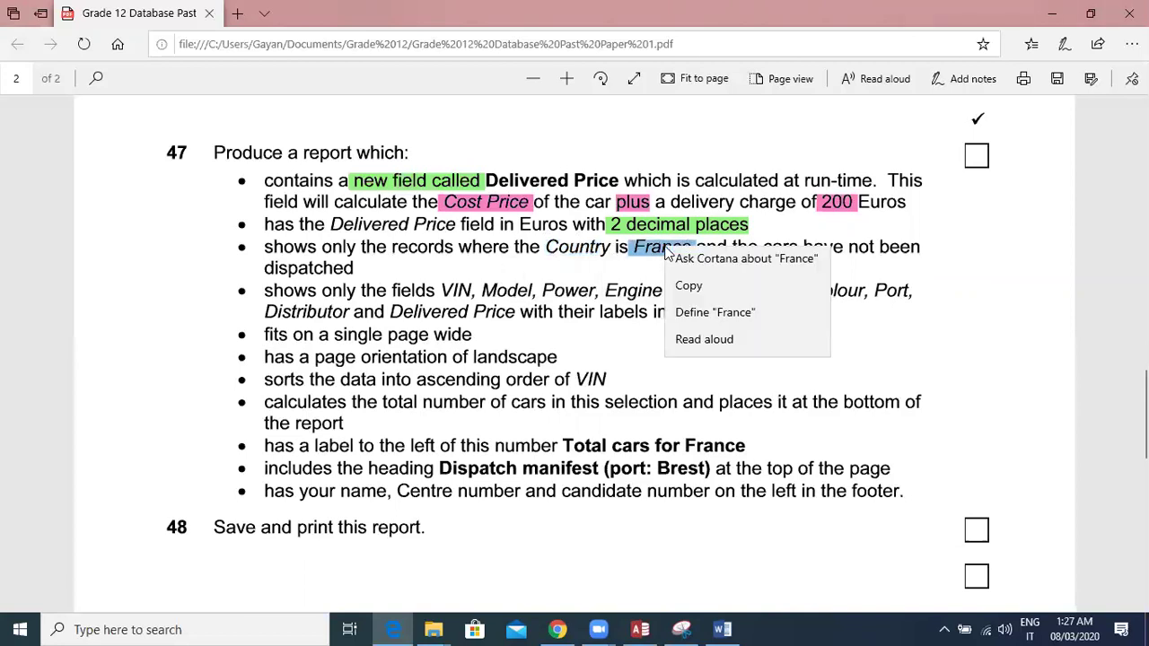
pyautogui.click(689, 398)
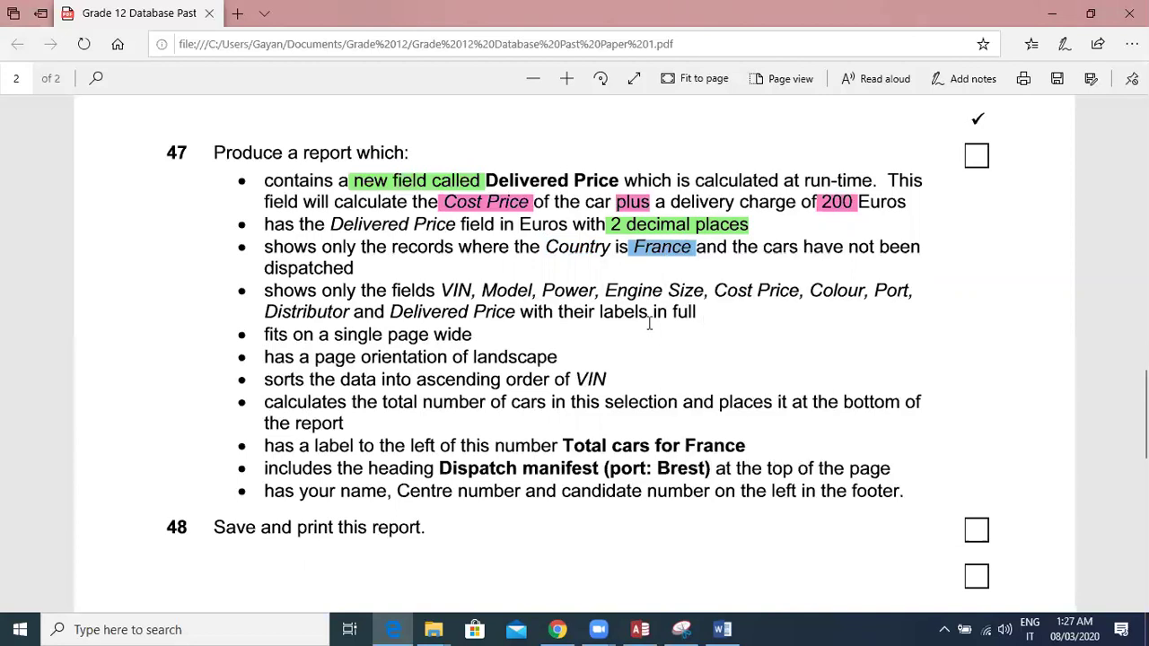
# Switch back to Access, set the Country field's criteria to France and run the query.
pyautogui.click(558, 630)
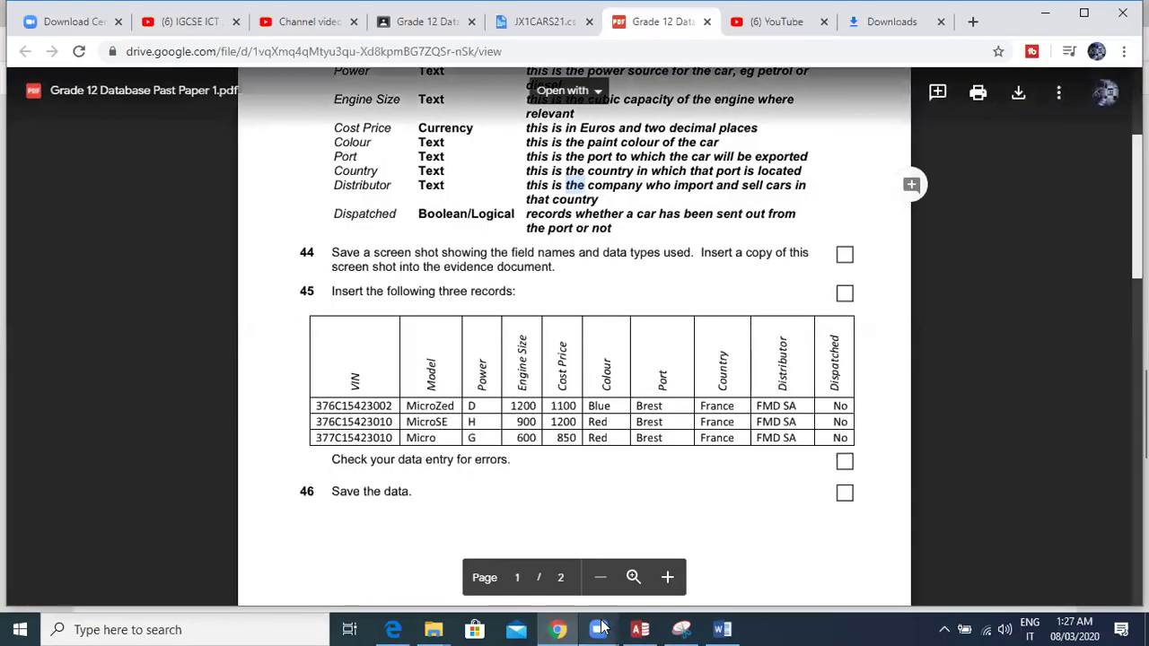
pyautogui.click(640, 630)
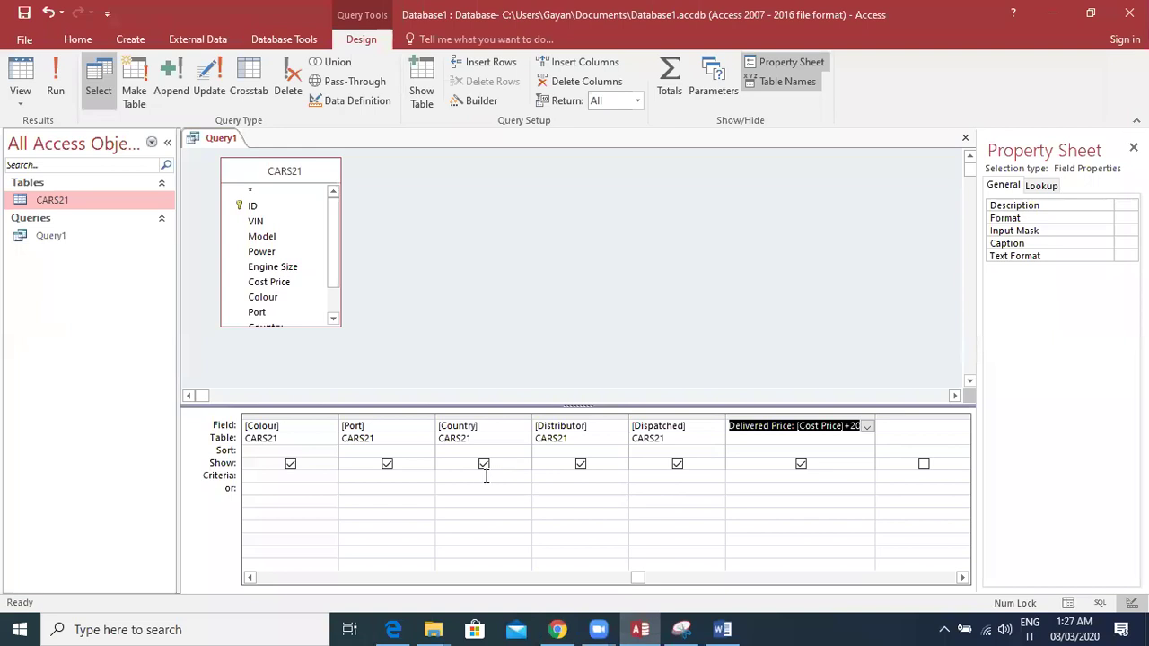
pyautogui.click(455, 477)
pyautogui.write('France')
pyautogui.click(471, 523)
pyautogui.click(54, 79)
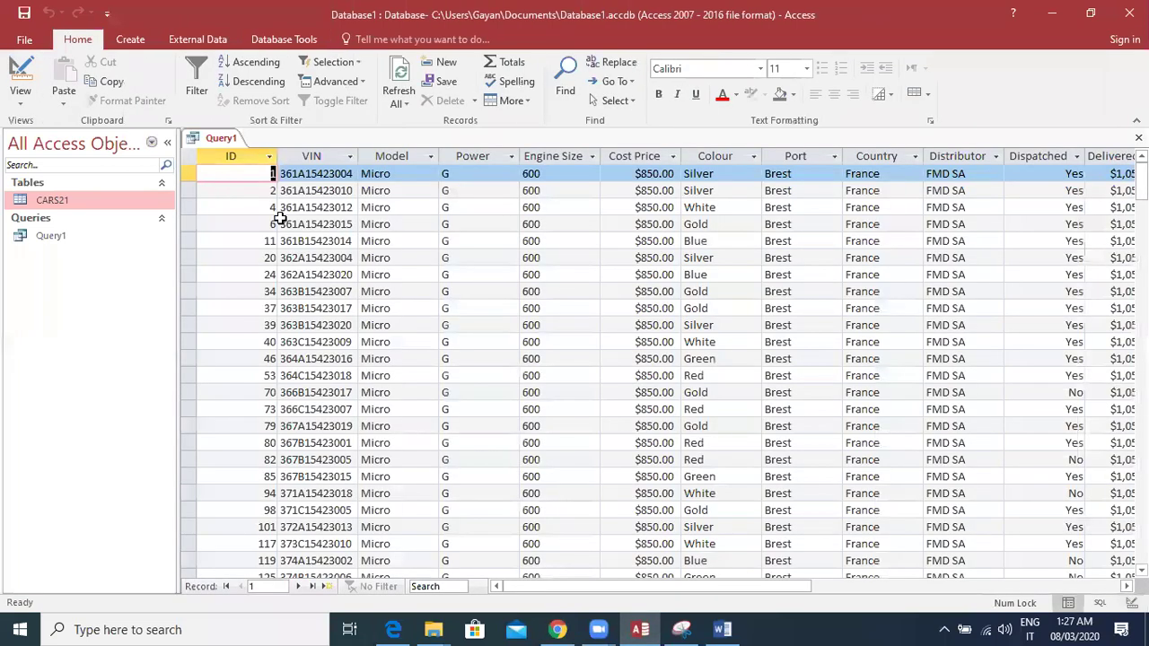
# Check the Country column in the query results and return Query1 to Design View.
pyautogui.moveTo(646, 588); pyautogui.dragTo(730, 589)
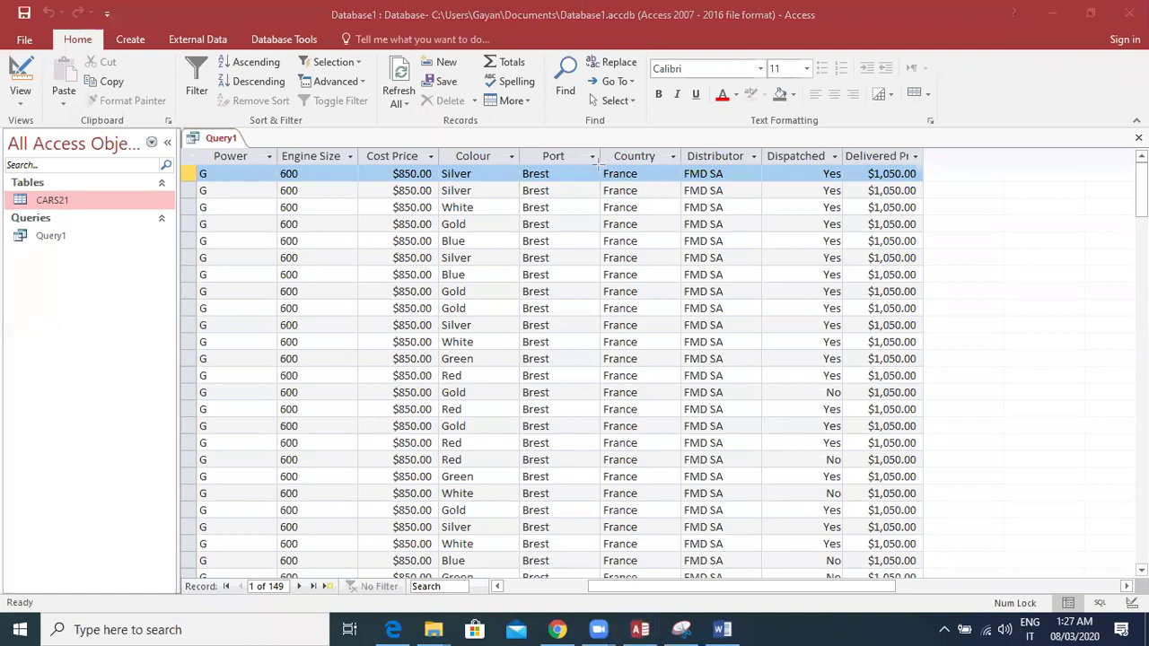
pyautogui.moveTo(595, 142)
pyautogui.mouseDown()
pyautogui.moveTo(682, 341)
pyautogui.moveTo(683, 596)
pyautogui.moveTo(679, 583)
pyautogui.mouseUp()
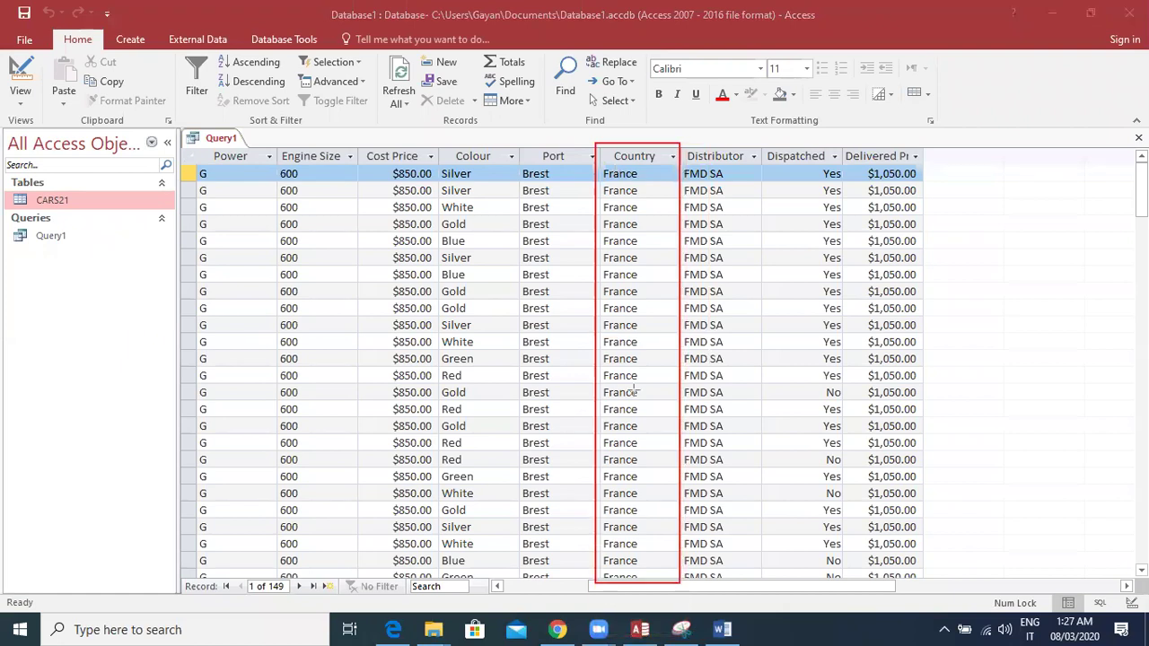
pyautogui.moveTo(632, 488); pyautogui.dragTo(631, 512)
pyautogui.press('Escape')
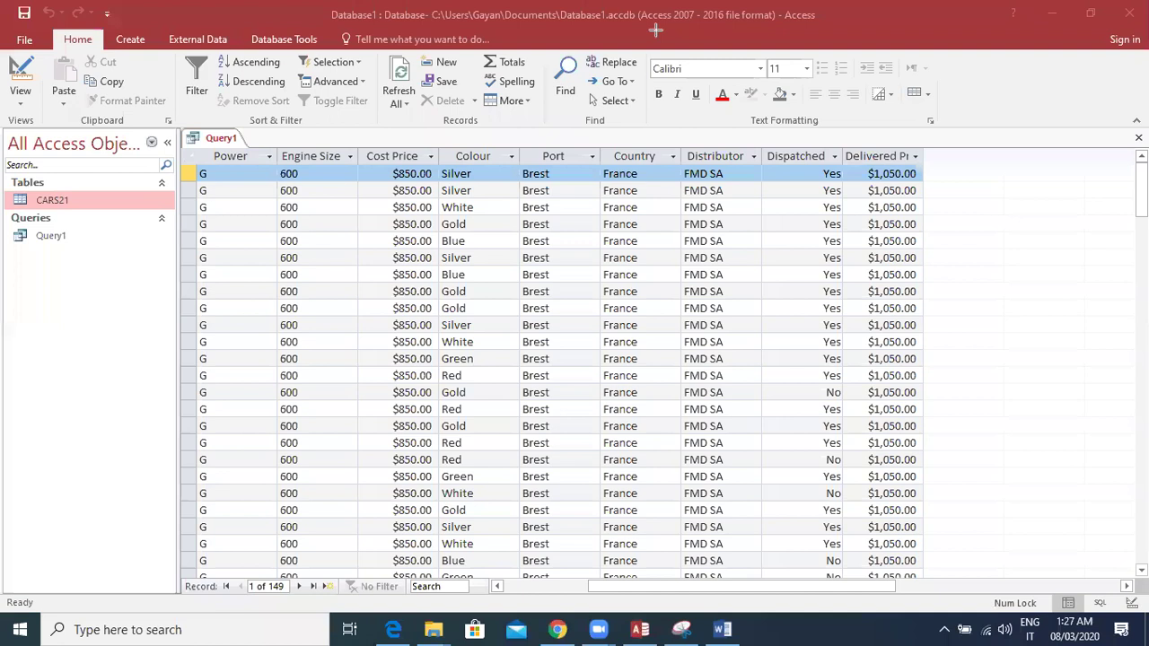
pyautogui.rightClick(230, 144)
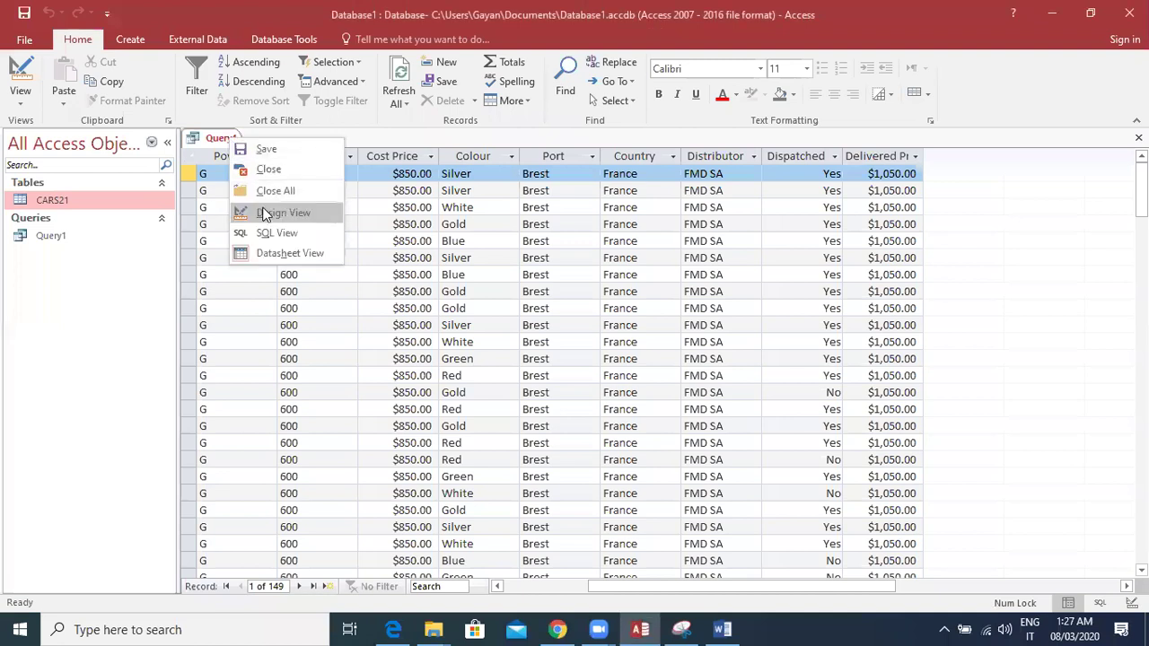
pyautogui.click(274, 213)
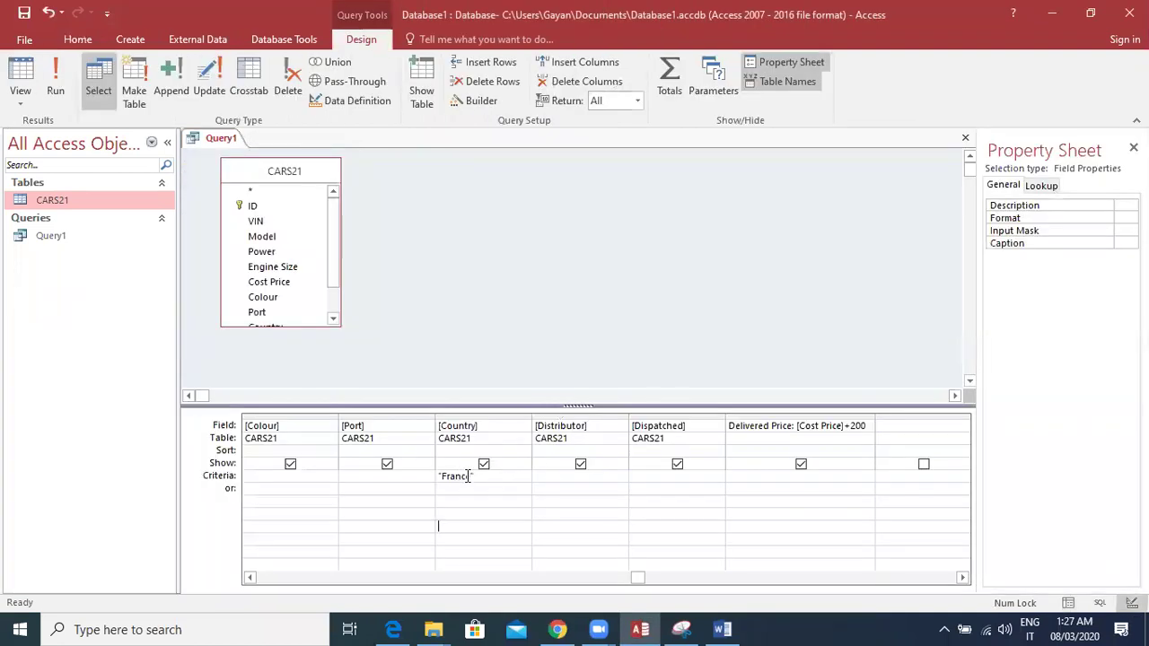
# Switch to the past paper, highlight "not been" in green in question 47 and return to Access.
pyautogui.click(393, 629)
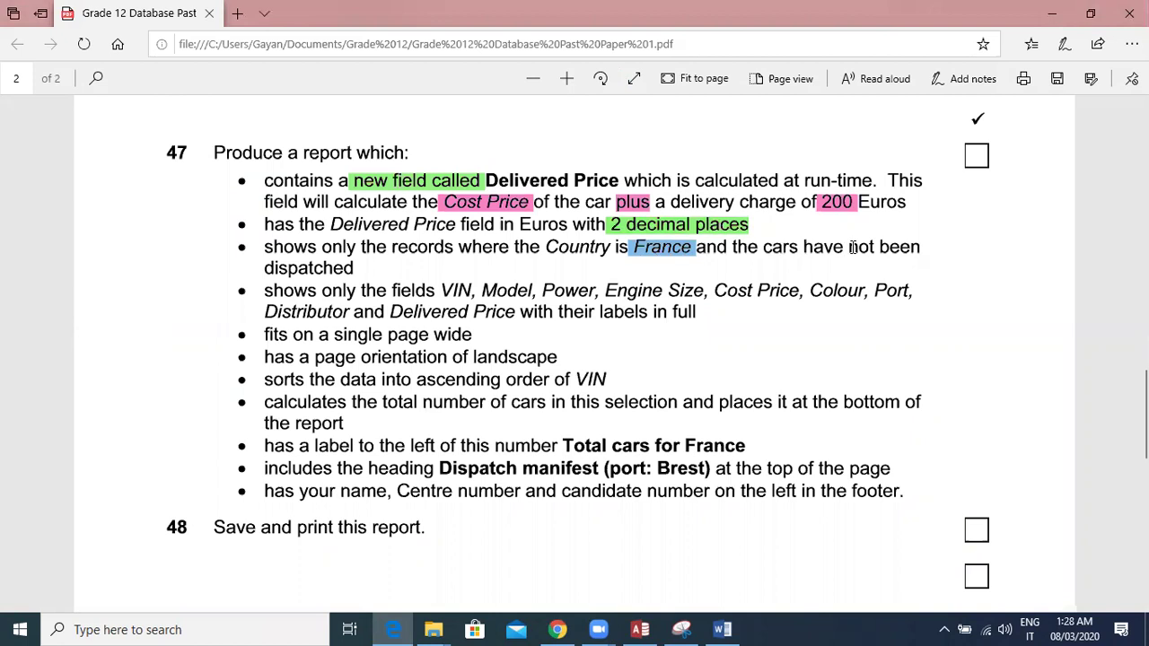
pyautogui.moveTo(848, 248); pyautogui.dragTo(920, 248)
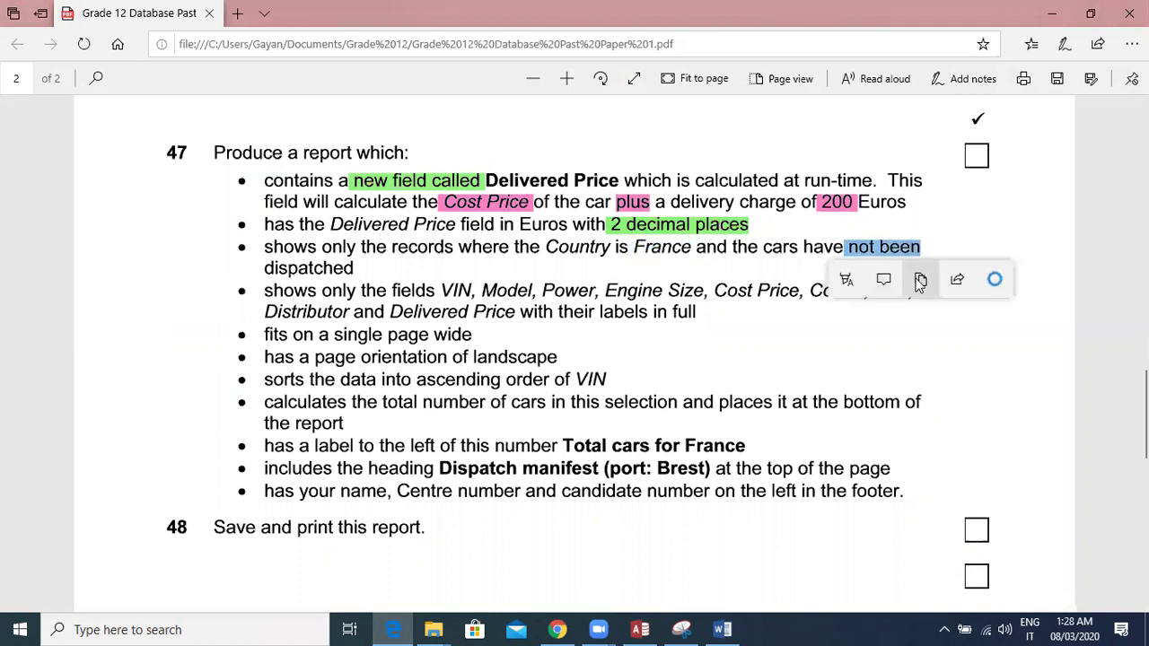
pyautogui.click(846, 279)
pyautogui.click(851, 353)
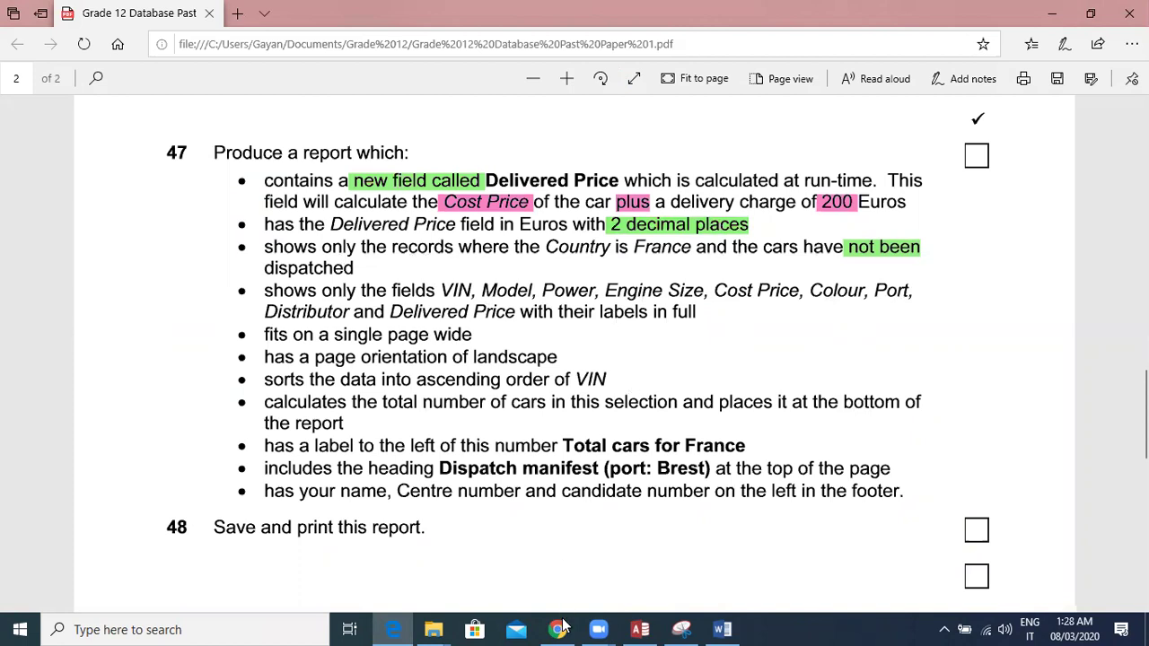
pyautogui.click(639, 629)
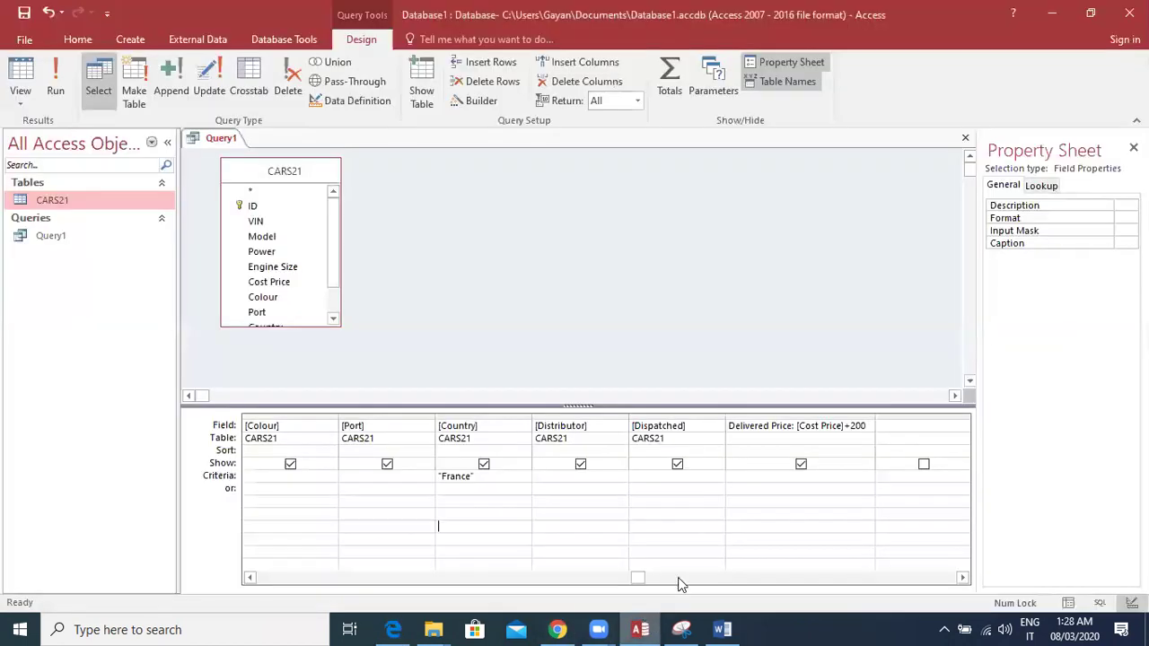
pyautogui.click(760, 475)
pyautogui.write('No')
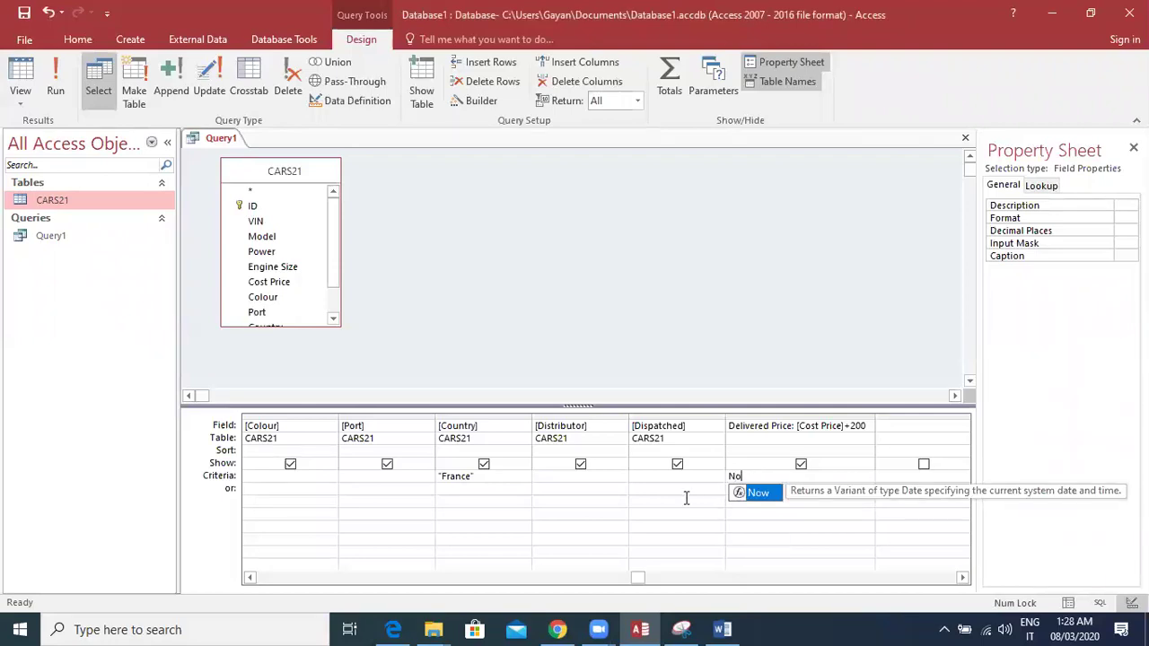
pyautogui.click(688, 499)
pyautogui.click(719, 475)
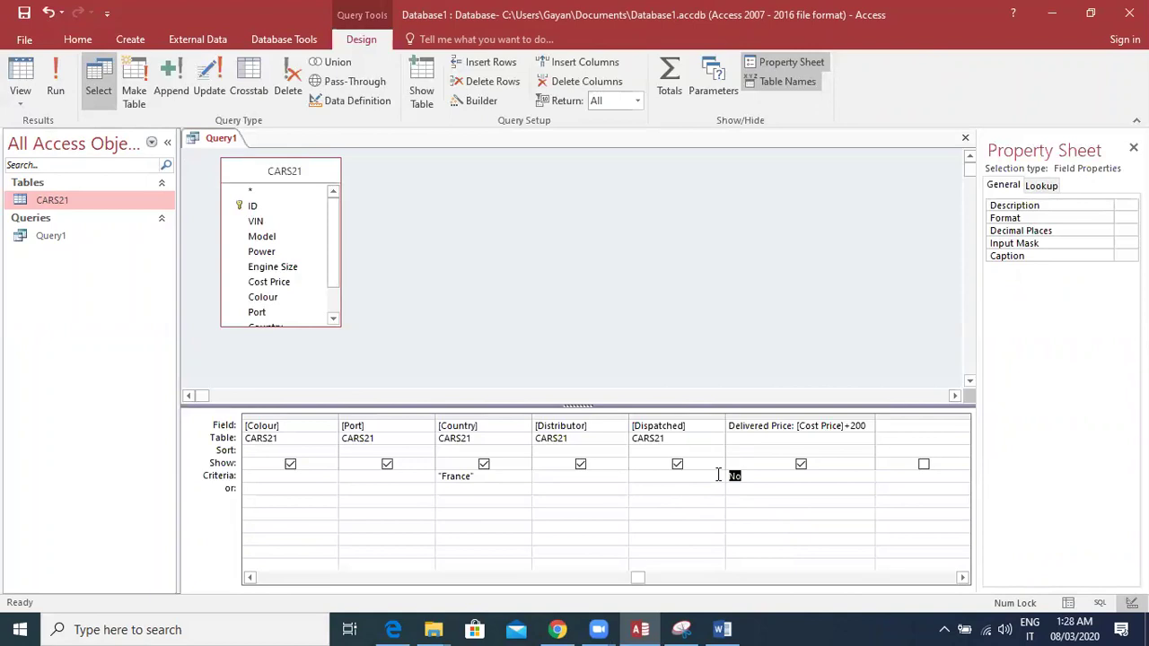
pyautogui.press('Delete')
# Set the Dispatched field's criteria to No in Query1 and run the query.
pyautogui.click(649, 485)
pyautogui.click(647, 478)
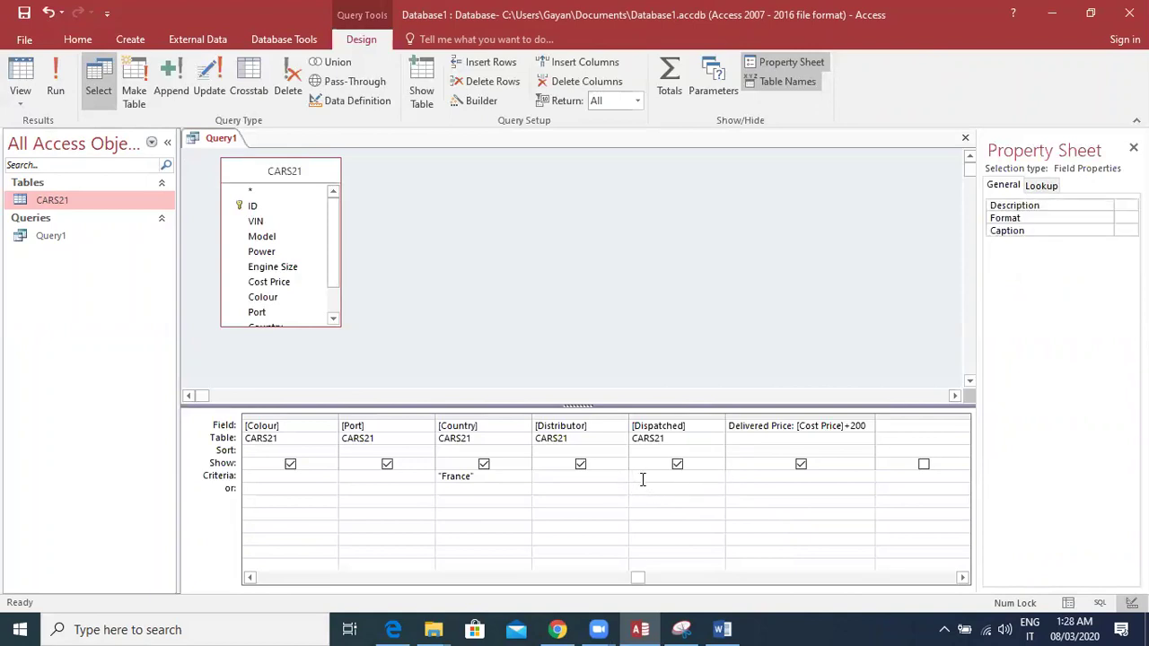
pyautogui.write('No')
pyautogui.click(662, 515)
pyautogui.click(56, 90)
# Examine the Country and Dispatched columns throughout the query results.
pyautogui.moveTo(576, 588); pyautogui.dragTo(662, 588)
pyautogui.scroll(-4, 657, 512)
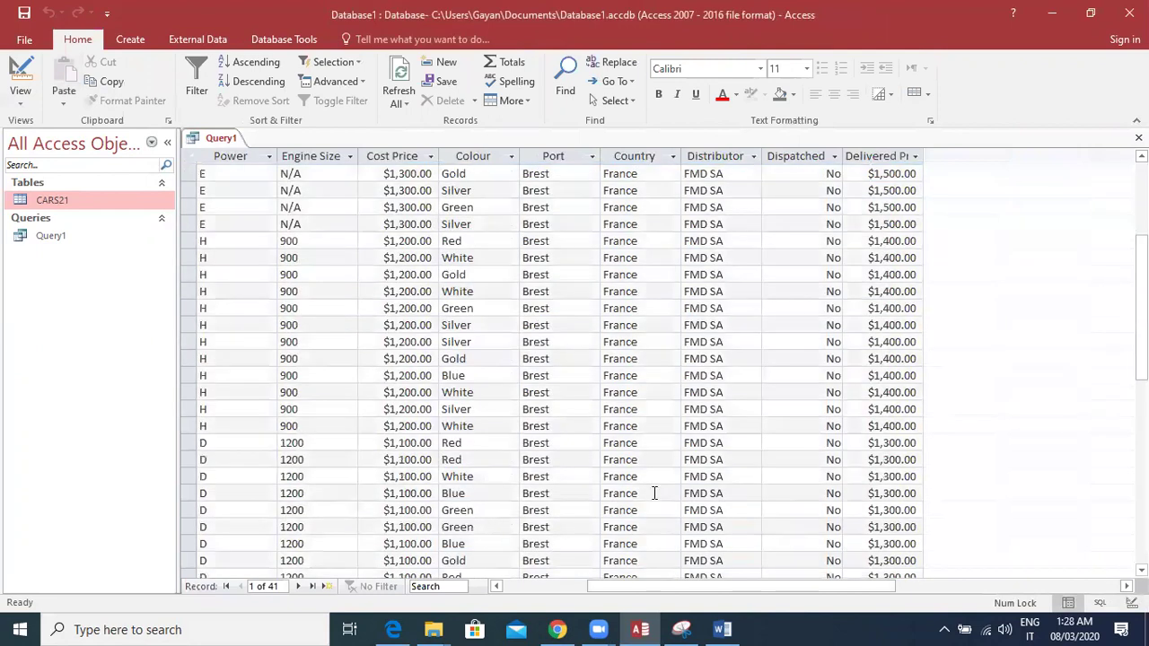
pyautogui.scroll(-2, 654, 493)
pyautogui.scroll(1, 656, 308)
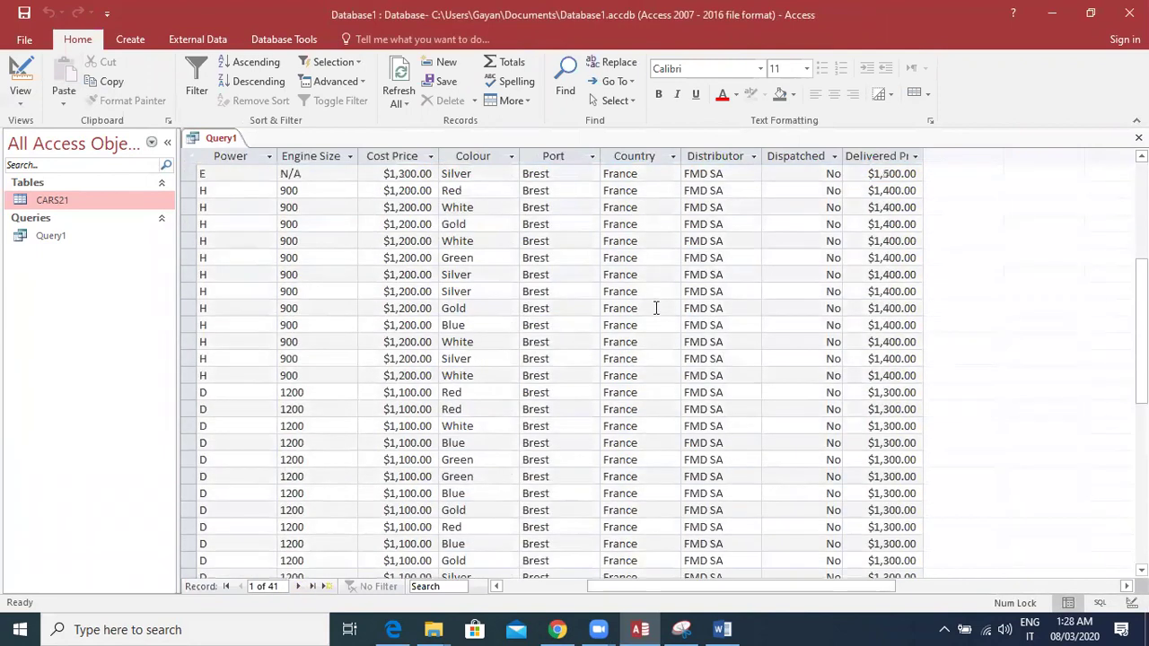
pyautogui.scroll(5, 598, 300)
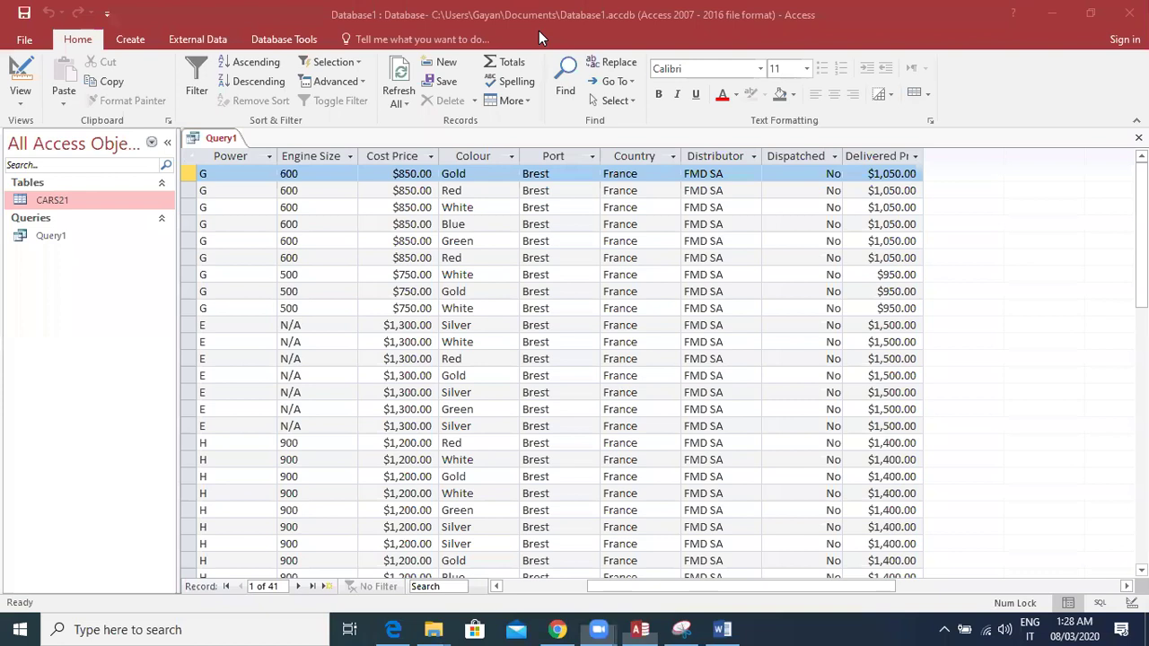
pyautogui.moveTo(594, 150); pyautogui.dragTo(677, 587)
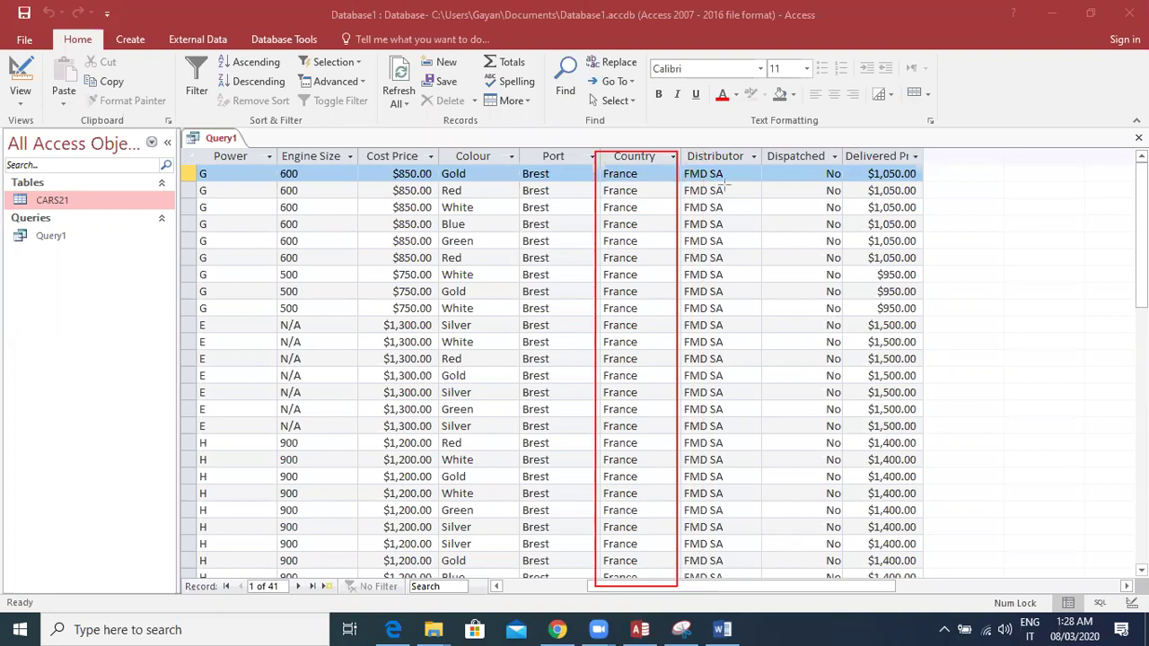
pyautogui.moveTo(759, 142)
pyautogui.mouseDown()
pyautogui.moveTo(797, 176)
pyautogui.moveTo(867, 305)
pyautogui.moveTo(880, 528)
pyautogui.moveTo(858, 599)
pyautogui.moveTo(847, 584)
pyautogui.mouseUp()
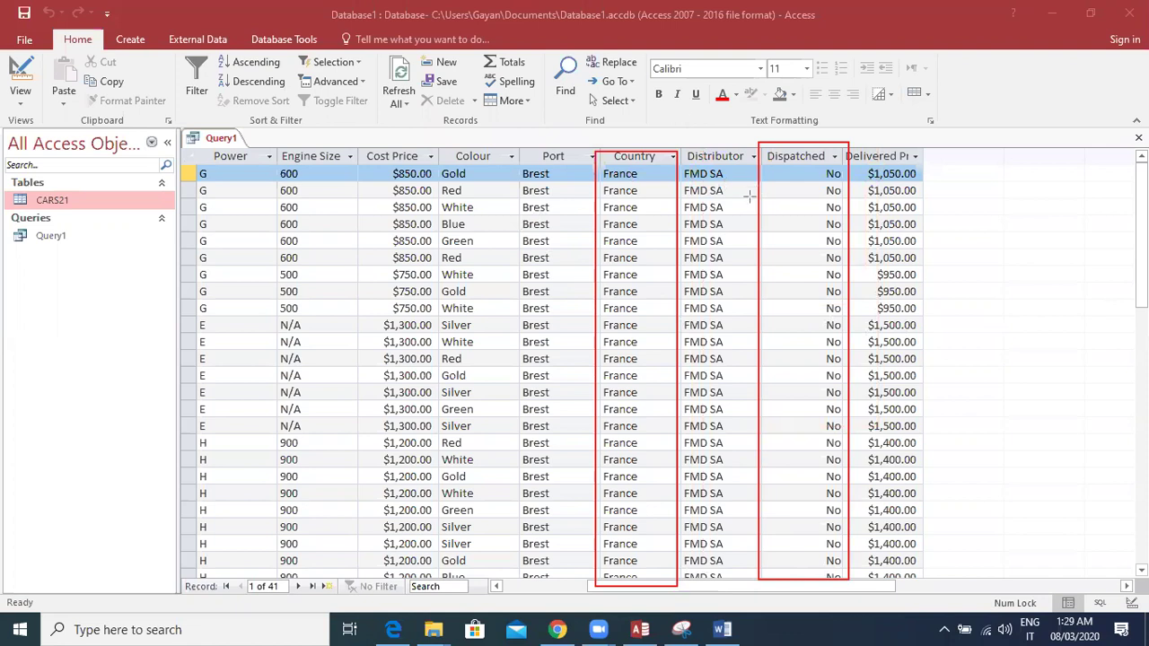
pyautogui.press('e')
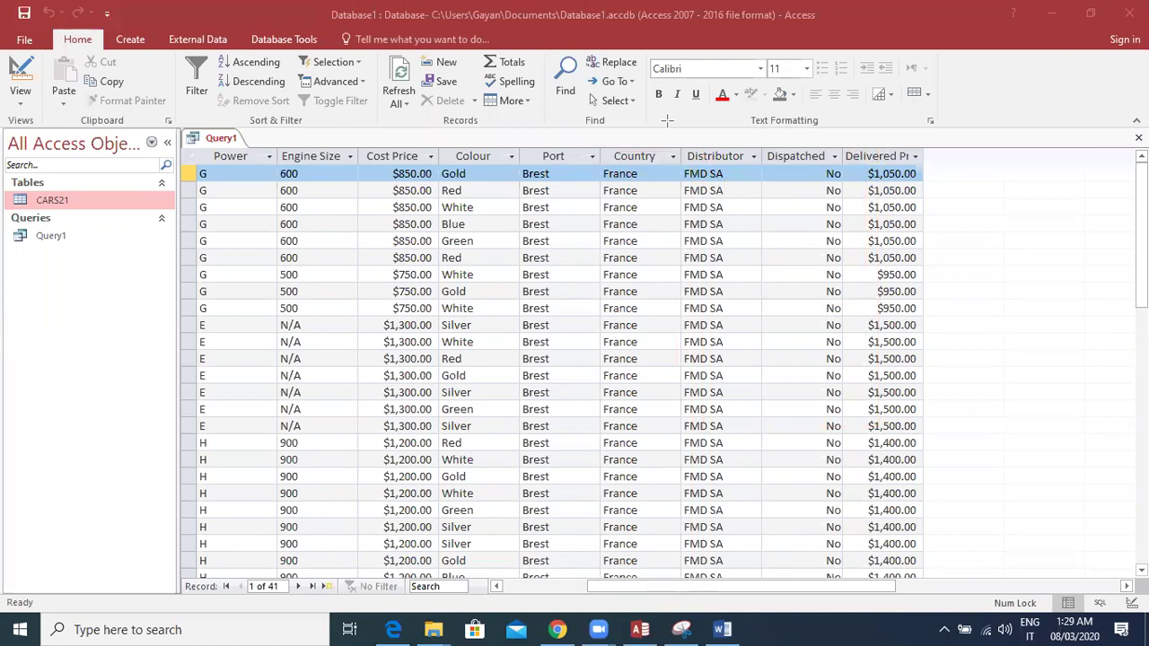
# Consult question 47 in the past paper, switch back to Access and return Query1 to Design View.
pyautogui.rightClick(191, 137)
pyautogui.click(224, 136)
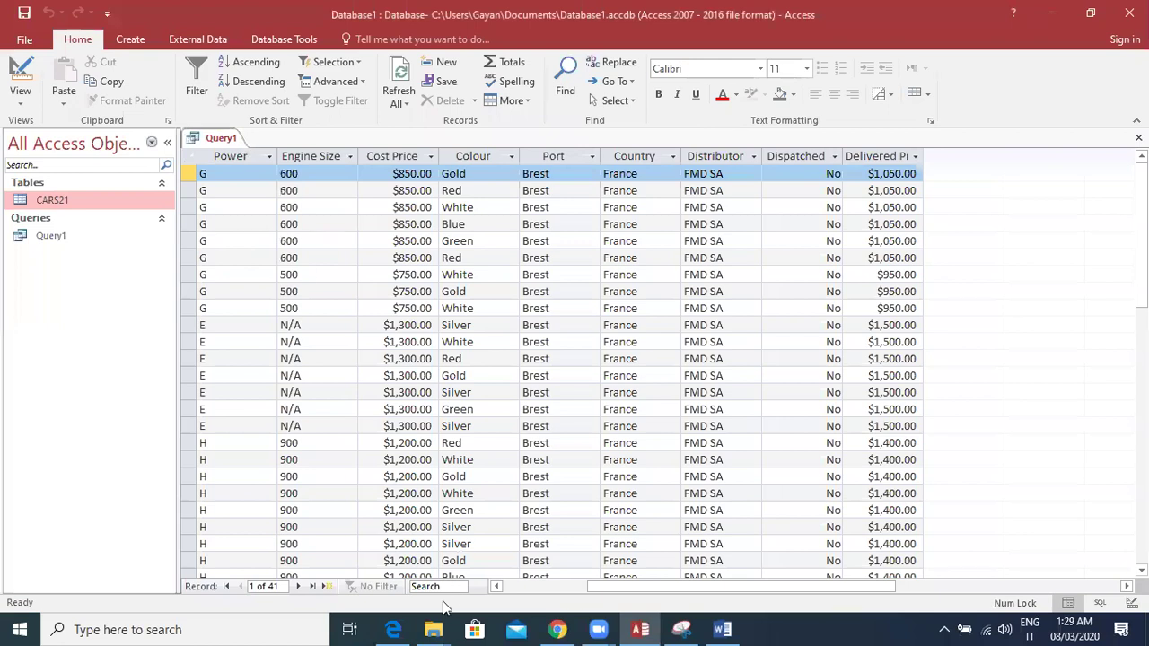
pyautogui.click(395, 629)
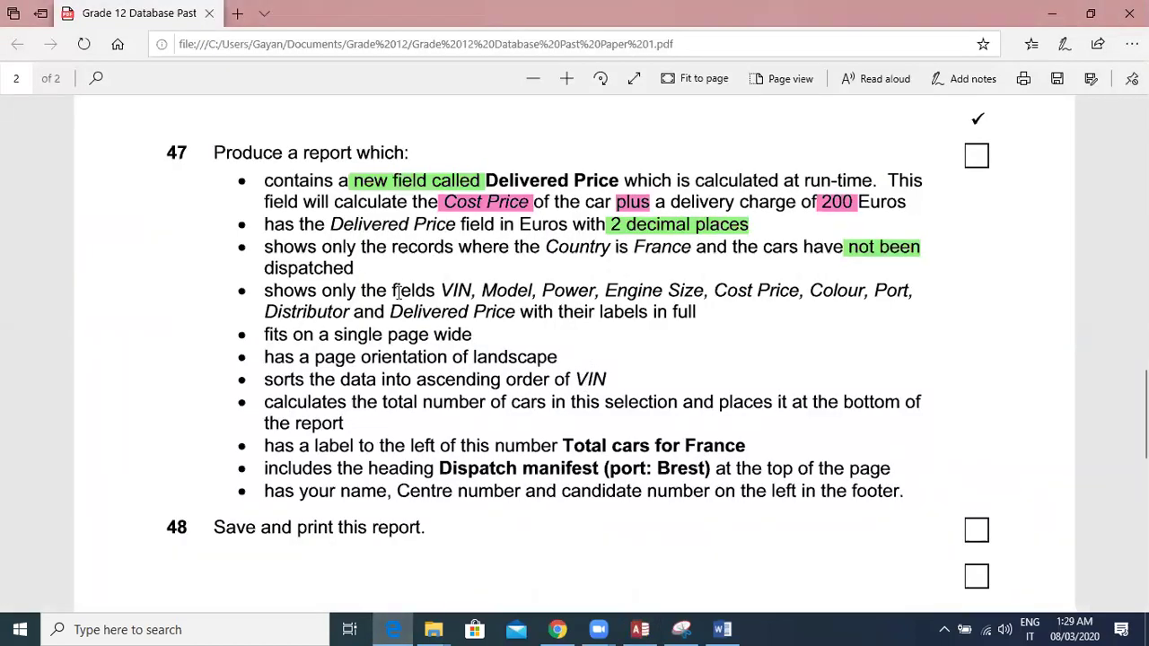
pyautogui.click(1054, 12)
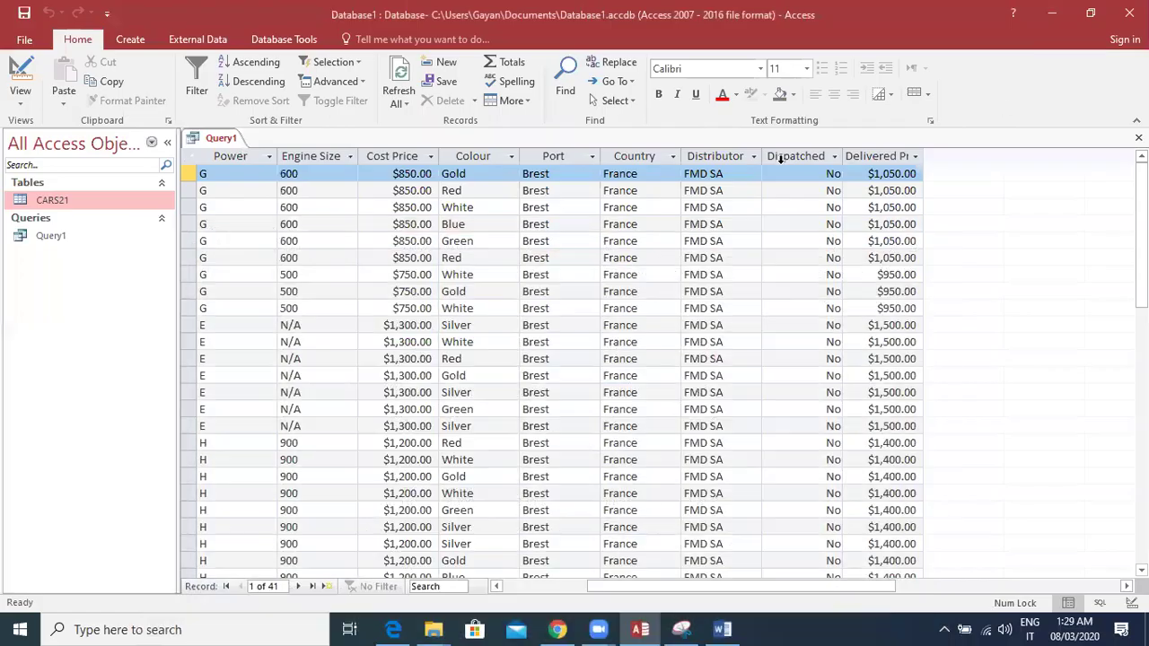
pyautogui.rightClick(223, 140)
pyautogui.click(244, 142)
pyautogui.rightClick(238, 141)
pyautogui.click(278, 211)
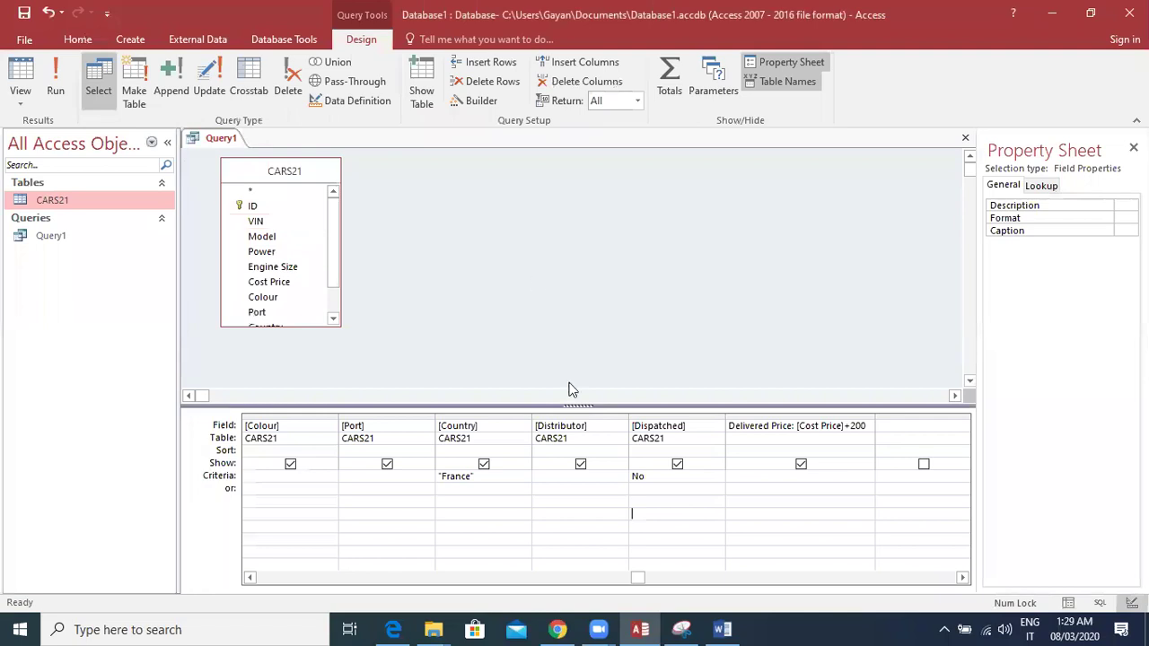
# Format the calculated Delivered Price field as Currency with 2 decimal places.
pyautogui.click(797, 425)
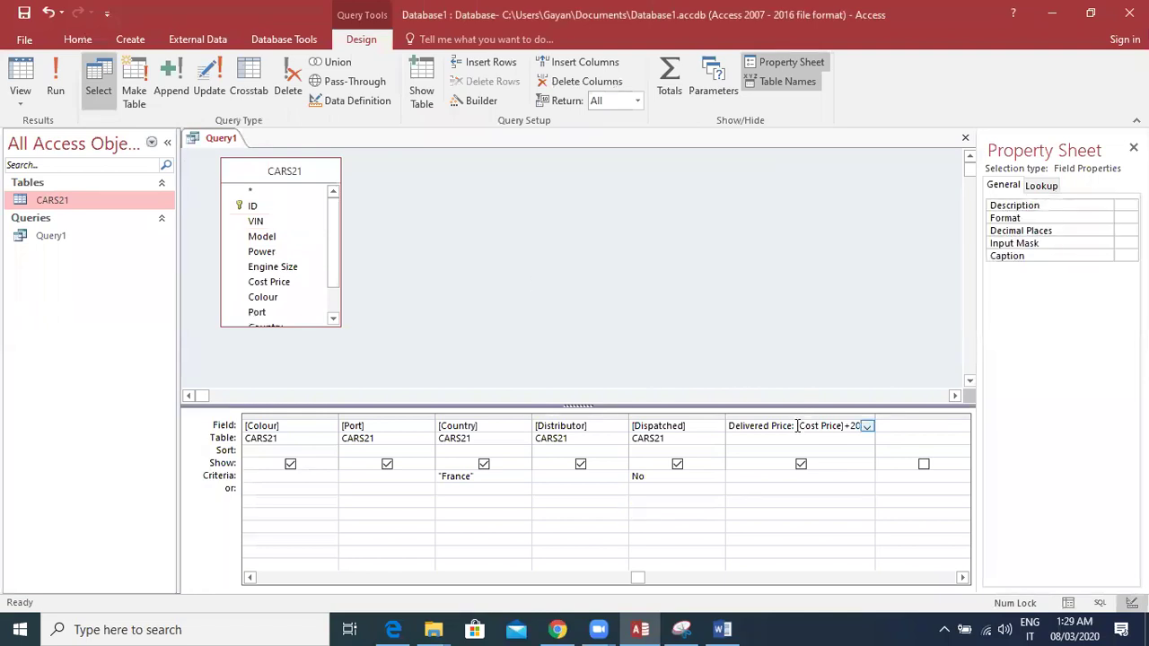
pyautogui.moveTo(1113, 214); pyautogui.dragTo(1090, 215)
pyautogui.click(1116, 218)
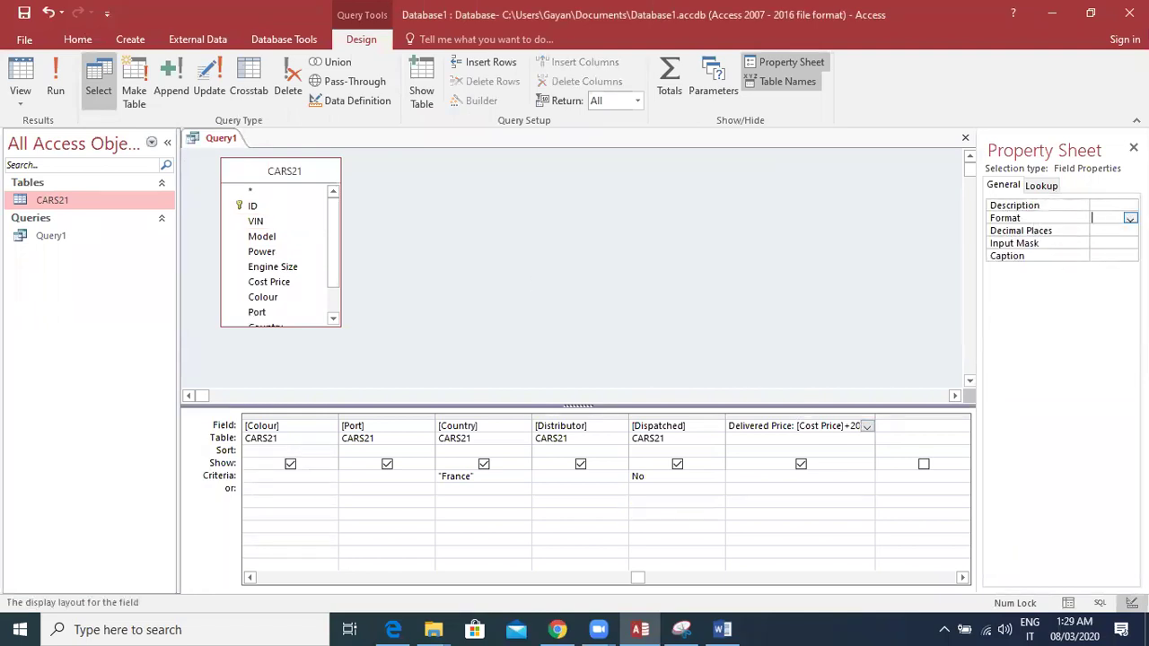
pyautogui.click(1130, 218)
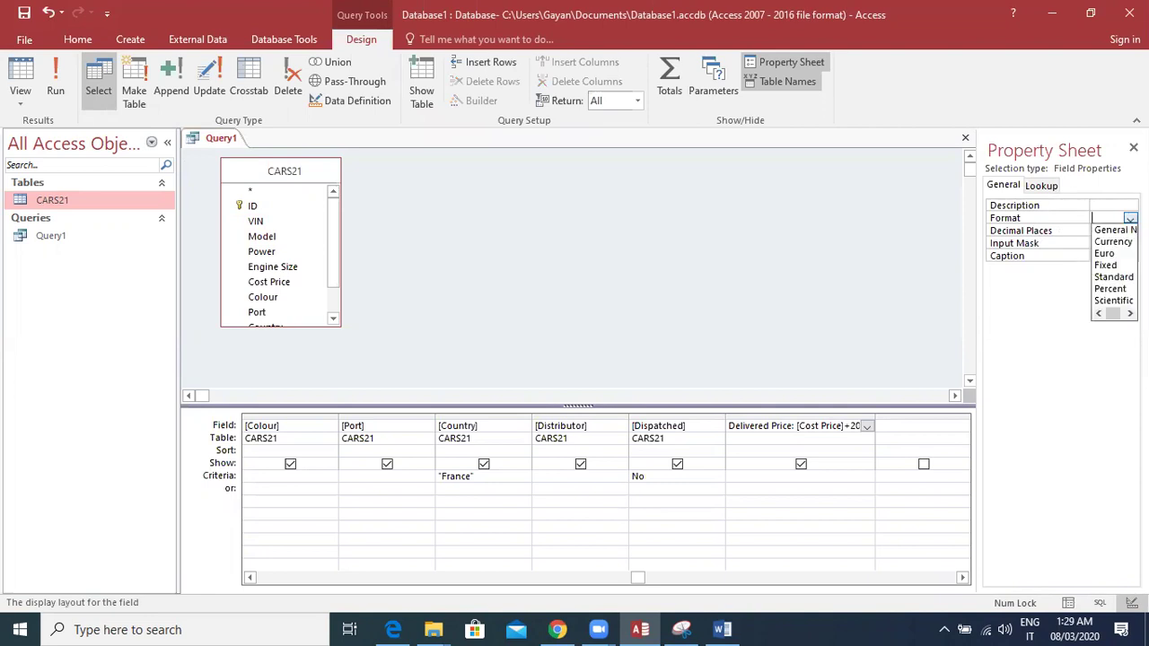
pyautogui.click(1121, 243)
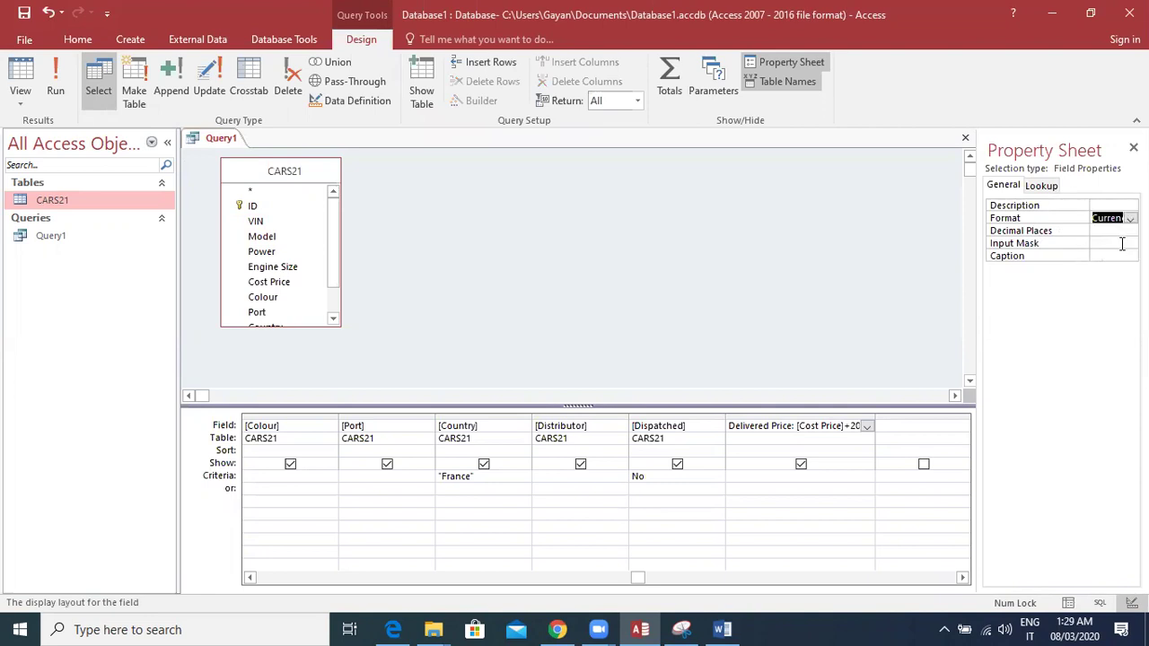
pyautogui.click(1102, 233)
pyautogui.click(1131, 231)
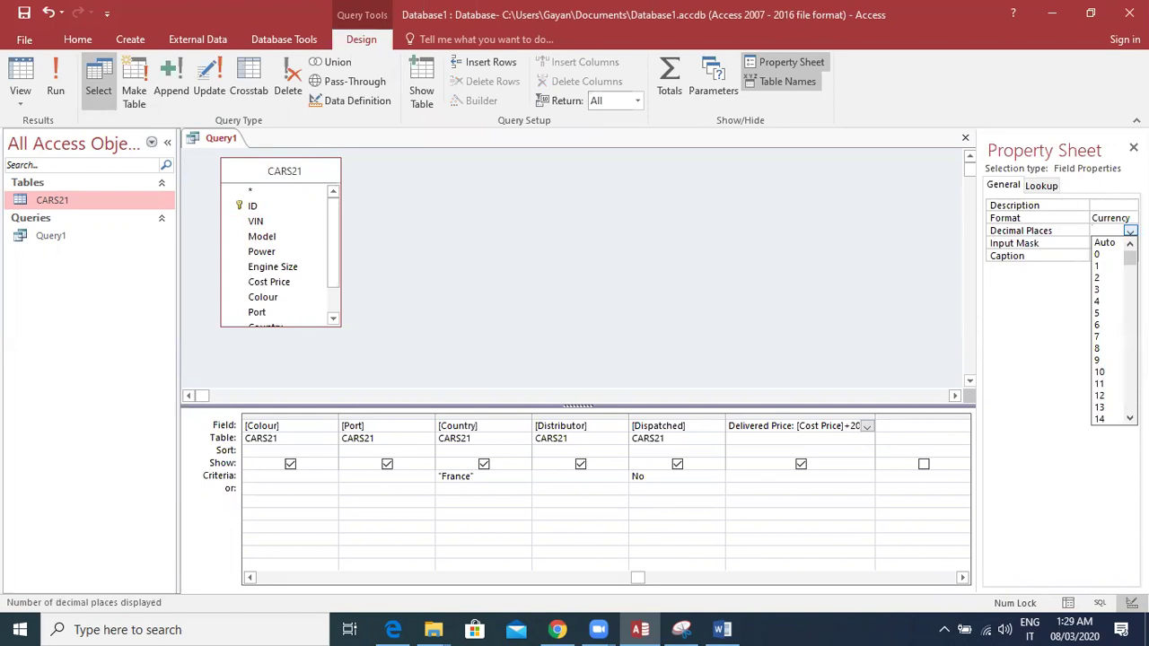
pyautogui.click(1113, 279)
# Run the query, check the Delivered Price column and save Query1.
pyautogui.click(65, 96)
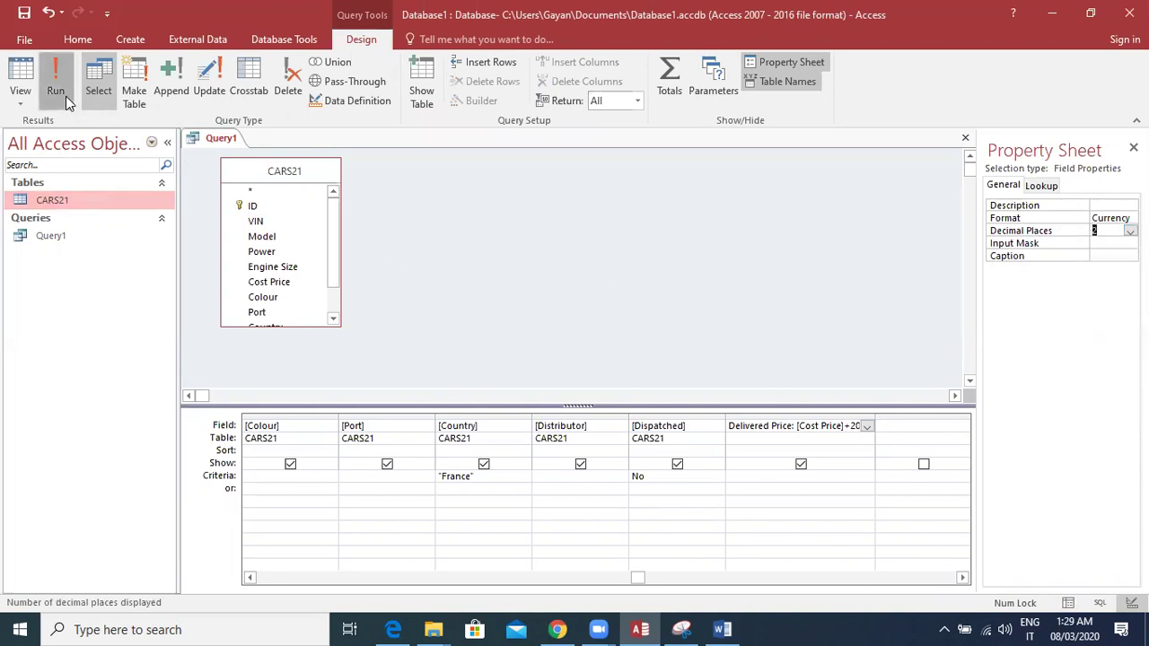
pyautogui.moveTo(615, 591); pyautogui.dragTo(766, 591)
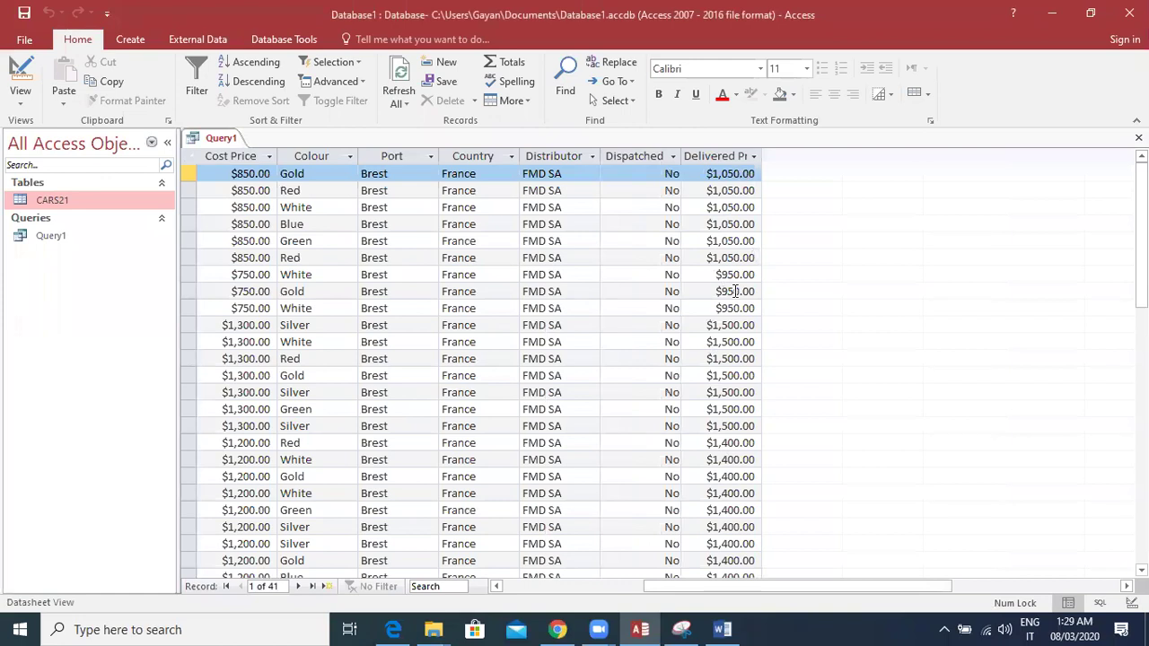
pyautogui.rightClick(220, 138)
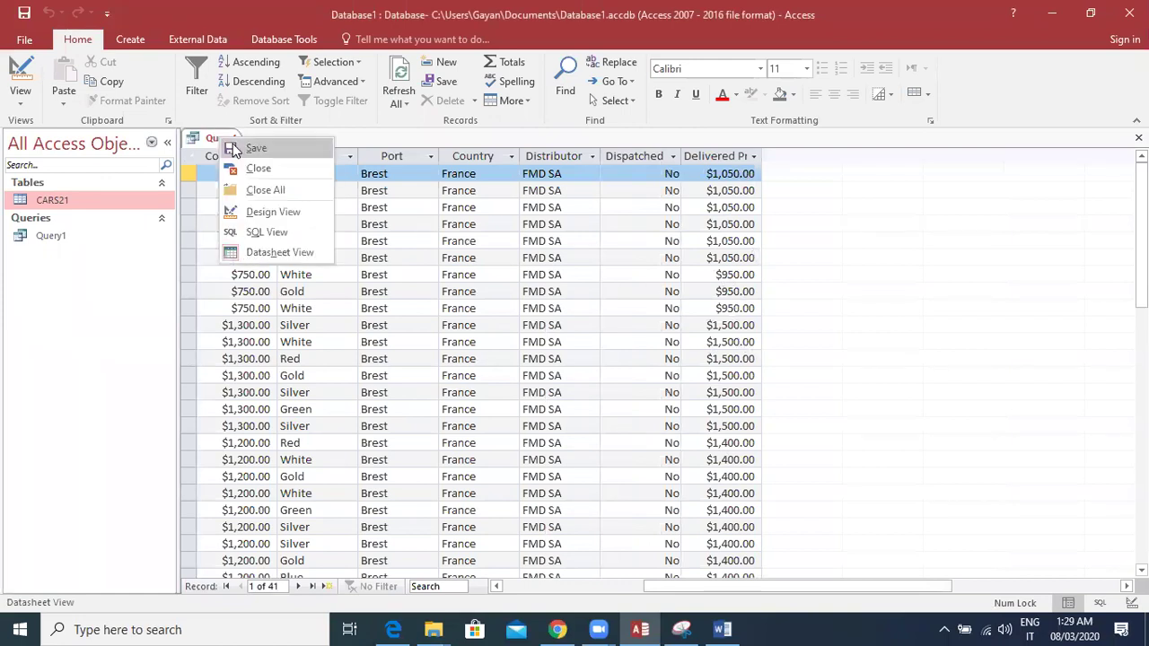
pyautogui.click(235, 149)
pyautogui.rightClick(212, 139)
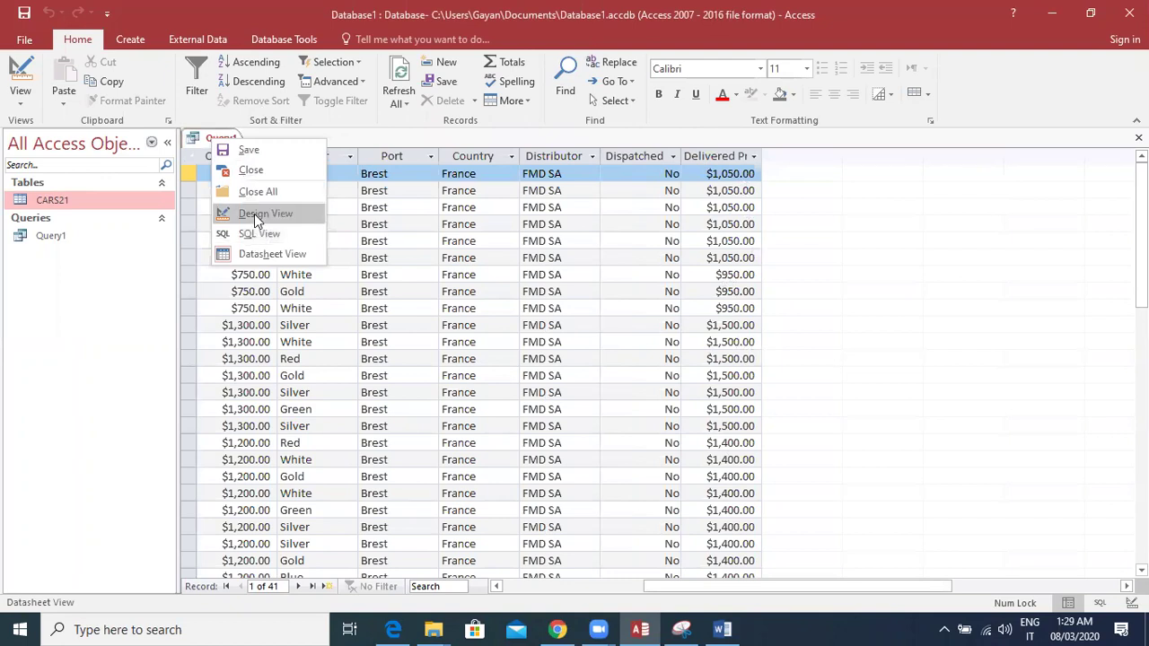
pyautogui.click(225, 150)
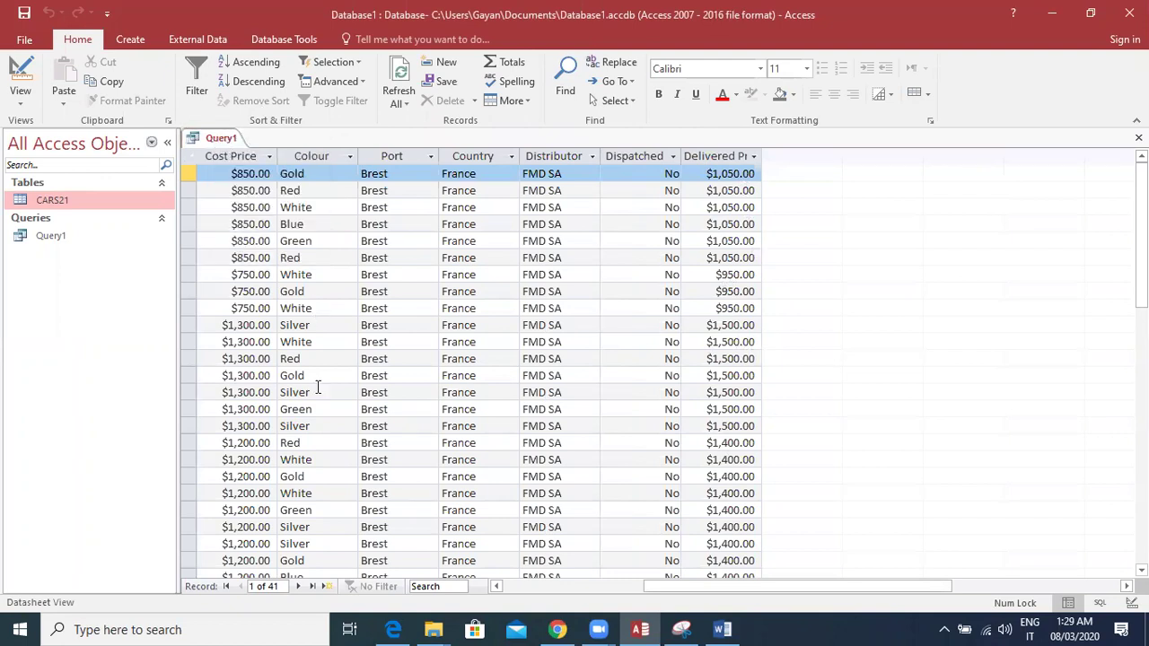
# Reread question 47 in the past paper, switch back to Access and close Query1.
pyautogui.click(393, 629)
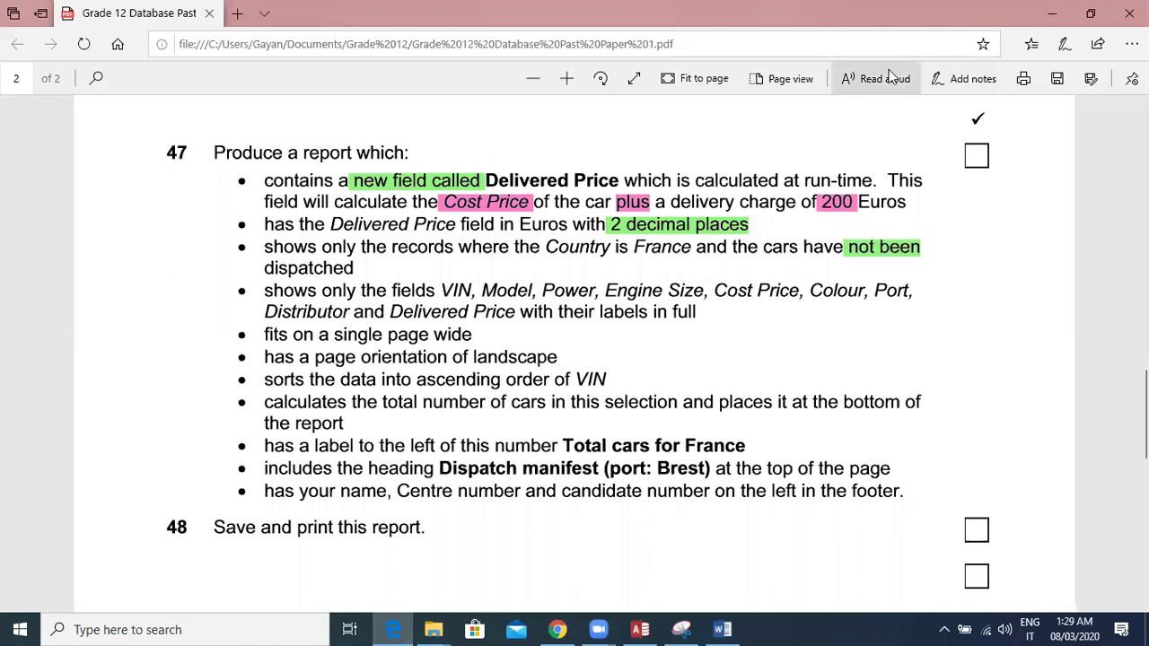
pyautogui.click(1052, 14)
pyautogui.rightClick(221, 142)
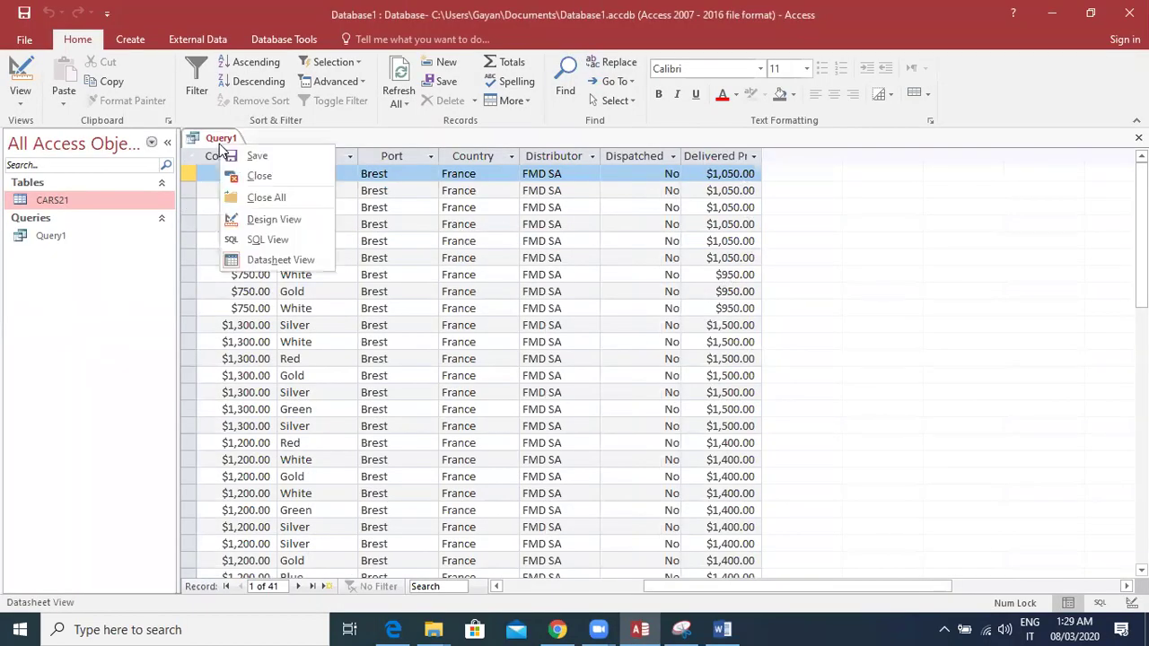
pyautogui.click(251, 173)
# Select Query1 as the source and start the Report Wizard.
pyautogui.click(37, 230)
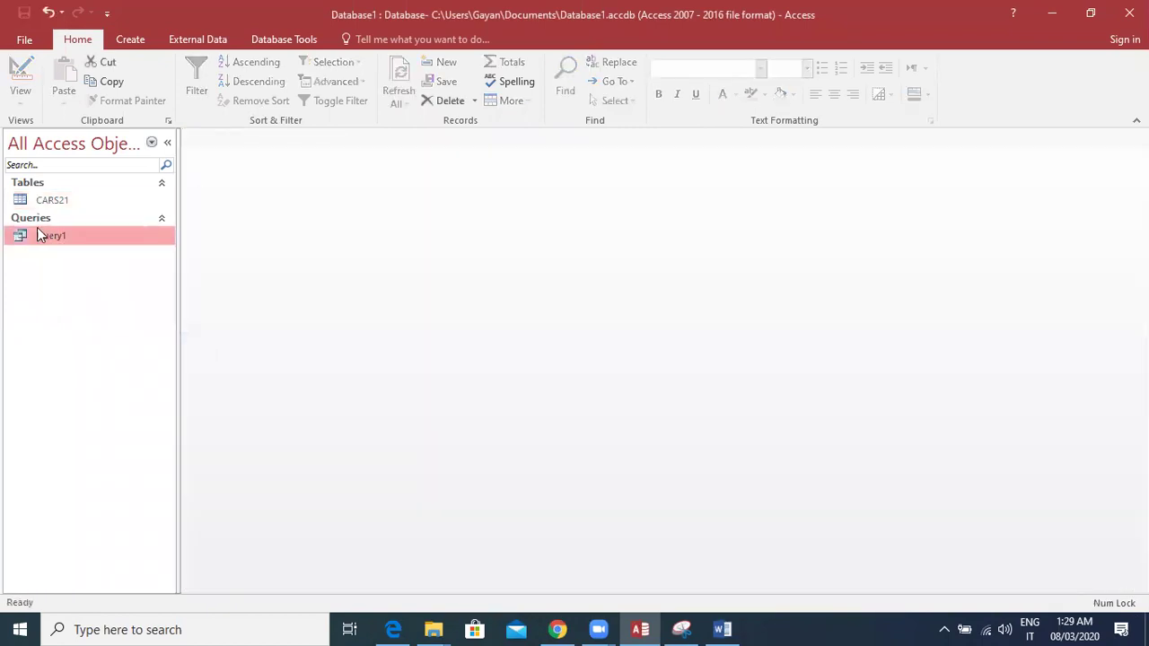
pyautogui.click(130, 39)
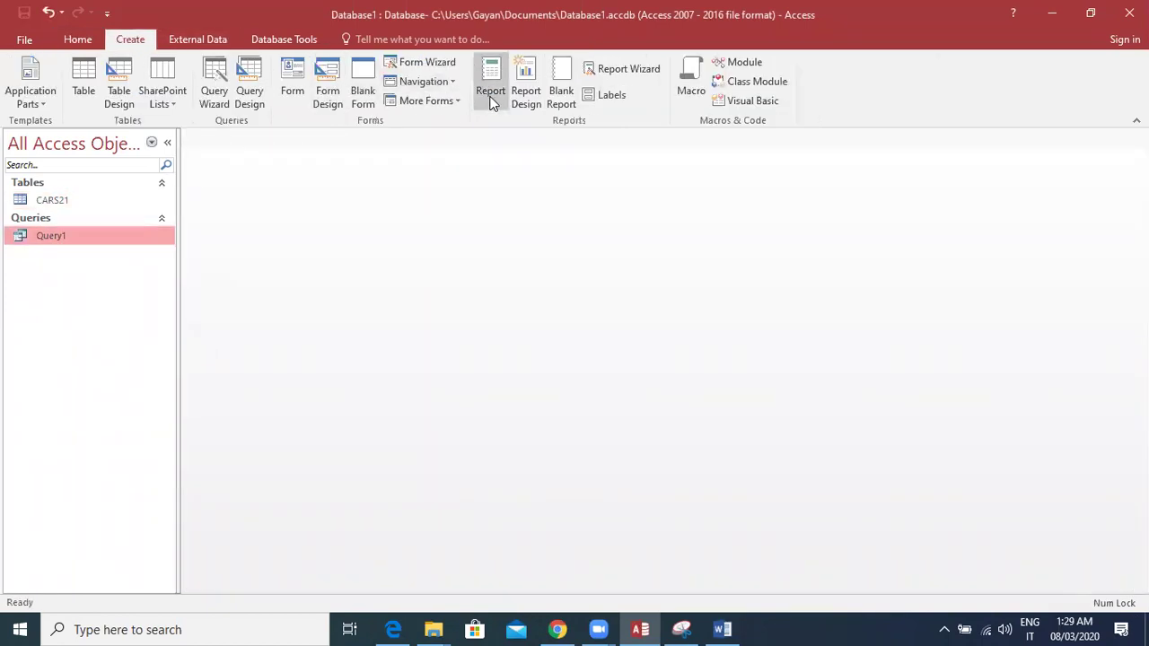
pyautogui.click(627, 71)
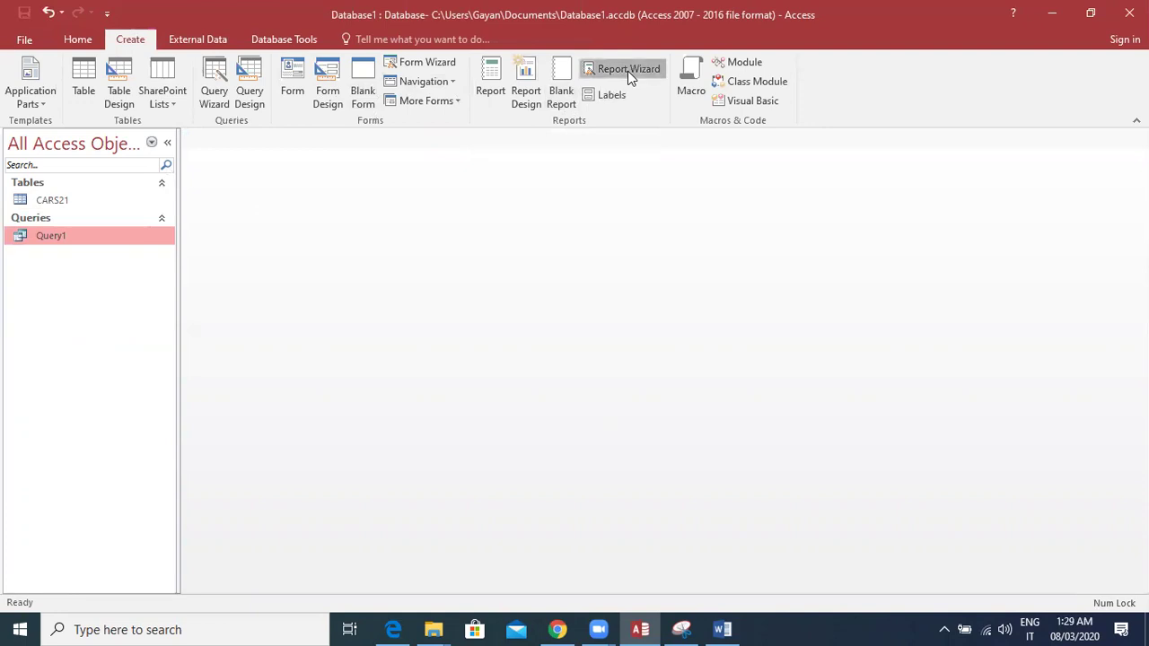
# Switch to the past paper in Edge, highlight VIN in green in question 47's field list, and return to the Report Wizard in Access.
pyautogui.click(395, 630)
pyautogui.doubleClick(449, 291)
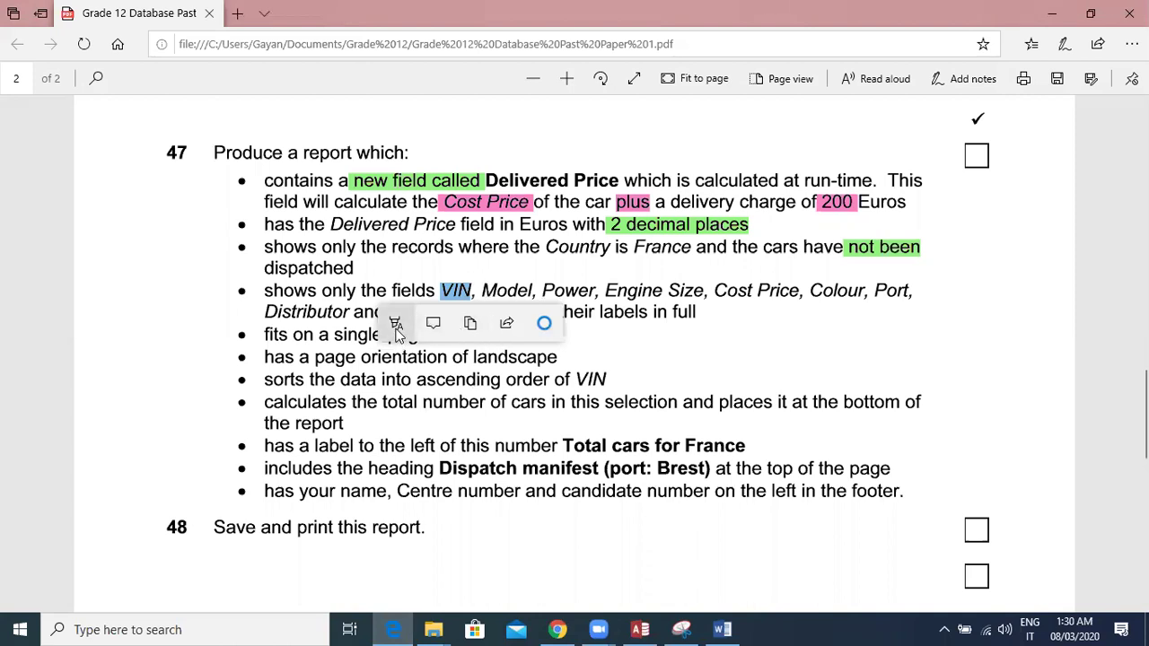
pyautogui.click(395, 323)
pyautogui.click(402, 398)
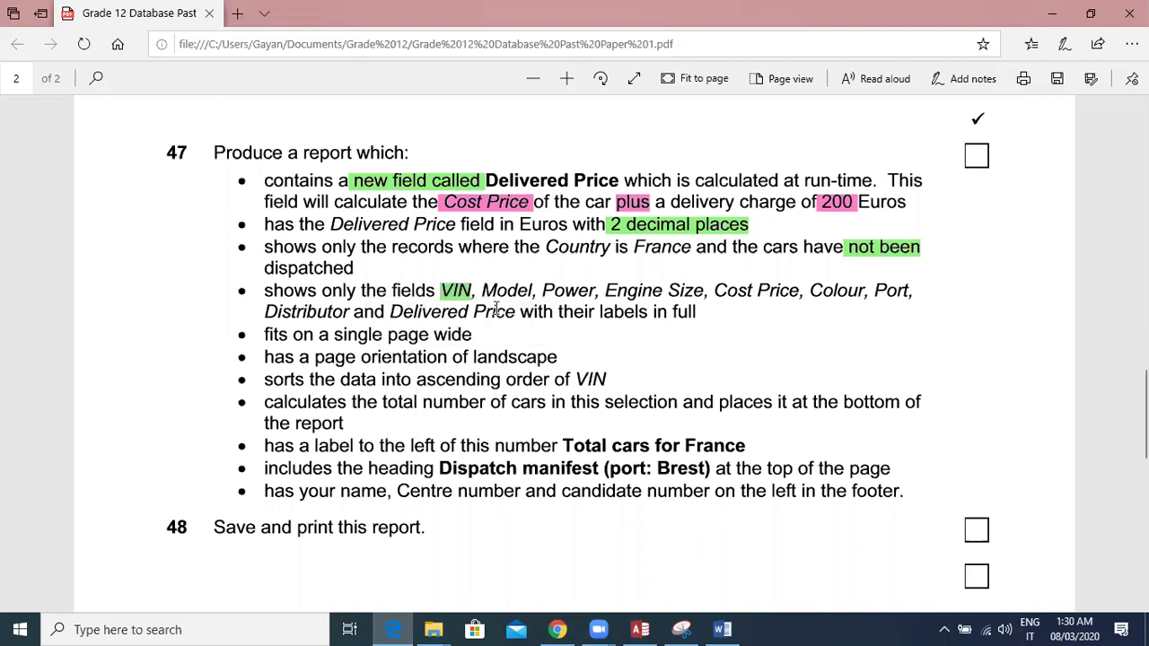
pyautogui.moveTo(485, 292); pyautogui.dragTo(532, 291)
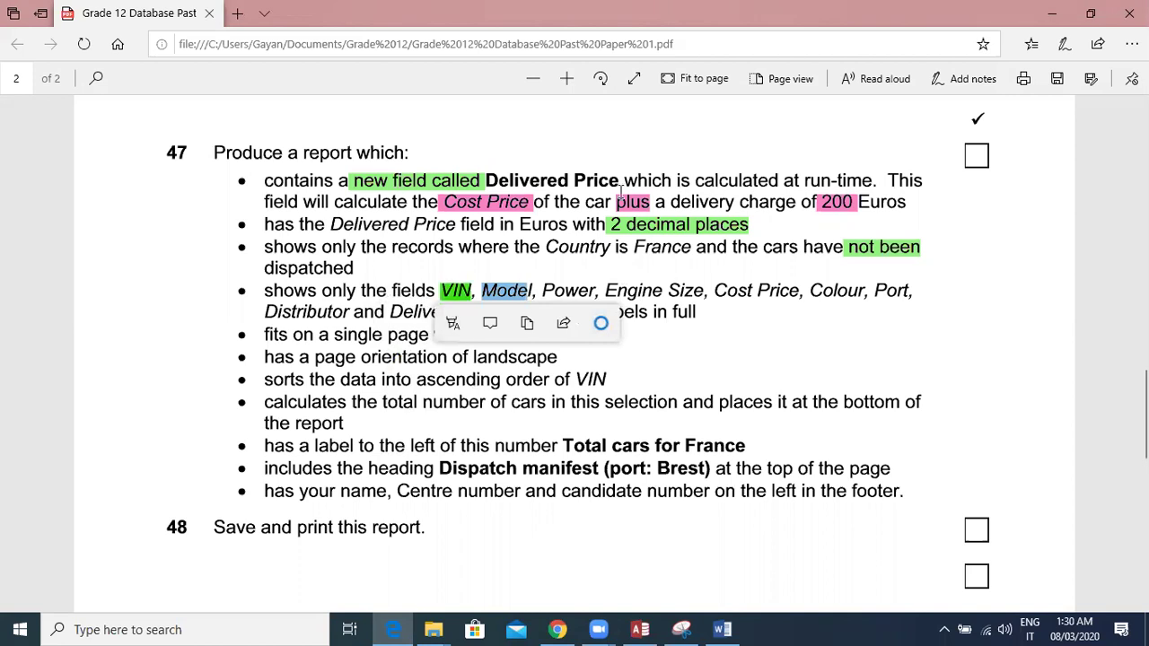
pyautogui.click(1090, 12)
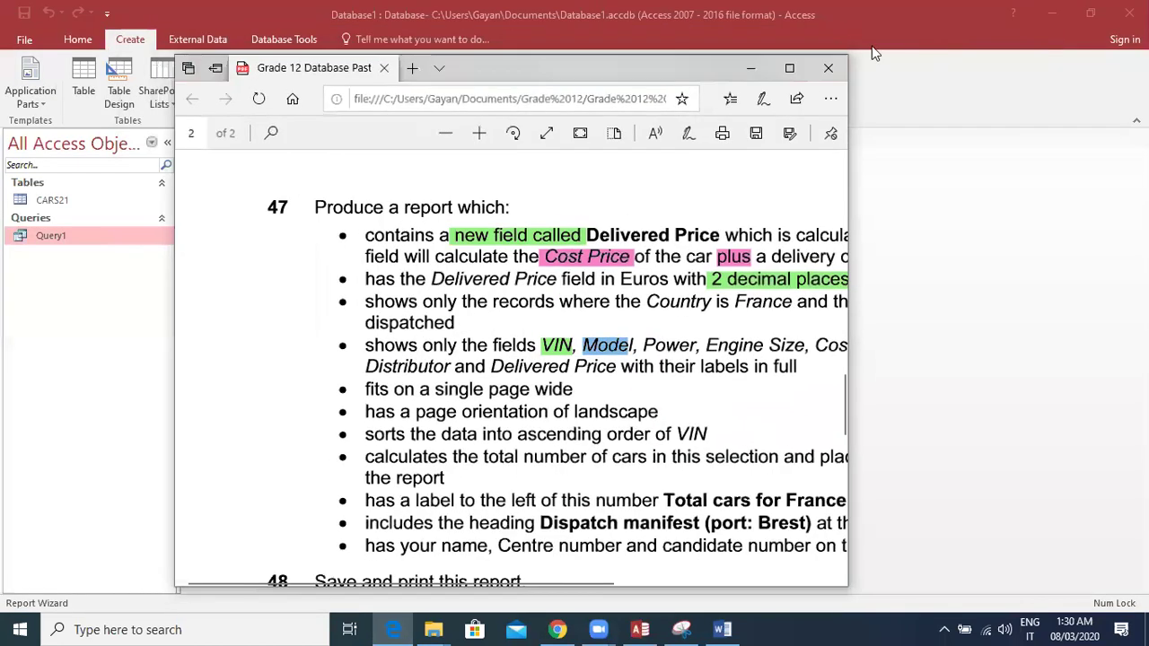
pyautogui.click(733, 67)
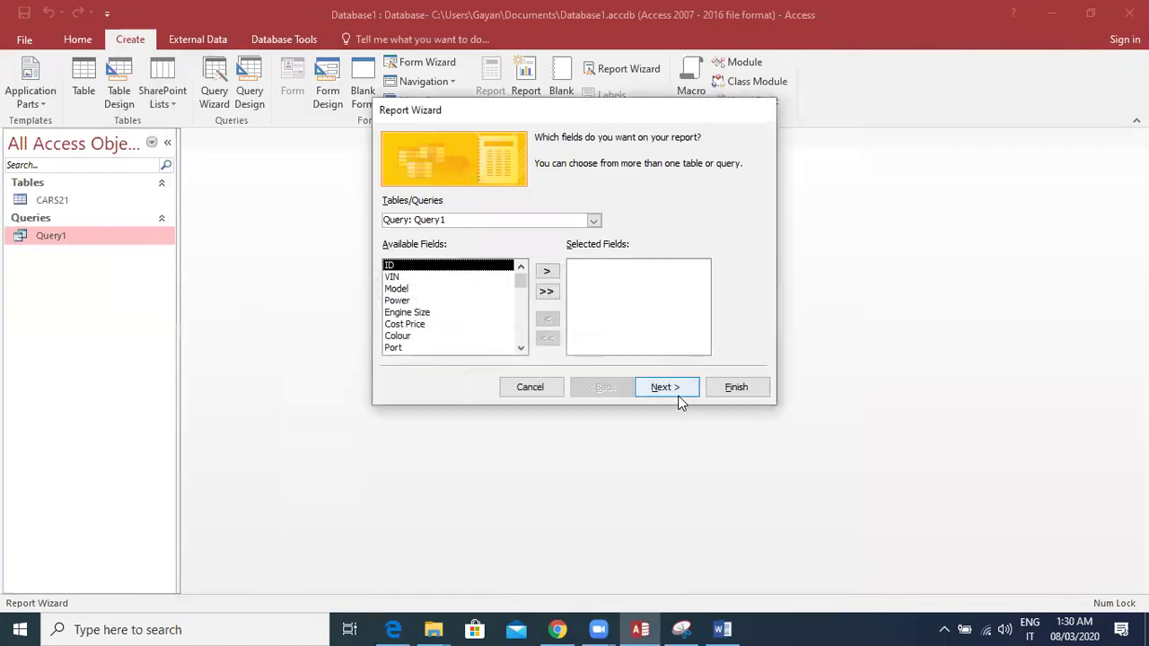
# Shrink the past paper window and place it beside the Report Wizard, then add VIN to the report's selected fields.
pyautogui.click(394, 629)
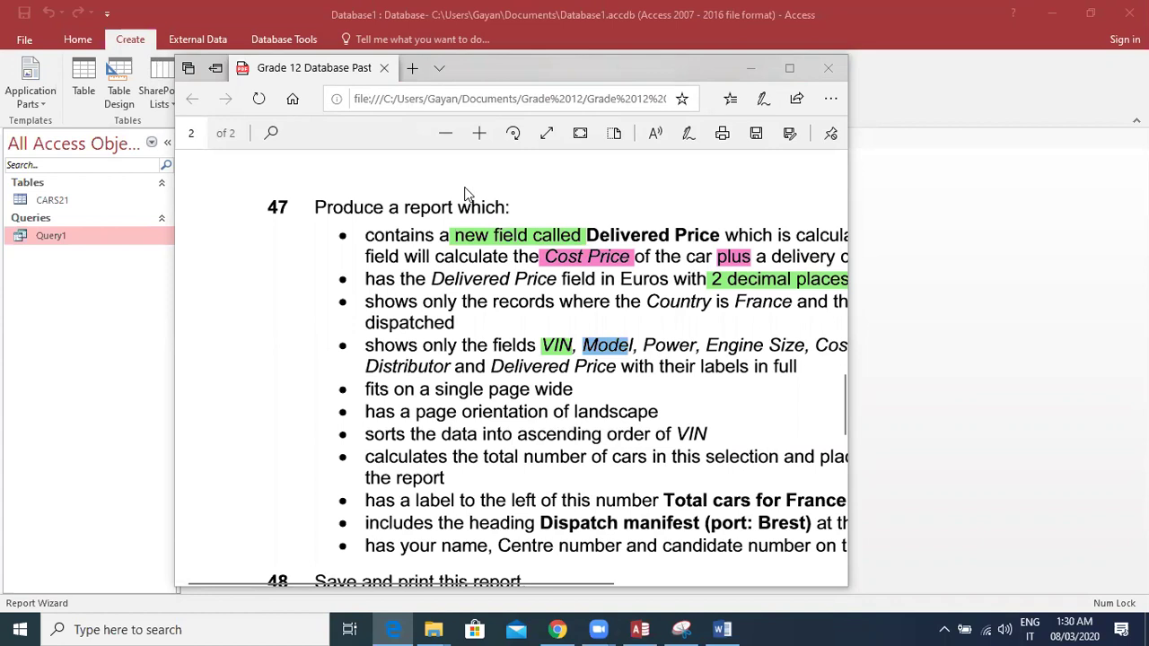
pyautogui.moveTo(659, 75); pyautogui.dragTo(408, 107)
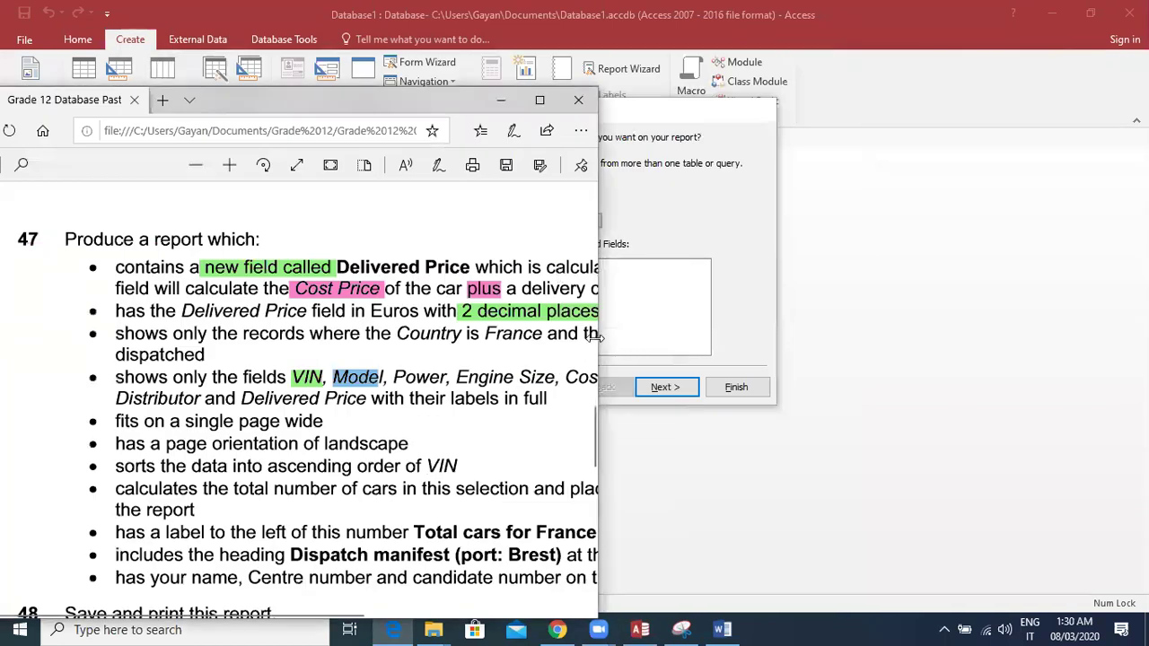
pyautogui.moveTo(597, 336); pyautogui.dragTo(377, 341)
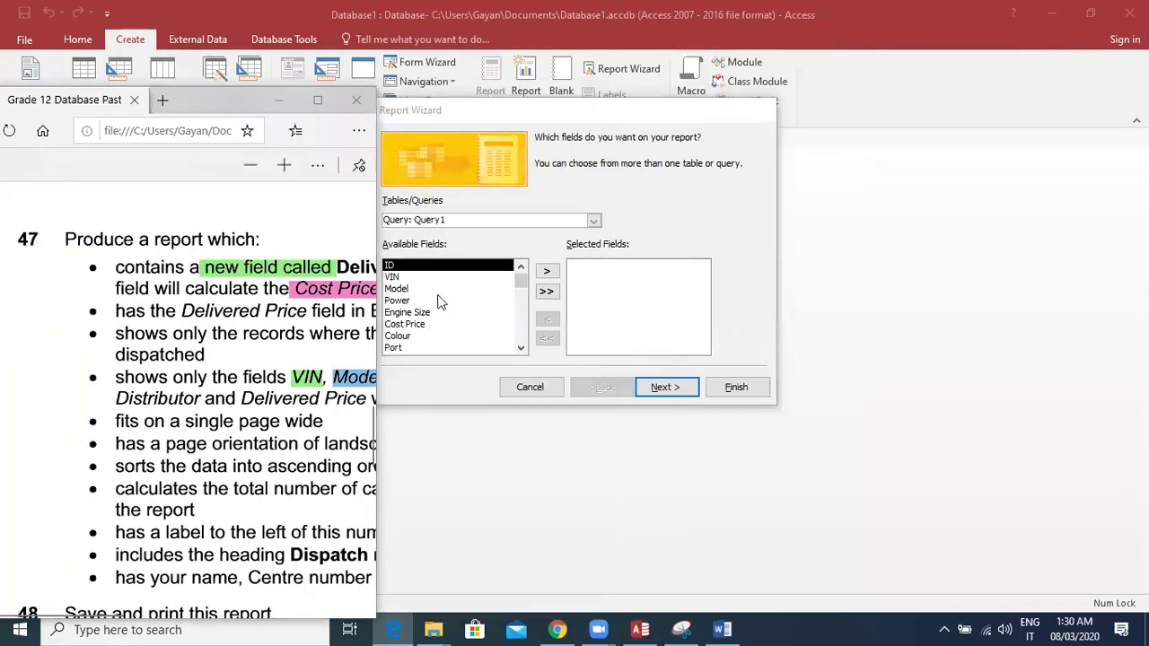
pyautogui.click(395, 277)
pyautogui.click(547, 271)
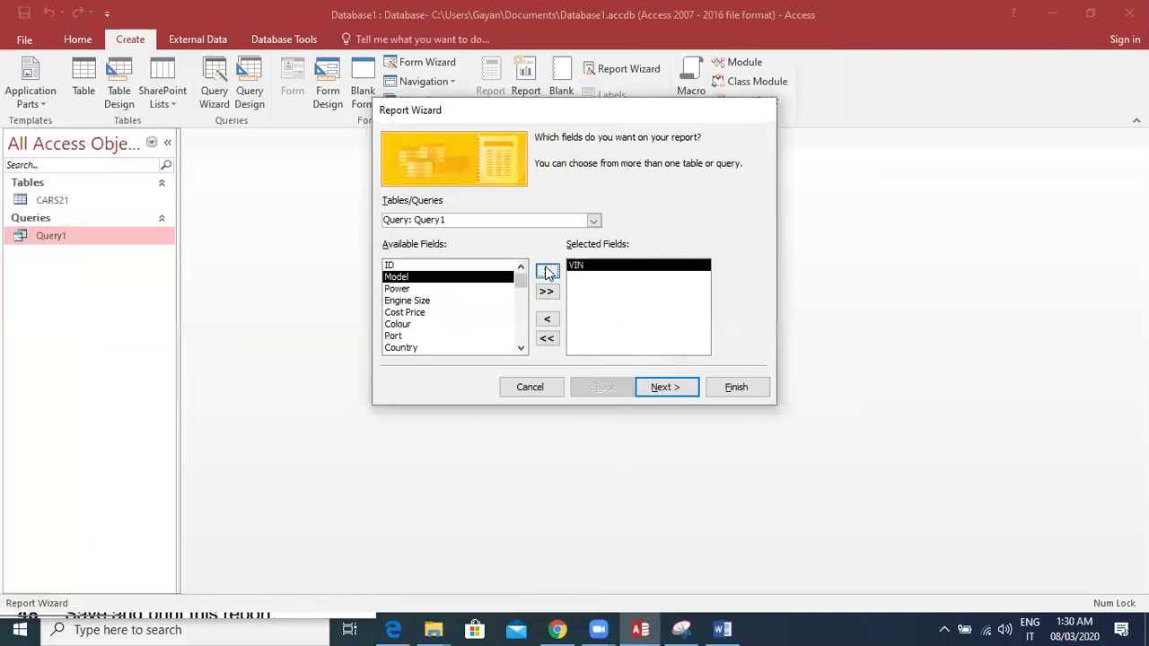
# Check question 47's field list in the past paper and add Model, Power and Engine Size to the report fields.
pyautogui.click(399, 629)
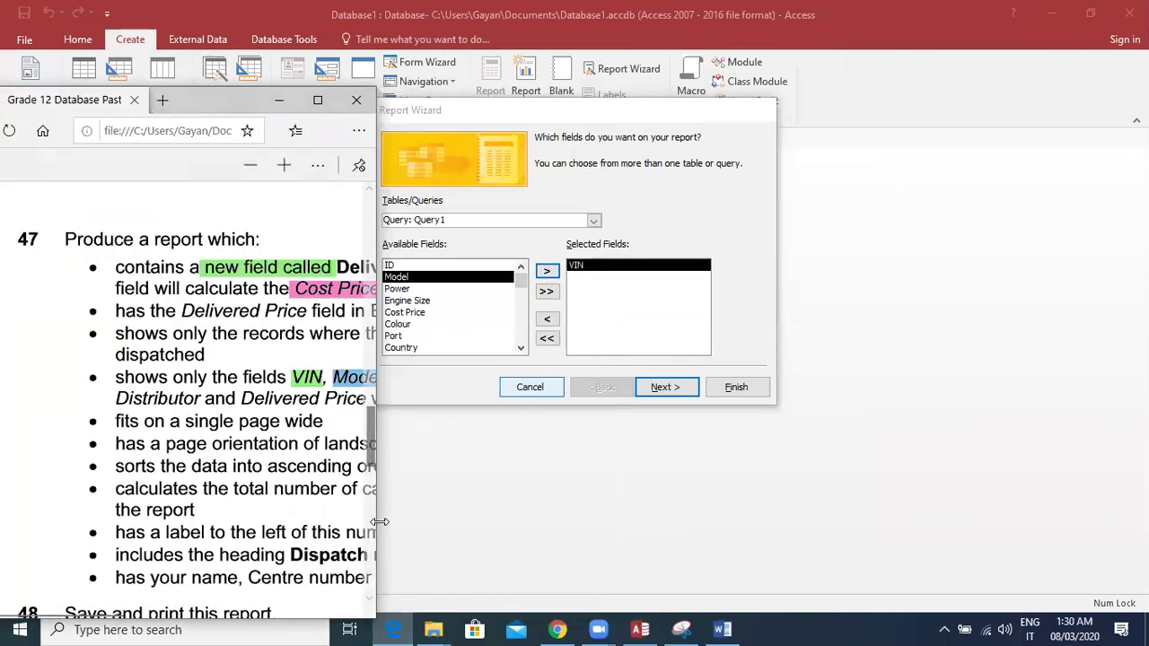
pyautogui.moveTo(380, 522); pyautogui.dragTo(486, 509)
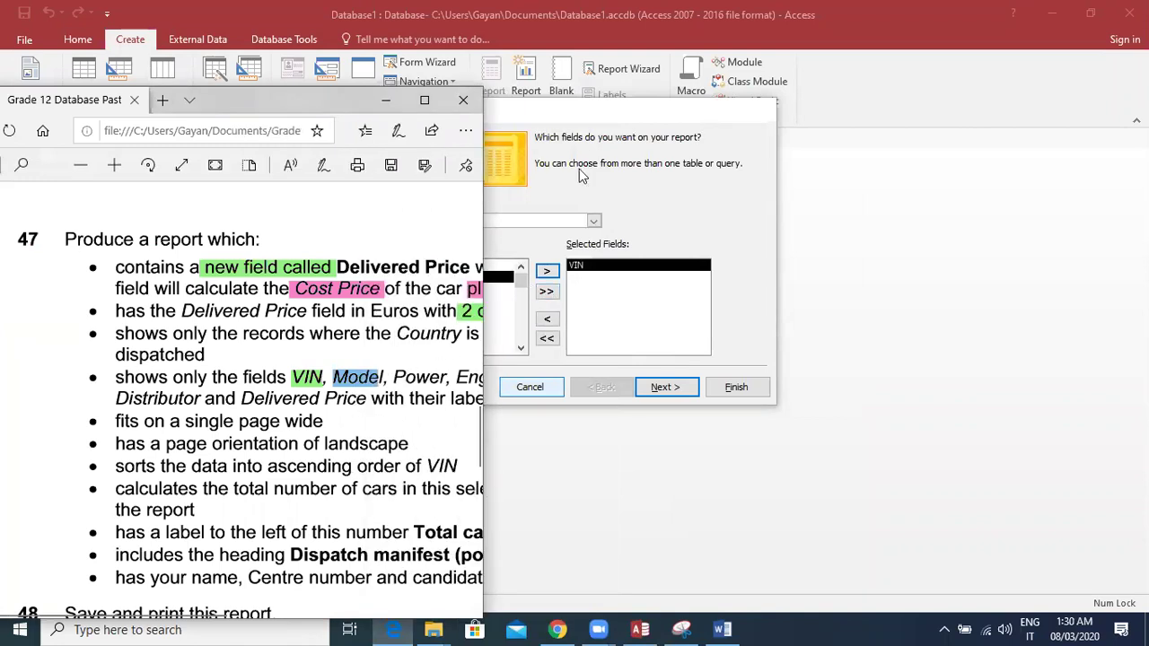
pyautogui.click(605, 130)
pyautogui.click(547, 272)
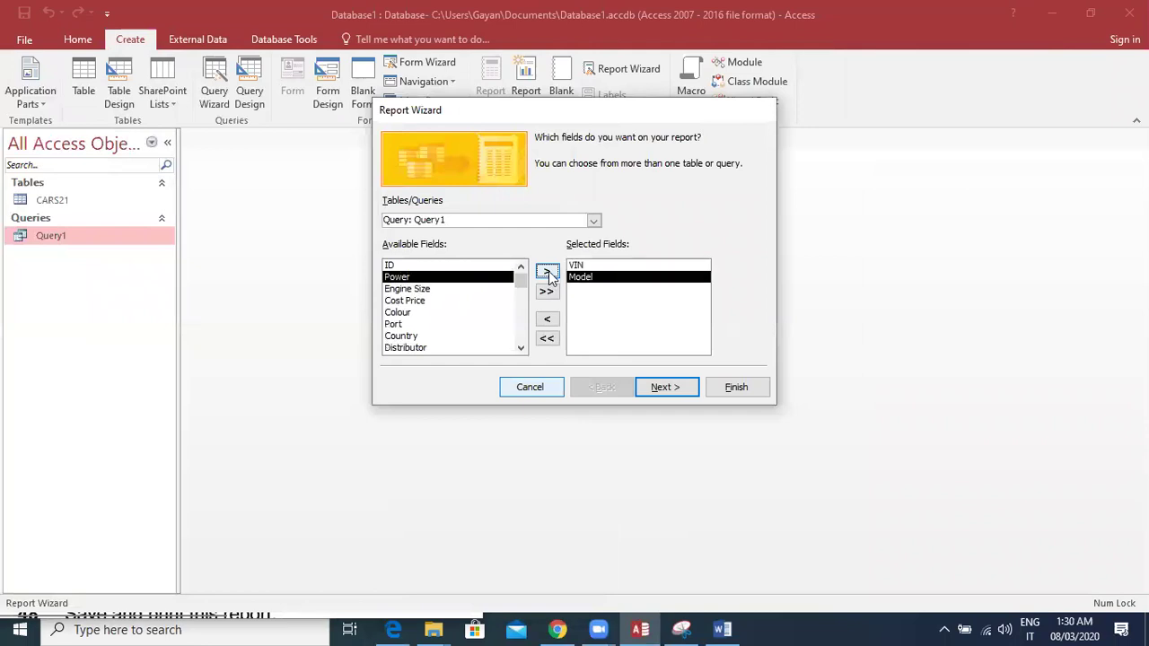
pyautogui.click(548, 272)
pyautogui.click(548, 272)
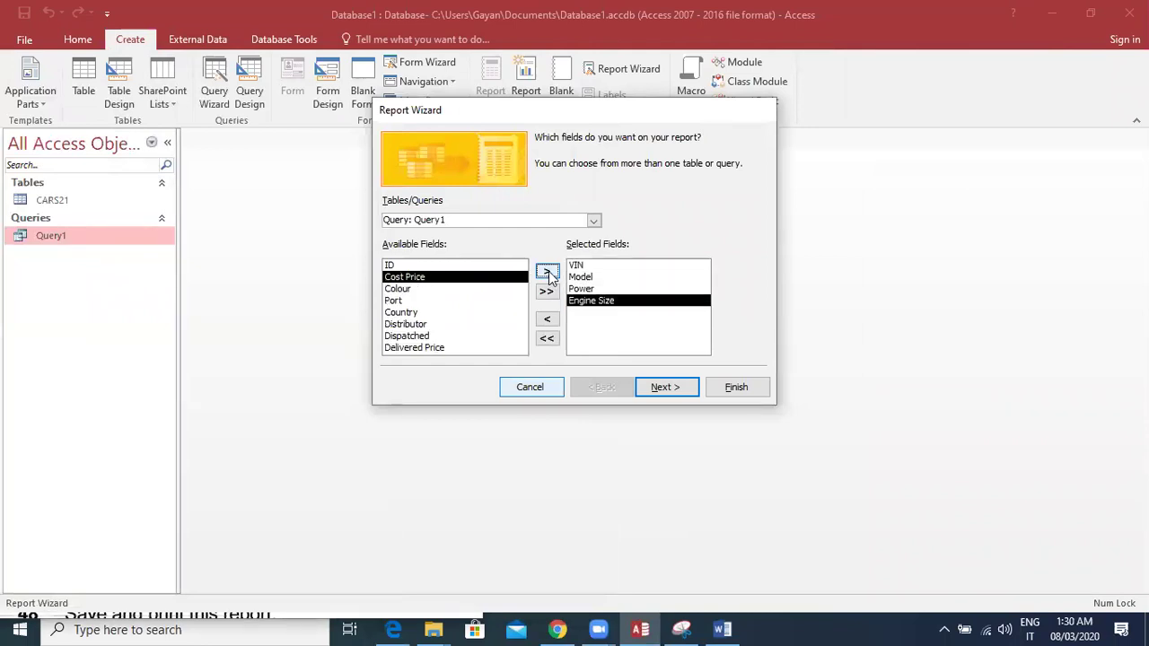
# Maximize the past paper to read the full field list, return to Access, and add Cost Price and Colour to the report.
pyautogui.click(393, 629)
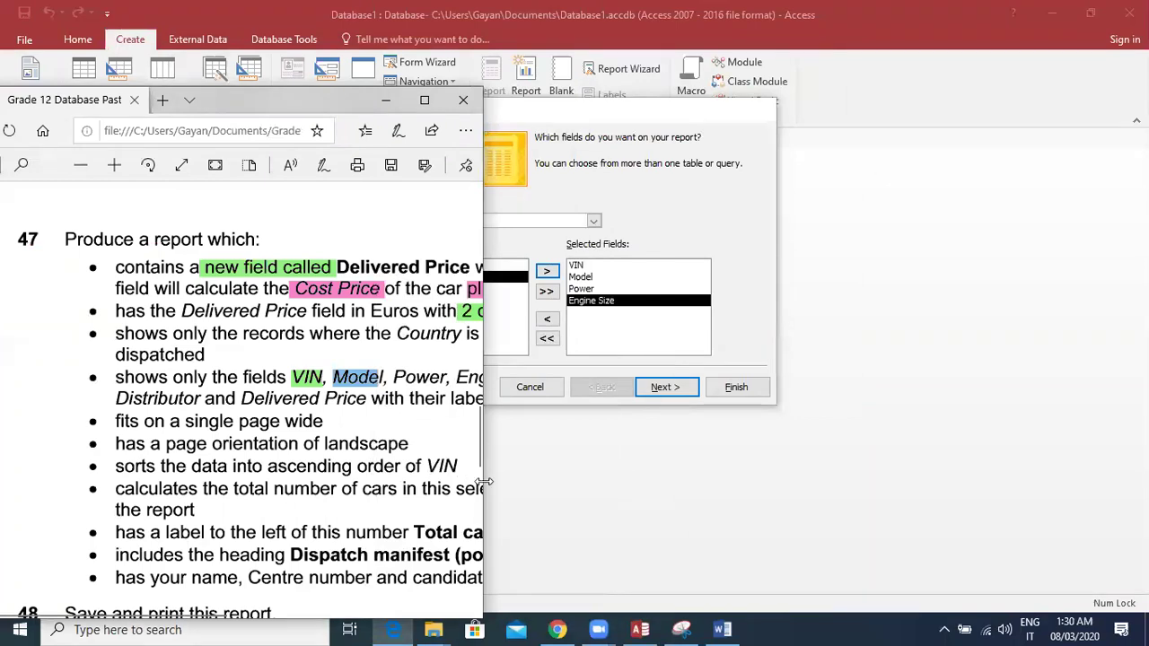
pyautogui.moveTo(483, 482); pyautogui.dragTo(742, 469)
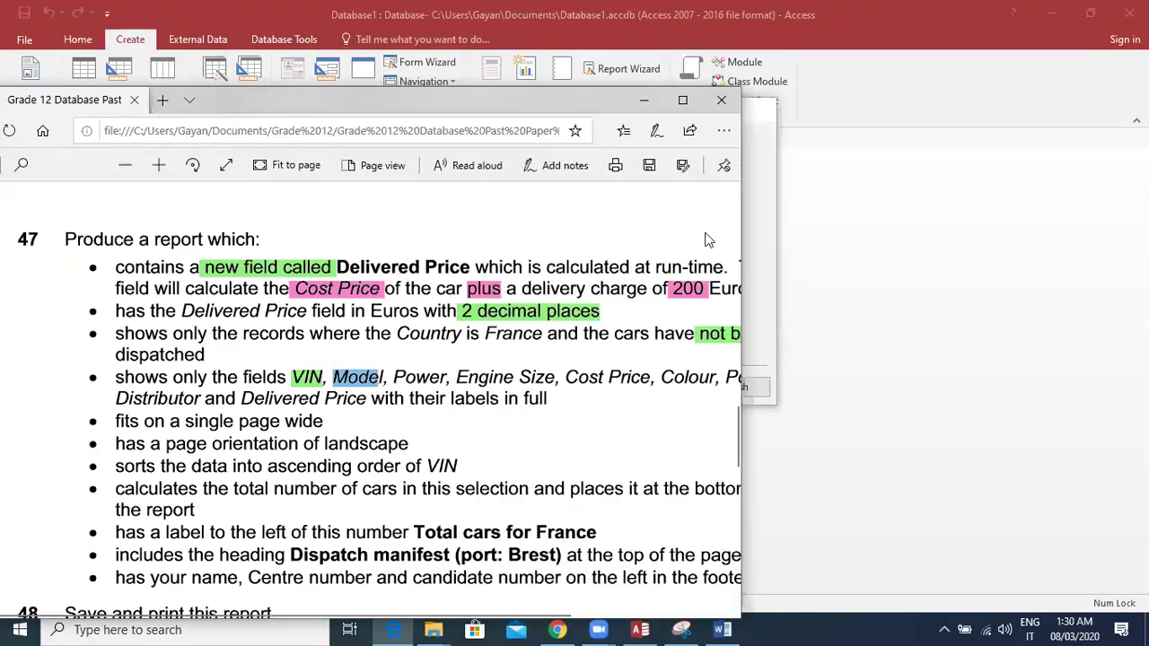
pyautogui.click(682, 100)
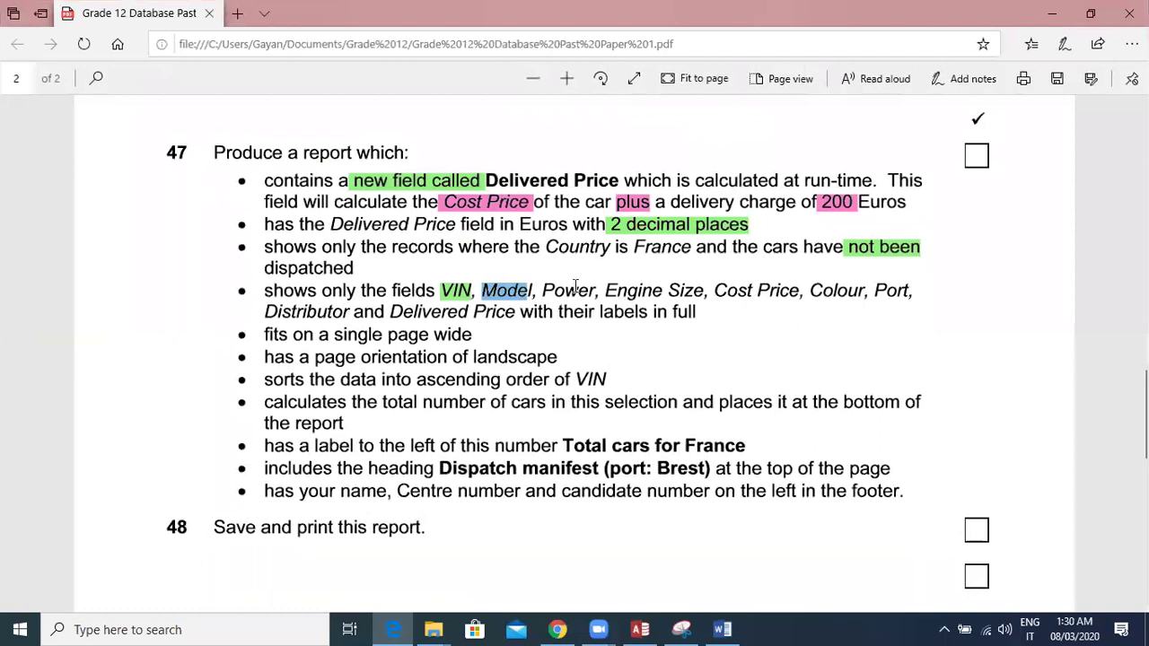
pyautogui.moveTo(617, 294); pyautogui.dragTo(664, 294)
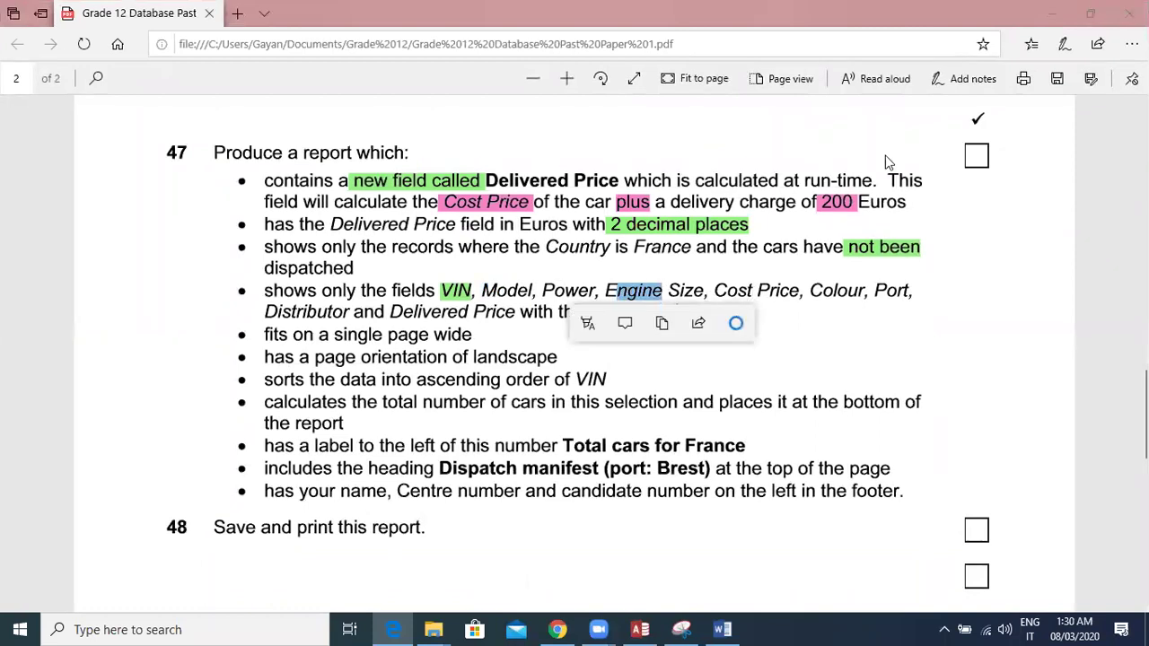
pyautogui.click(1052, 14)
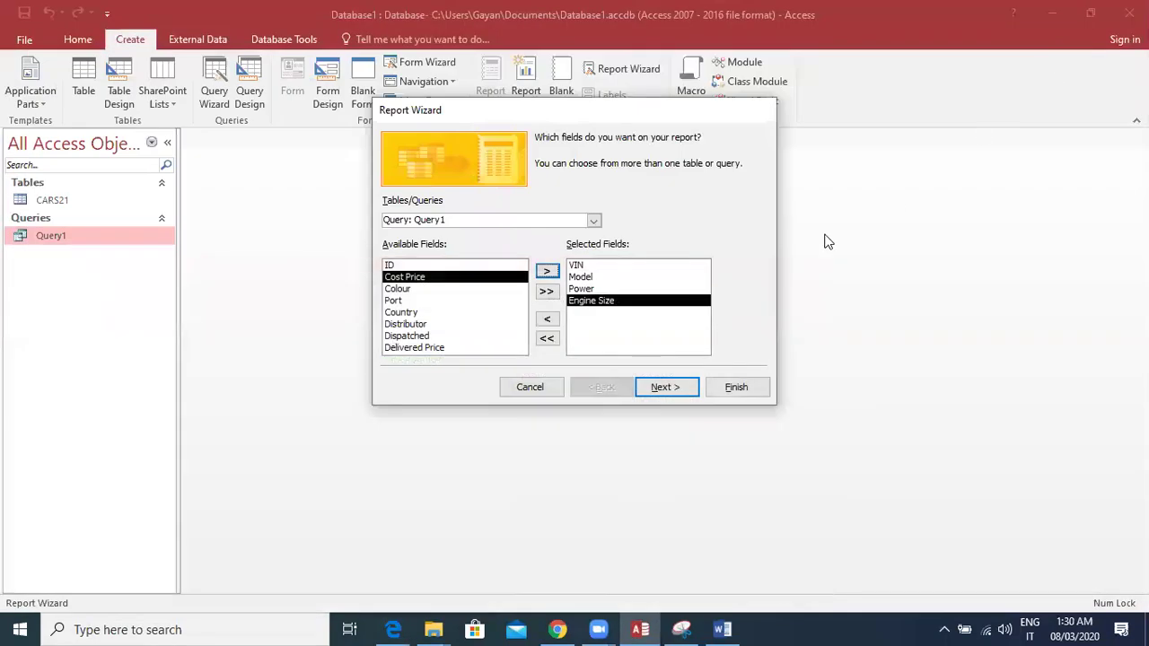
pyautogui.click(547, 270)
pyautogui.click(547, 270)
# Check the past paper for the field required after Colour and add Port to the report's selected fields.
pyautogui.click(393, 629)
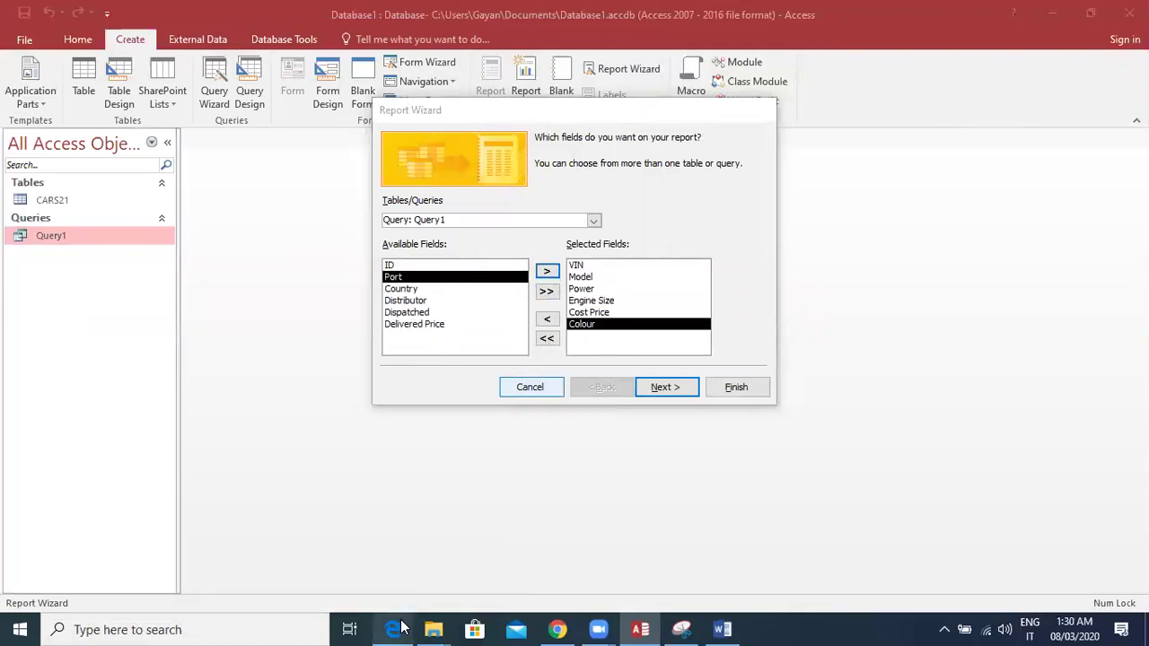
pyautogui.click(779, 294)
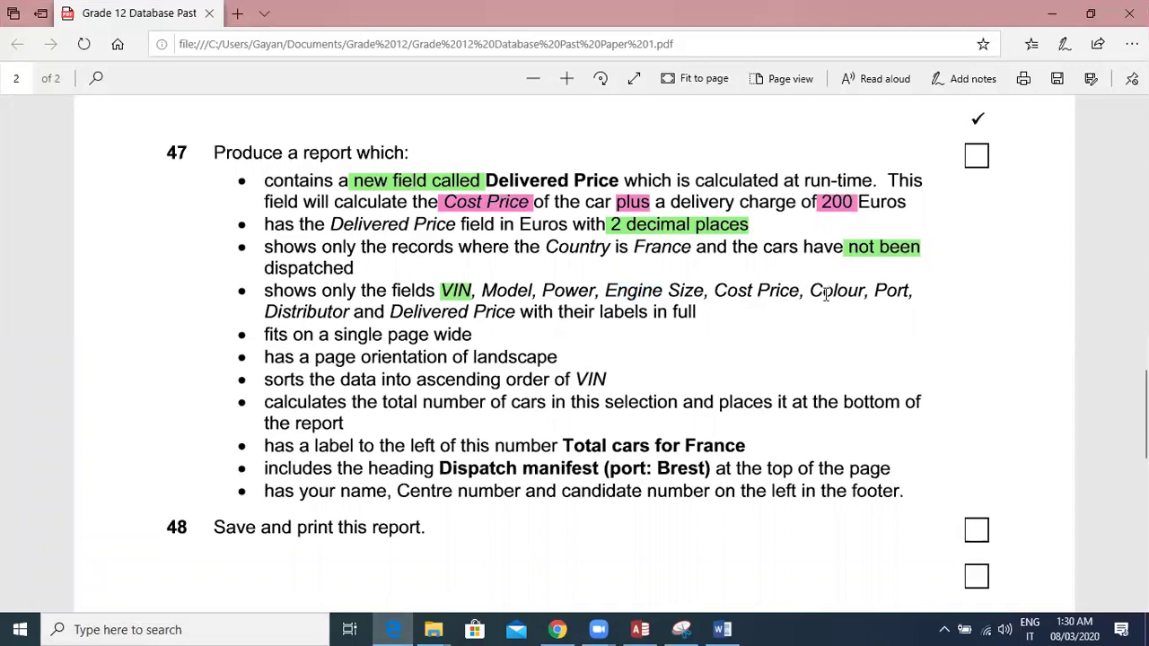
pyautogui.click(1052, 14)
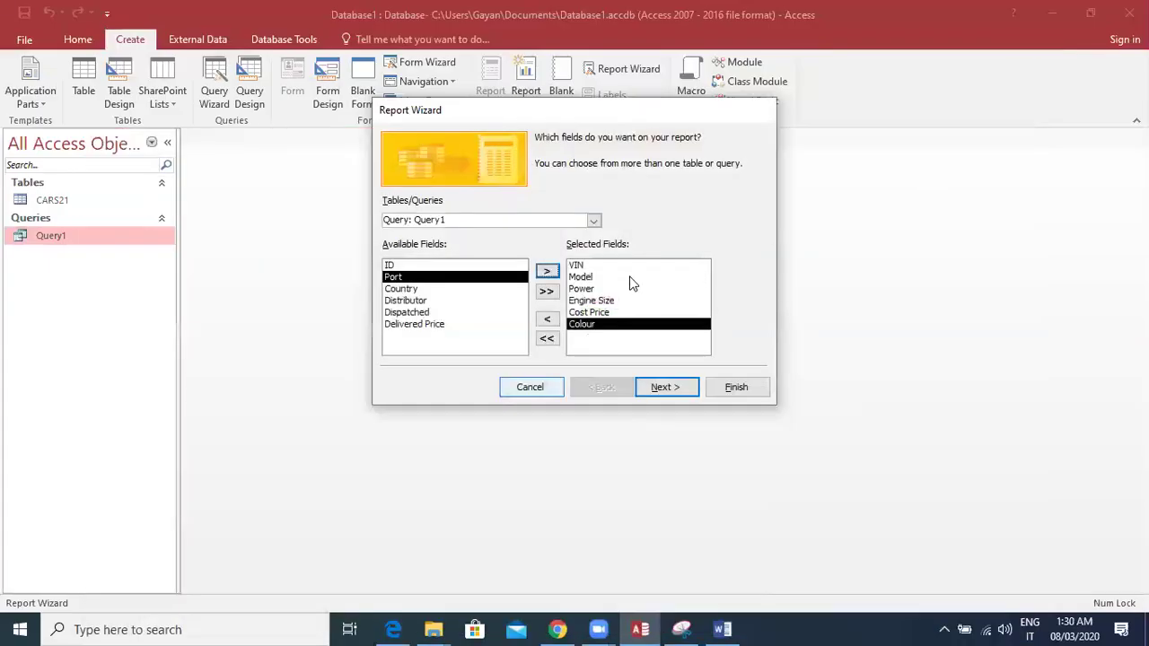
pyautogui.click(547, 271)
# Check the past paper for the field required after Port and add Distributor to the report's selected fields.
pyautogui.click(394, 629)
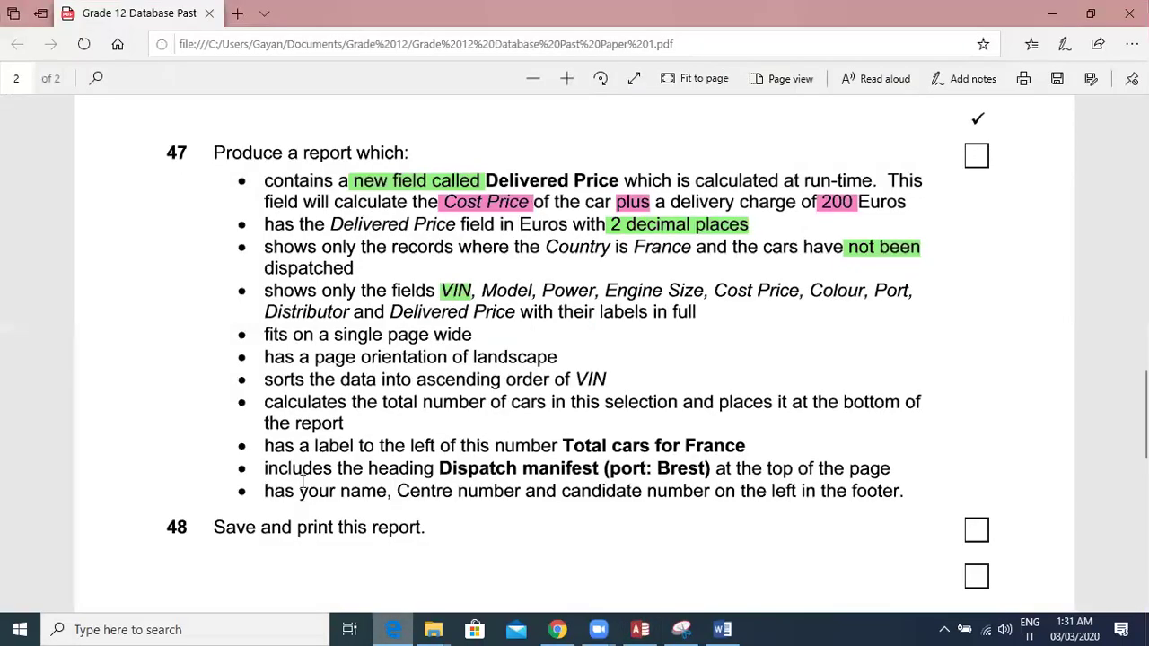
pyautogui.moveTo(264, 312); pyautogui.dragTo(358, 312)
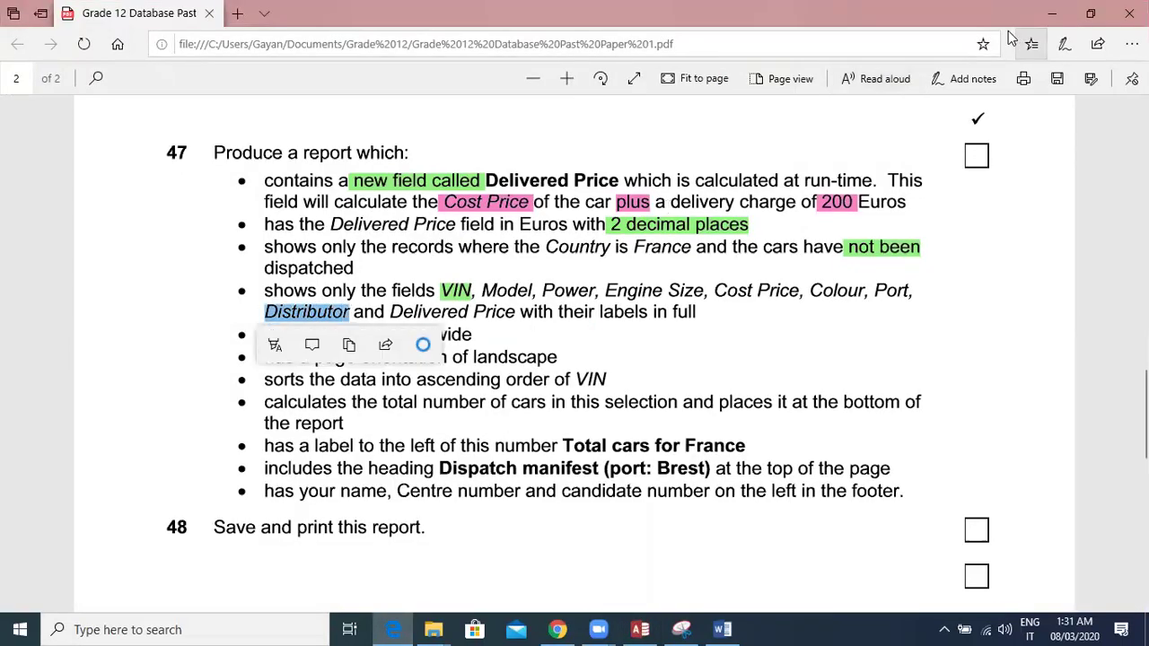
pyautogui.click(1056, 11)
pyautogui.click(422, 301)
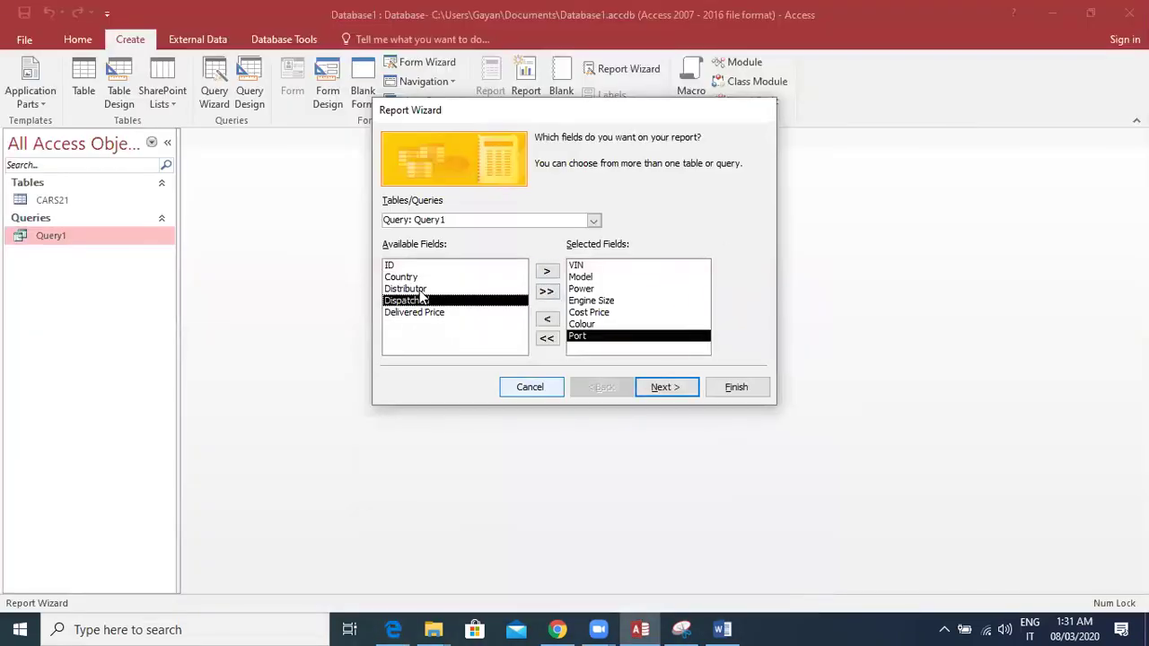
pyautogui.click(422, 289)
pyautogui.click(547, 272)
# Confirm the last required field in the past paper, add Delivered Price to the report, and continue without any grouping levels.
pyautogui.click(393, 629)
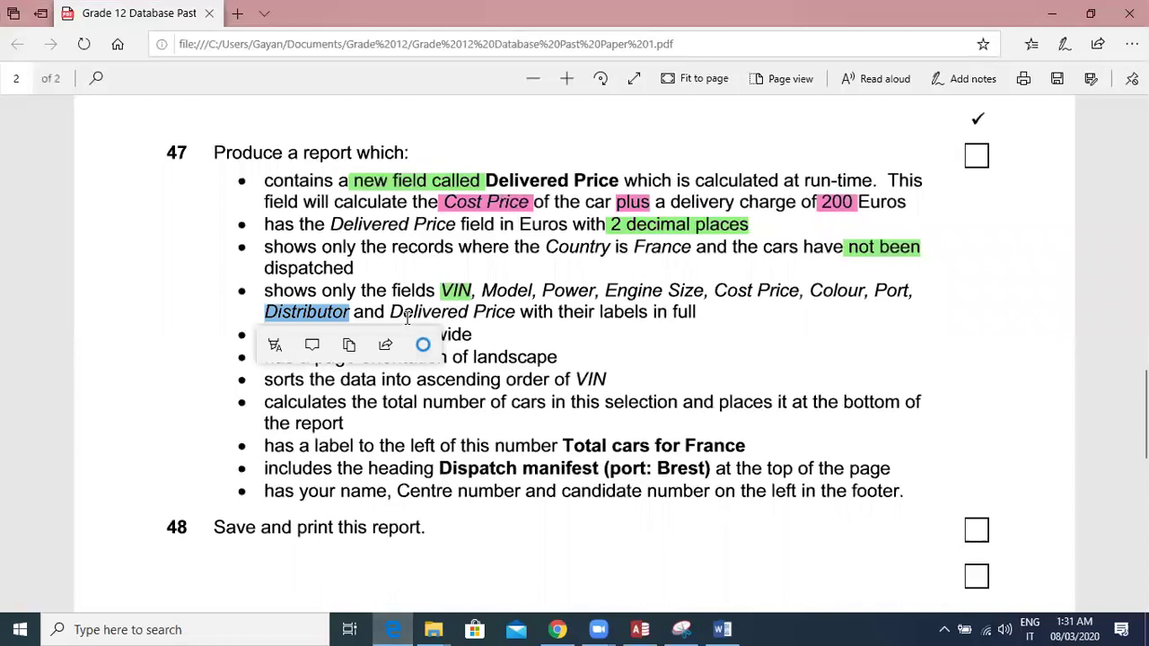
pyautogui.moveTo(393, 312); pyautogui.dragTo(500, 310)
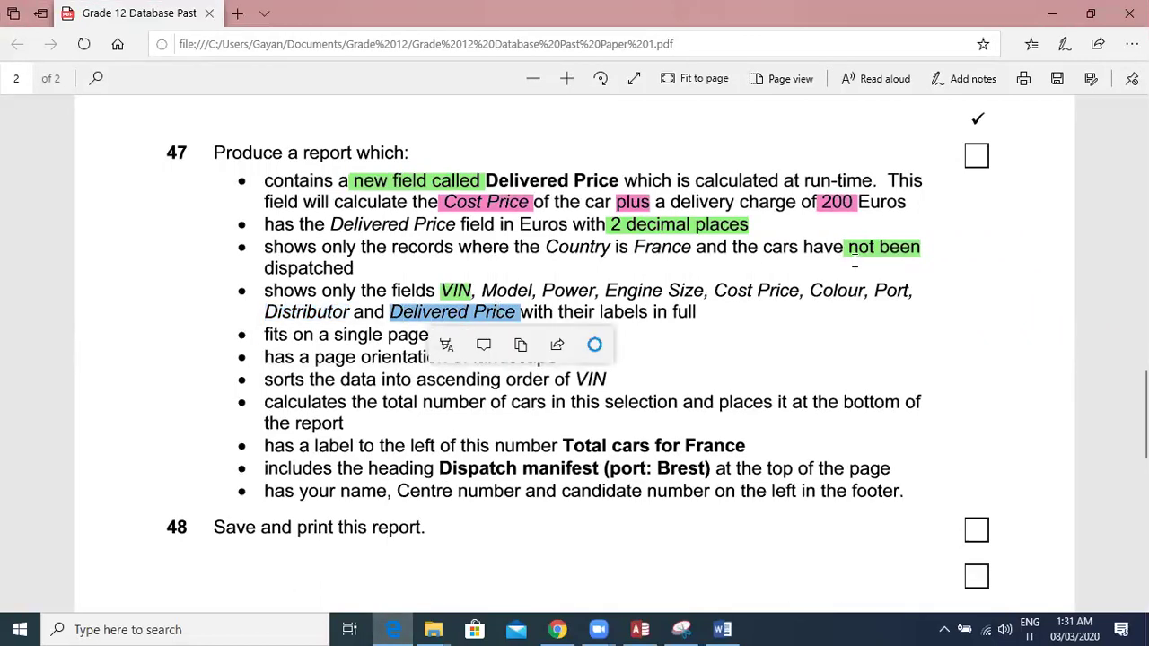
pyautogui.click(1051, 14)
pyautogui.click(429, 304)
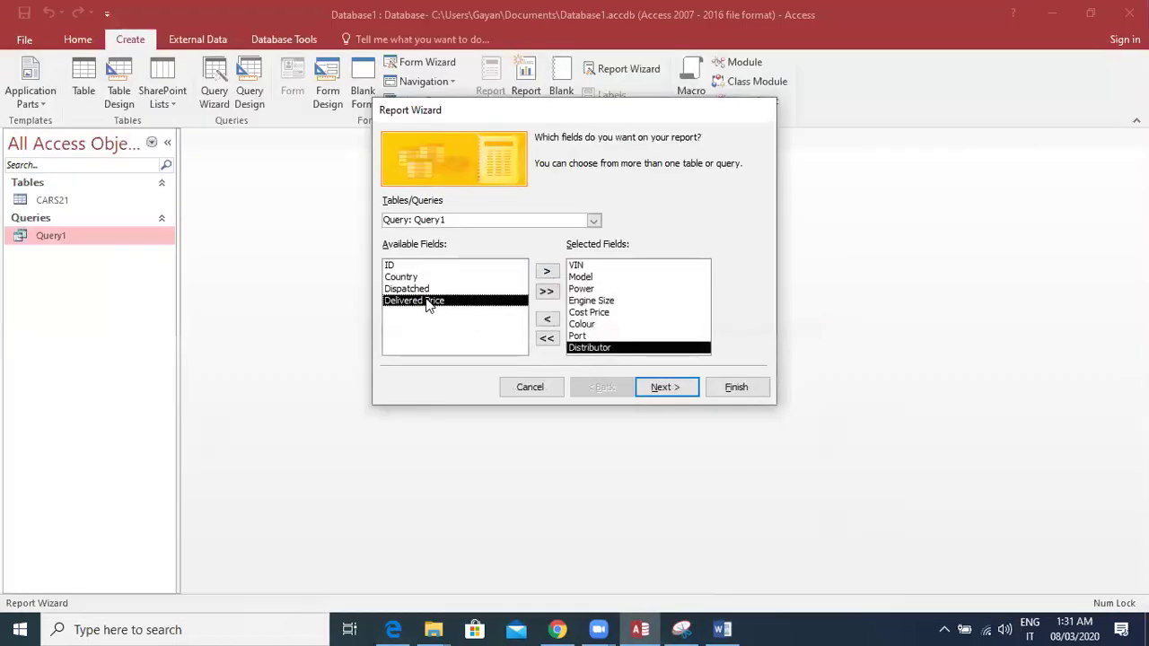
pyautogui.click(546, 272)
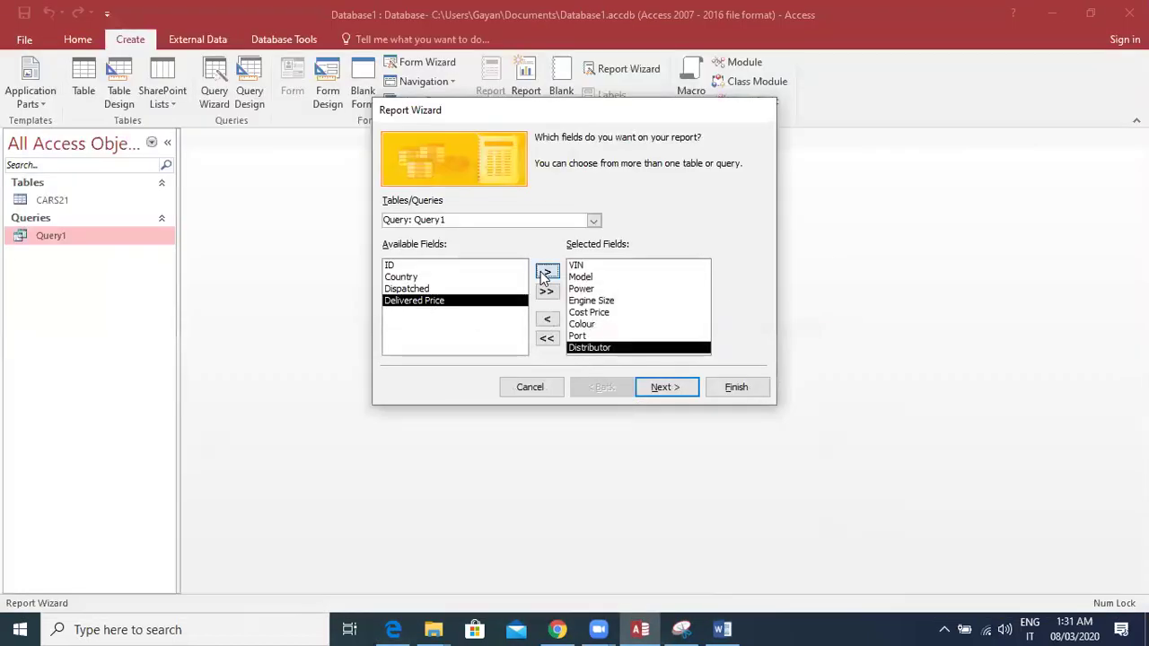
pyautogui.click(665, 387)
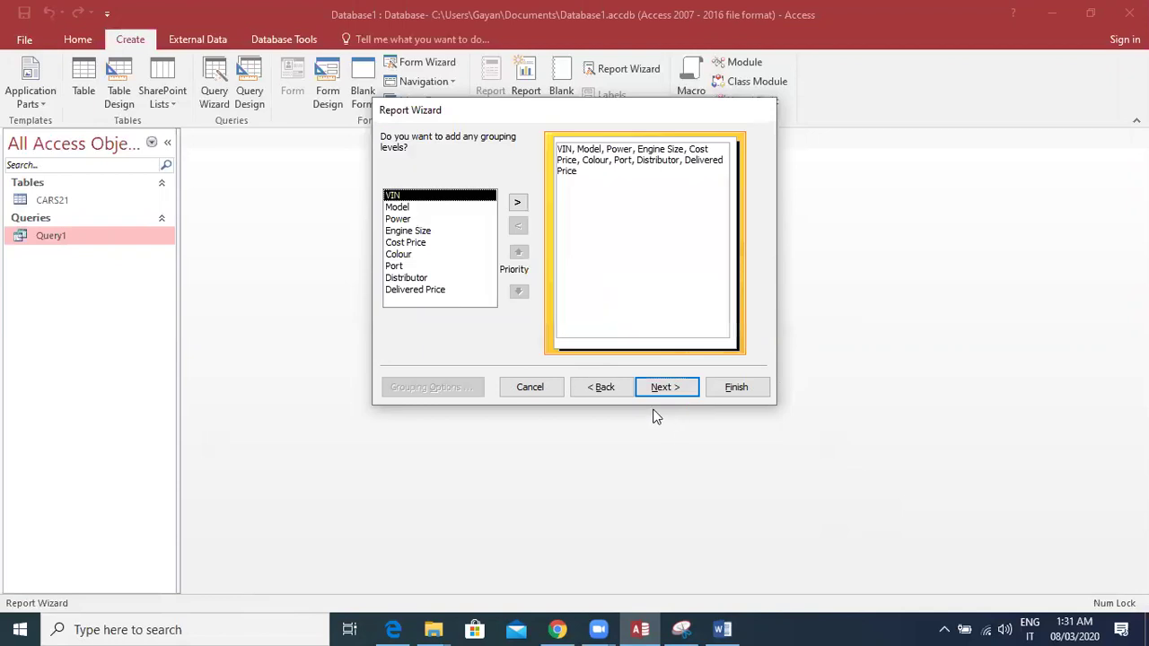
pyautogui.click(651, 388)
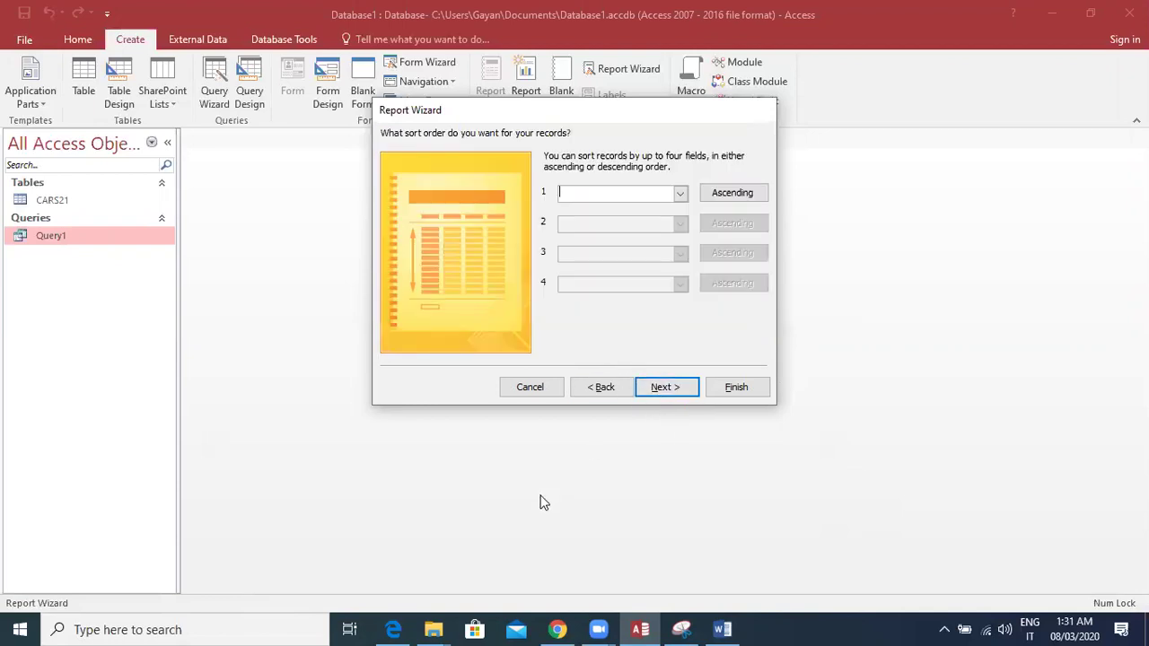
# Read question 47's page and sorting requirements in the past paper and highlight "ascending order of VIN" in green.
pyautogui.click(393, 629)
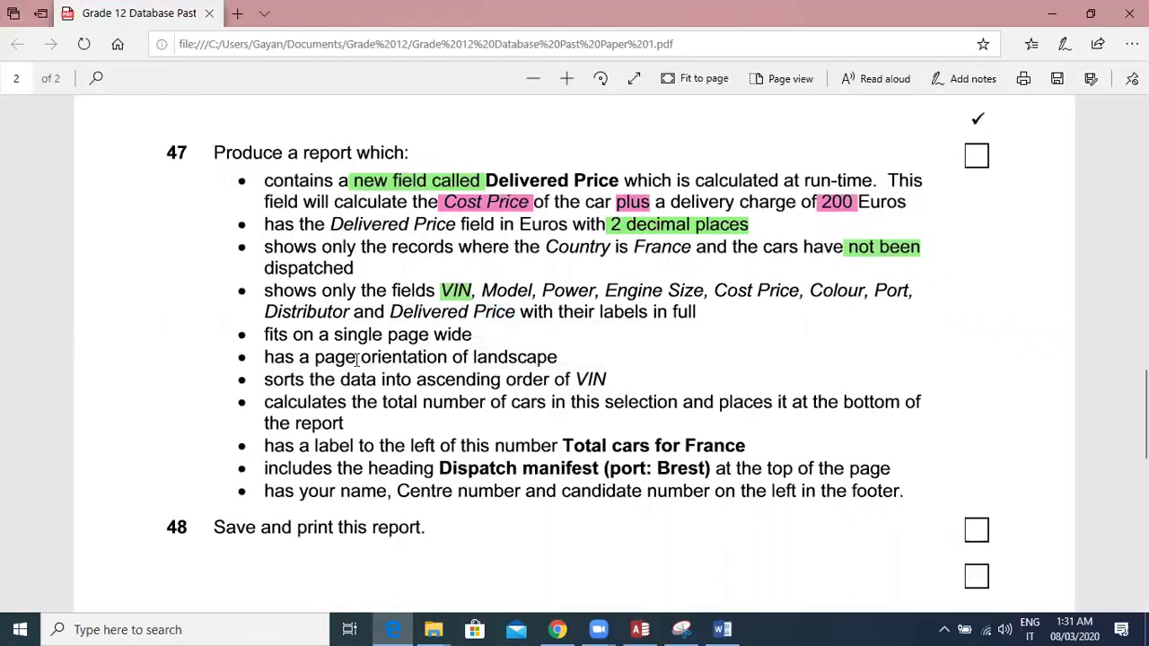
pyautogui.moveTo(267, 336); pyautogui.dragTo(472, 337)
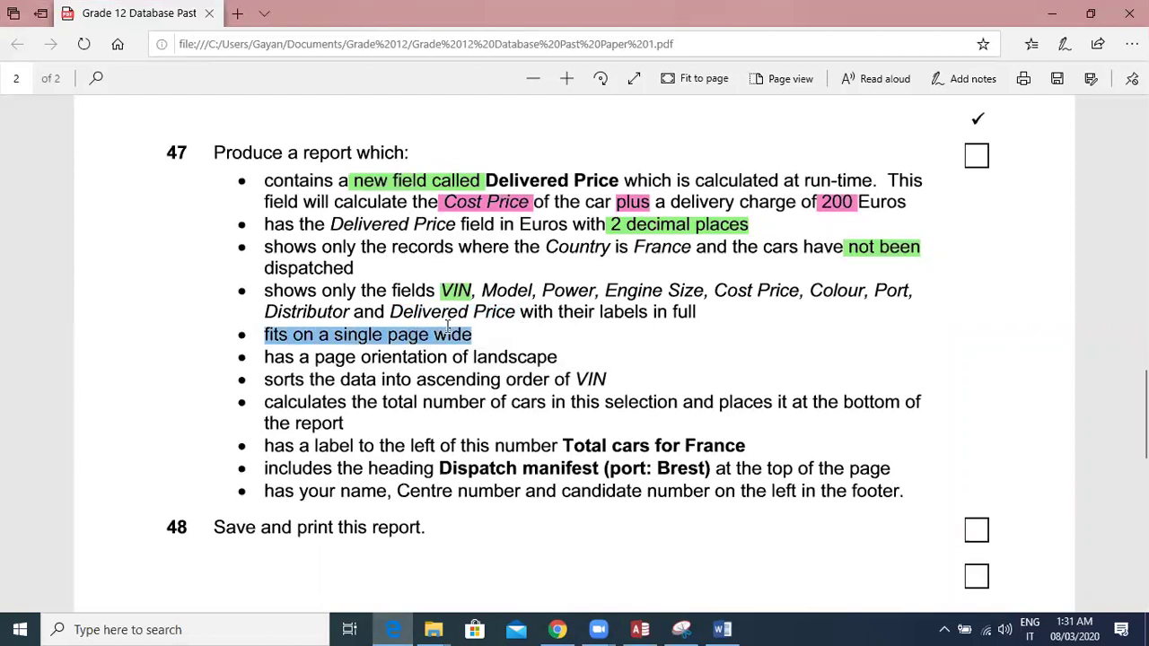
pyautogui.moveTo(386, 336); pyautogui.dragTo(416, 346)
pyautogui.moveTo(315, 358); pyautogui.dragTo(558, 357)
pyautogui.click(352, 388)
pyautogui.moveTo(418, 380); pyautogui.dragTo(616, 373)
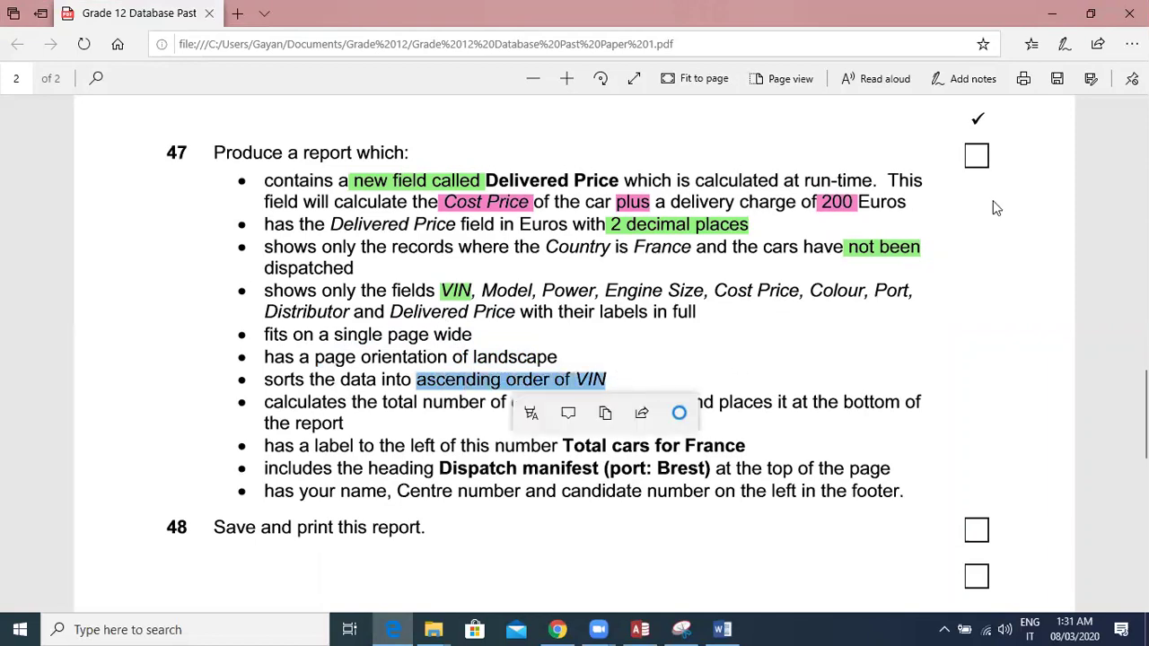
pyautogui.click(537, 412)
pyautogui.click(541, 489)
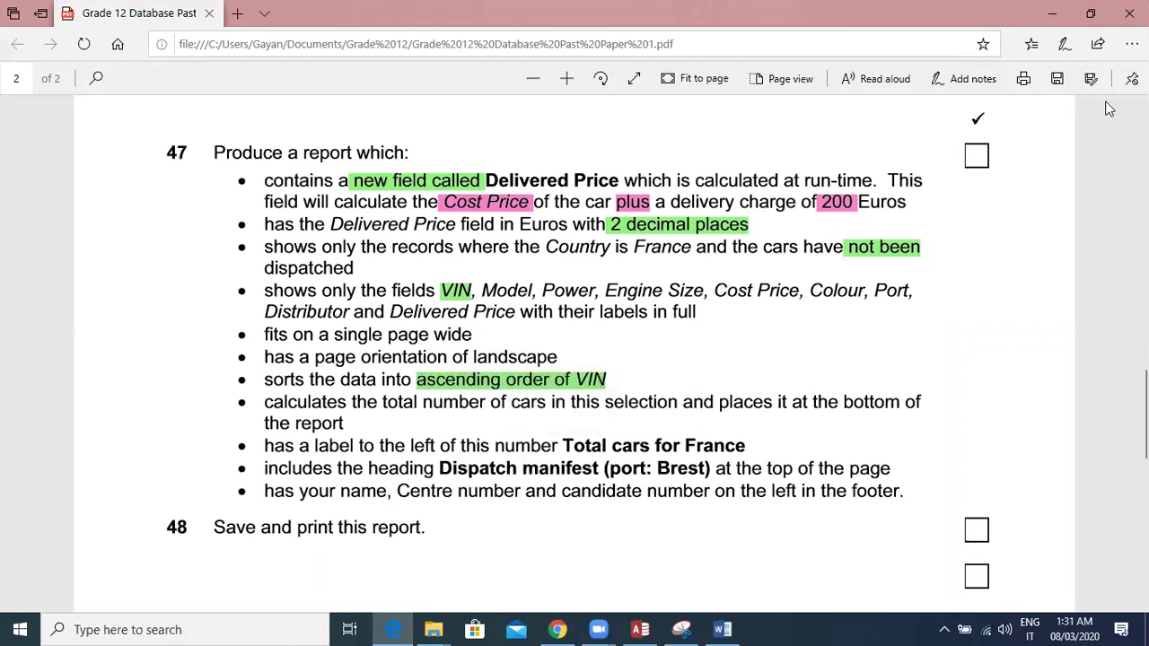
# Return to the Access report wizard, sort the records by VIN in ascending order, and continue to the layout options.
pyautogui.click(1055, 12)
pyautogui.click(687, 195)
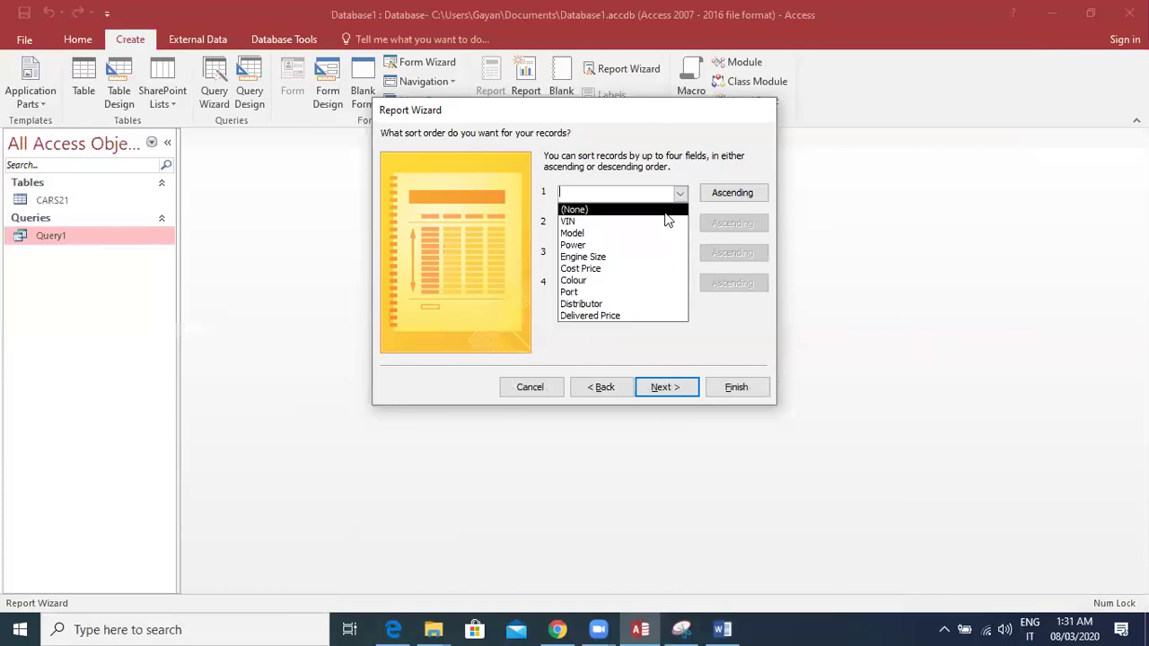
pyautogui.click(654, 224)
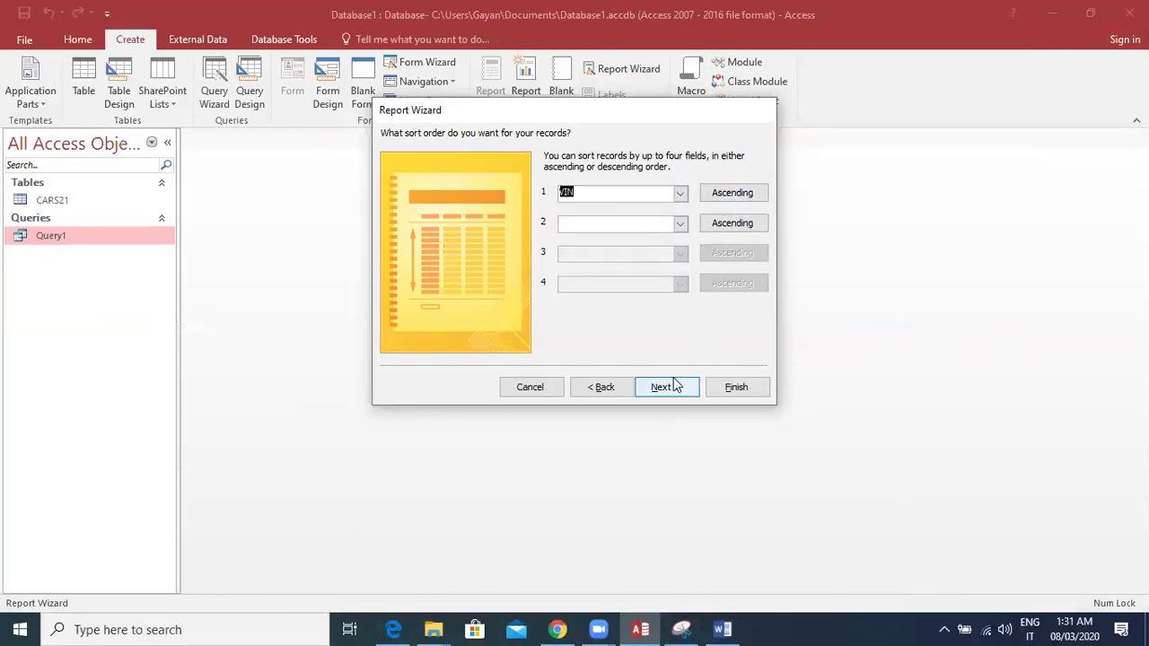
pyautogui.click(670, 387)
# Set the report's orientation to Landscape, check this against question 47 in the past paper, and continue with the tabular layout.
pyautogui.click(697, 198)
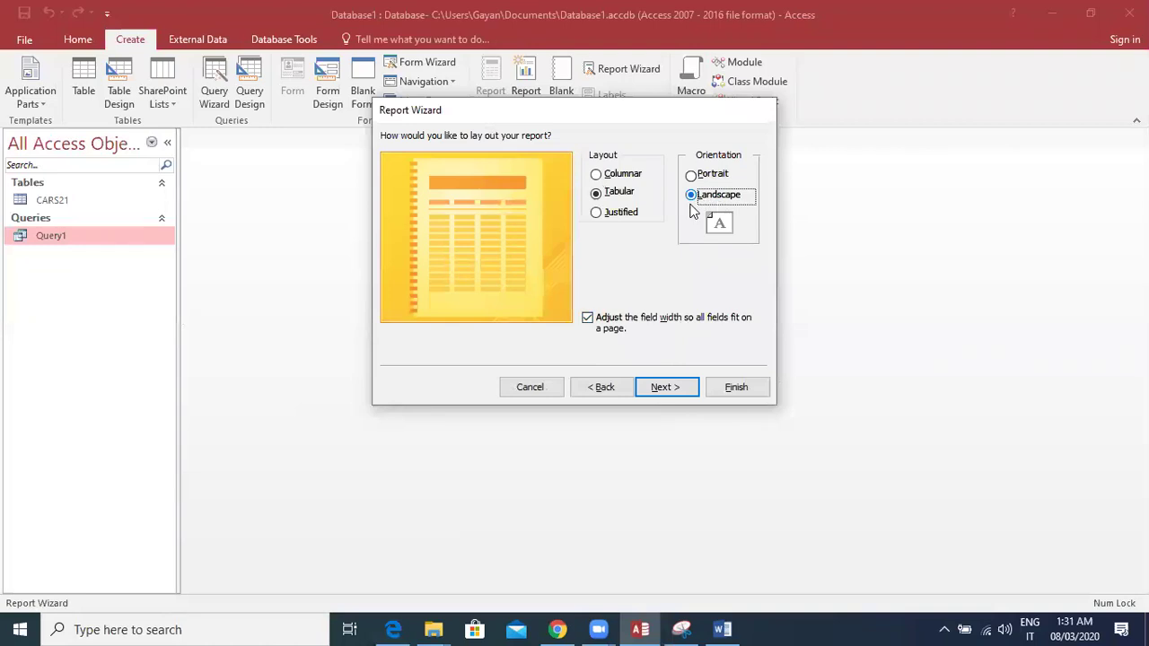
pyautogui.click(393, 630)
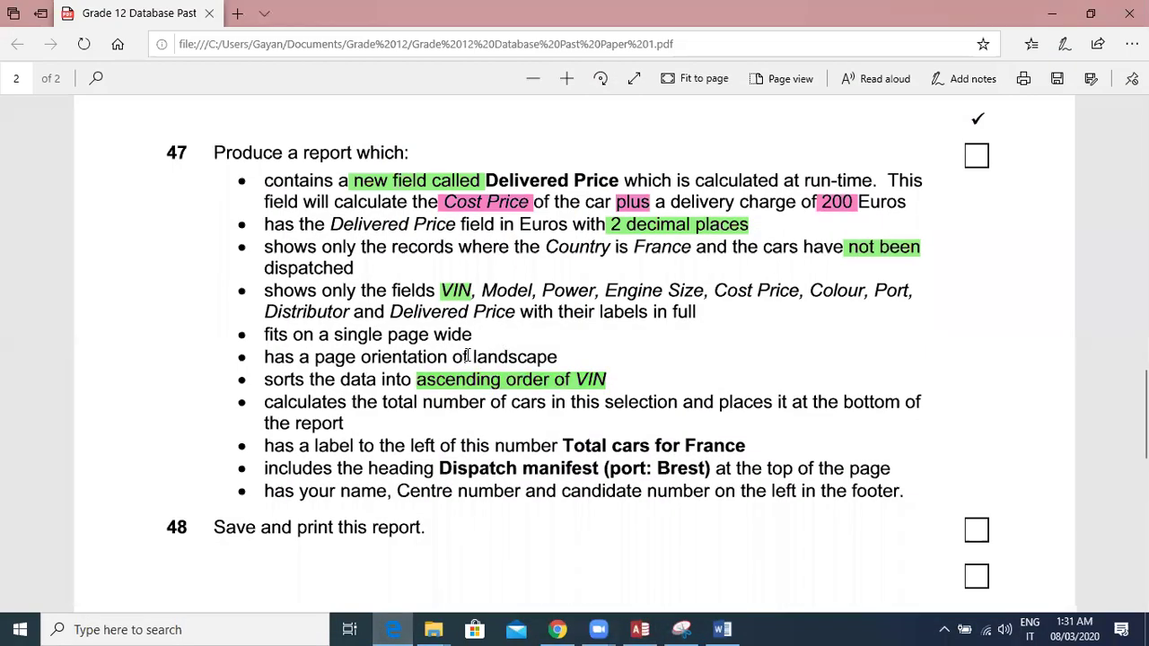
pyautogui.moveTo(469, 357); pyautogui.dragTo(558, 356)
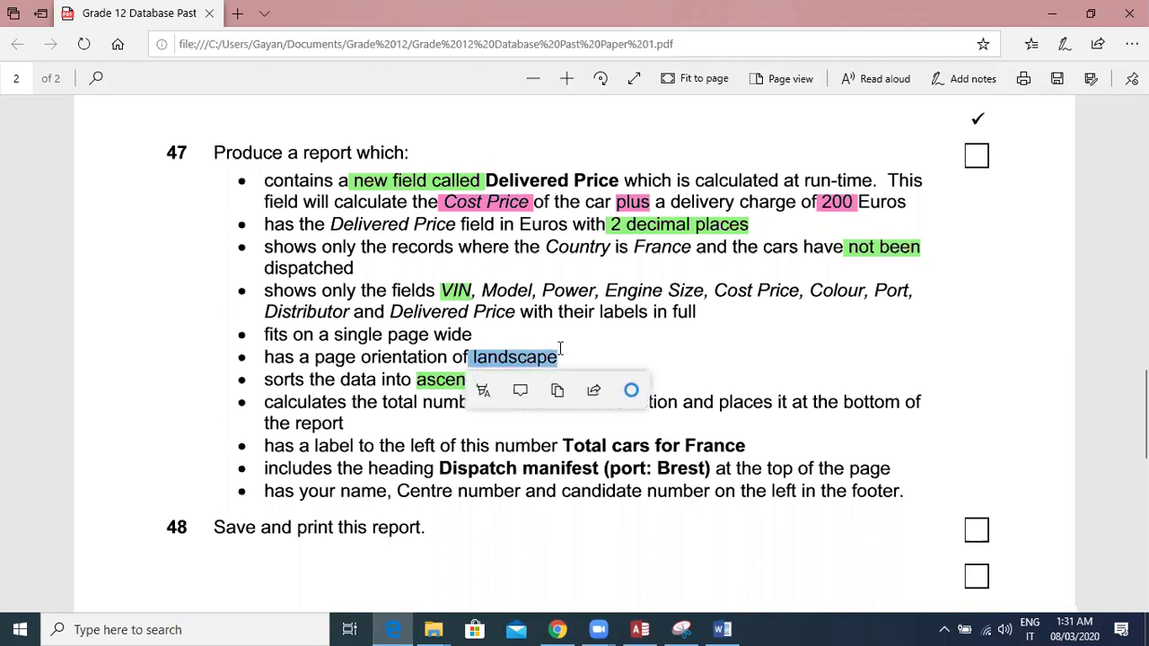
pyautogui.click(1055, 20)
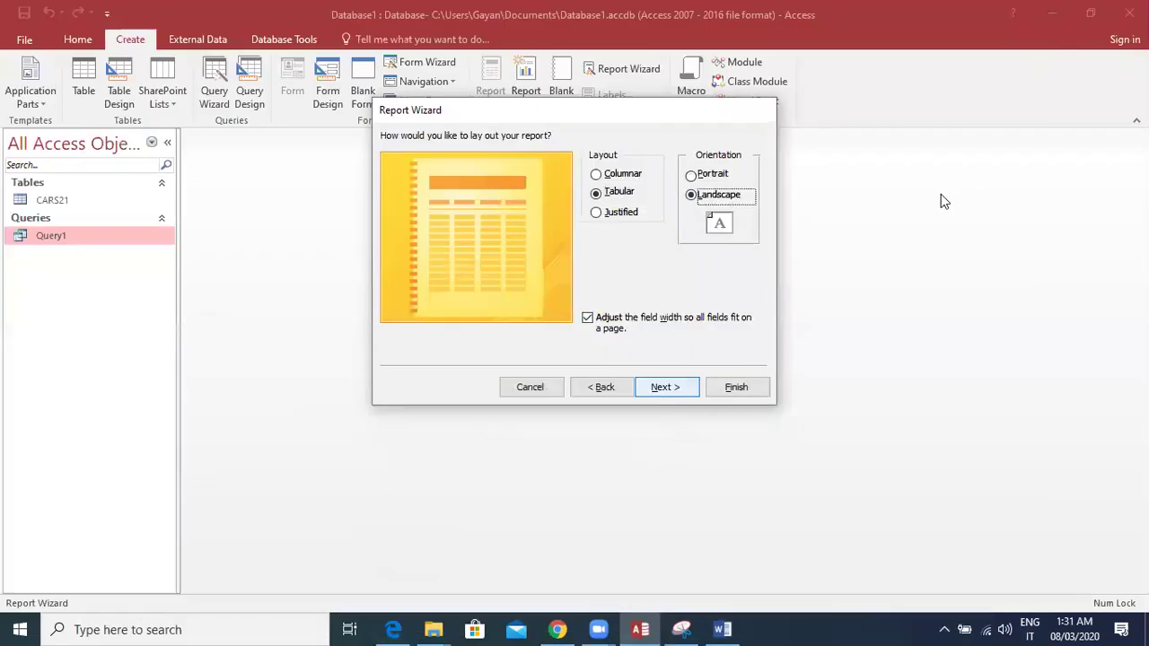
pyautogui.click(670, 388)
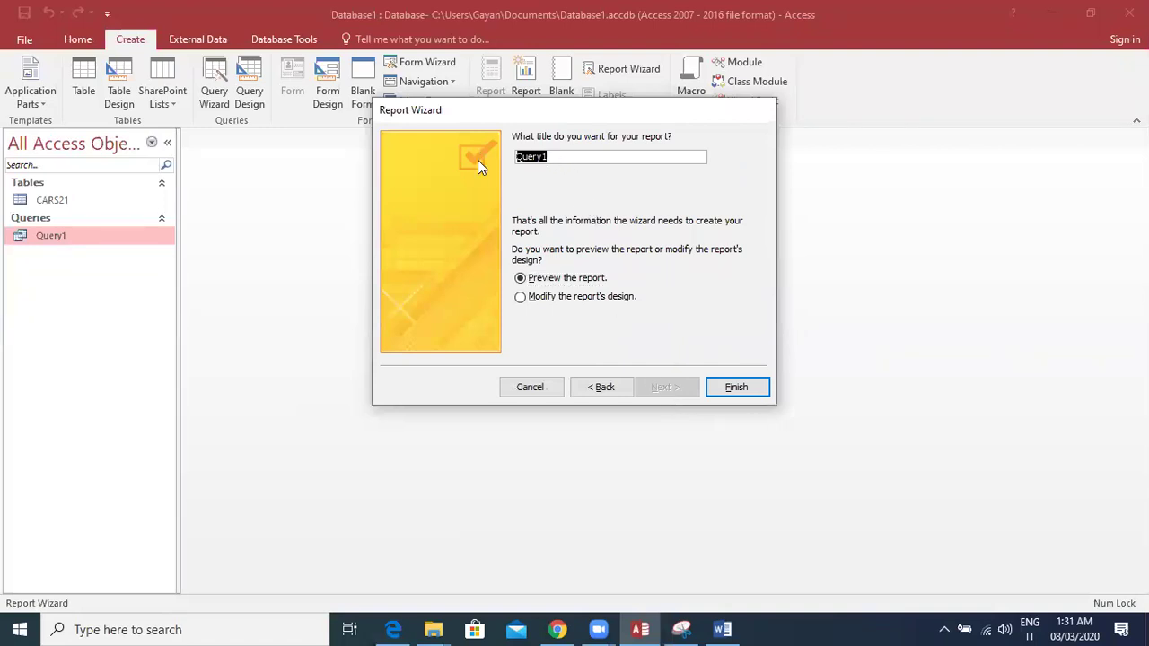
# Title the report Report1, finish the wizard, and switch the report from its preview to Layout View.
pyautogui.write('Report1')
pyautogui.click(735, 388)
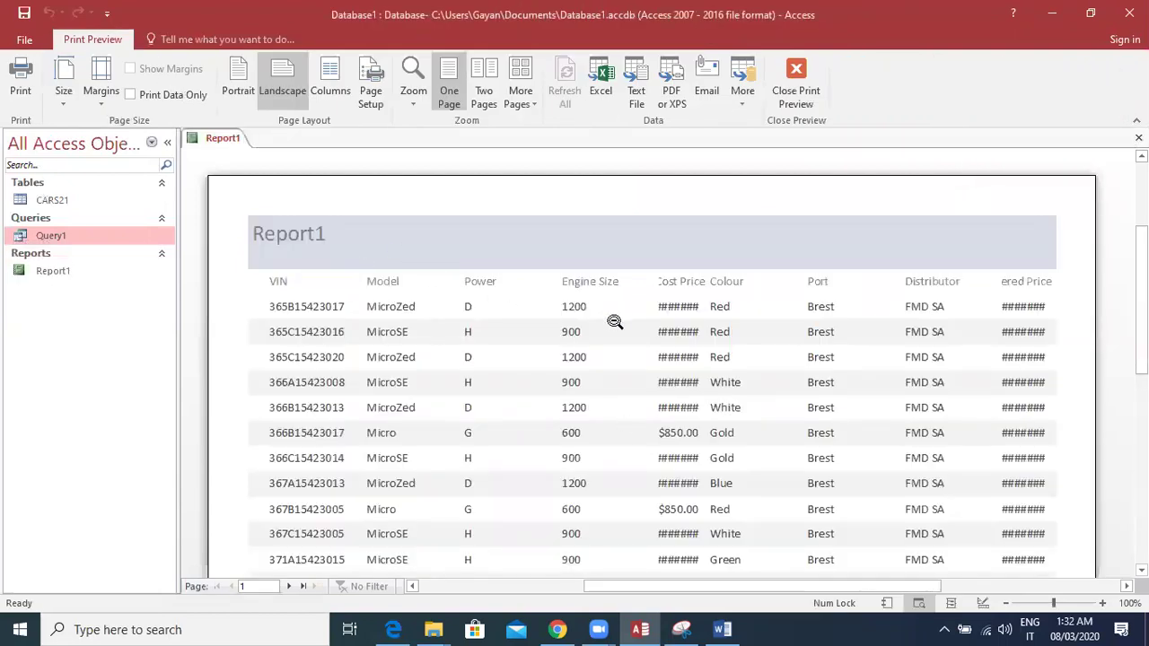
pyautogui.click(642, 323)
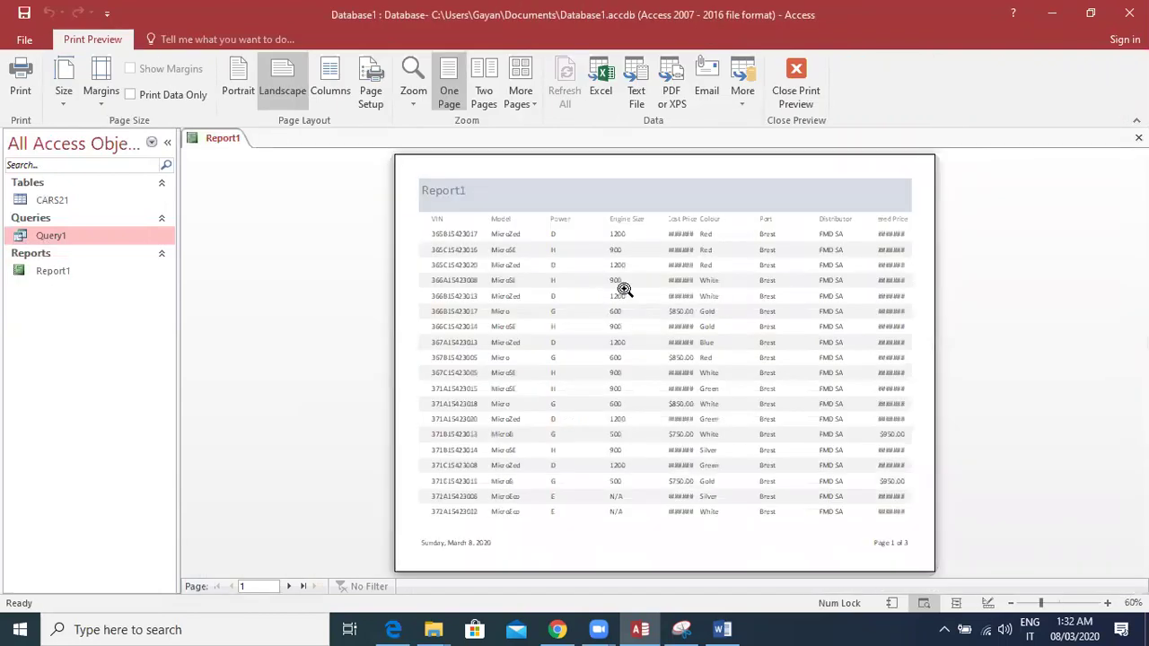
pyautogui.rightClick(471, 180)
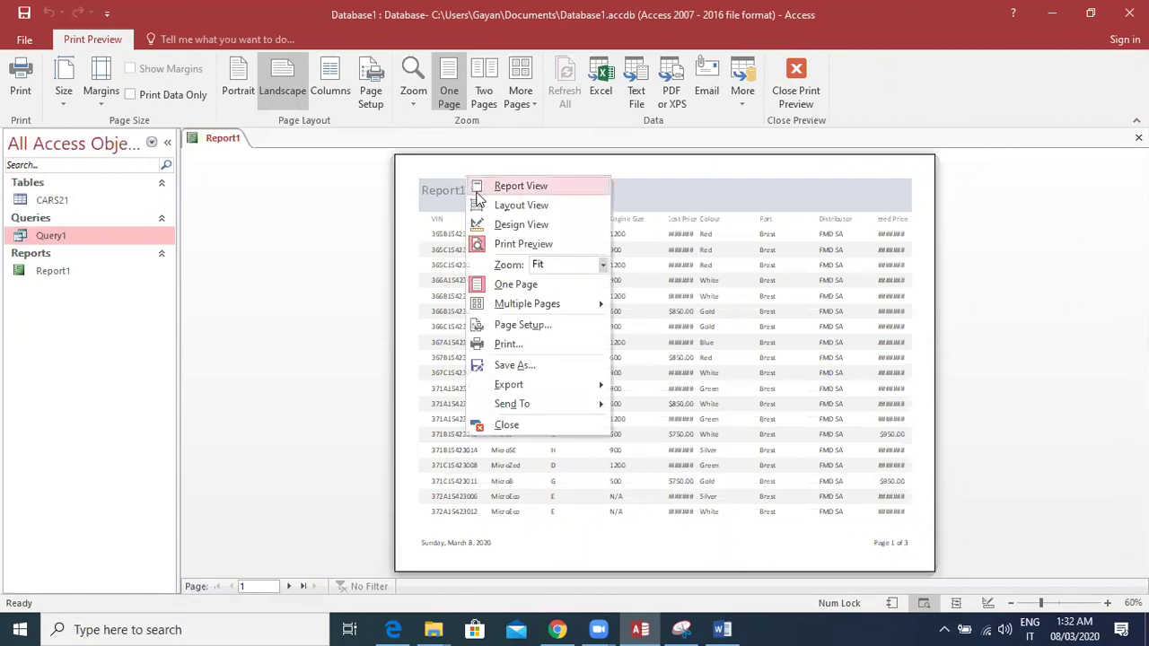
pyautogui.rightClick(216, 144)
pyautogui.click(257, 230)
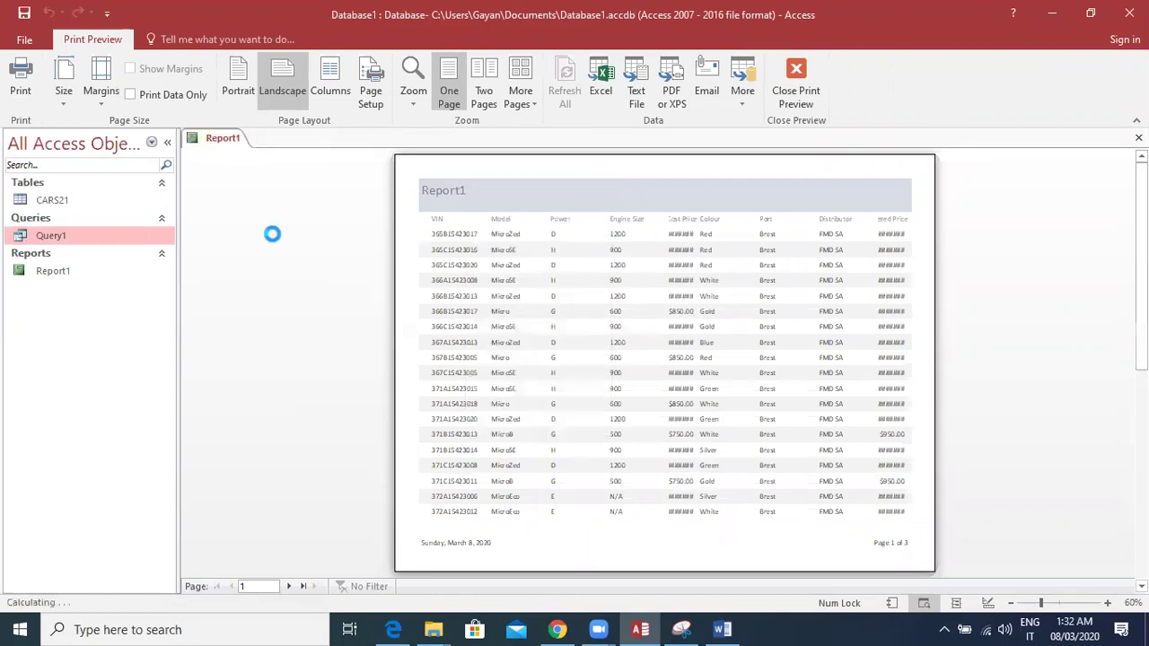
# Widen the Cost Price heading and its values to about 0.70 inches so the prices fit.
pyautogui.click(635, 269)
pyautogui.click(641, 255)
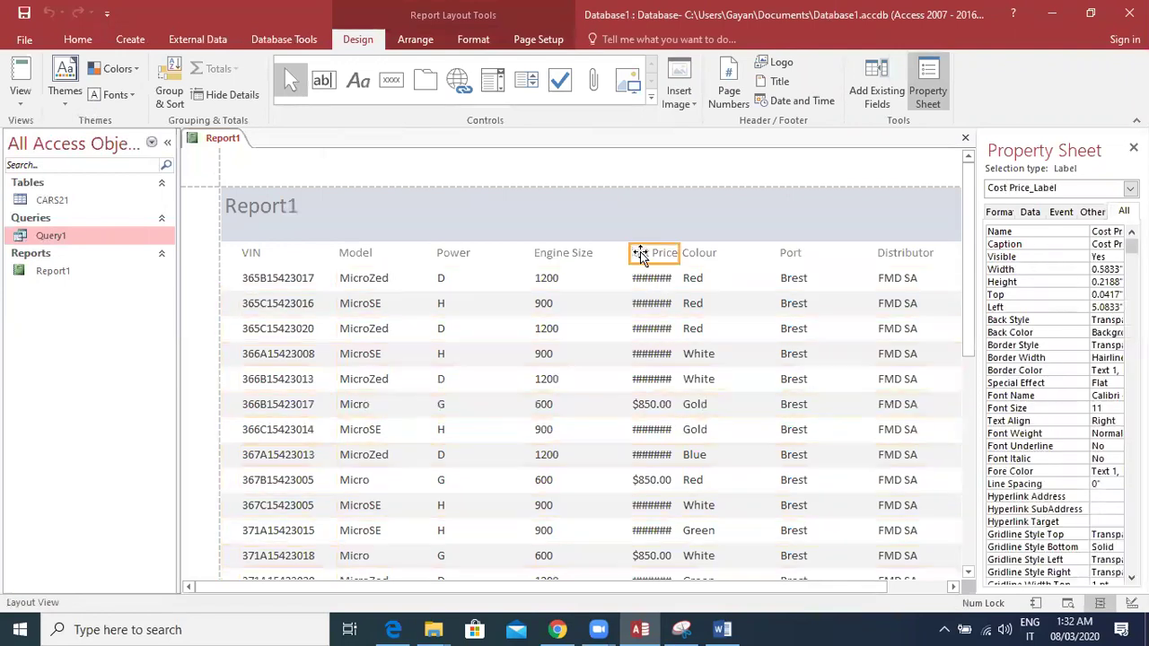
pyautogui.keyDown('ctrl'); pyautogui.click(647, 329); pyautogui.keyUp('ctrl')
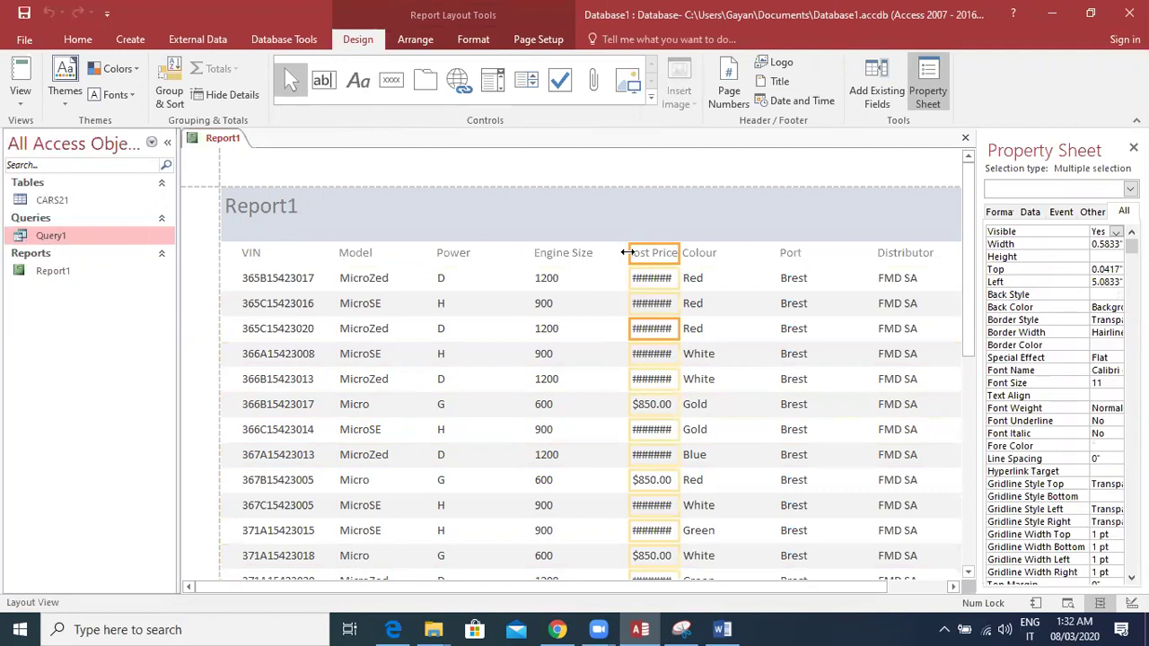
pyautogui.moveTo(626, 252); pyautogui.dragTo(618, 254)
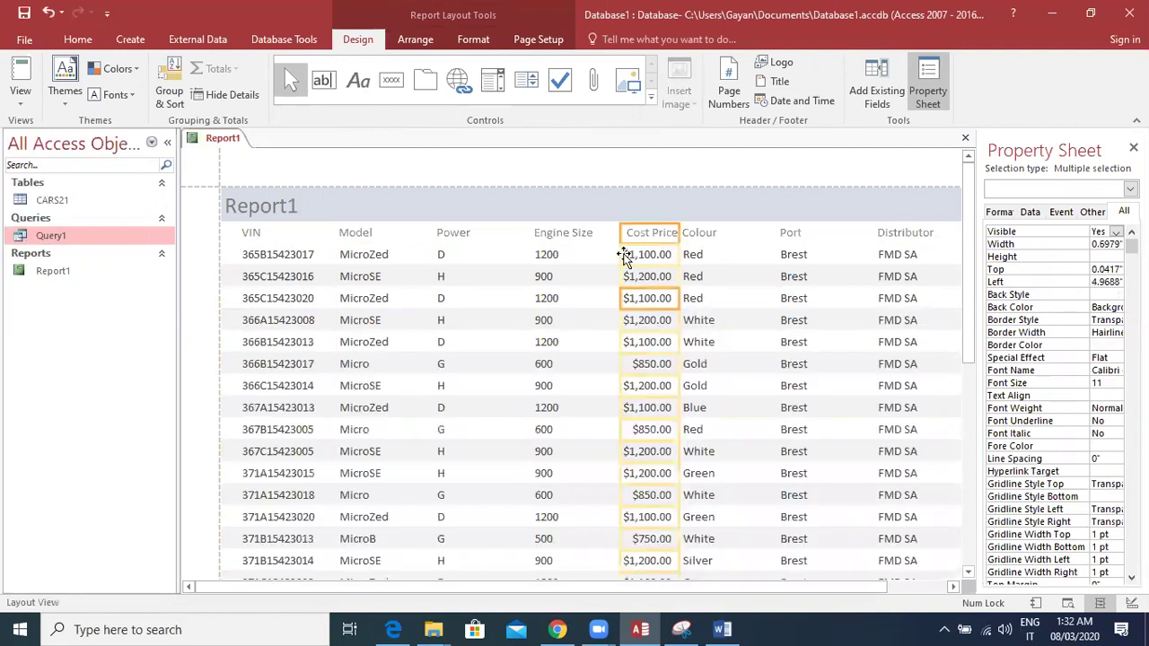
# Select the Power heading together with its values and narrow the column to free space before Engine Size.
pyautogui.click(494, 238)
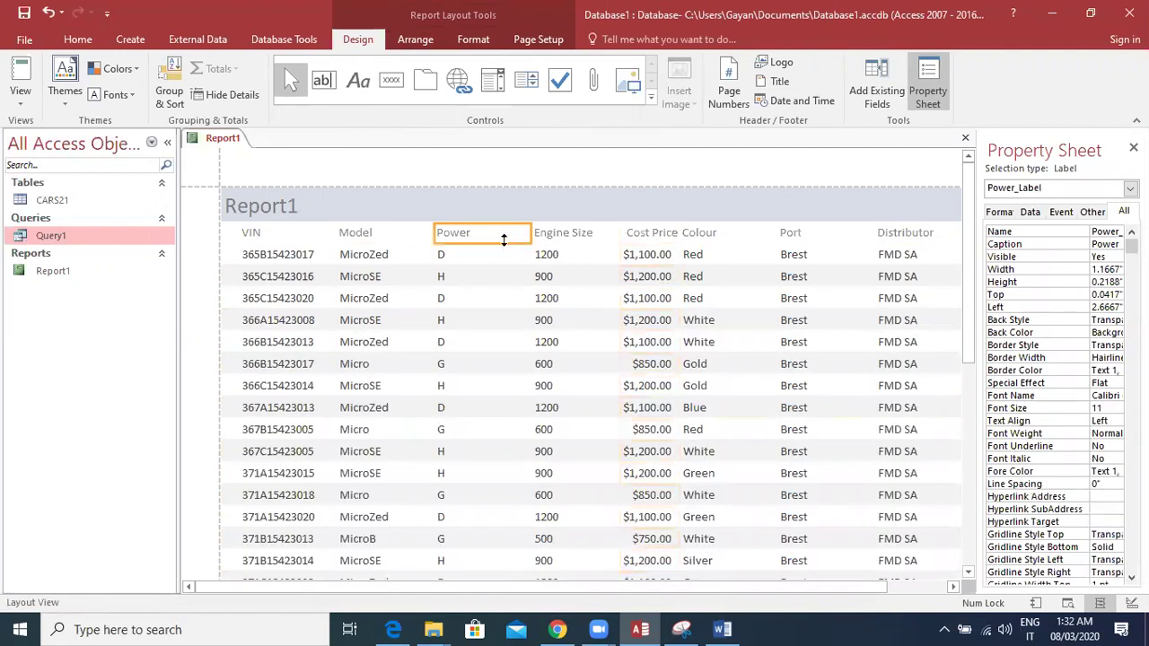
pyautogui.click(441, 264)
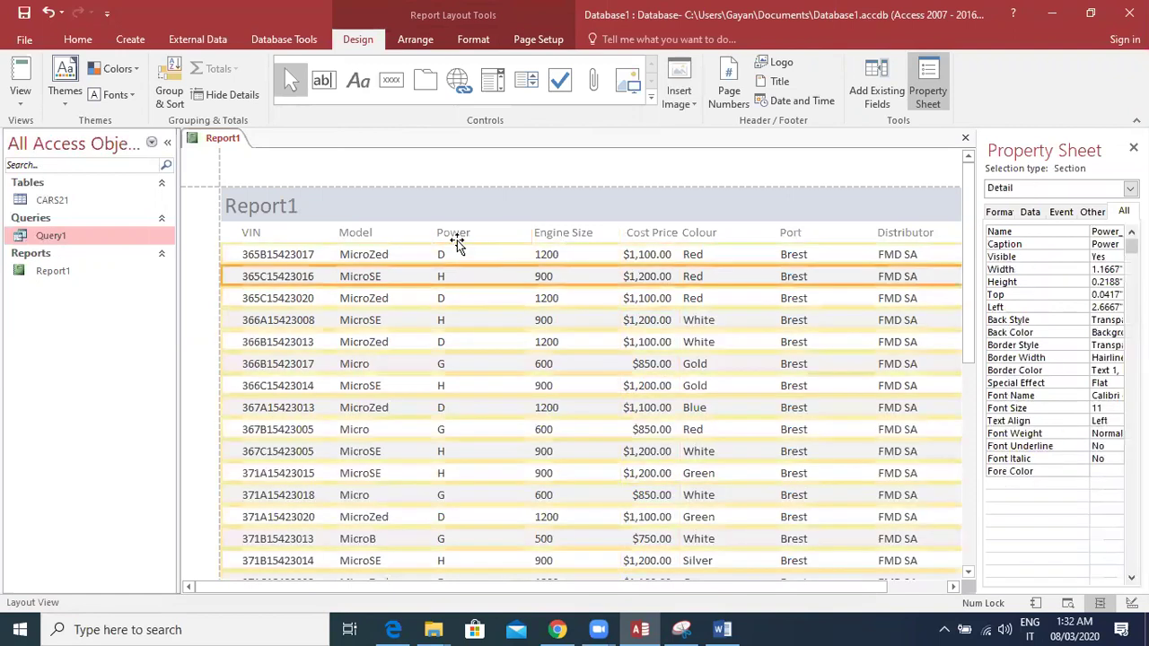
pyautogui.click(457, 239)
pyautogui.click(452, 268)
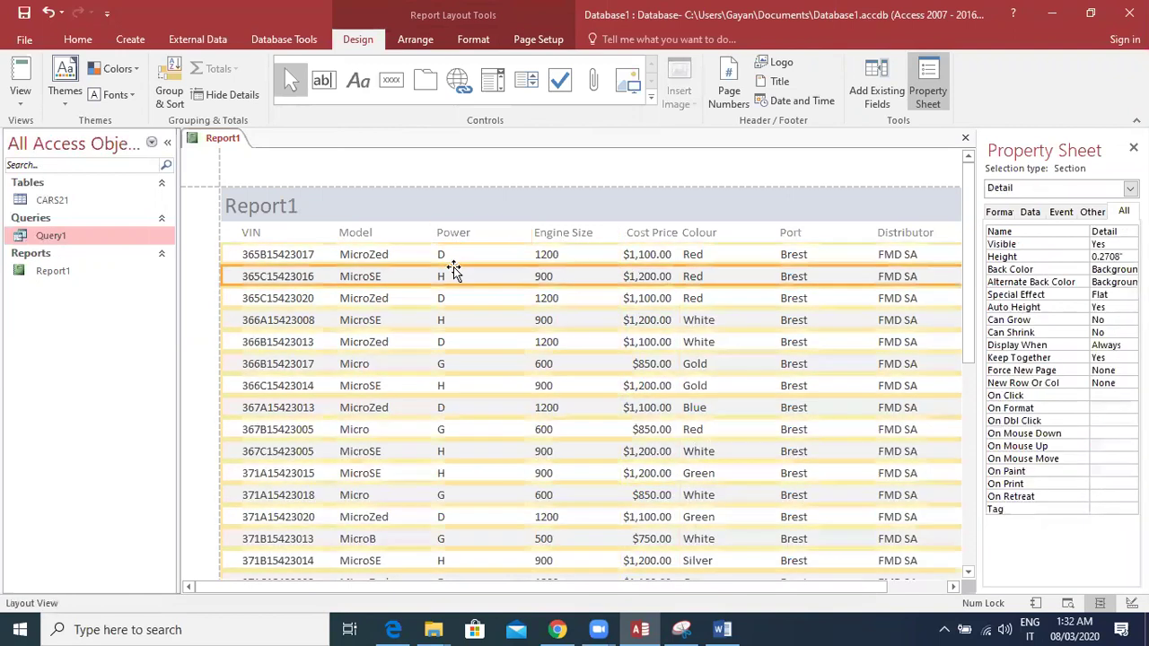
pyautogui.click(454, 254)
pyautogui.keyDown('shift'); pyautogui.click(453, 236); pyautogui.keyUp('shift')
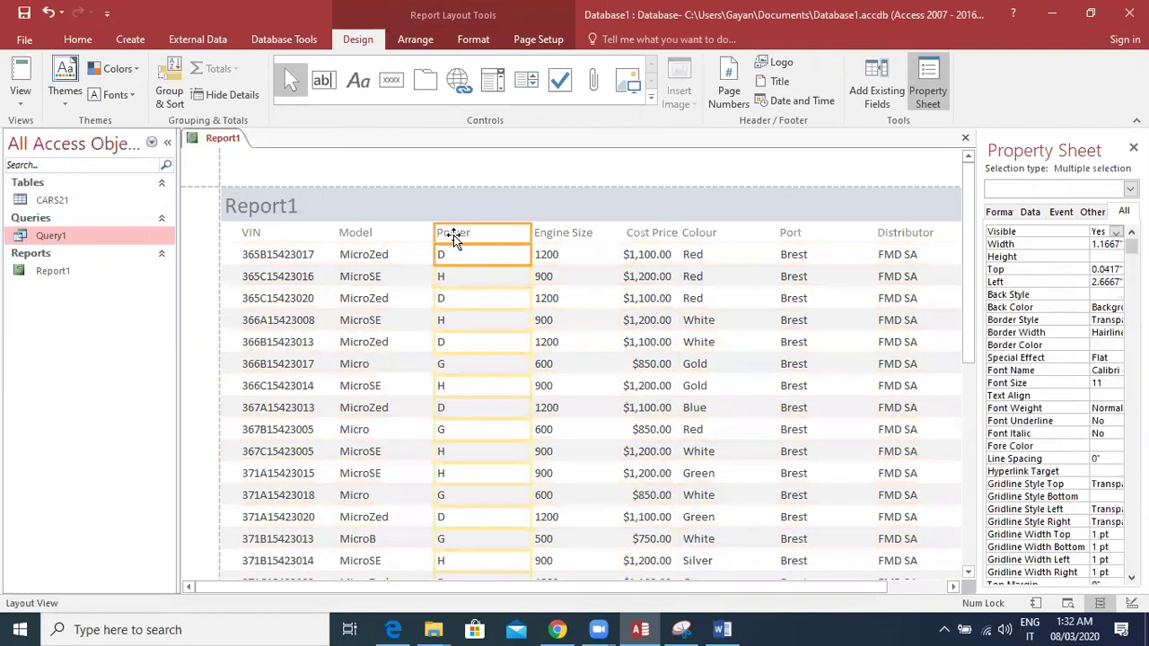
pyautogui.moveTo(531, 232); pyautogui.dragTo(499, 232)
# Bring the Engine Size heading and values closer to Power and make the column about 0.92 inches wide.
pyautogui.click(535, 236)
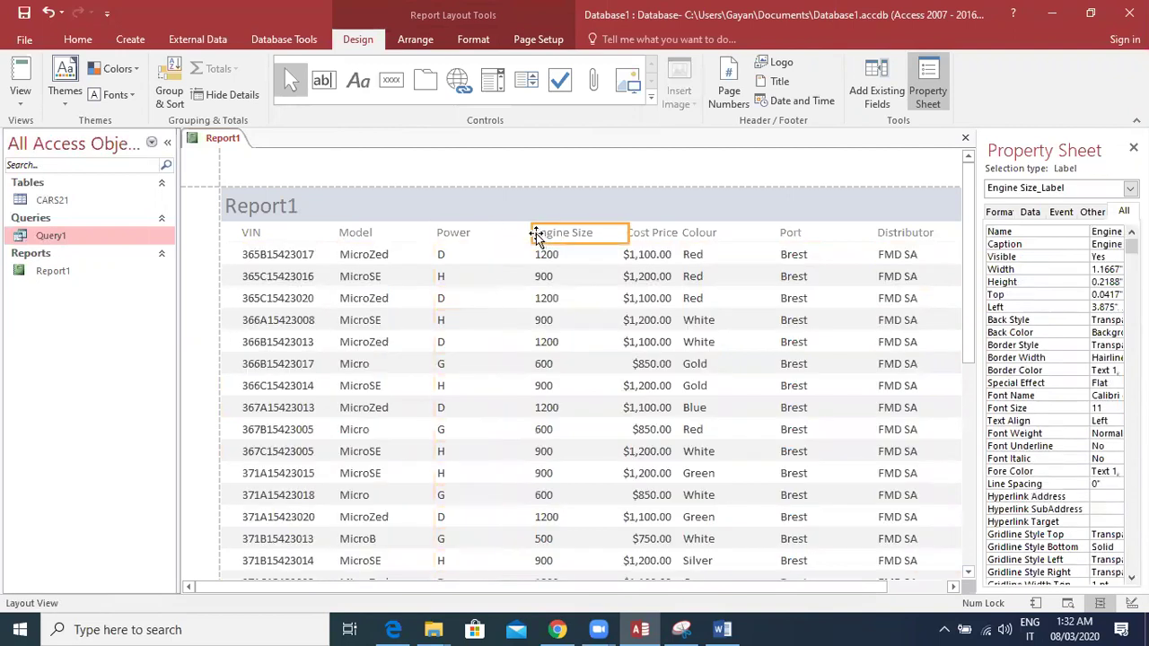
pyautogui.keyDown('shift'); pyautogui.click(540, 266); pyautogui.keyUp('shift')
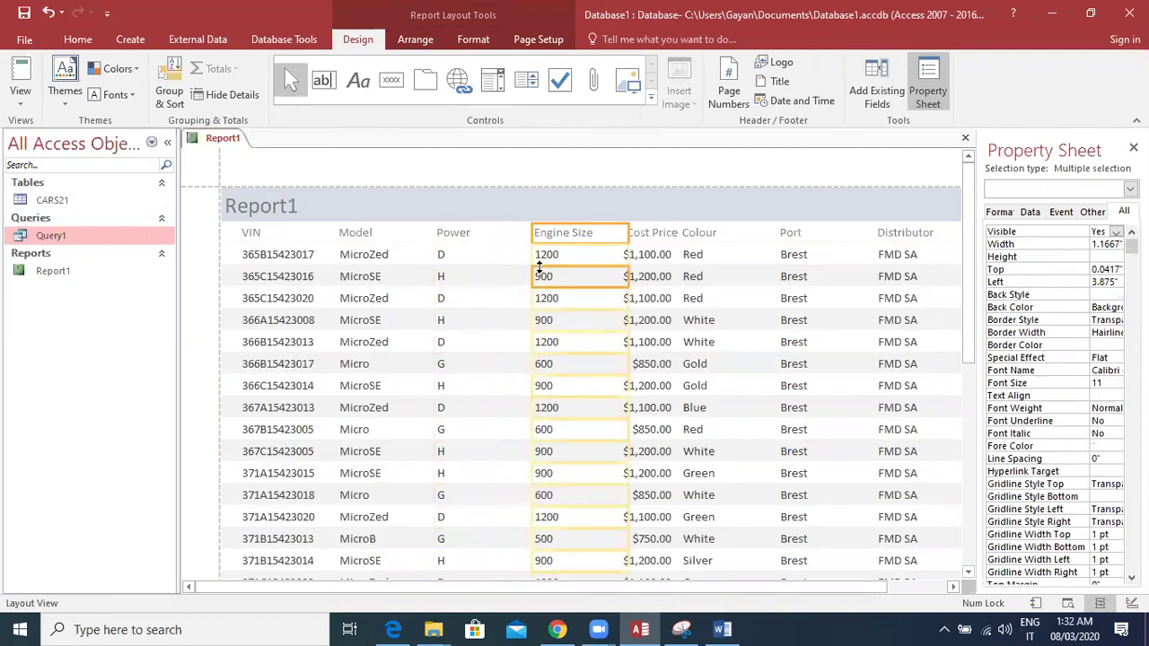
pyautogui.moveTo(534, 253); pyautogui.dragTo(499, 254)
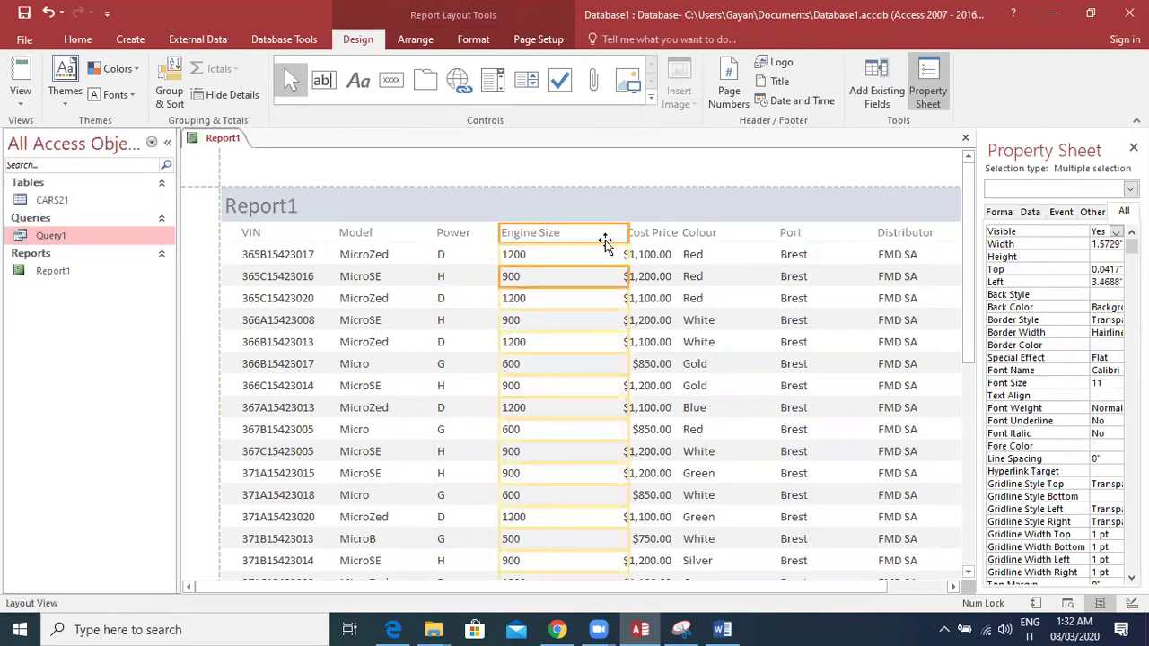
pyautogui.moveTo(625, 238); pyautogui.dragTo(582, 237)
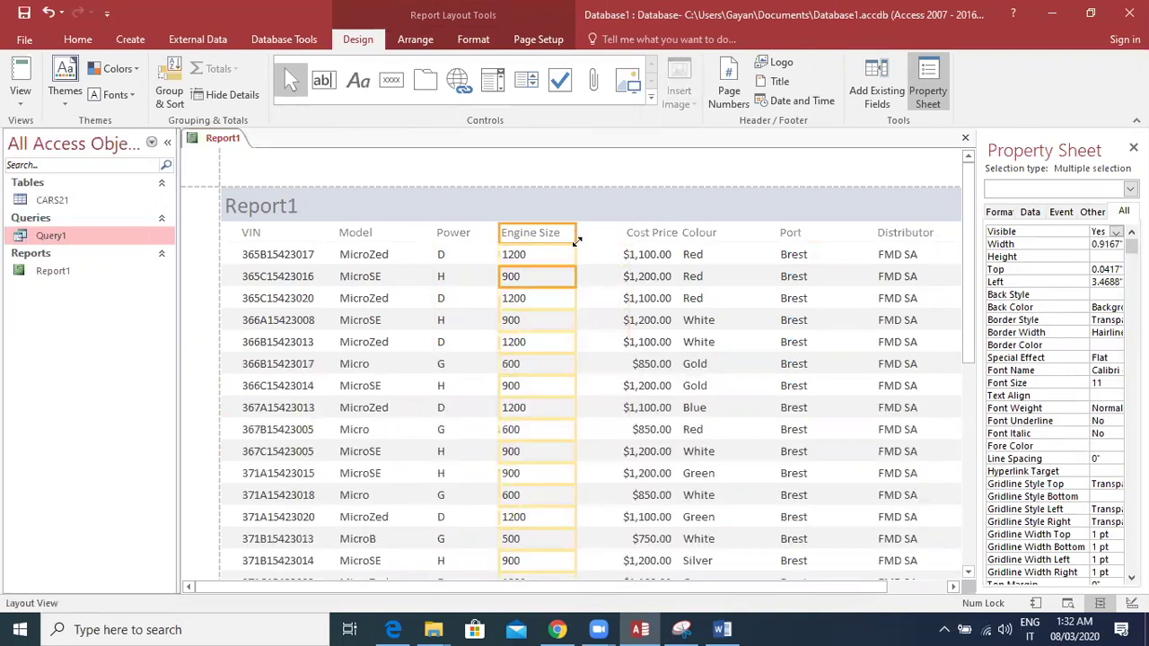
# Bring the Cost Price heading and values closer to Engine Size and make the column about 0.79 inches wide.
pyautogui.click(640, 243)
pyautogui.keyDown('ctrl'); pyautogui.click(629, 254); pyautogui.keyUp('ctrl')
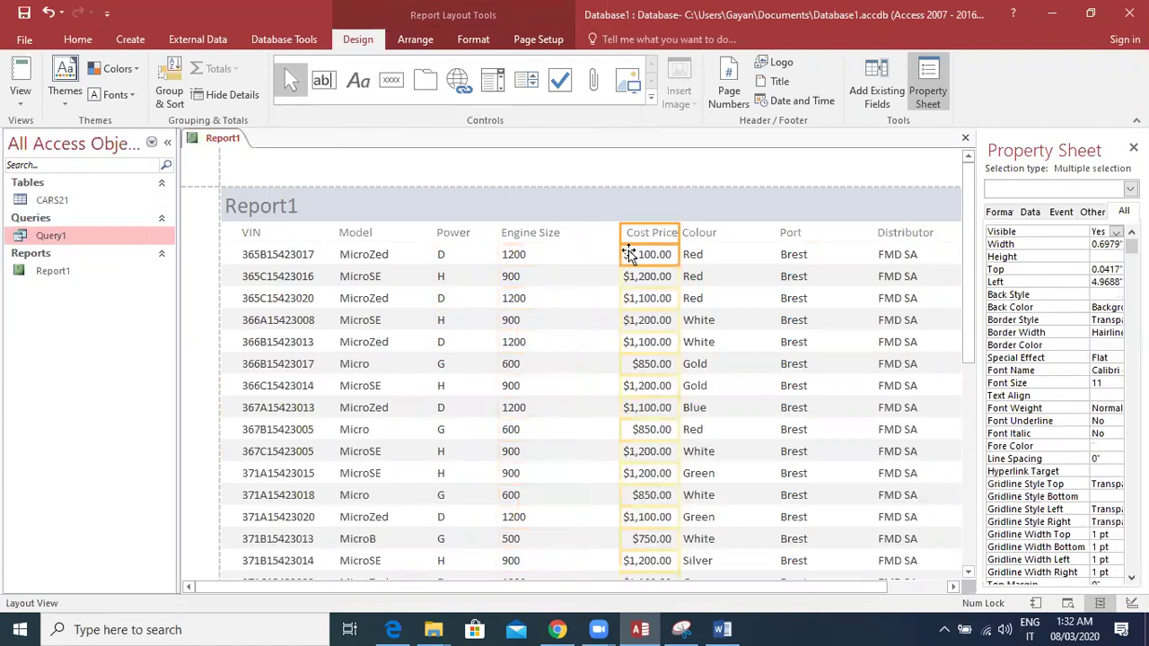
pyautogui.moveTo(622, 238); pyautogui.dragTo(590, 237)
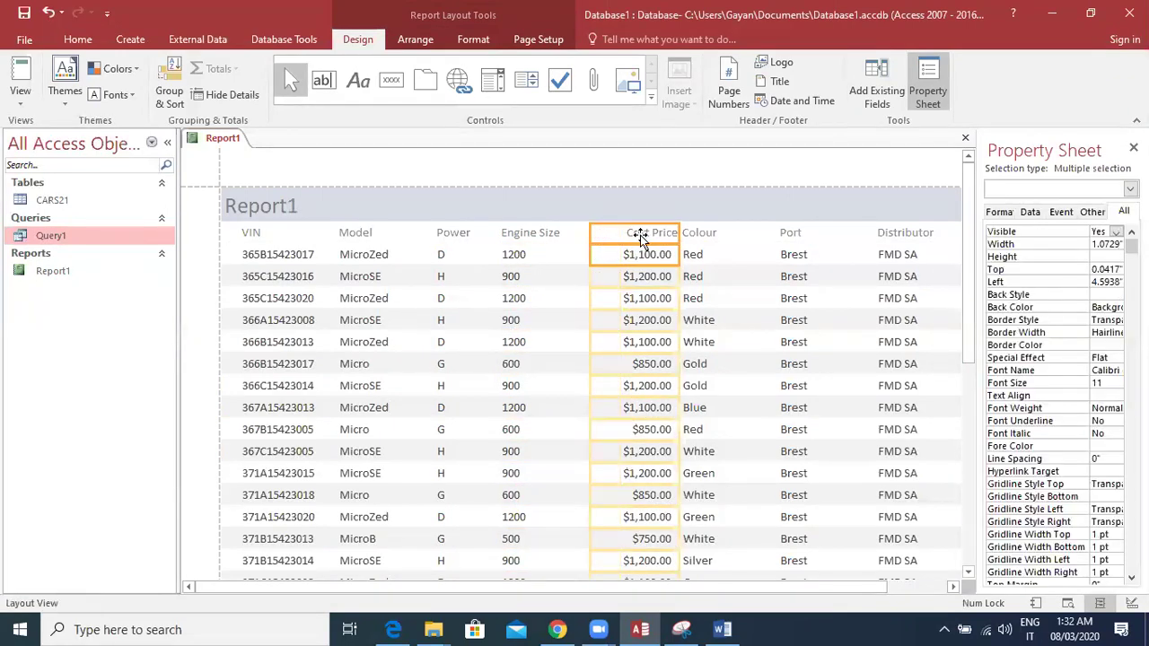
pyautogui.moveTo(679, 234); pyautogui.dragTo(659, 233)
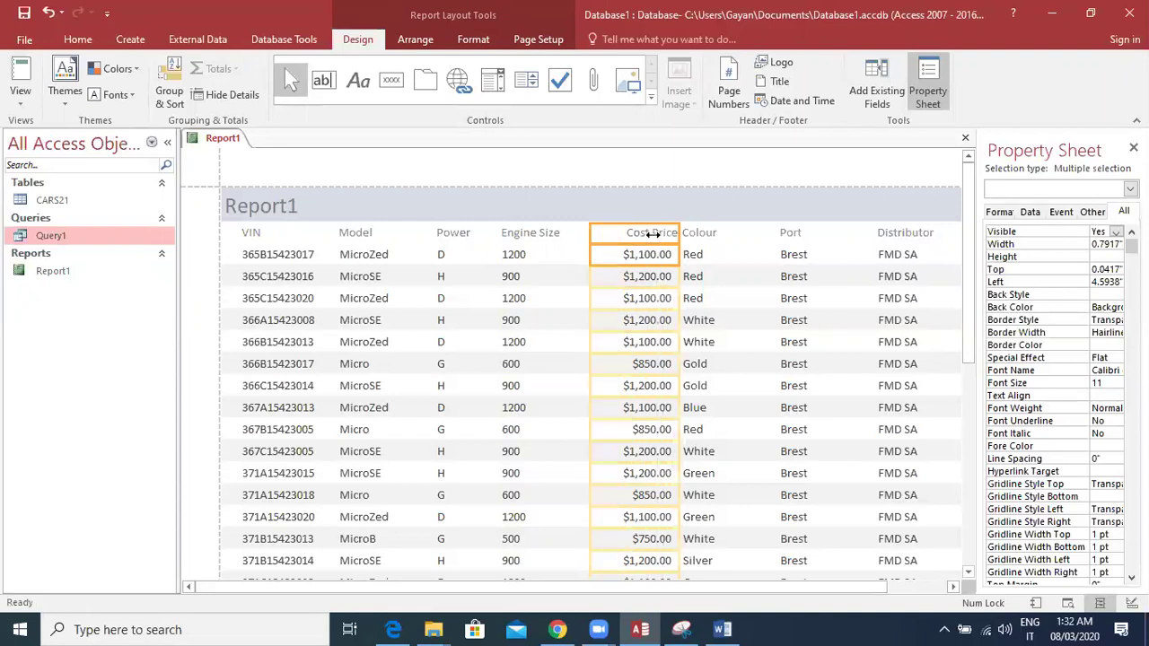
# Narrow the Port heading and values and shift the column closer to Colour, starting at about 6.58 inches.
pyautogui.click(701, 236)
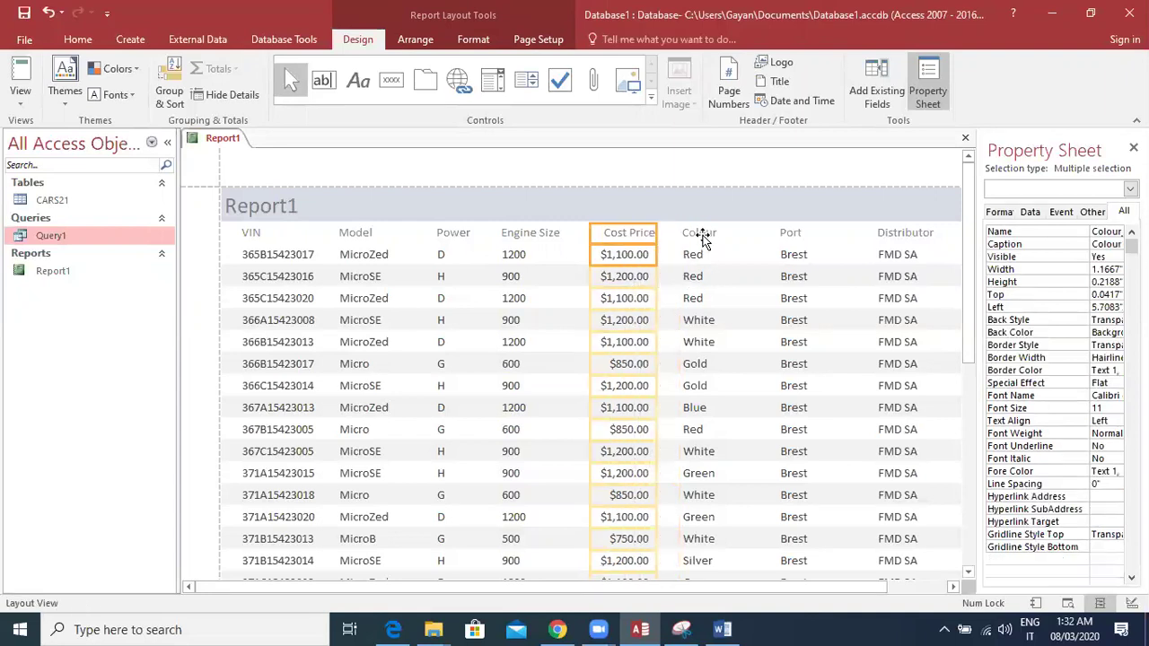
pyautogui.moveTo(700, 588); pyautogui.dragTo(815, 584)
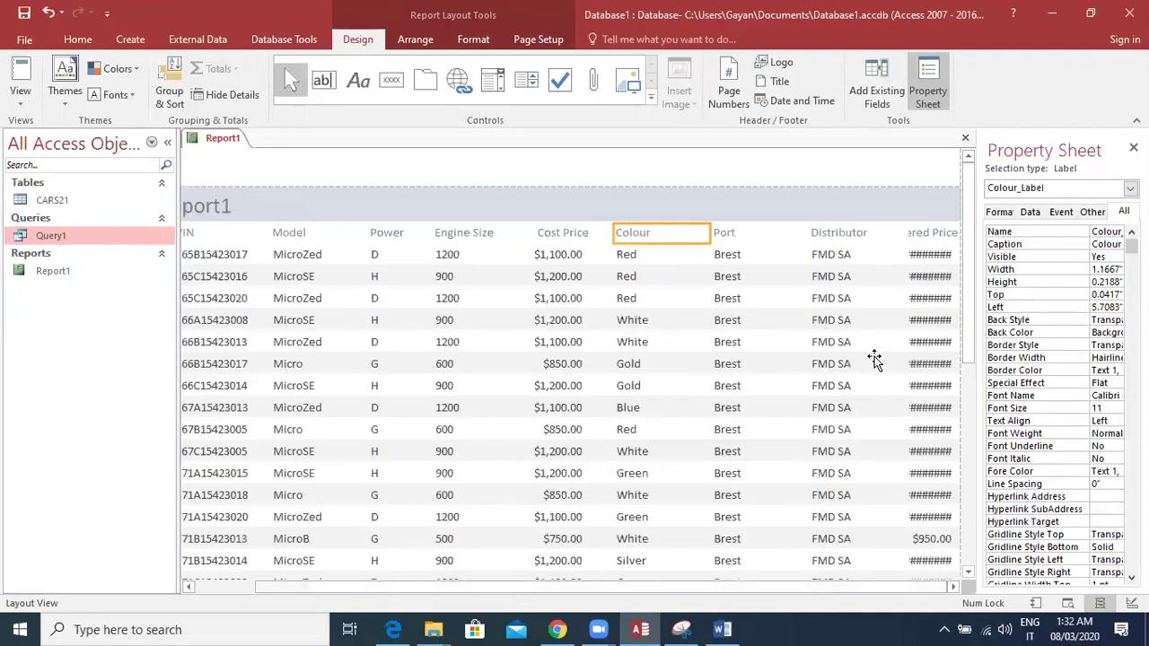
pyautogui.click(726, 236)
pyautogui.keyDown('shift'); pyautogui.click(727, 269); pyautogui.keyUp('shift')
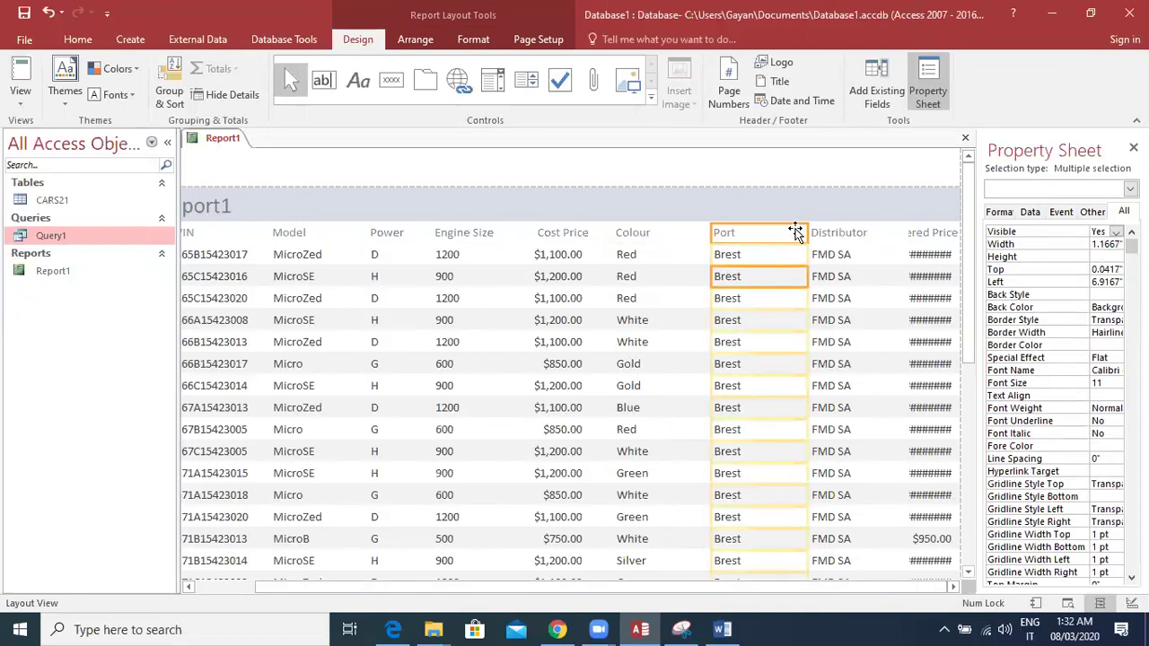
pyautogui.moveTo(807, 230); pyautogui.dragTo(710, 235)
pyautogui.moveTo(684, 232); pyautogui.dragTo(692, 231)
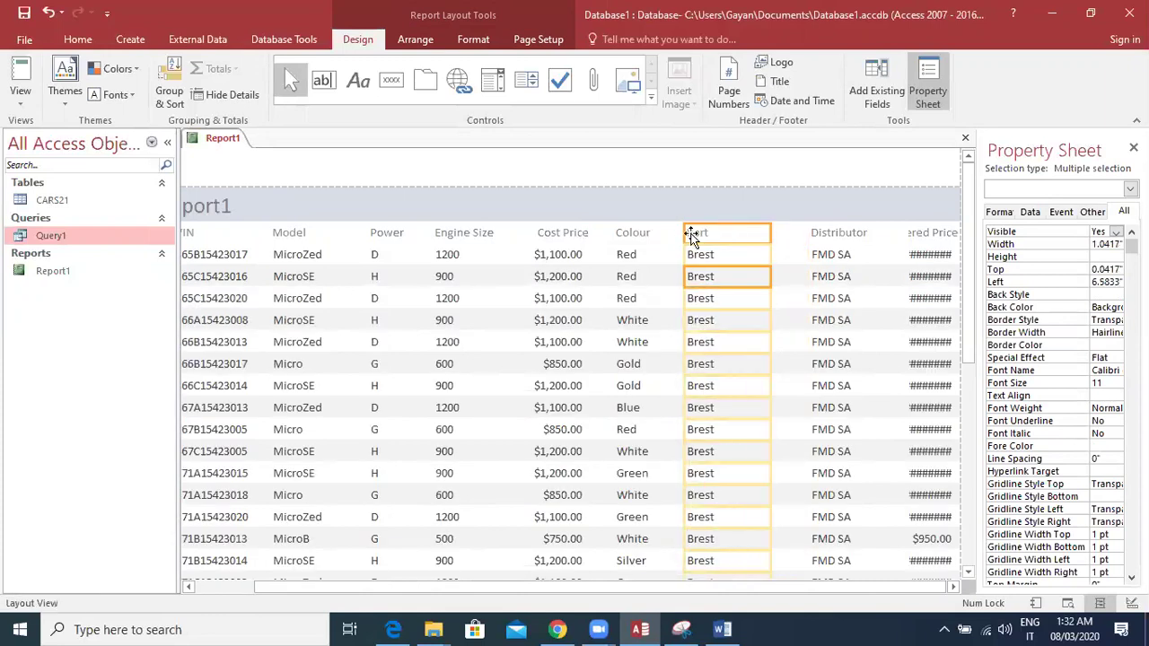
pyautogui.moveTo(764, 234); pyautogui.dragTo(753, 233)
# Shift the Distributor heading and values closer to Port, starting at about 7.42 inches with a width of about 0.92 inches.
pyautogui.click(826, 236)
pyautogui.keyDown('shift'); pyautogui.click(824, 256); pyautogui.keyUp('shift')
pyautogui.moveTo(905, 233); pyautogui.dragTo(827, 234)
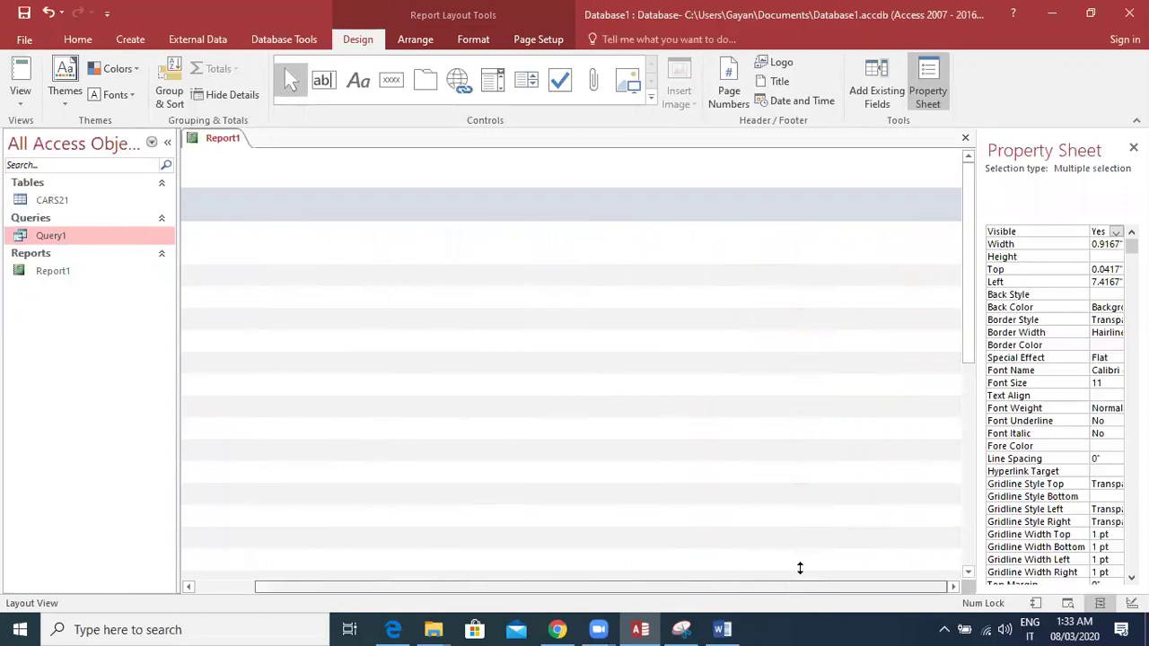
# Extend the Delivered Price heading and values toward Distributor, starting at 8.5 inches, and make the column about 1.21 inches wide.
pyautogui.keyDown('shift'); pyautogui.click(916, 240); pyautogui.keyUp('shift')
pyautogui.click(913, 231)
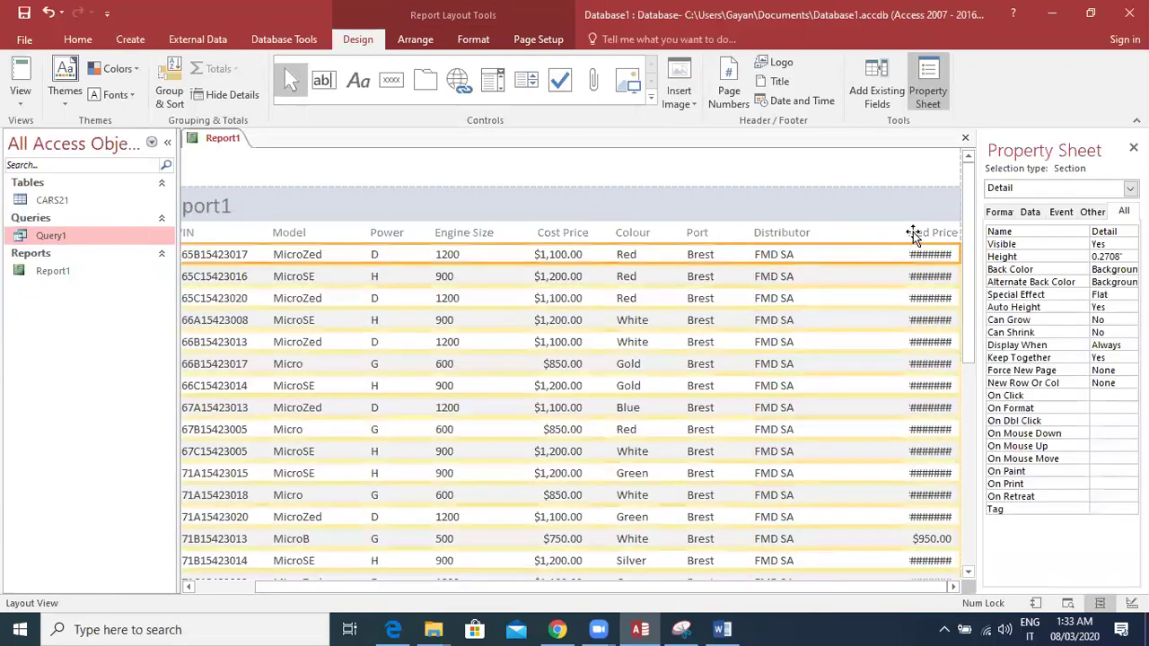
pyautogui.keyDown('shift'); pyautogui.click(921, 254); pyautogui.keyUp('shift')
pyautogui.moveTo(907, 229); pyautogui.dragTo(840, 234)
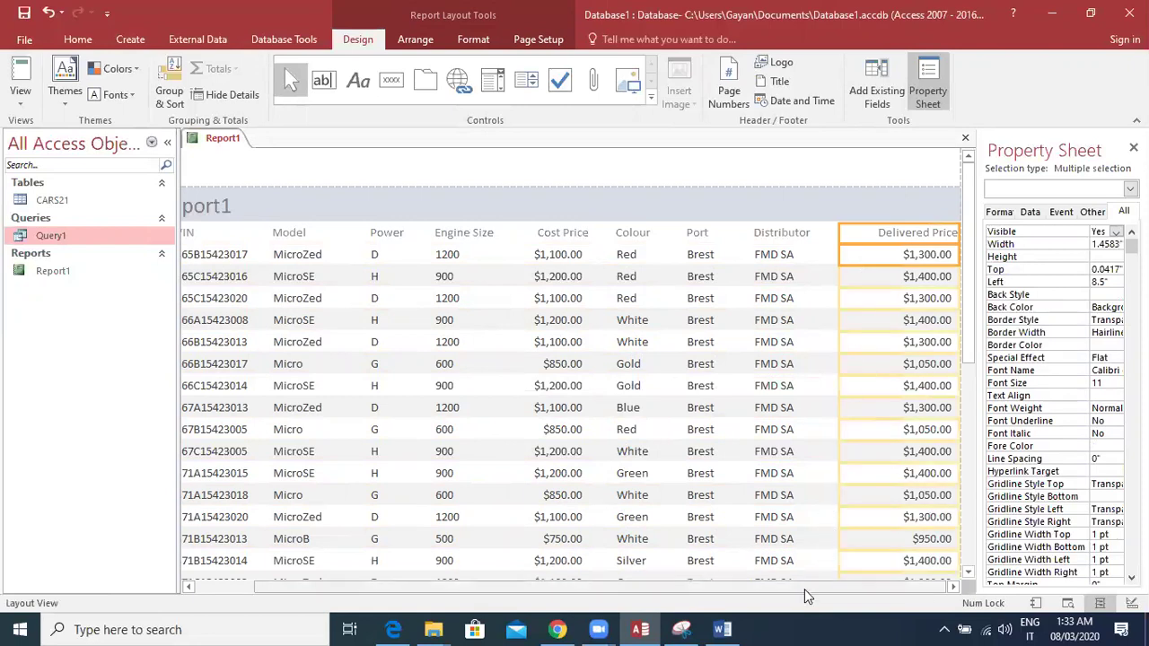
pyautogui.moveTo(958, 232); pyautogui.dragTo(936, 231)
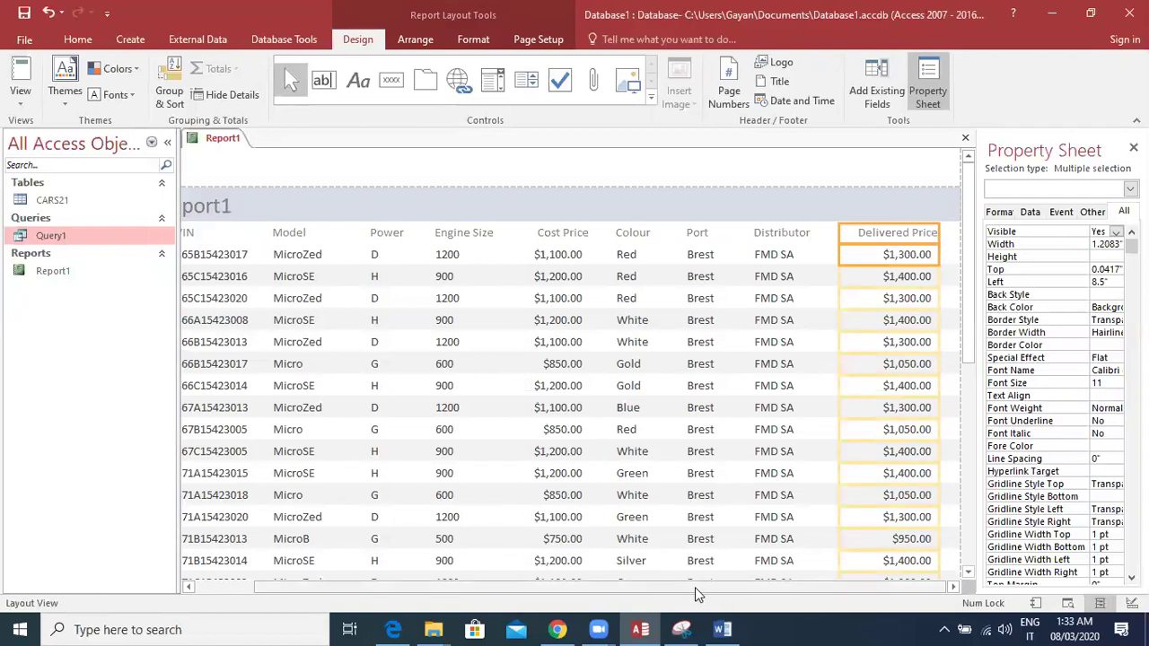
# Switch Report1 from Layout View to Design View.
pyautogui.moveTo(698, 592); pyautogui.dragTo(492, 605)
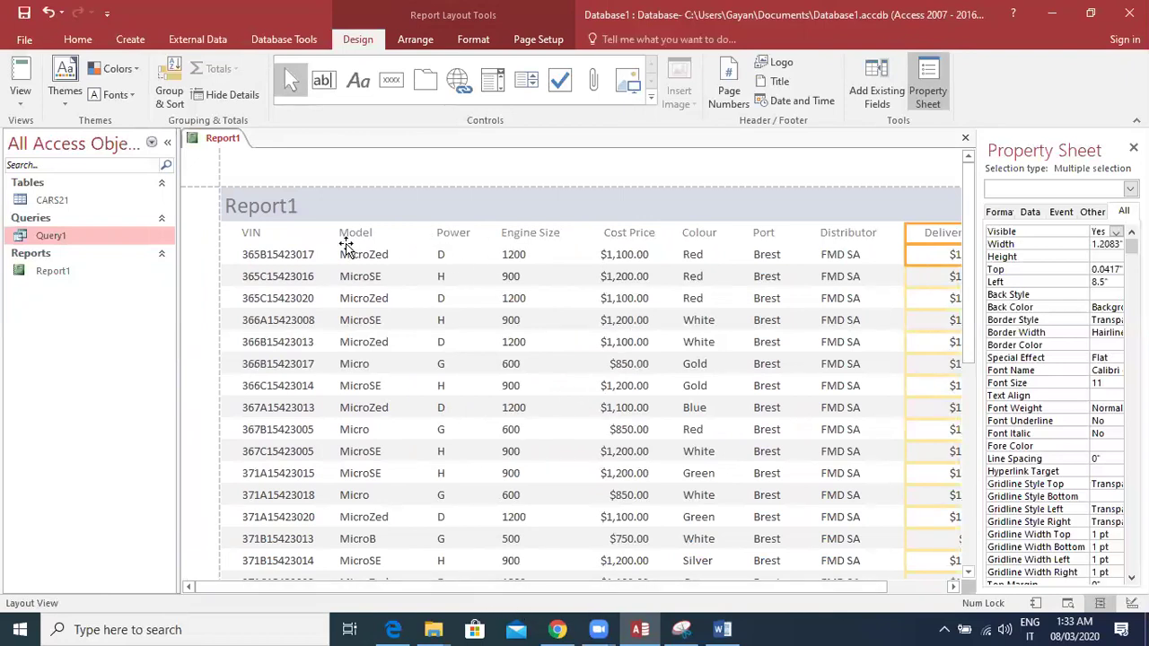
pyautogui.rightClick(232, 138)
pyautogui.press('Escape')
pyautogui.rightClick(234, 143)
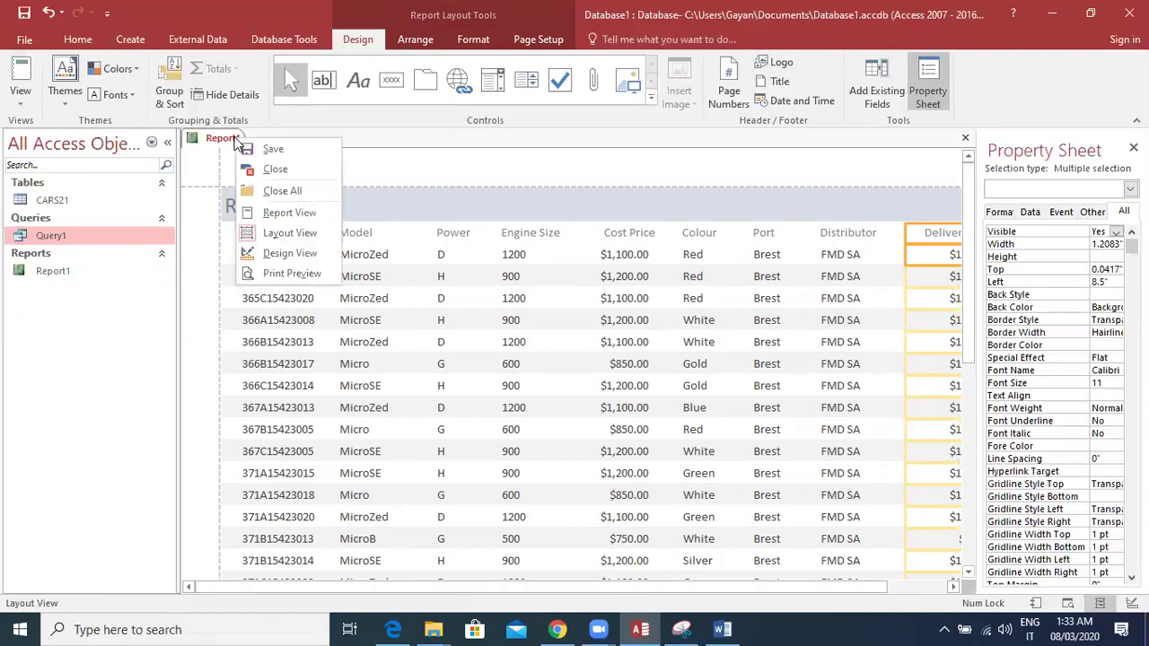
pyautogui.click(267, 255)
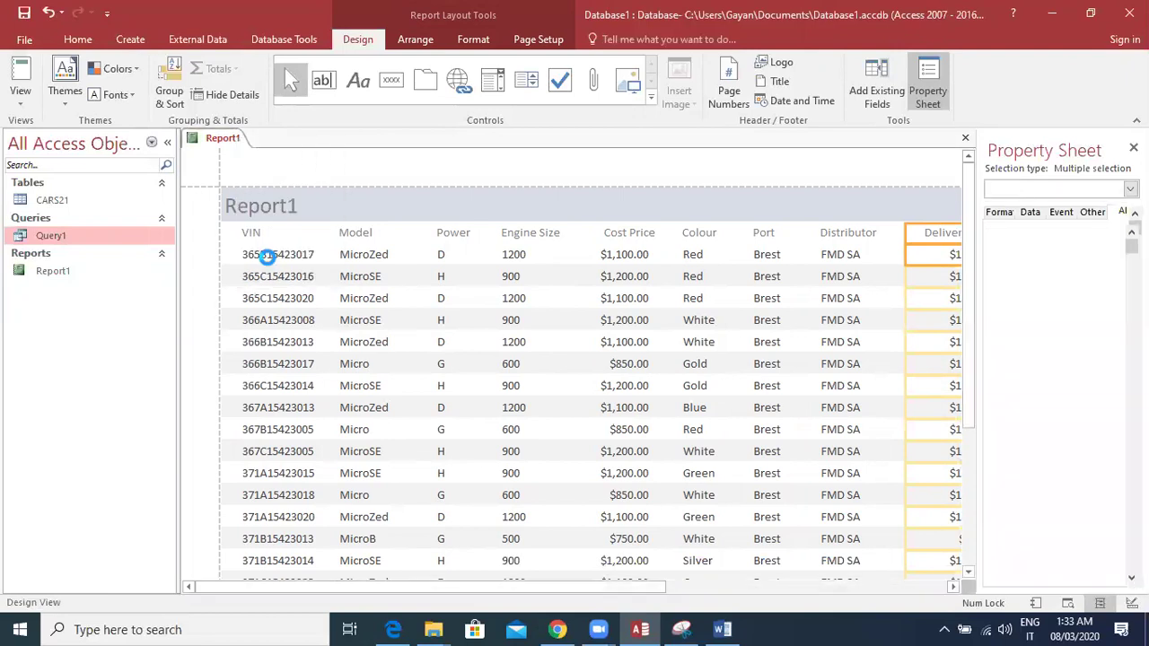
# Switch to the past paper in Edge, highlight "number of cars" in question 47 and select the label text "Total cars for France".
pyautogui.click(394, 629)
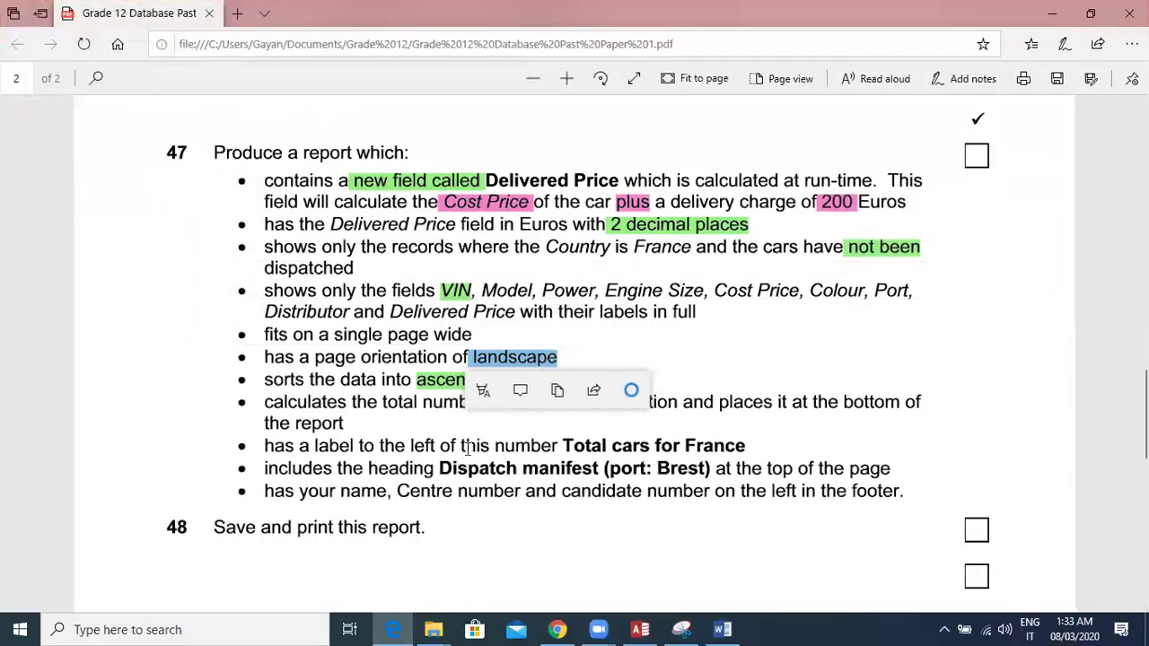
pyautogui.click(438, 412)
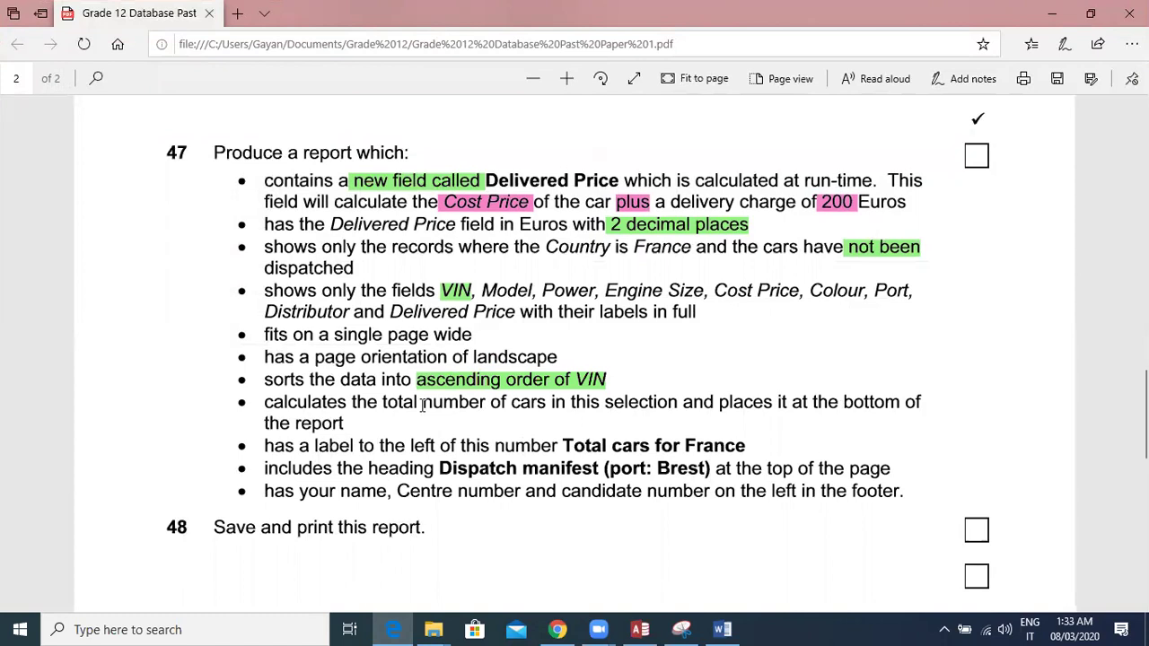
pyautogui.moveTo(422, 406); pyautogui.dragTo(557, 409)
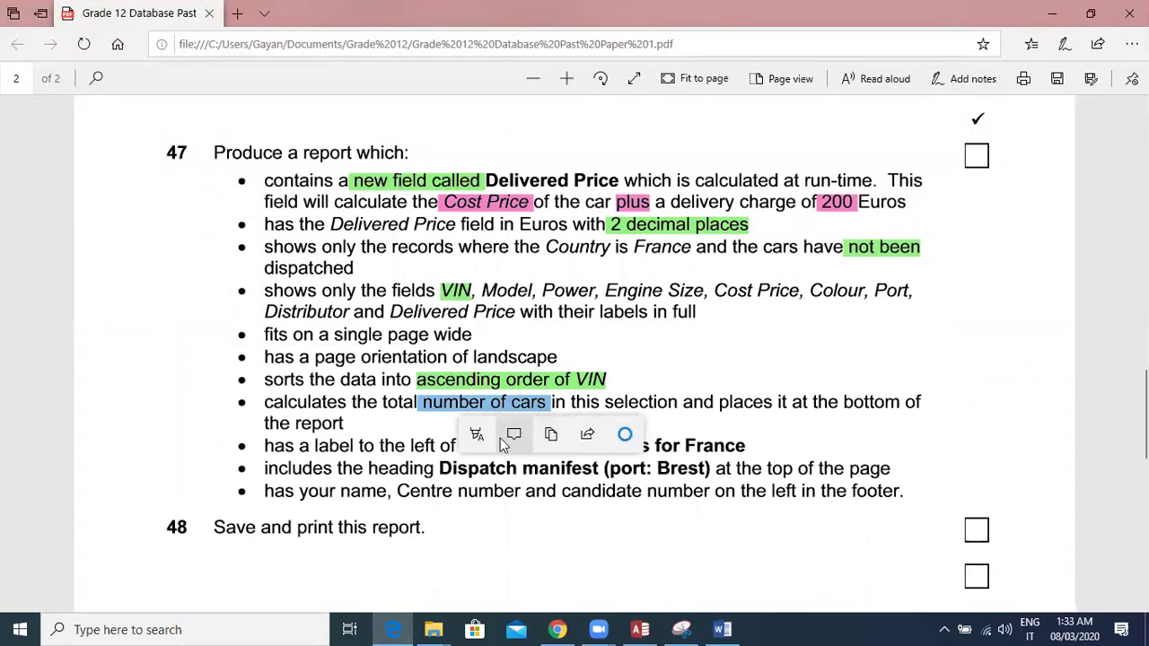
pyautogui.click(477, 436)
pyautogui.click(481, 505)
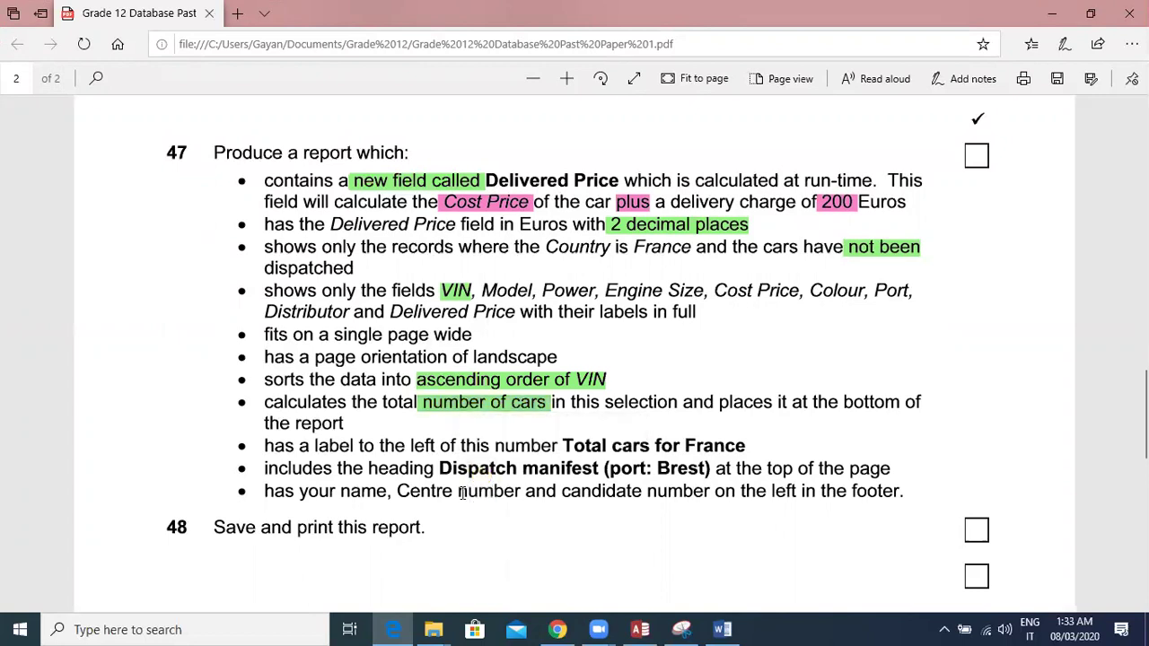
pyautogui.moveTo(564, 447); pyautogui.dragTo(745, 446)
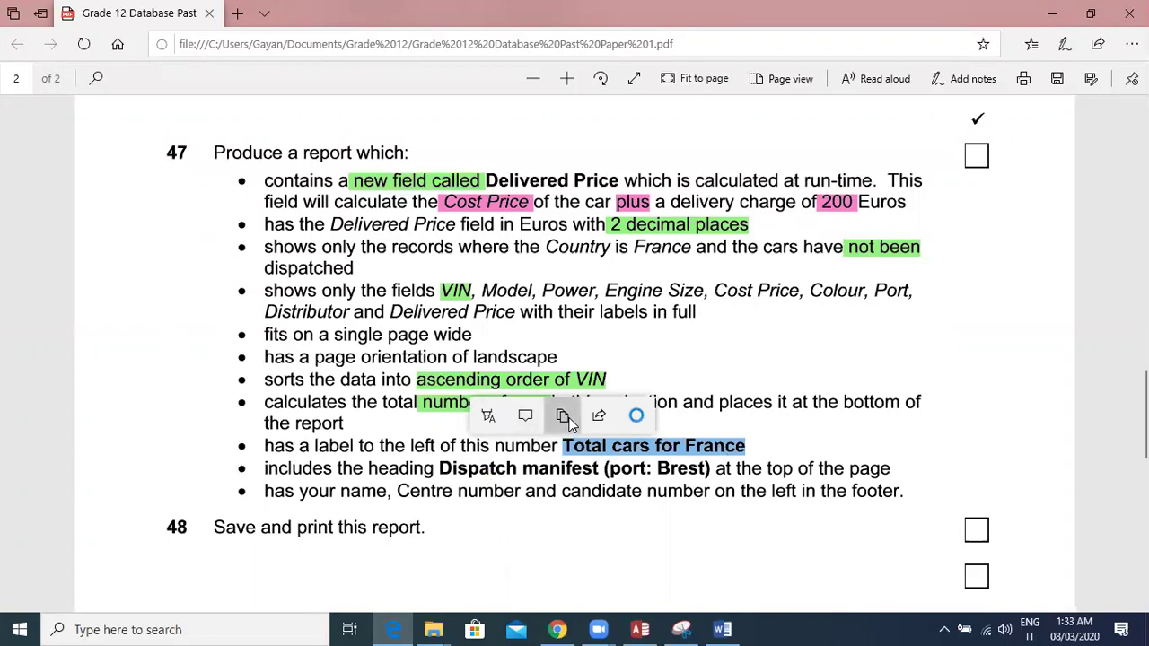
# Return to Access and display Report1 in Layout View.
pyautogui.click(1050, 14)
pyautogui.moveTo(518, 589); pyautogui.dragTo(696, 586)
pyautogui.rightClick(220, 138)
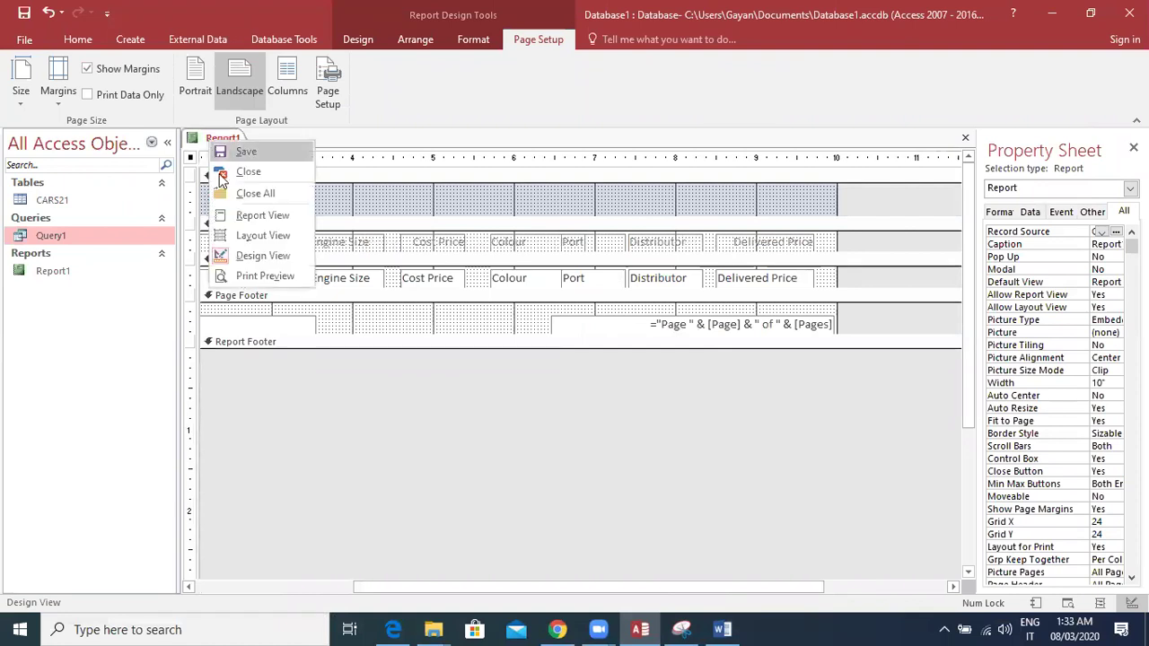
pyautogui.click(238, 240)
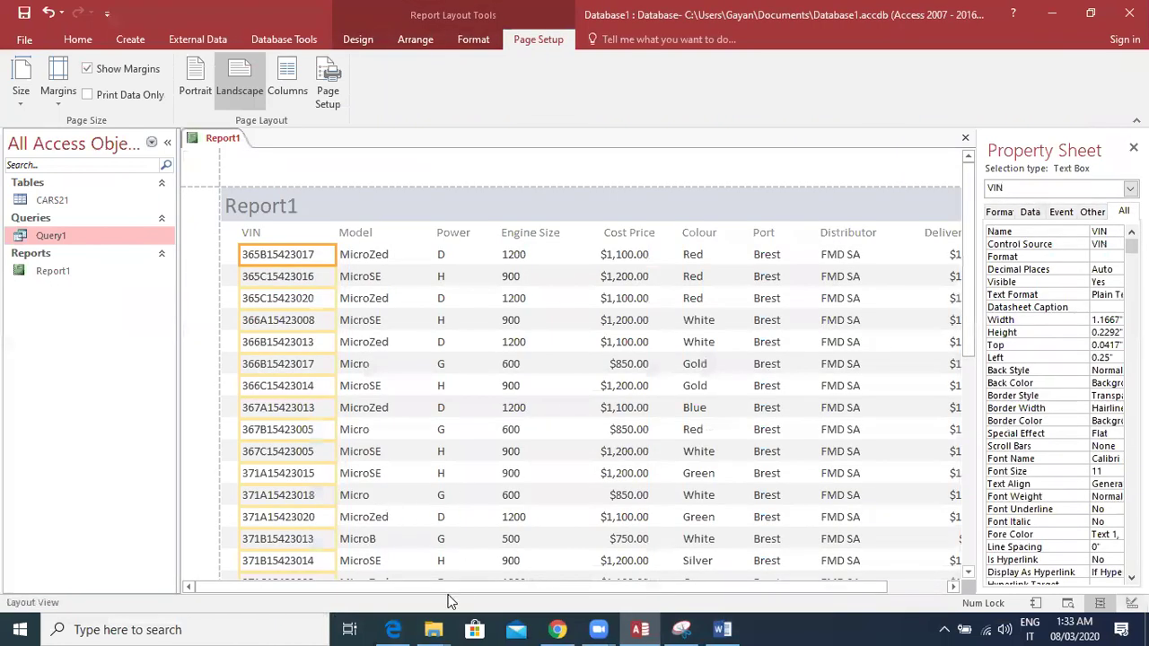
# Add a Count Values total for the Delivered Price column and check it at the end of the report.
pyautogui.moveTo(485, 589); pyautogui.dragTo(551, 589)
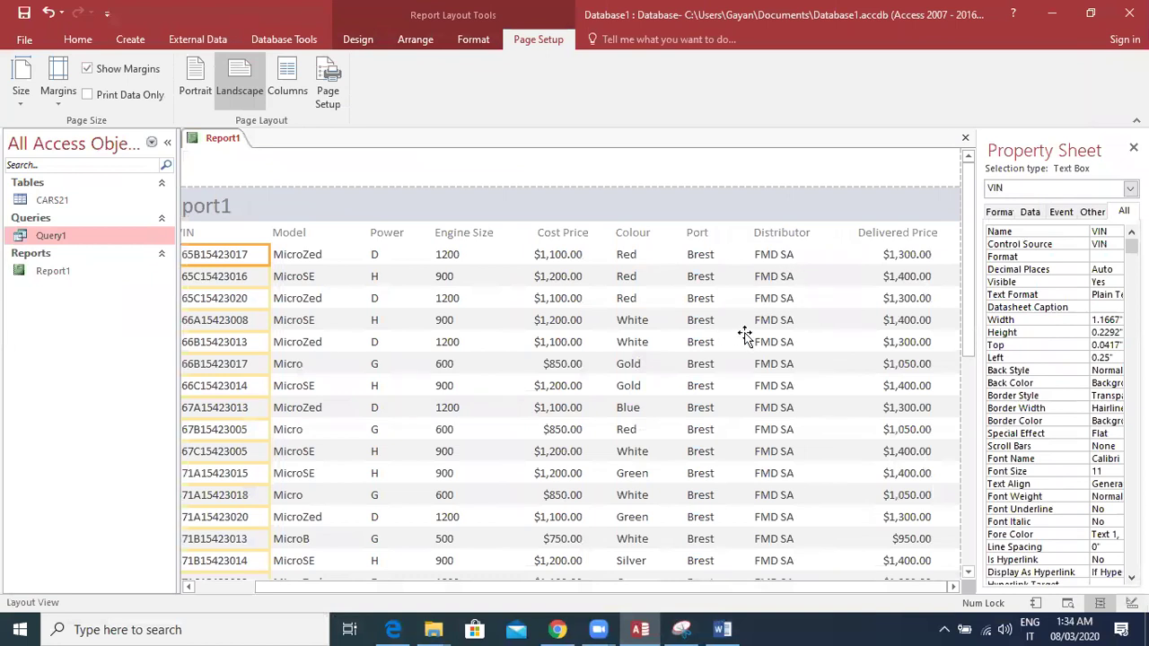
pyautogui.click(890, 258)
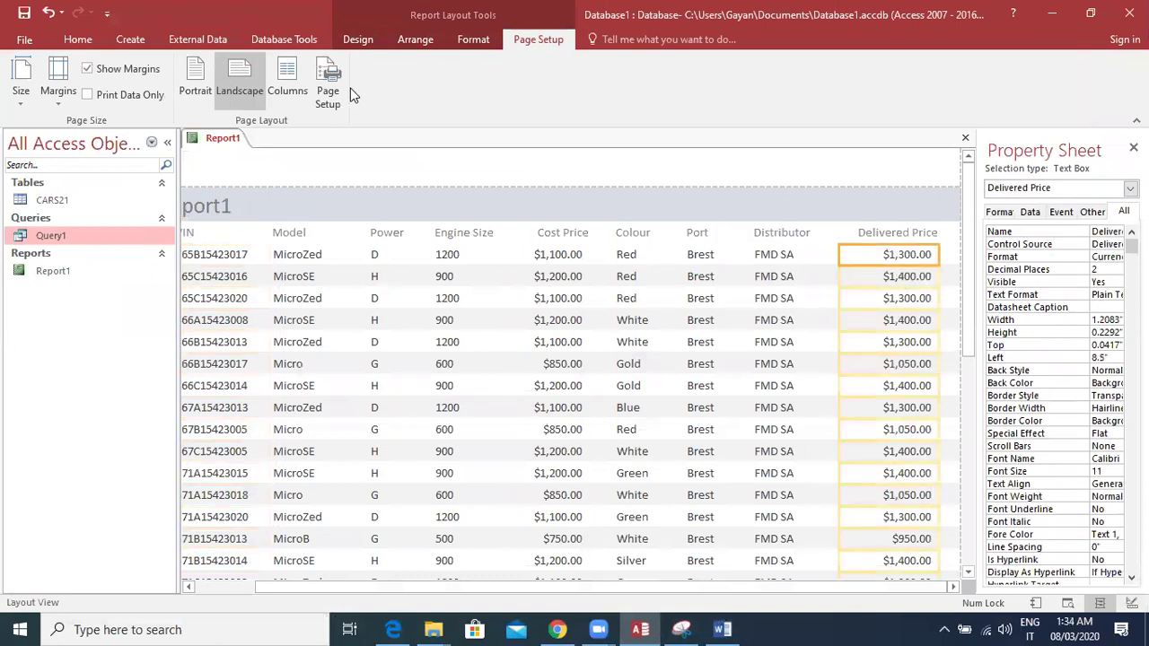
pyautogui.click(458, 38)
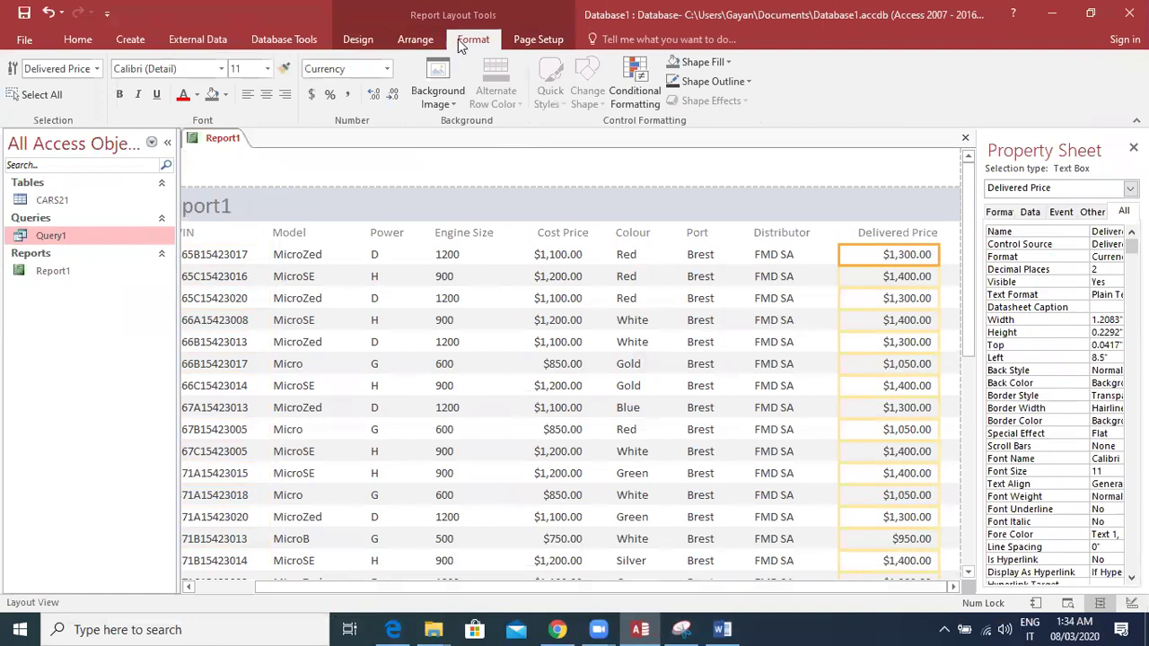
pyautogui.click(545, 36)
pyautogui.click(380, 42)
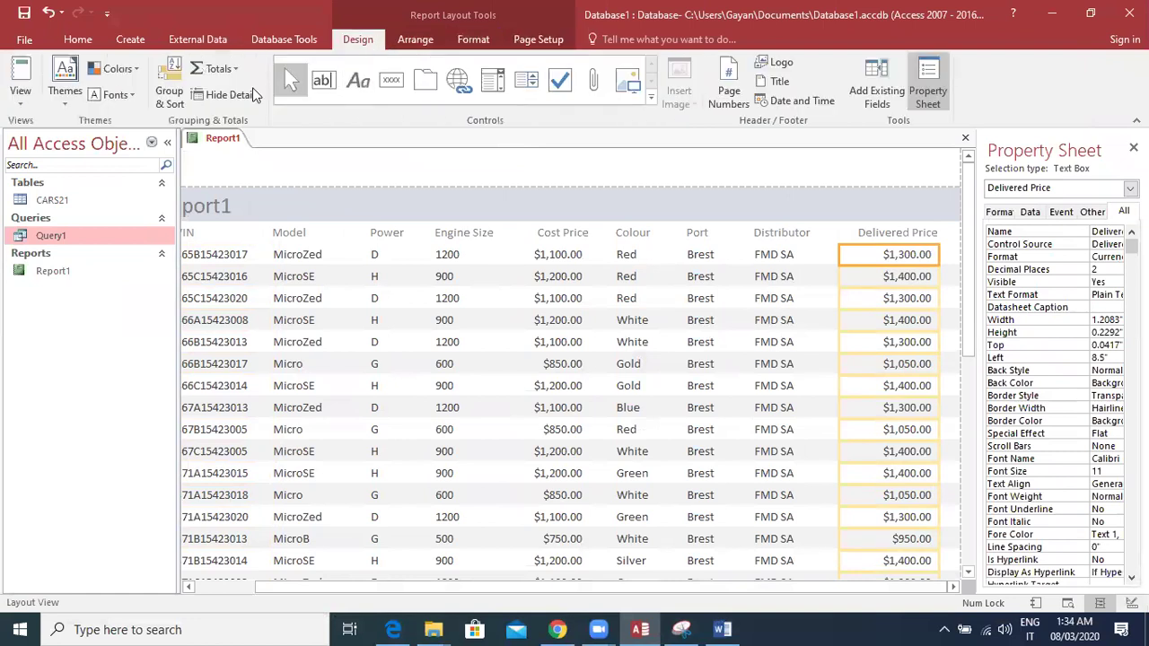
pyautogui.click(228, 76)
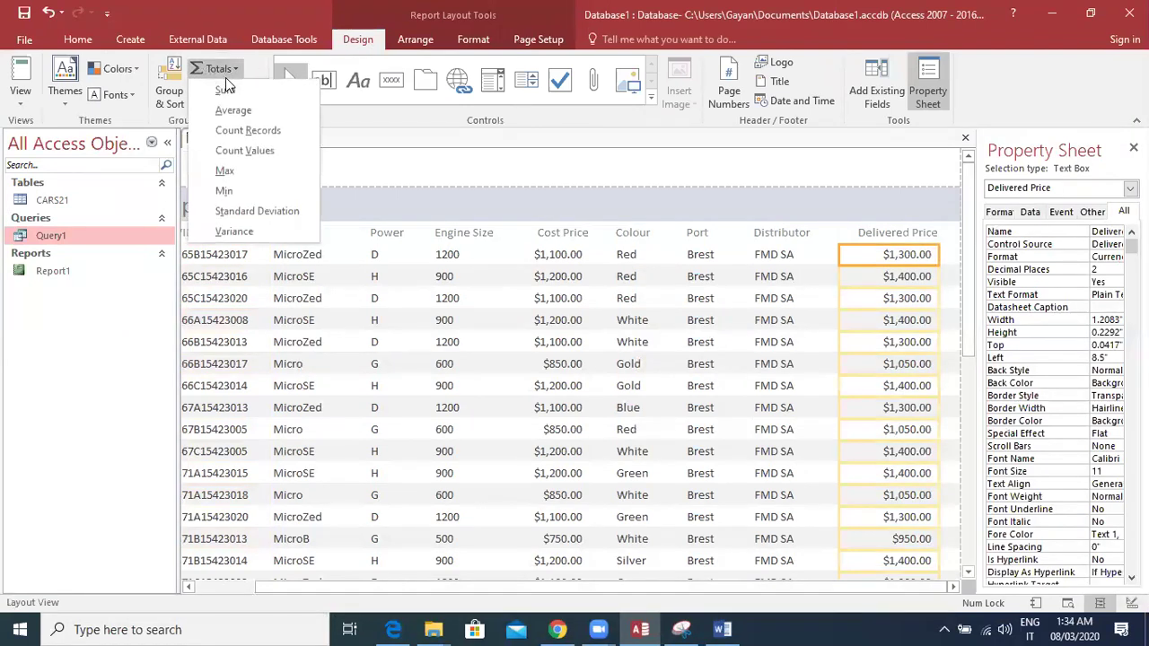
pyautogui.click(245, 153)
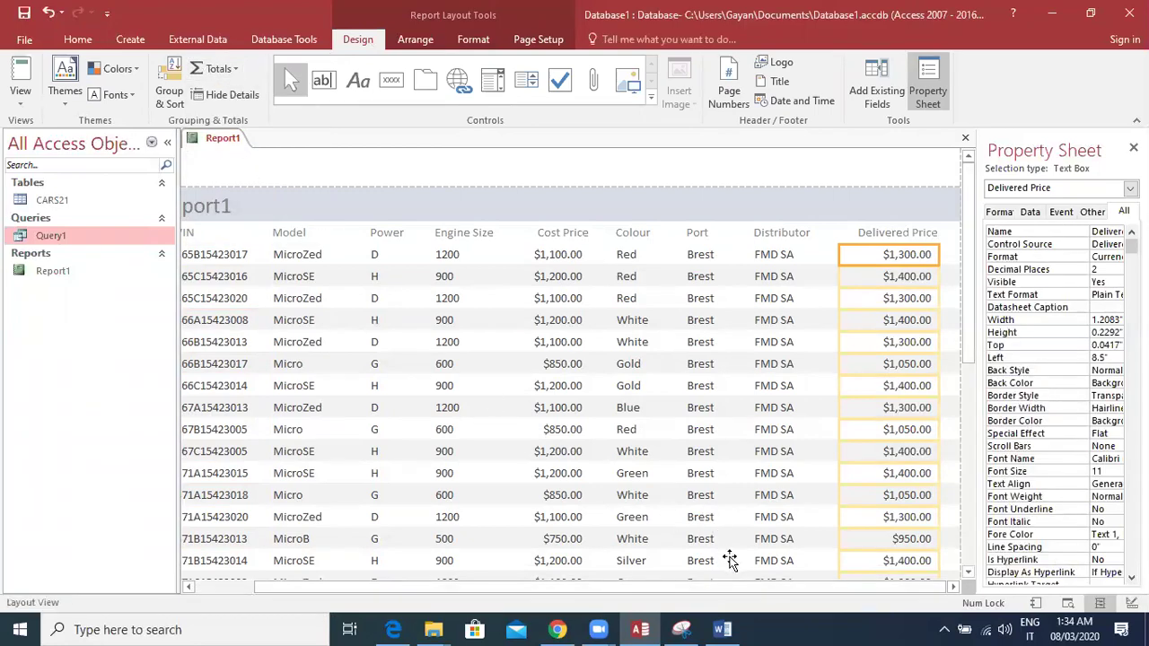
pyautogui.scroll(-2, 790, 481)
pyautogui.scroll(-10, 790, 480)
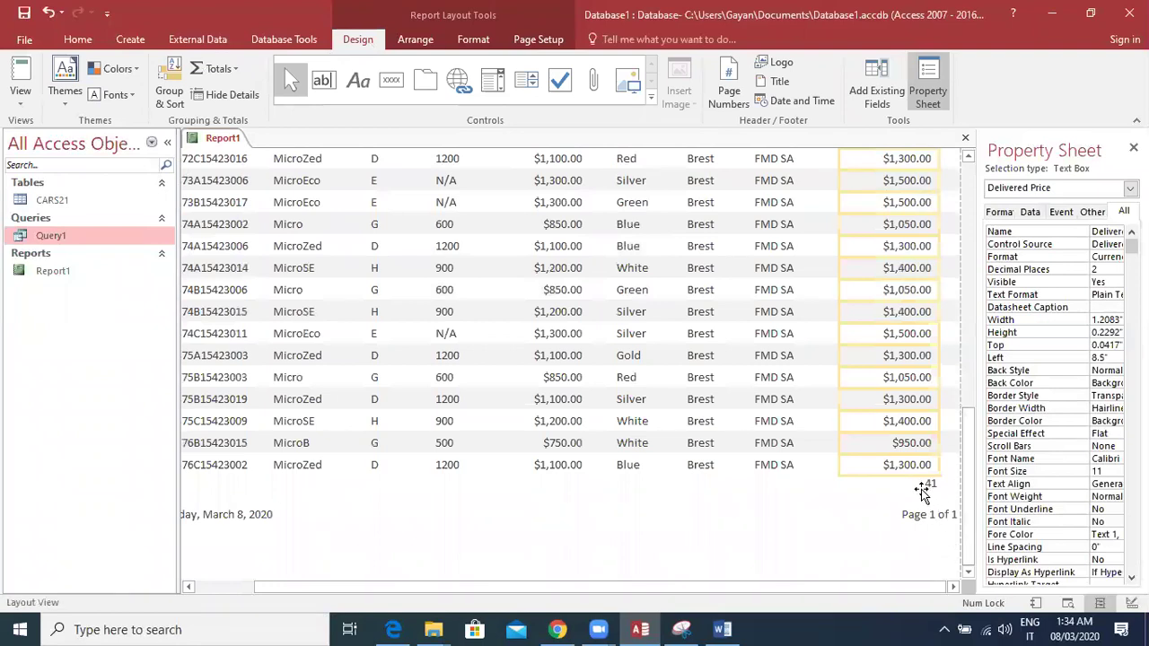
# Open Report1 in Design View and bring the Delivered Price count in the Report Footer into view.
pyautogui.rightClick(229, 140)
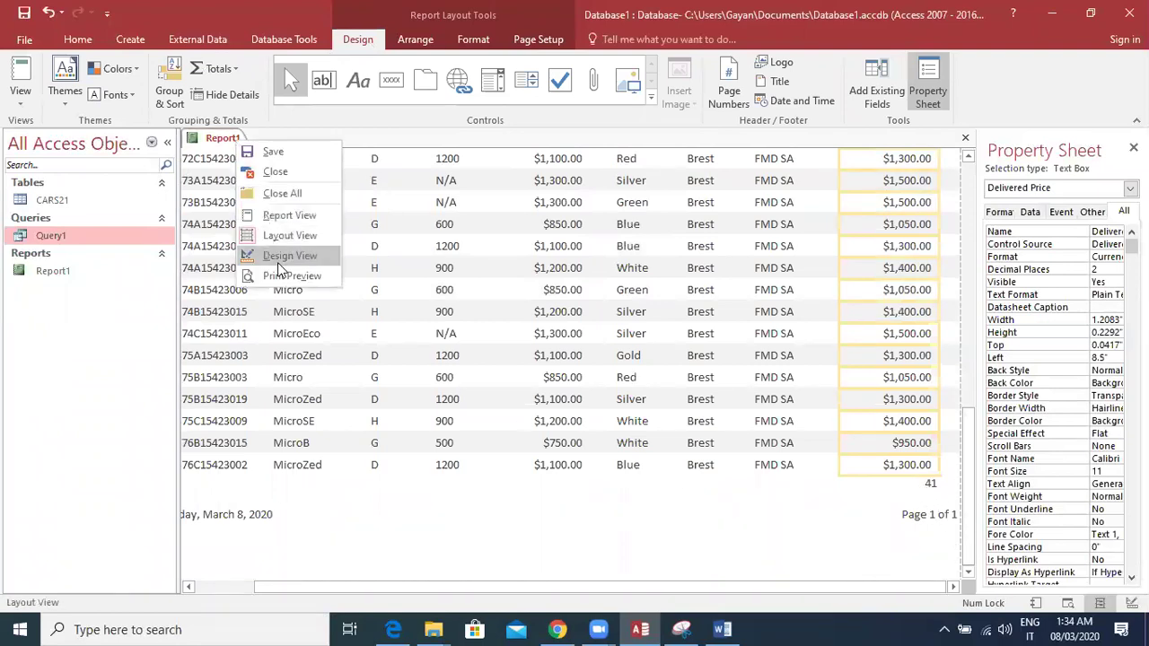
pyautogui.click(287, 257)
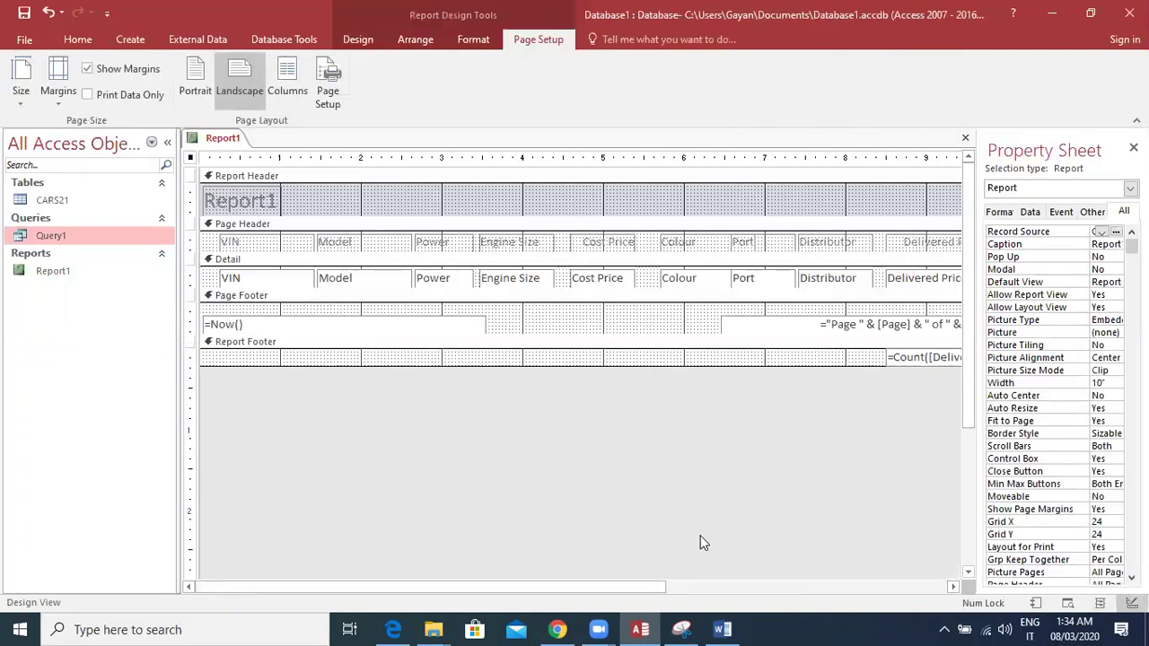
pyautogui.click(695, 588)
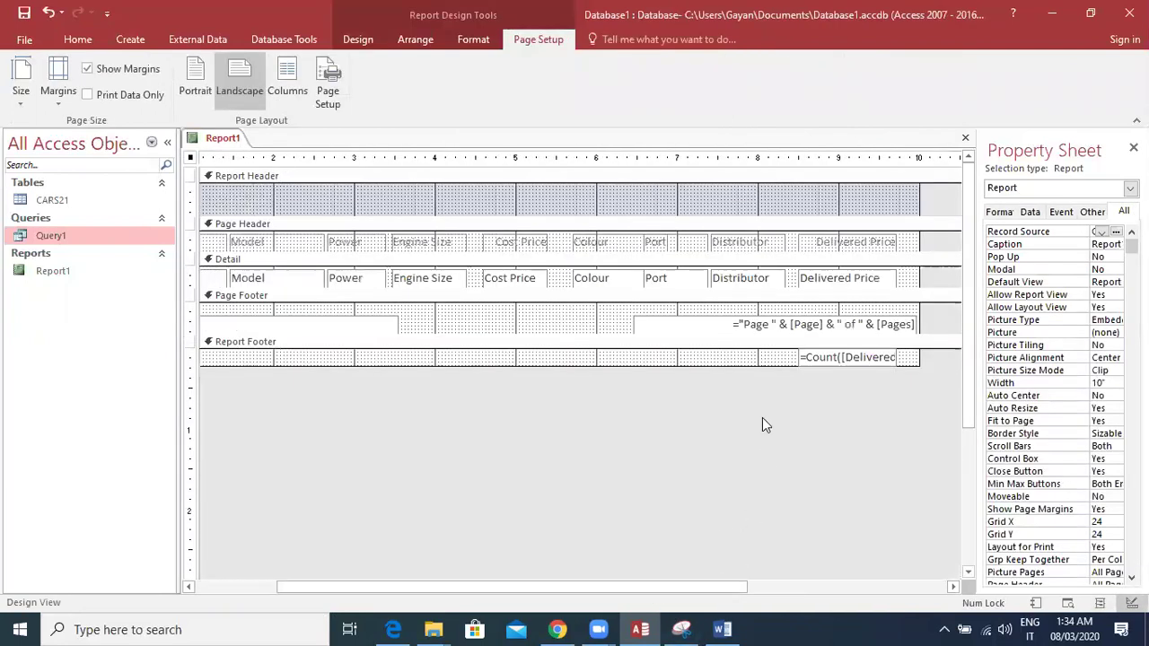